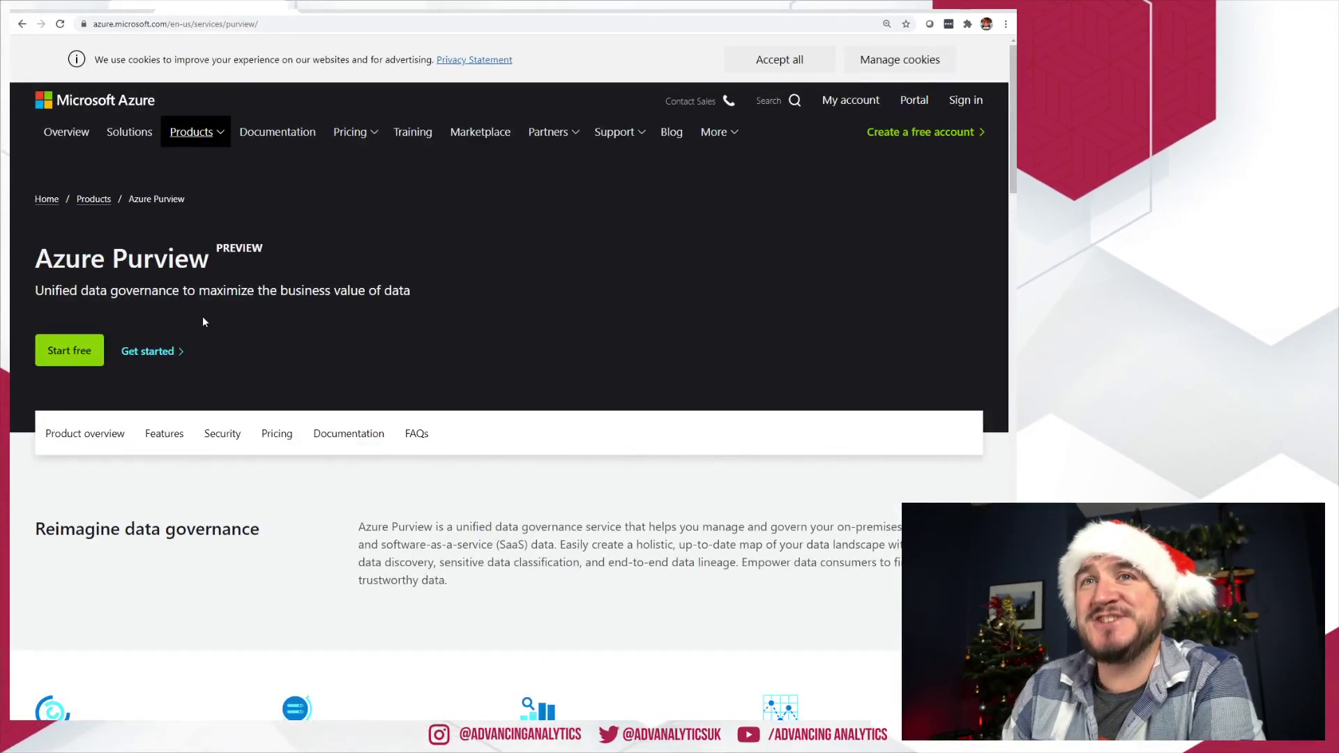
double_click(197, 261)
click(213, 291)
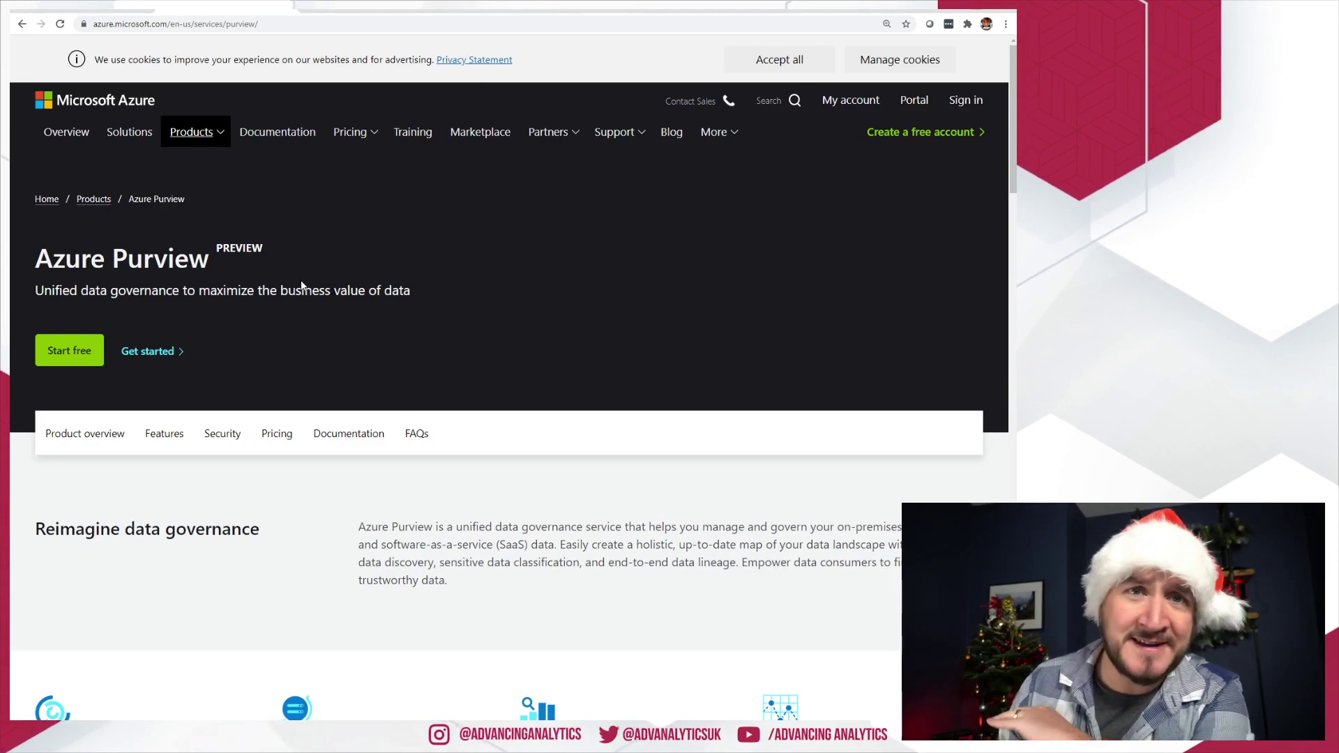
Switch to the Azure portal, find Azure Purview in the Marketplace, and open its account creation form.
click(368, 11)
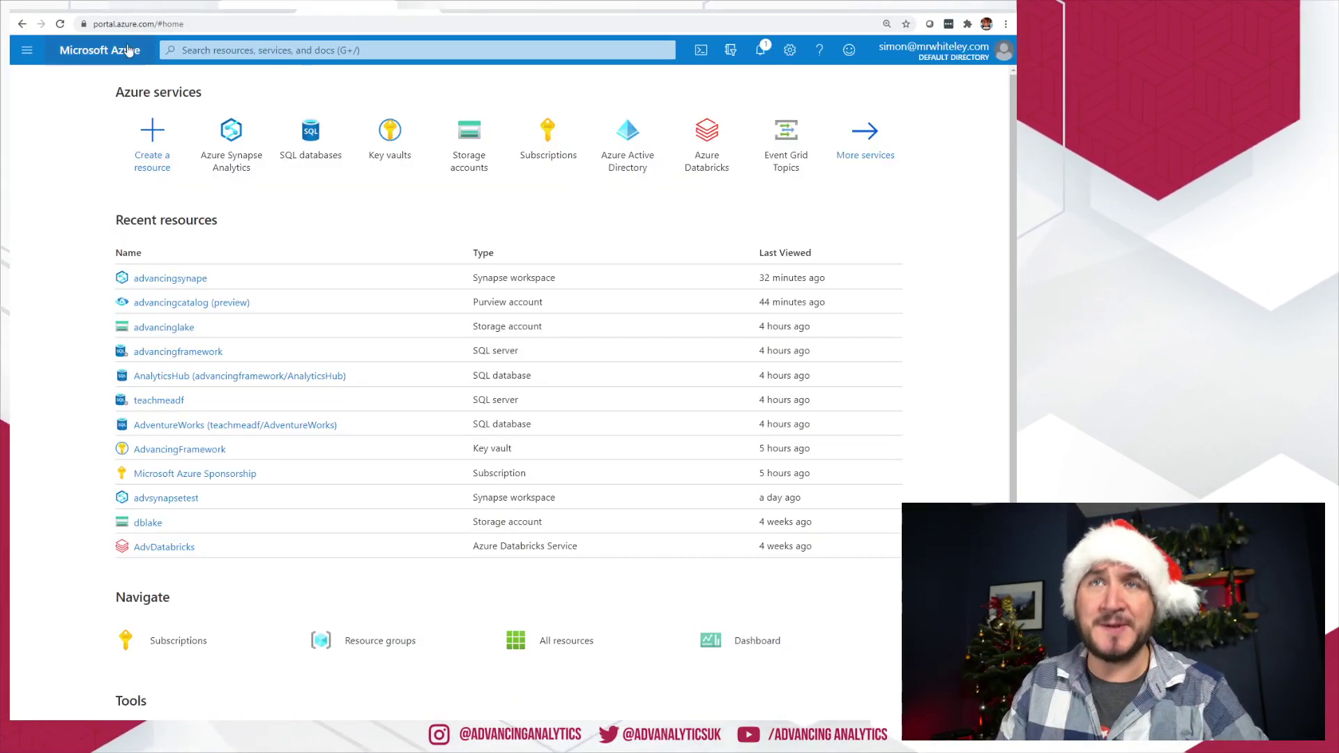
click(145, 133)
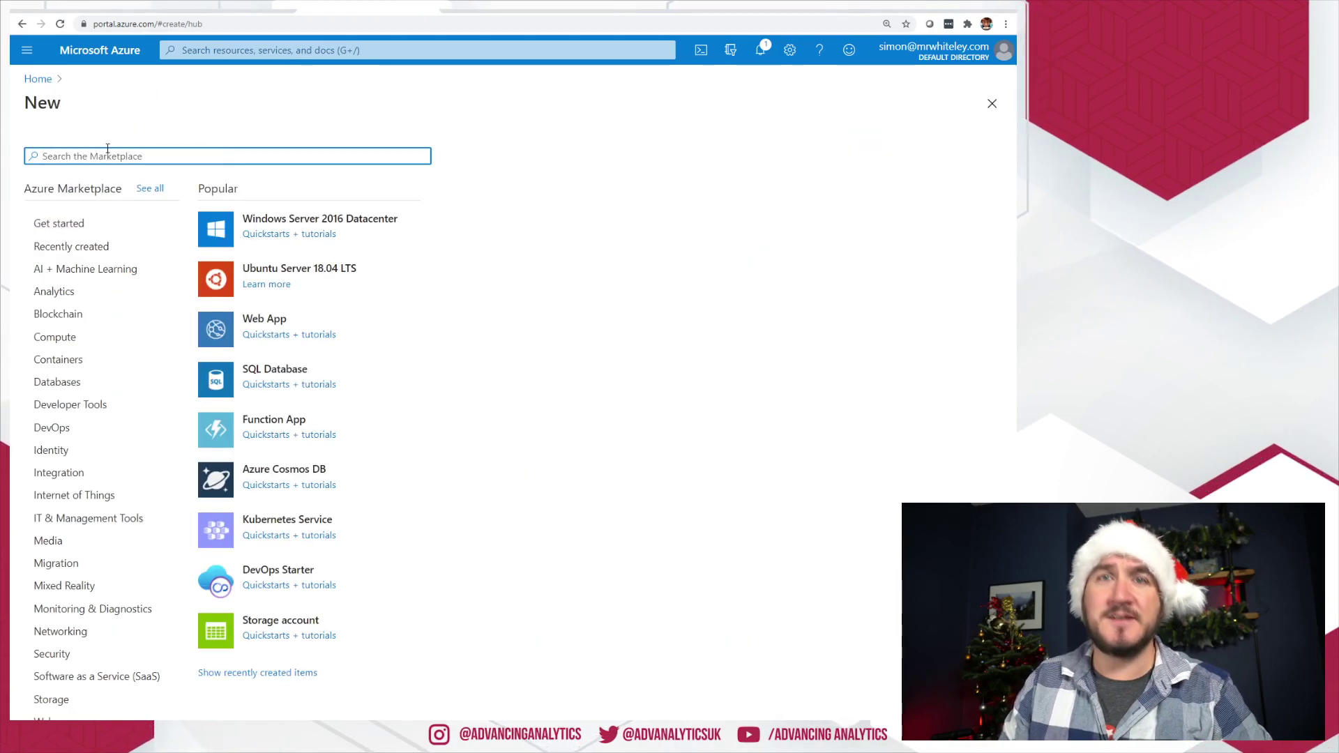
text(purvu)
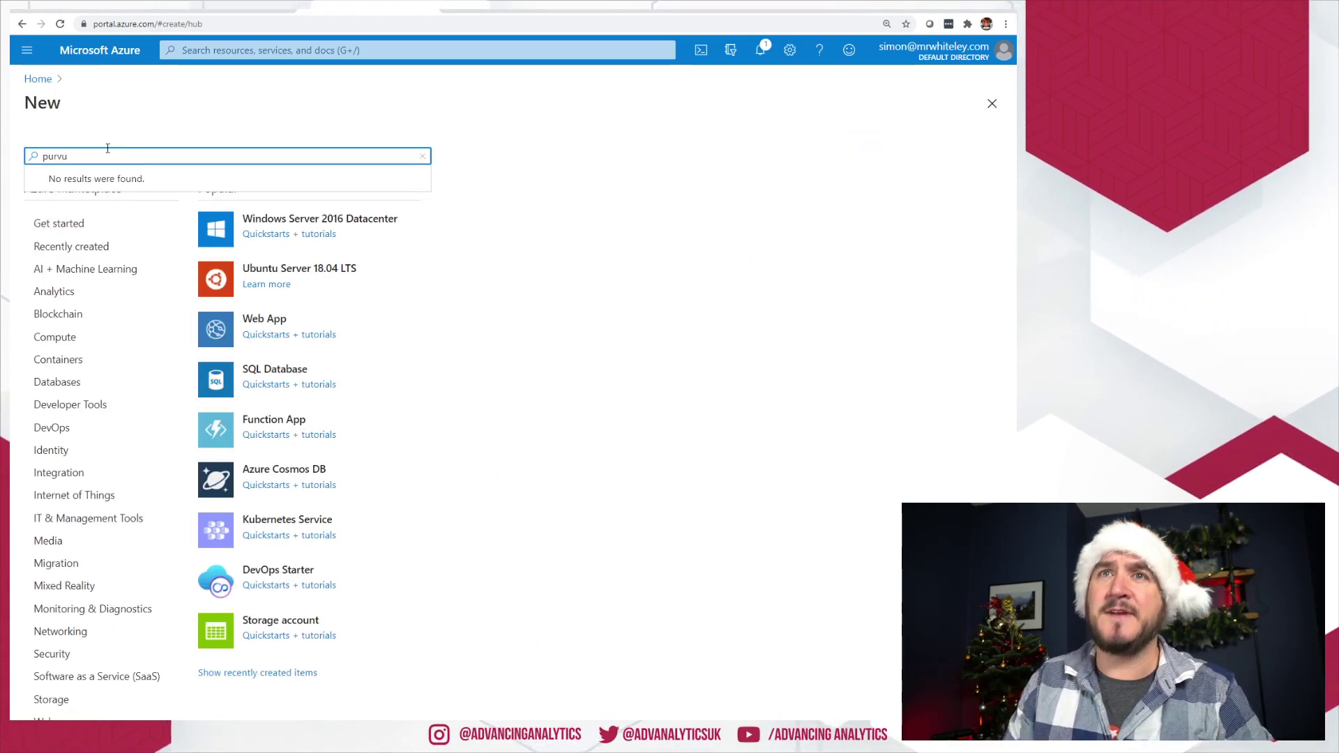
key(BackSpace)
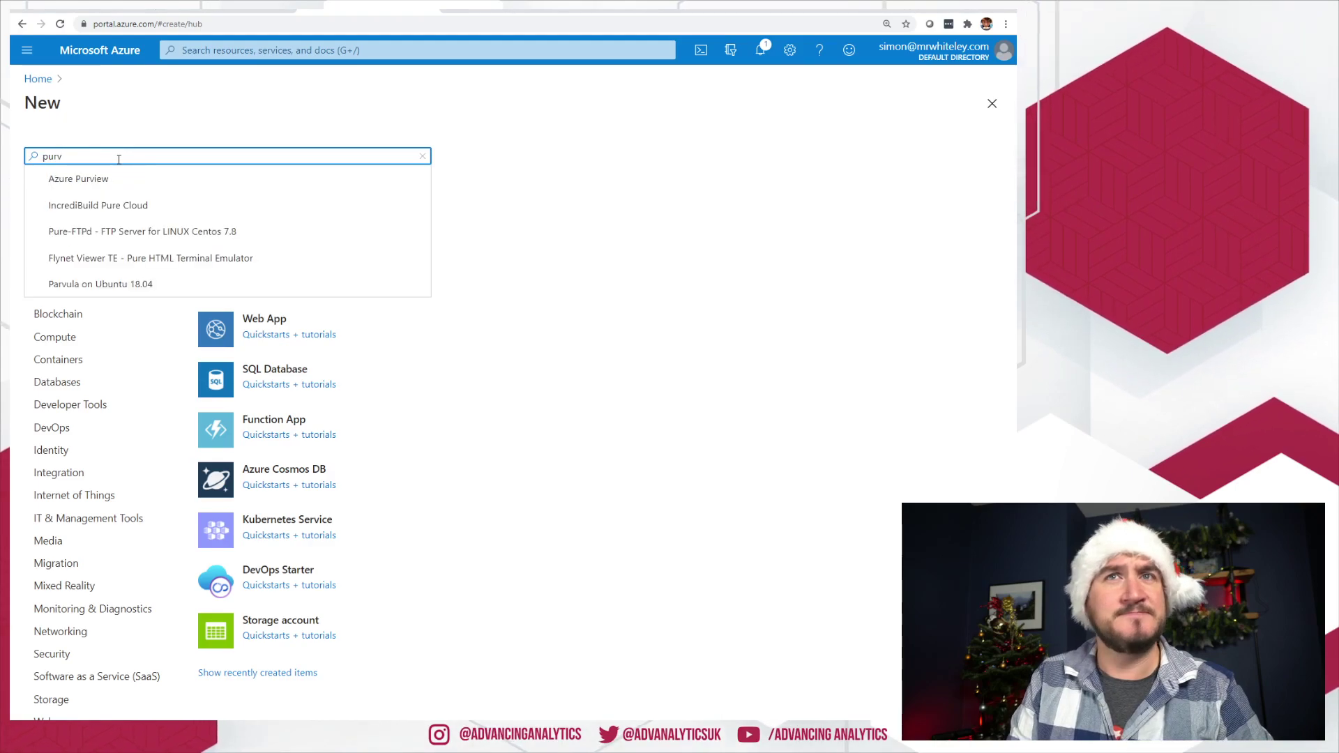
click(108, 178)
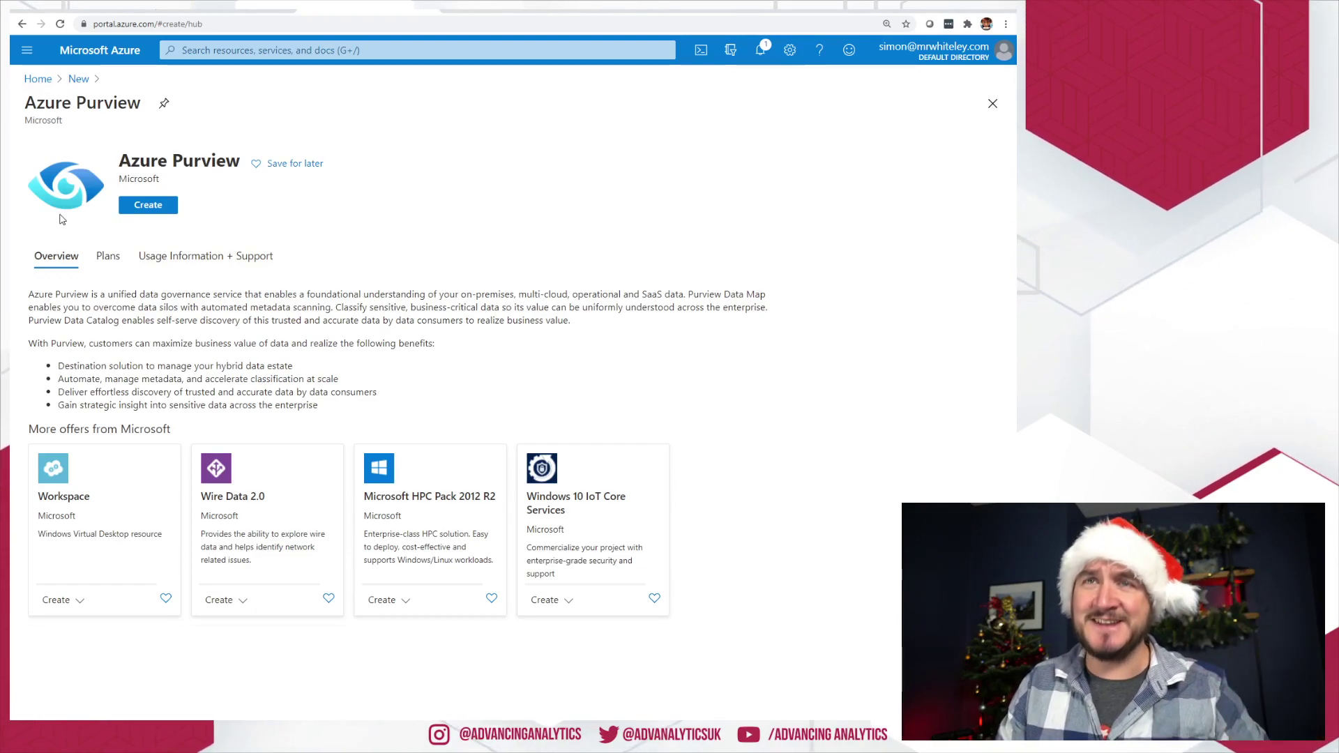
click(161, 212)
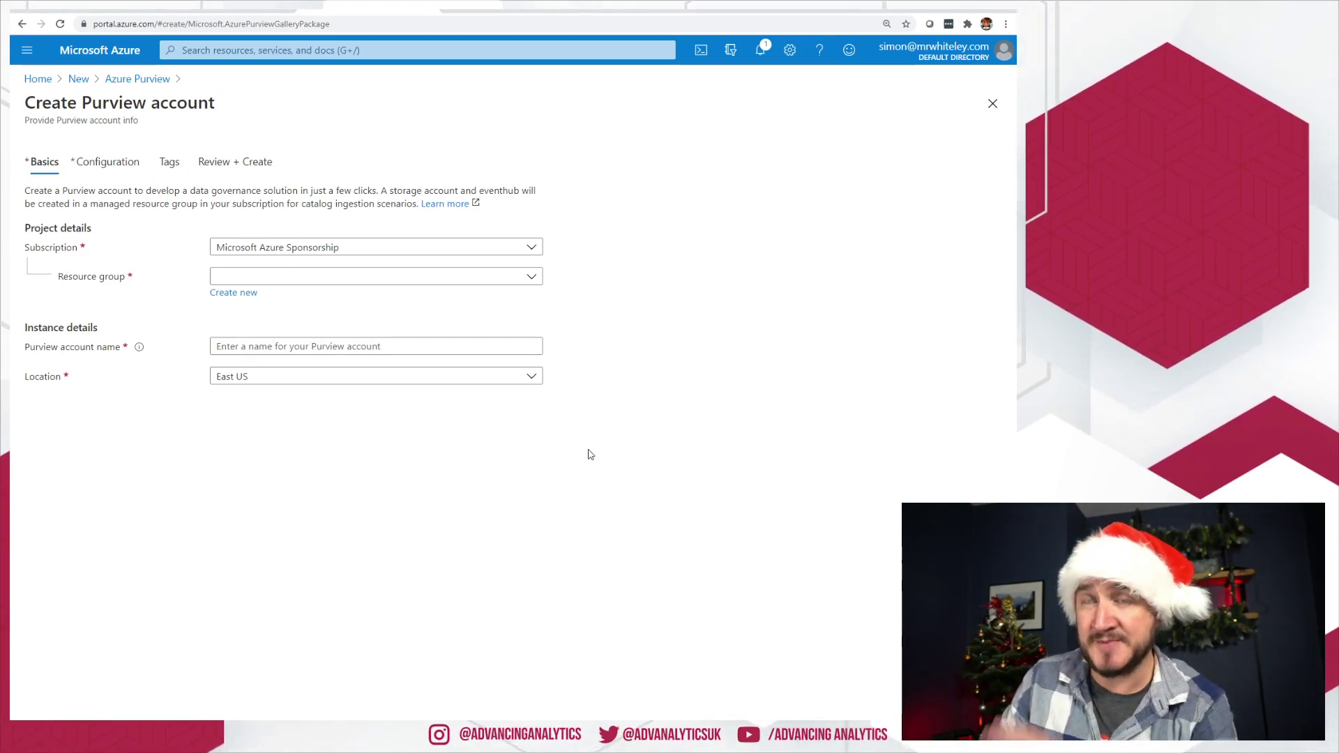
Leave the creation form and open the resource providers list of the Microsoft Azure Sponsorship subscription.
click(30, 84)
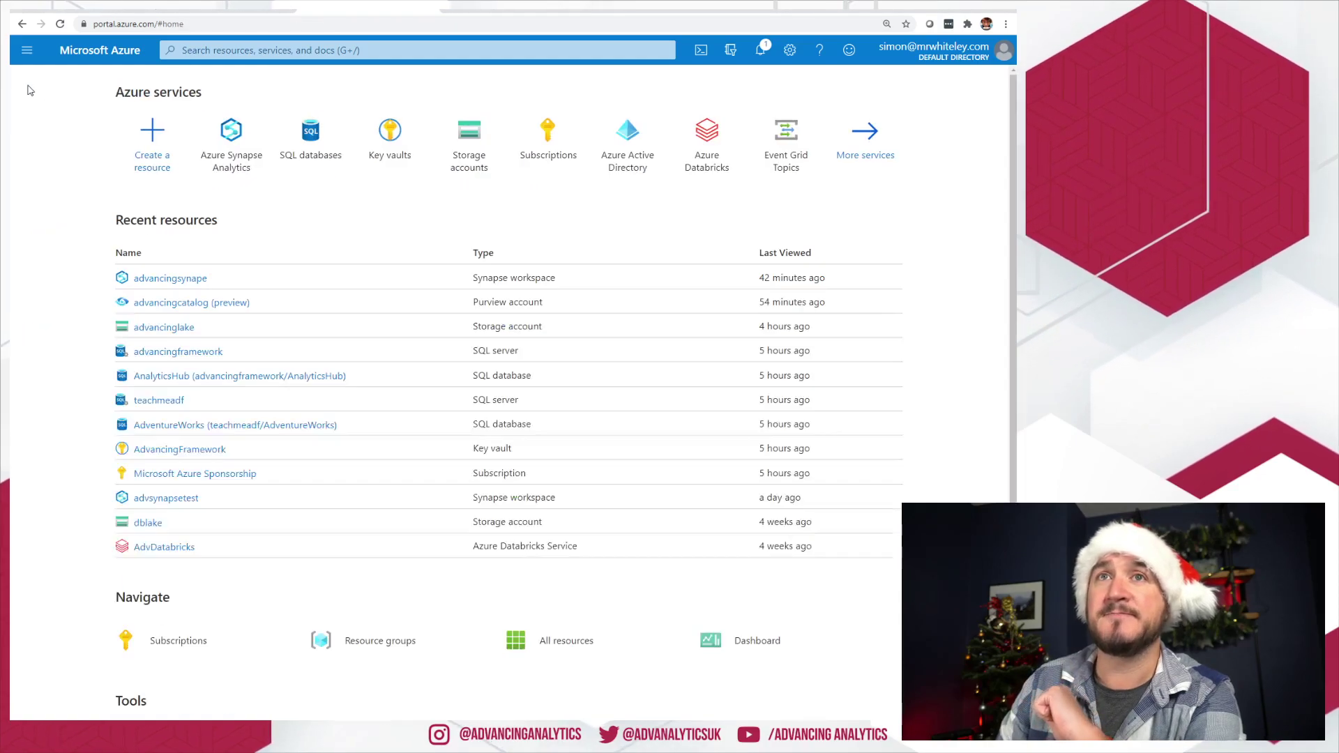
click(548, 143)
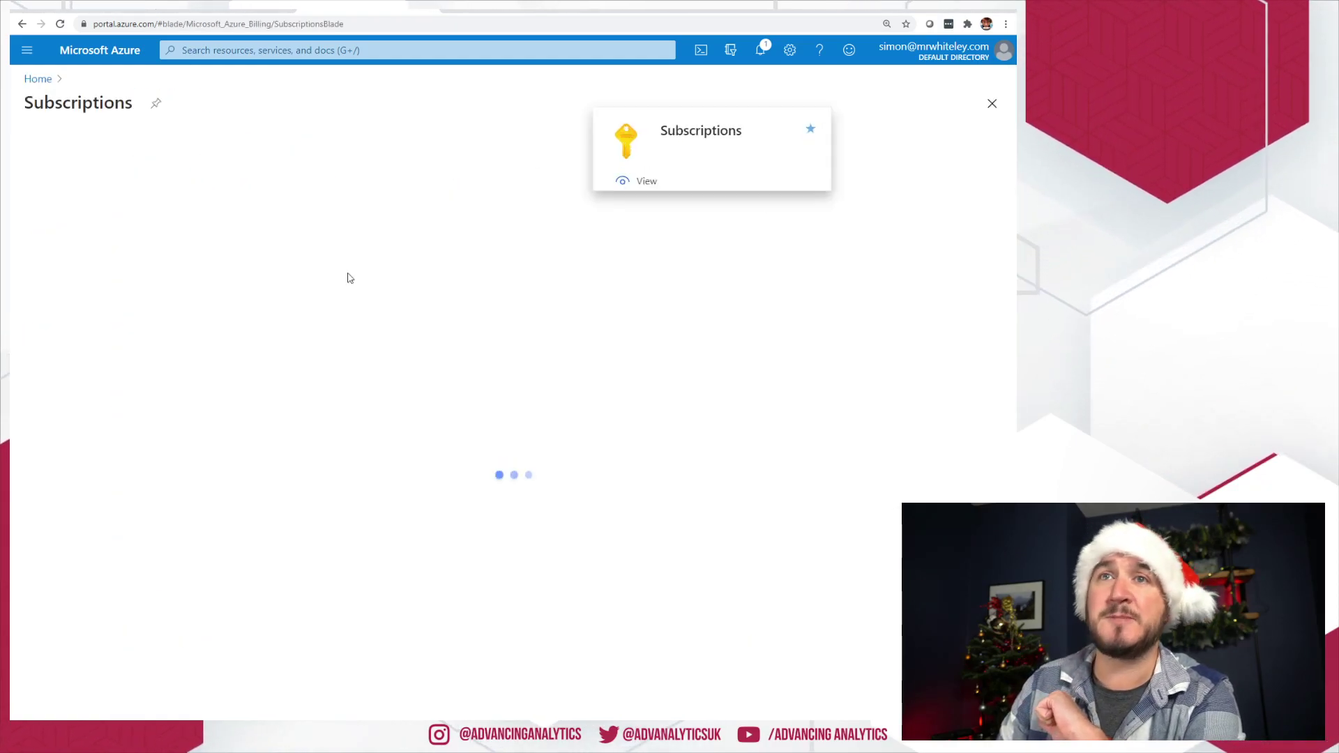
click(98, 340)
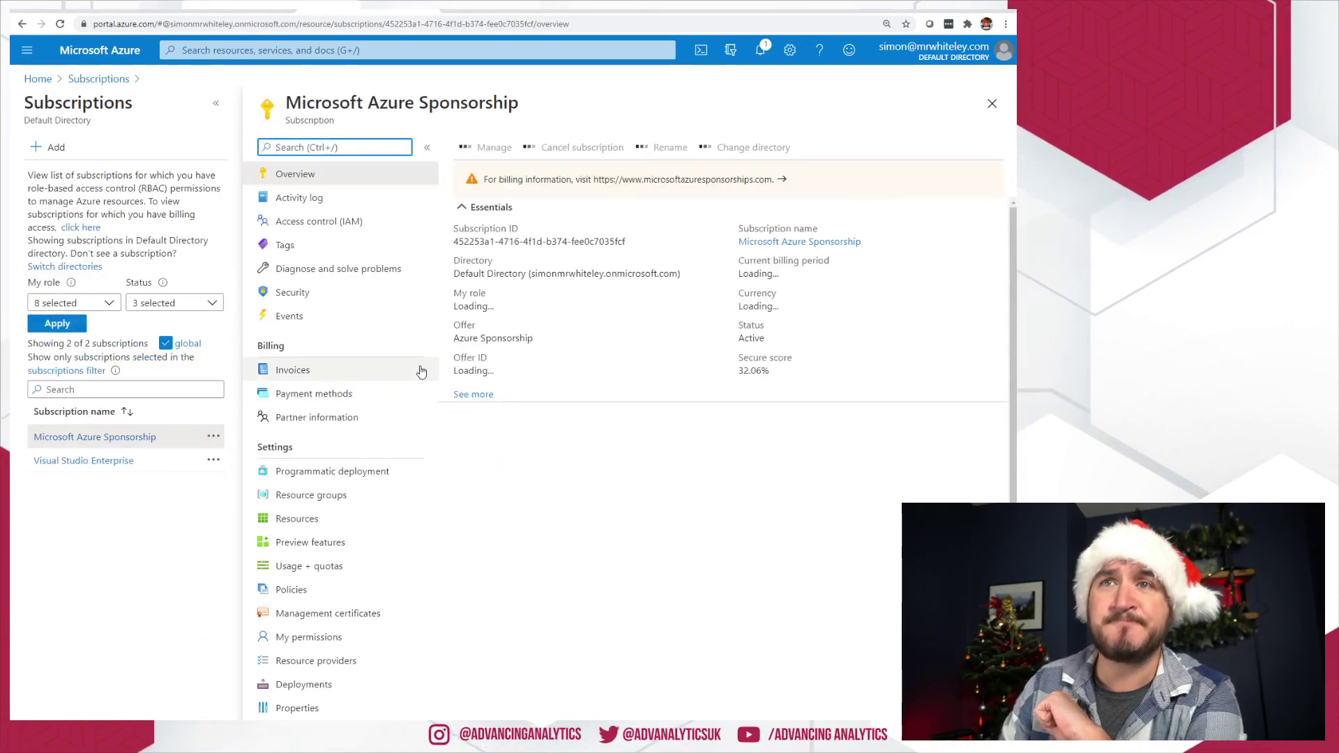
click(302, 661)
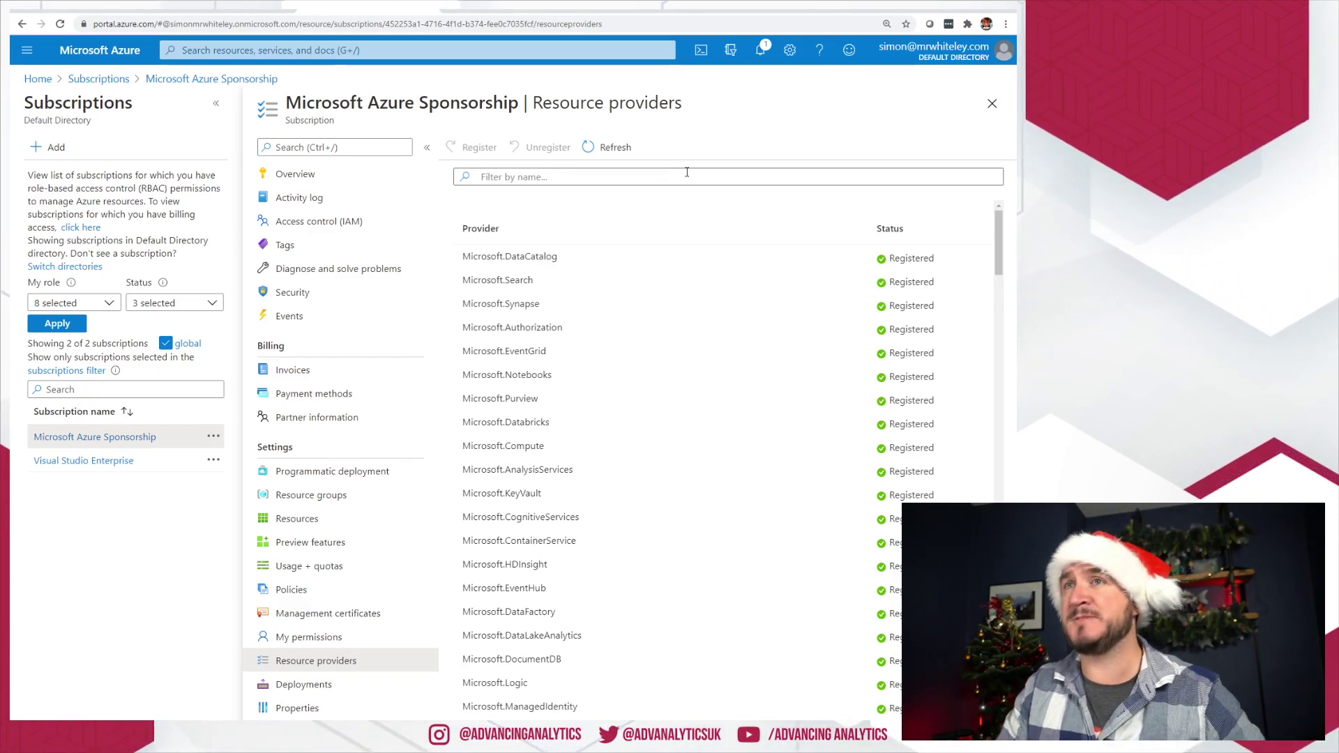
Filter the resource providers by "pur" and select Microsoft.Purview to check its registration status.
click(662, 184)
text(pur)
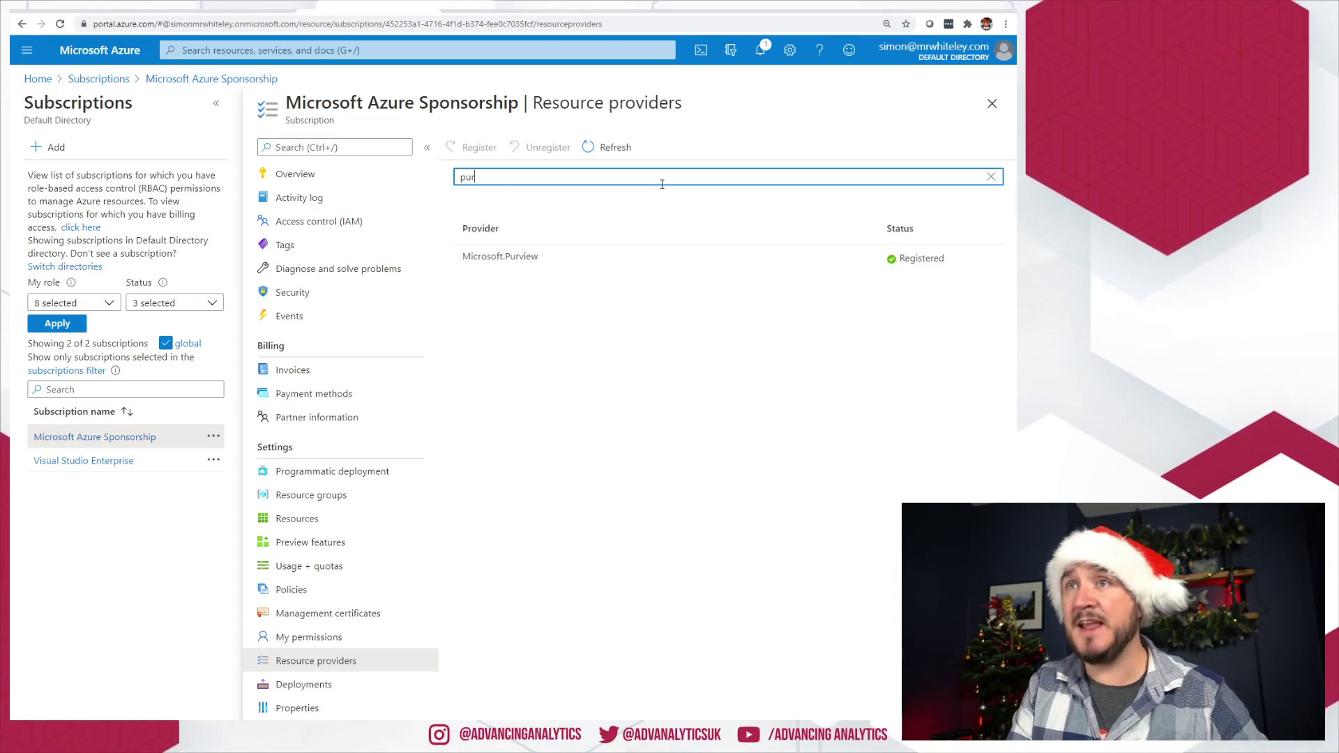
click(530, 265)
right_click(522, 246)
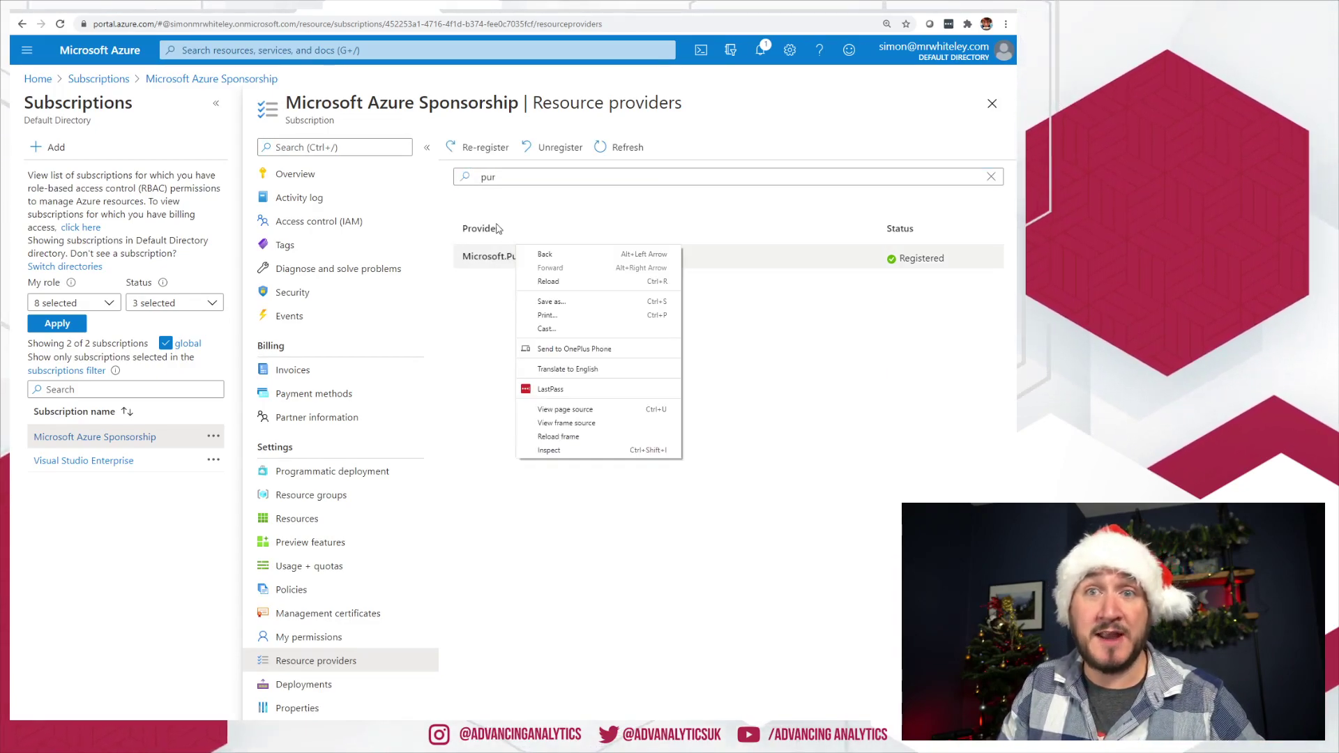
Check the registration of the event and storage providers by filtering the list for "event" and for "stor".
click(480, 175)
double_click(480, 175)
text(event)
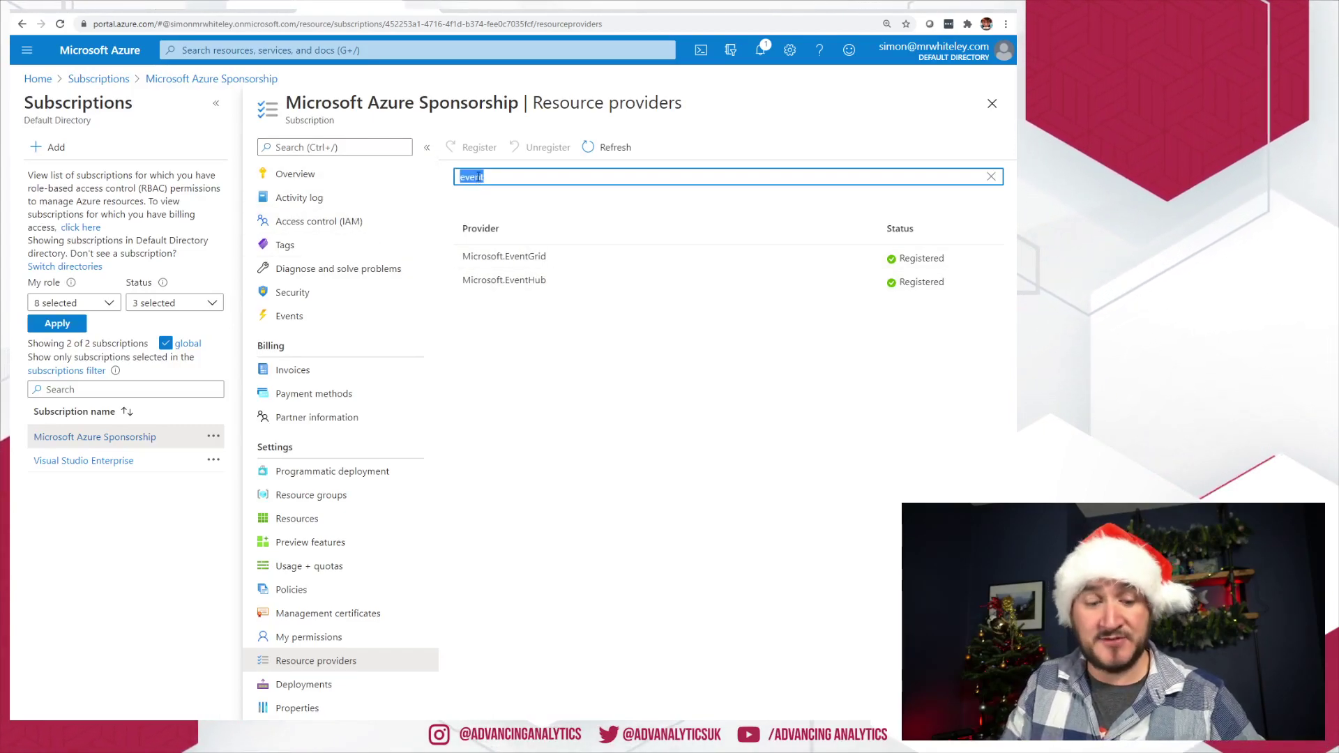
text(stor)
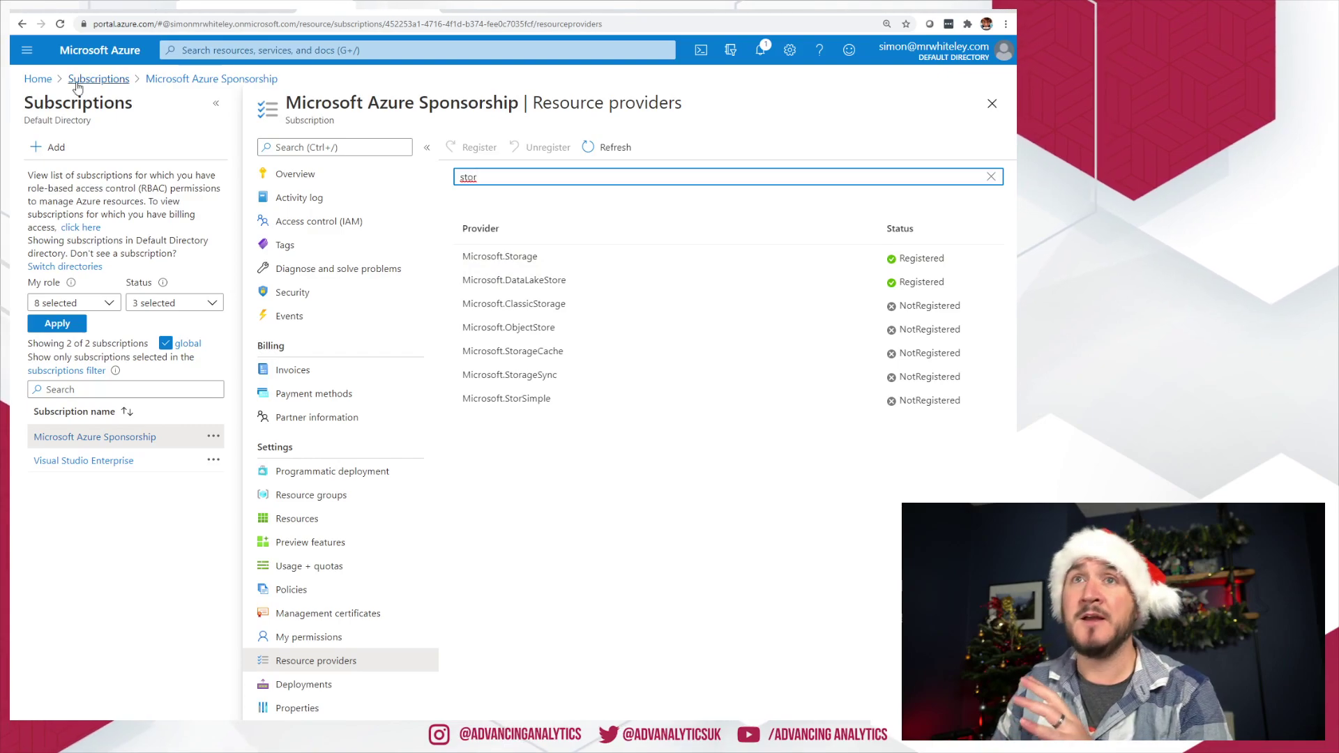
Return to the portal home, search the Marketplace for "pur", and start creating an Azure Purview account.
click(42, 80)
click(150, 147)
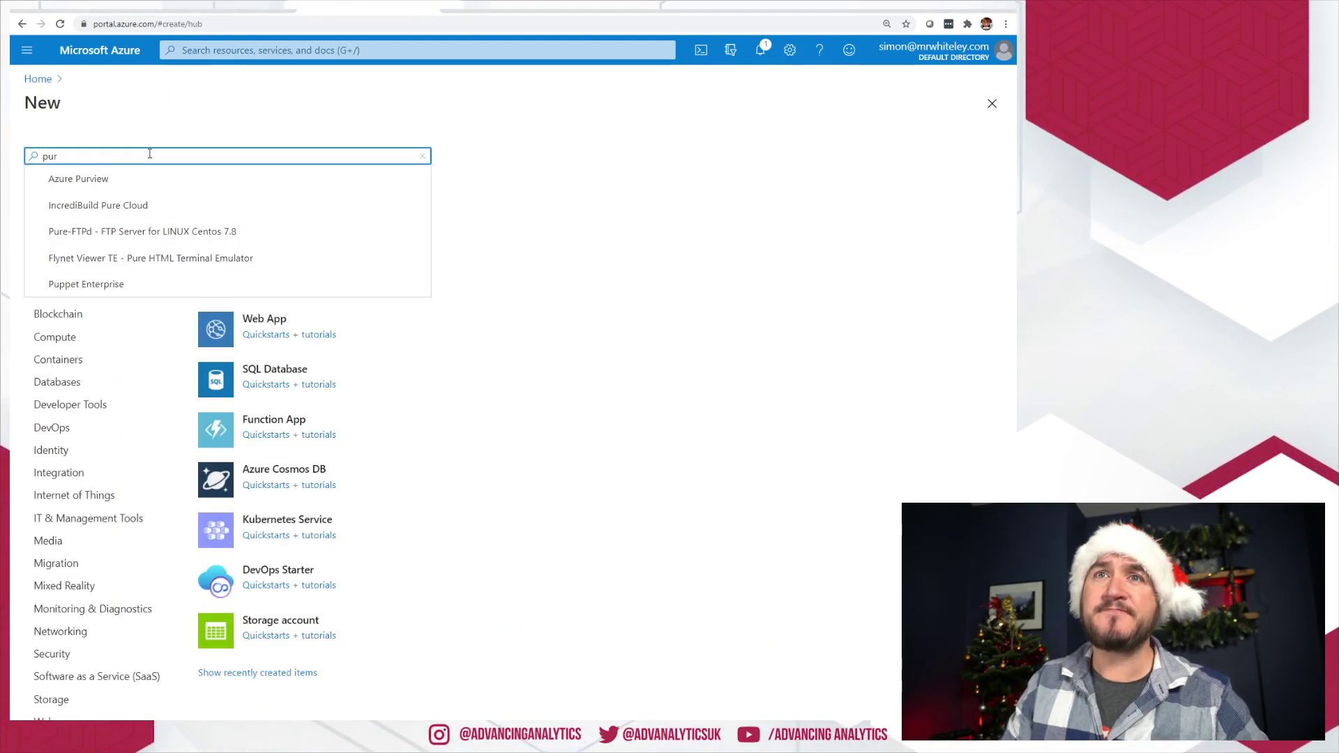
click(148, 180)
click(148, 207)
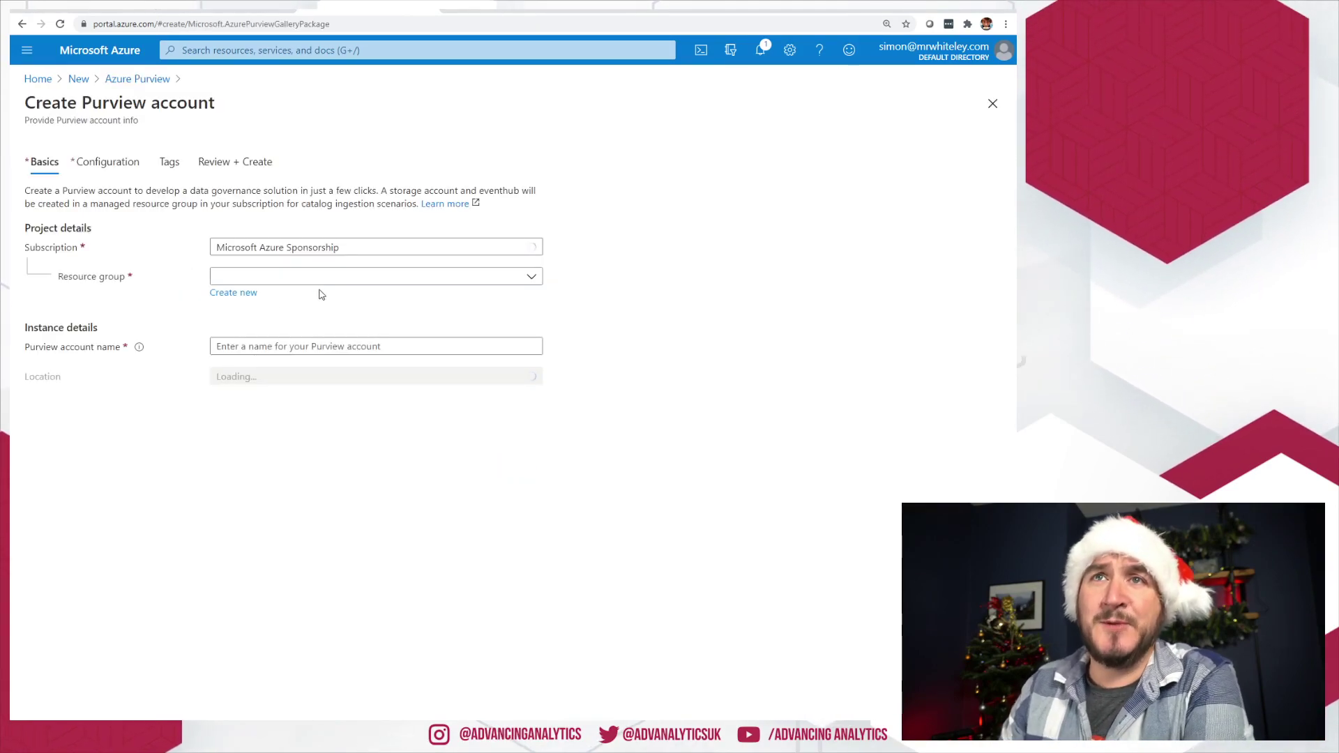
Assign the new Purview account to the Synapse resource group and name it fbcfbcfbcfbbc.
click(283, 278)
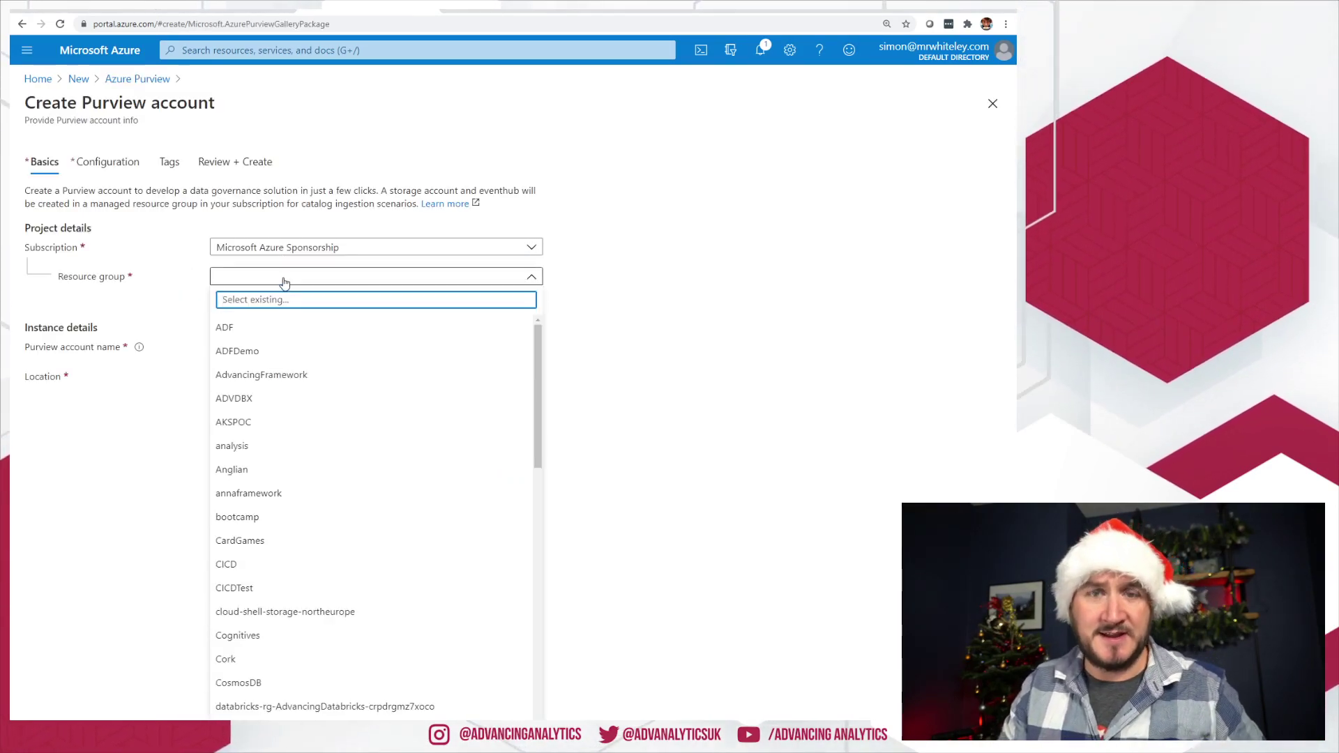
text(sym)
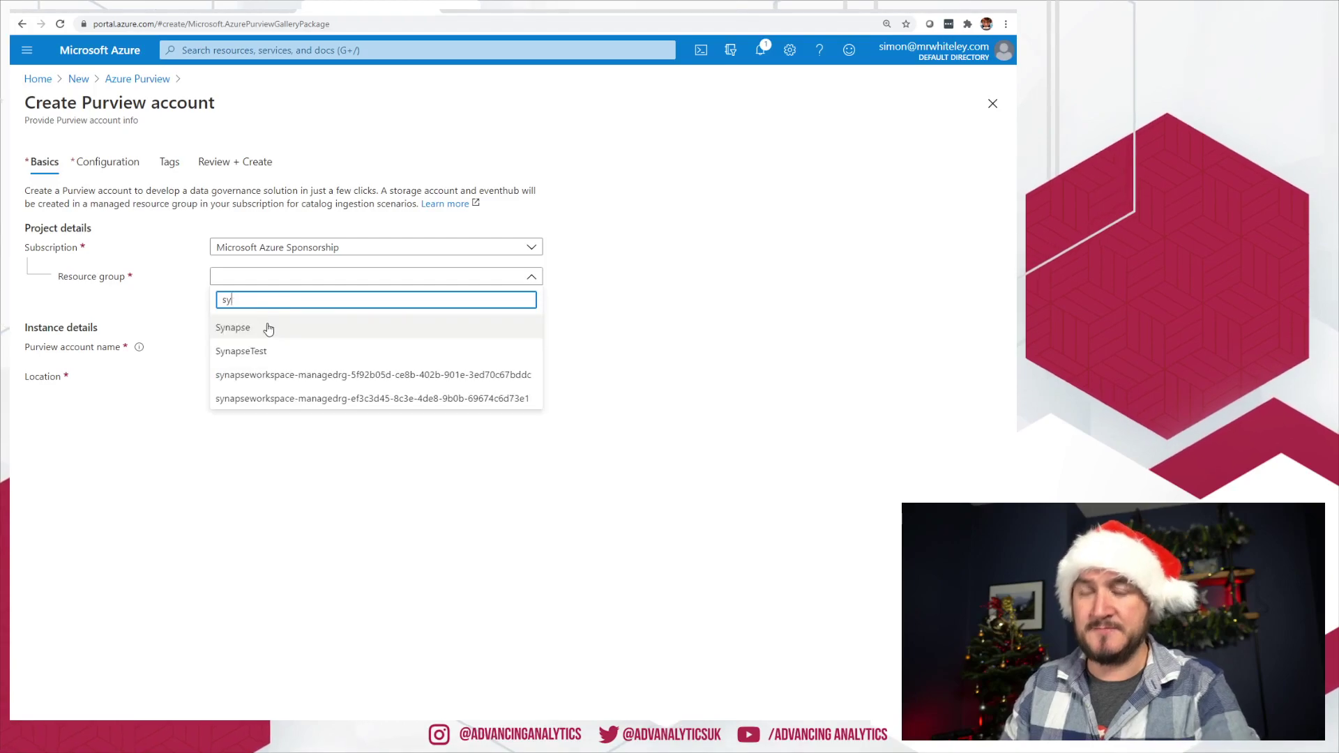
click(265, 329)
click(265, 346)
text(fbcf)
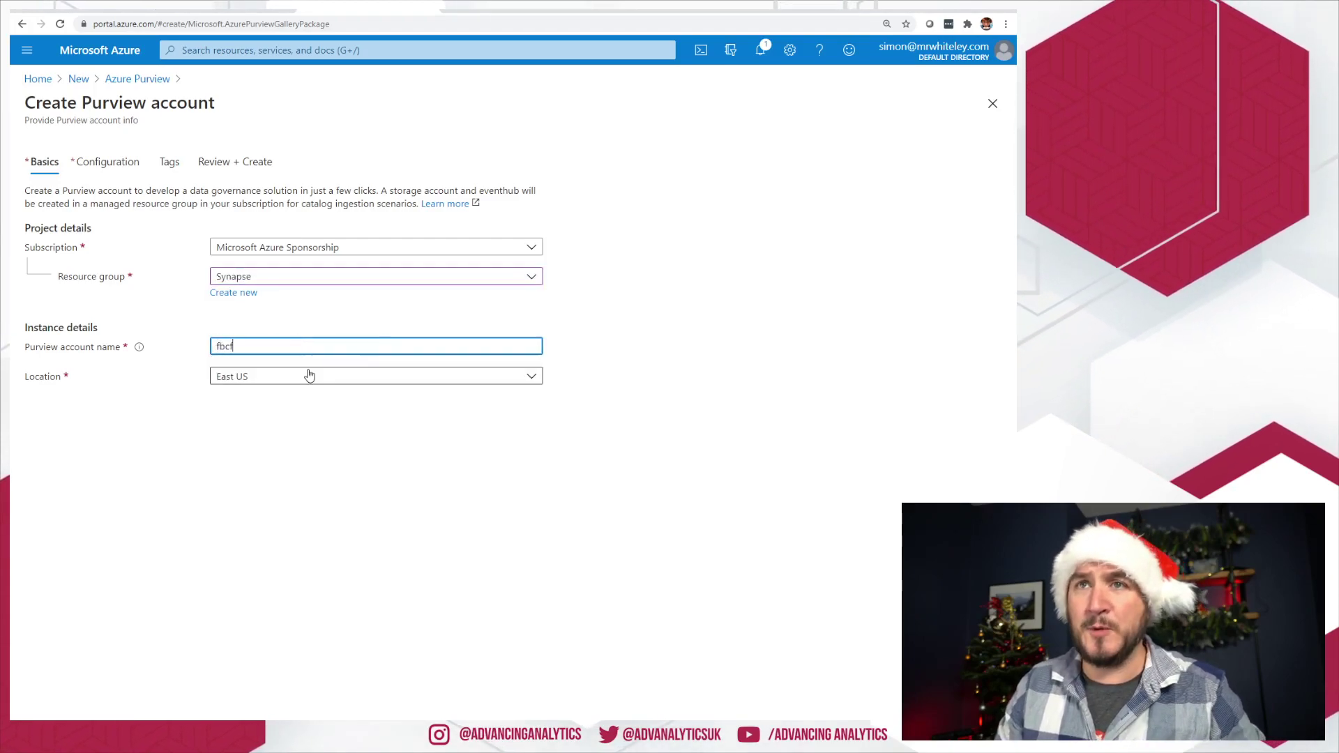
text(bcfbcfbbc)
Set the Purview account's location to West Europe.
click(307, 376)
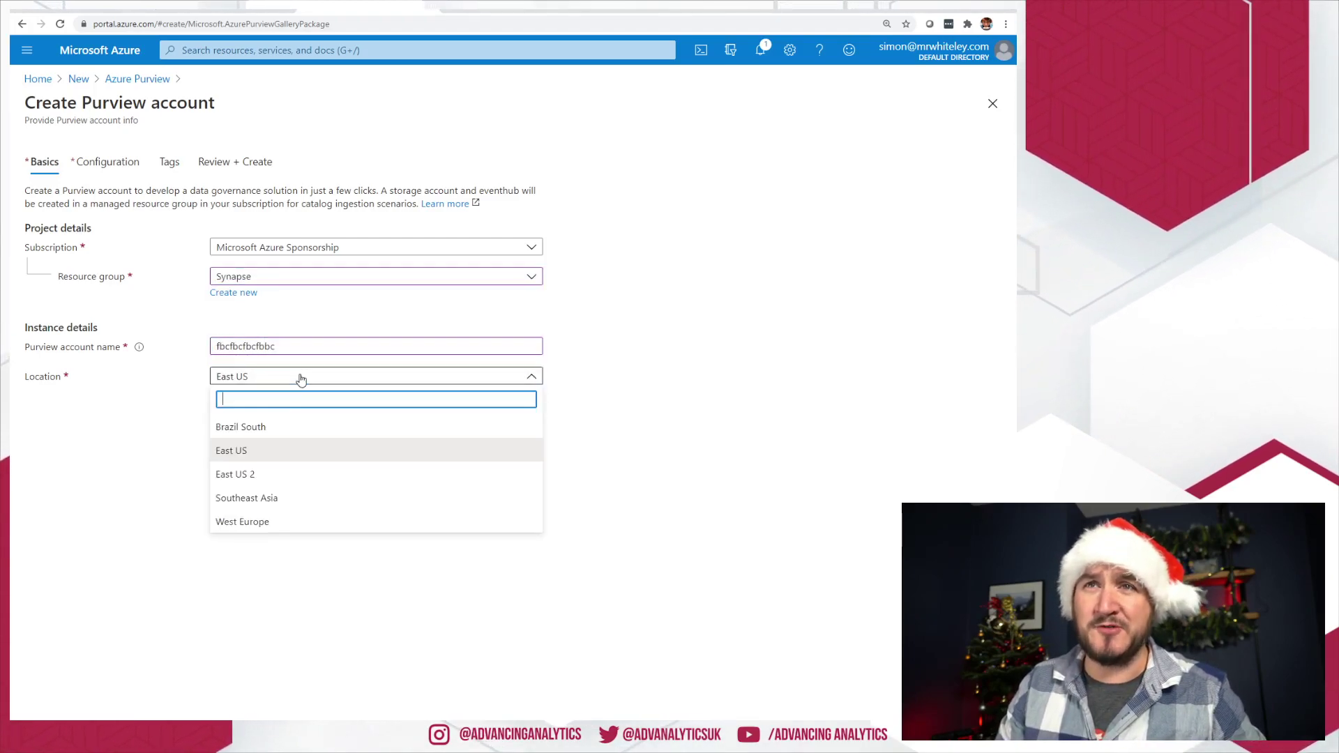
click(280, 523)
click(288, 523)
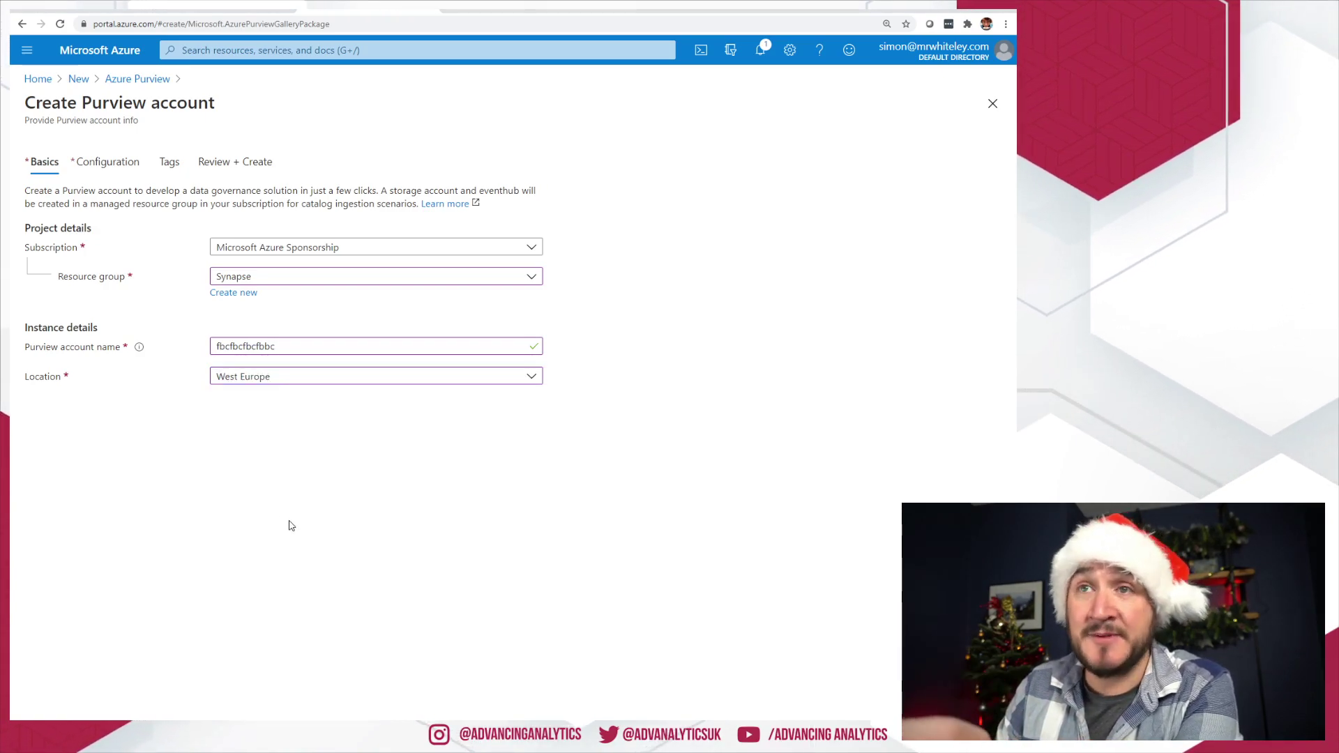
Open the review summary of the new Purview account and check its location and platform size.
click(63, 736)
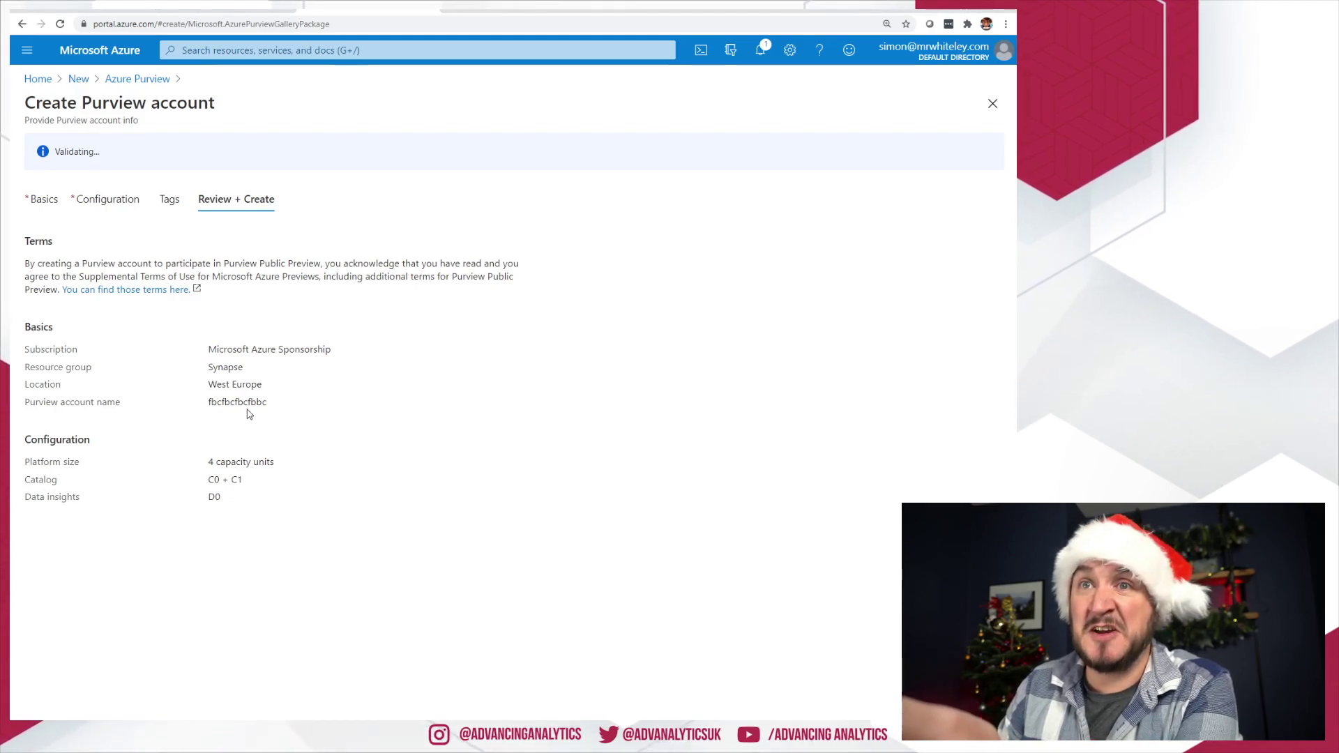
drag(263, 389, 222, 387)
drag(279, 462, 220, 467)
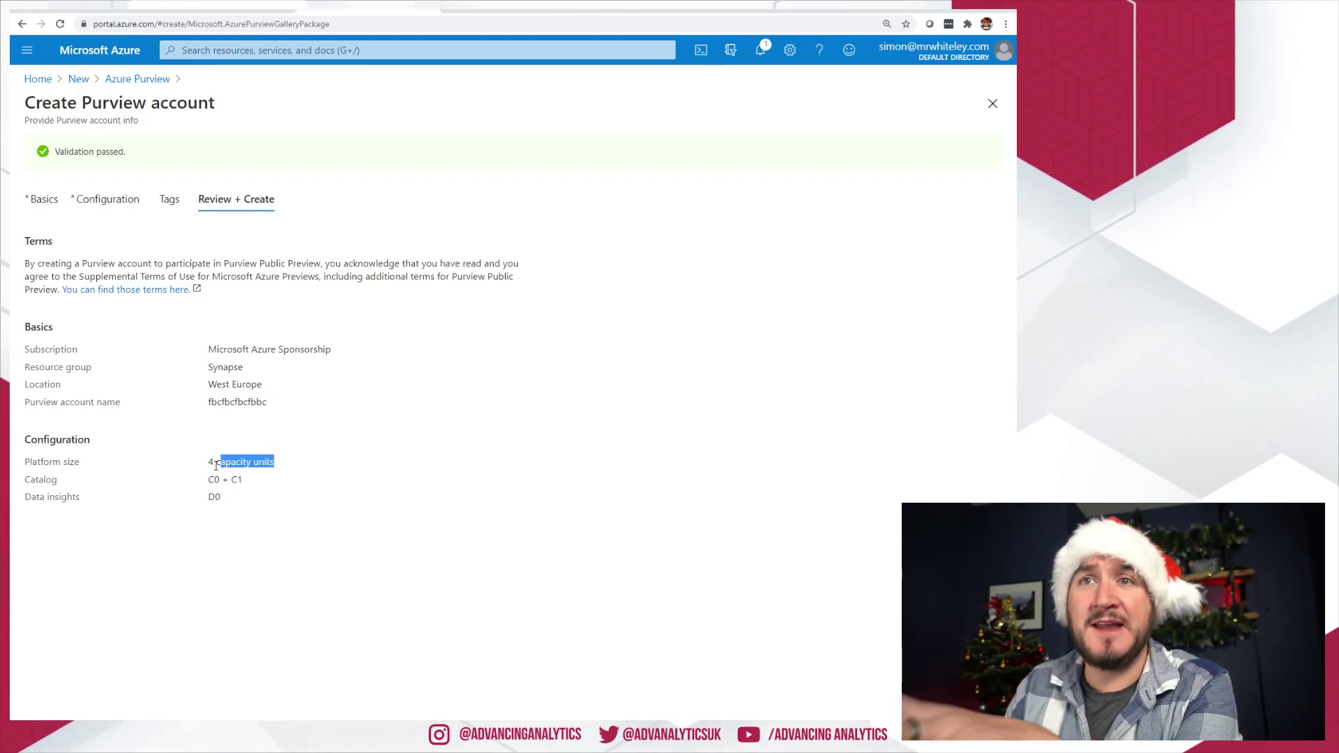
Go back to the account's configuration settings and examine the C0 and C1 catalog options and the D0 data insights option.
click(157, 736)
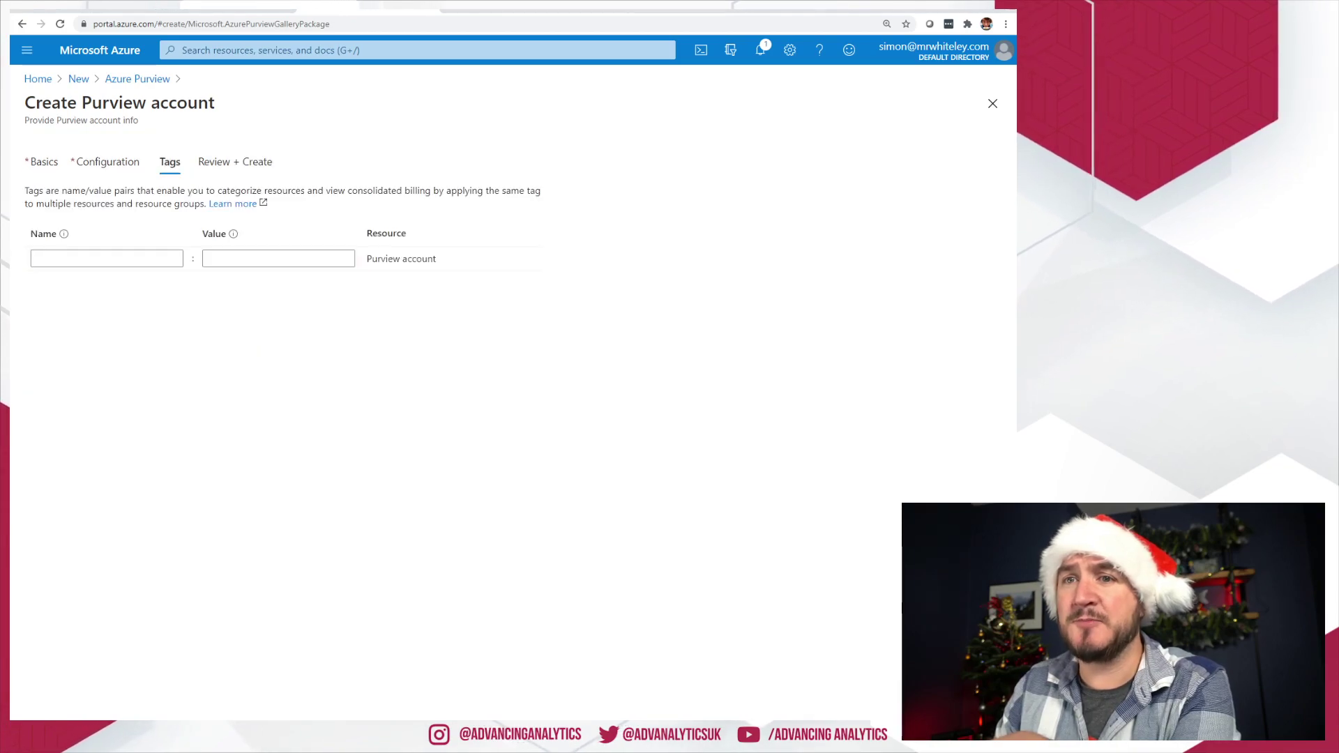
click(157, 736)
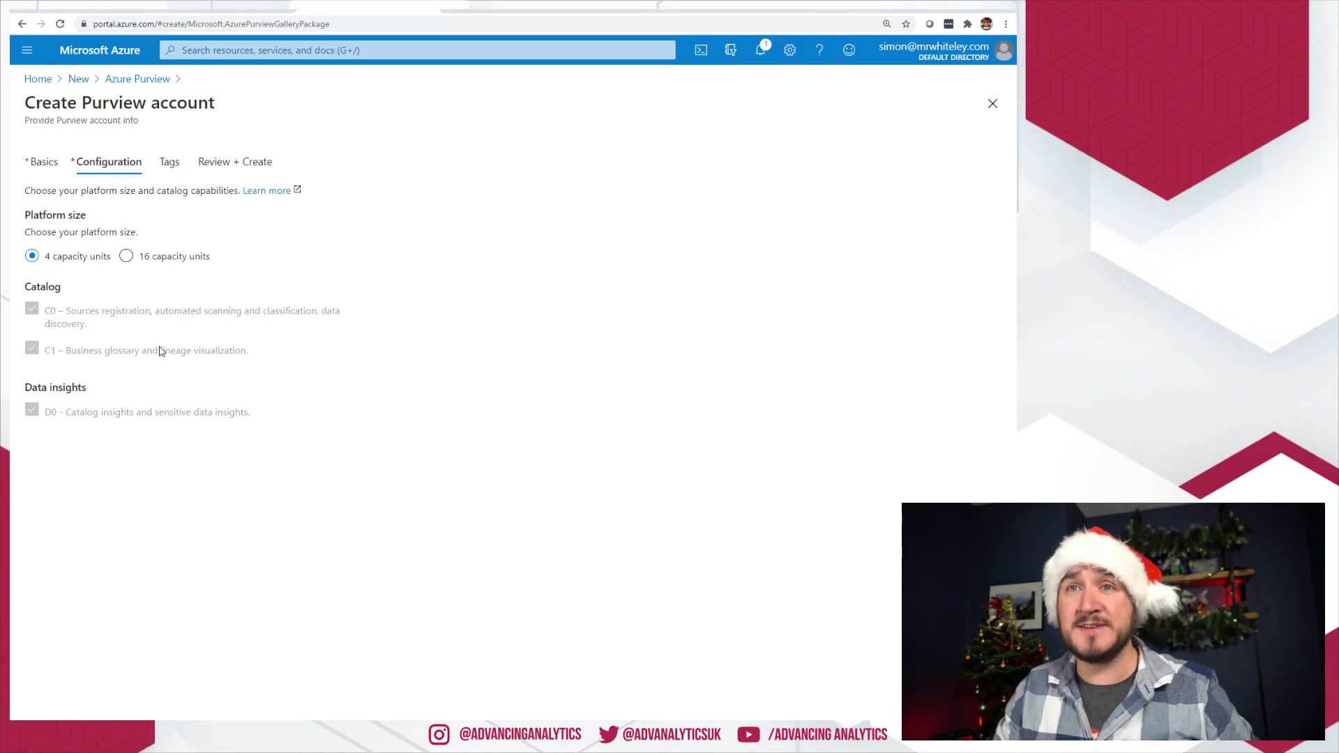
key(ctrl+plus)
key(ctrl+plus)
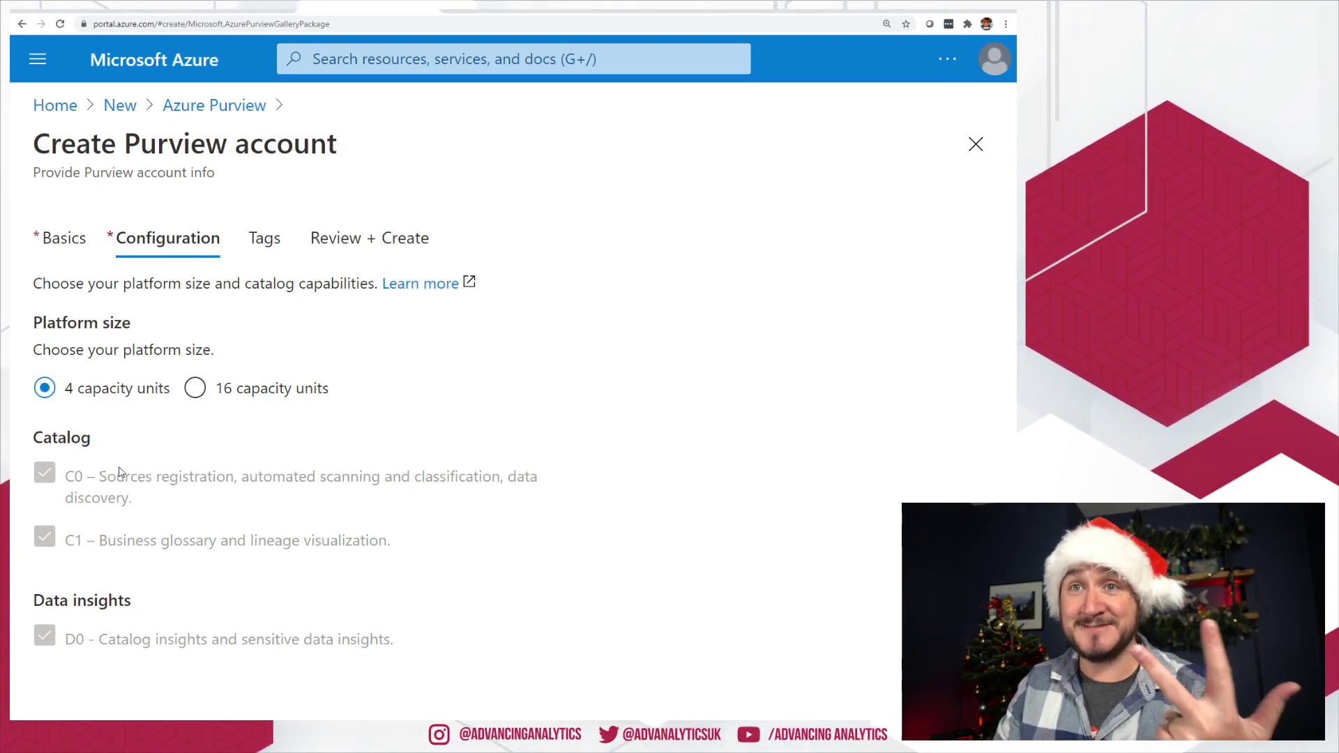
drag(99, 476, 495, 496)
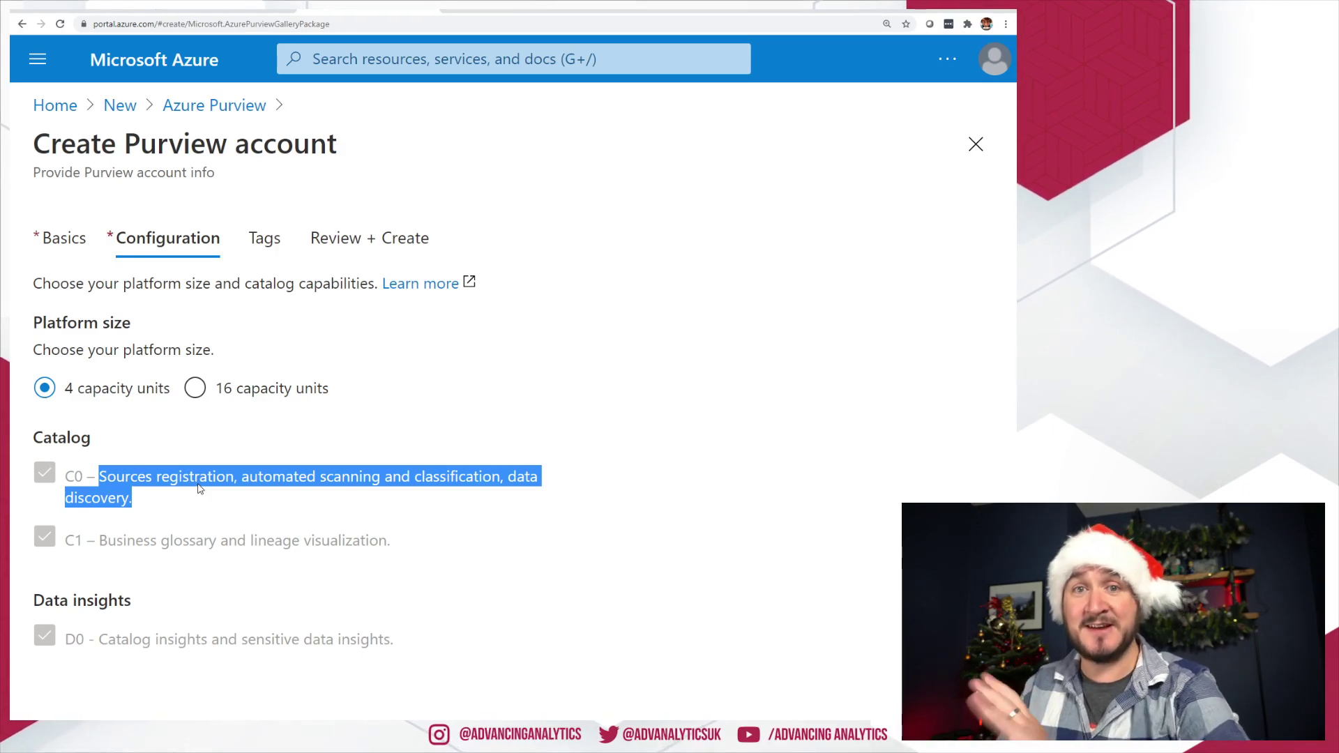
drag(377, 547, 87, 551)
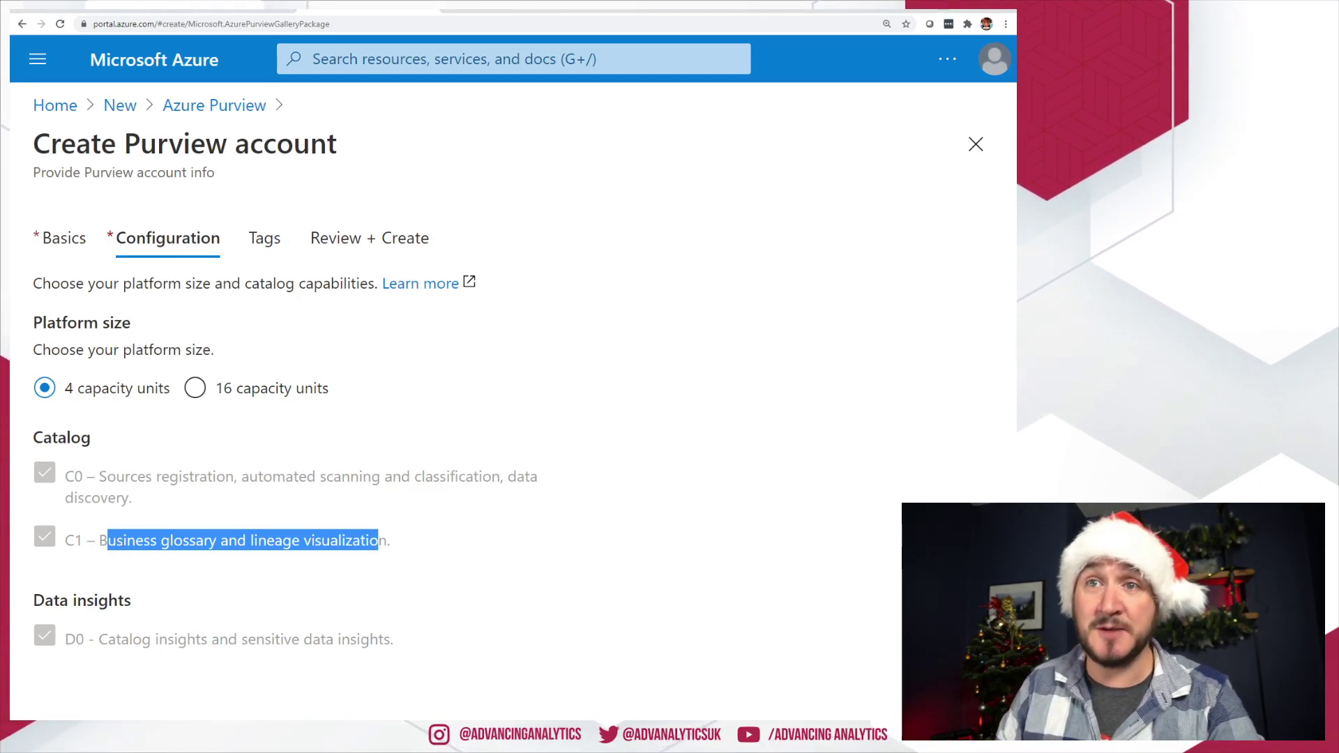
click(314, 562)
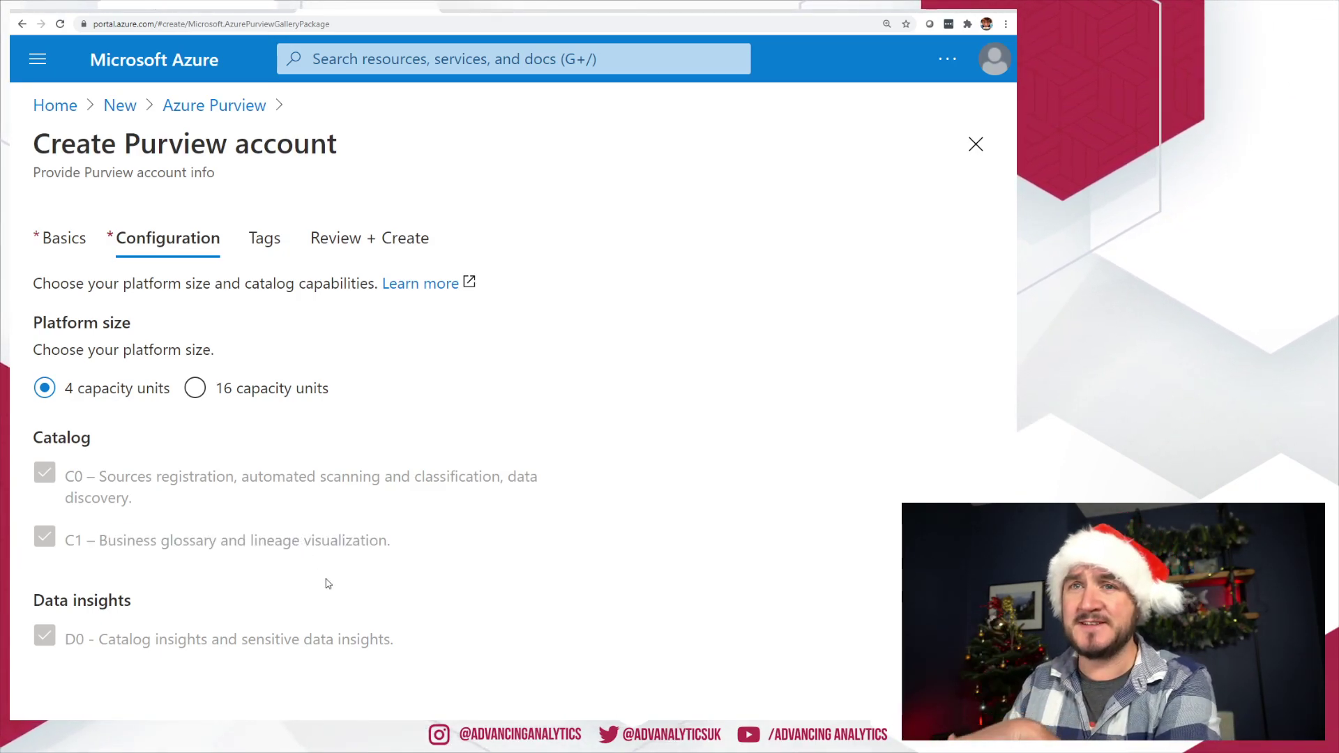
drag(436, 636, 106, 639)
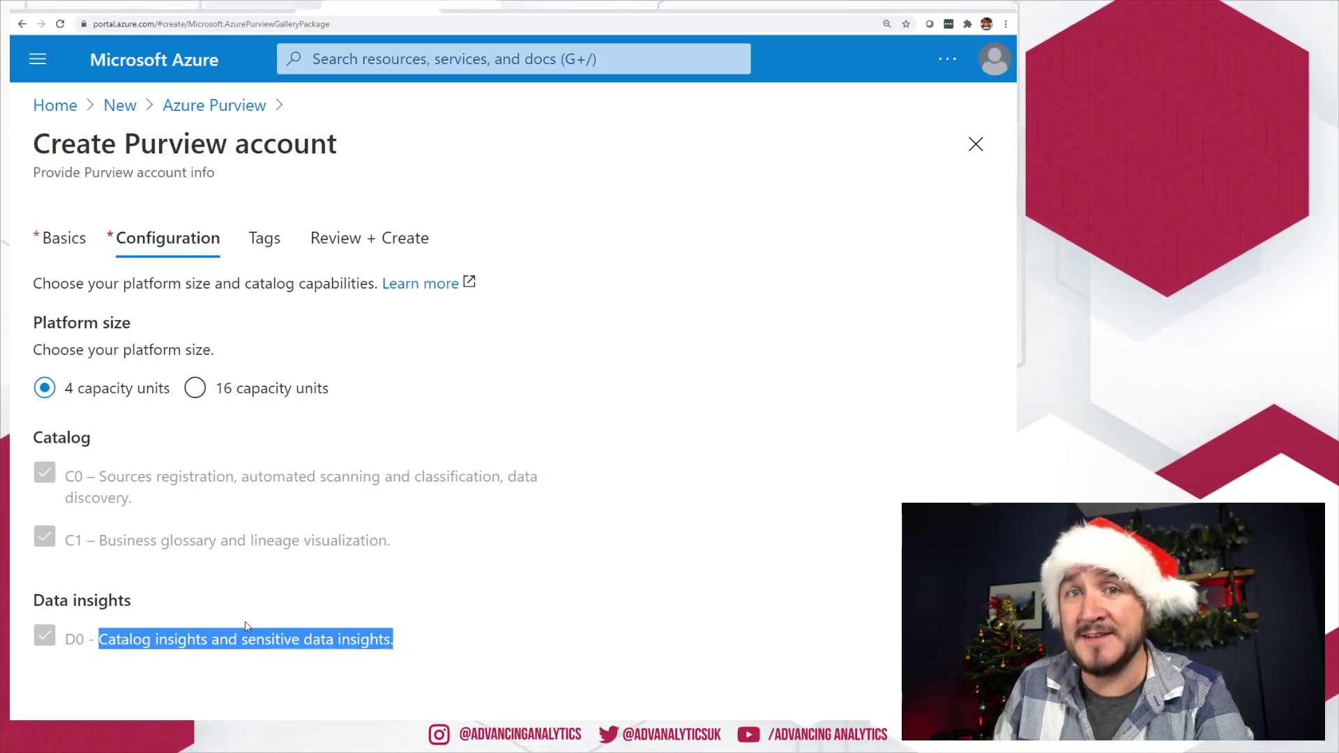
click(381, 551)
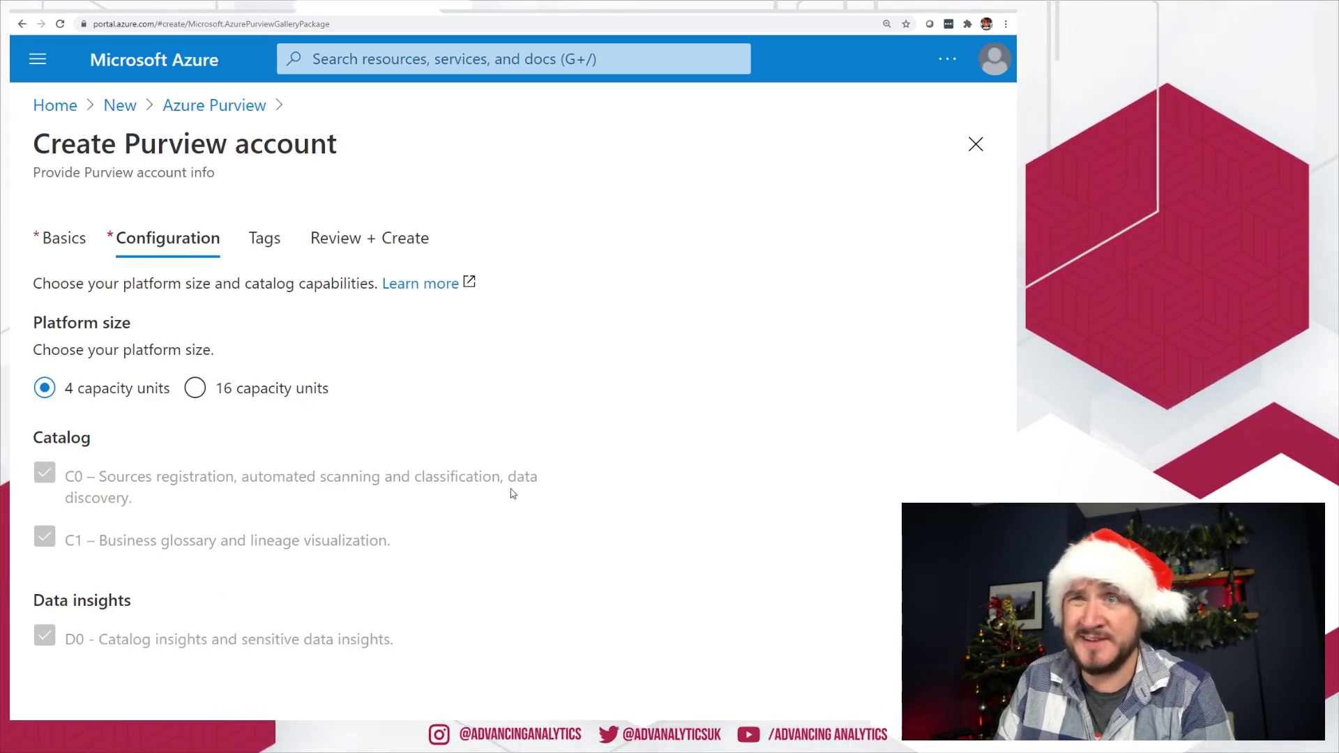
Abandon the new account form and open the existing advancingcatalog Purview account from the recent resources.
click(976, 151)
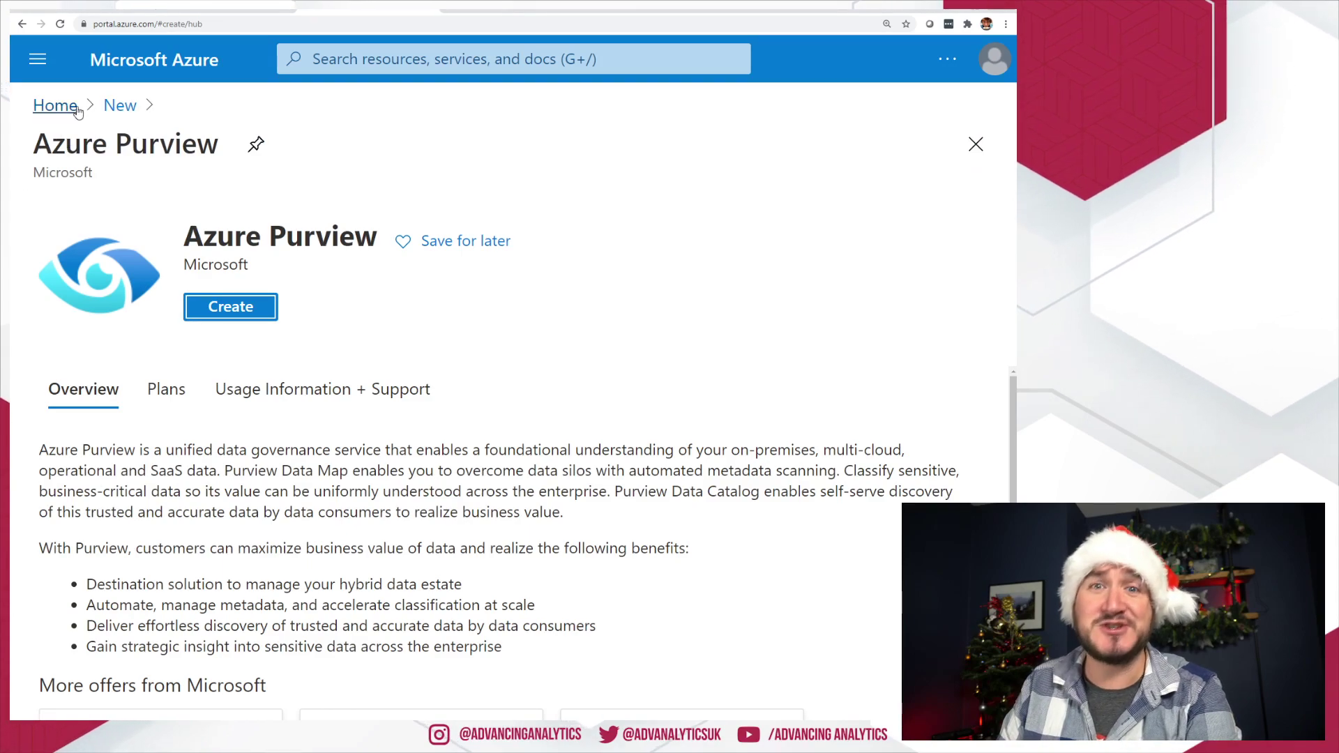
click(55, 105)
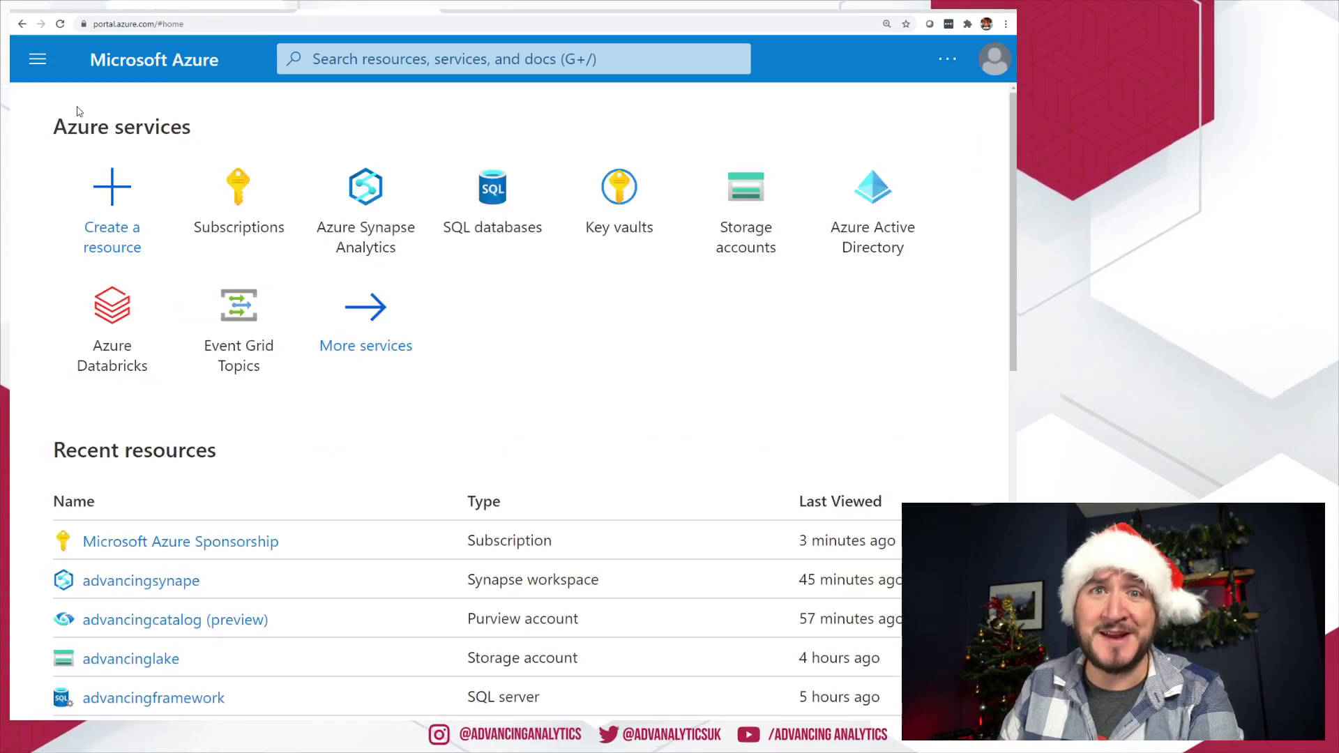
click(141, 621)
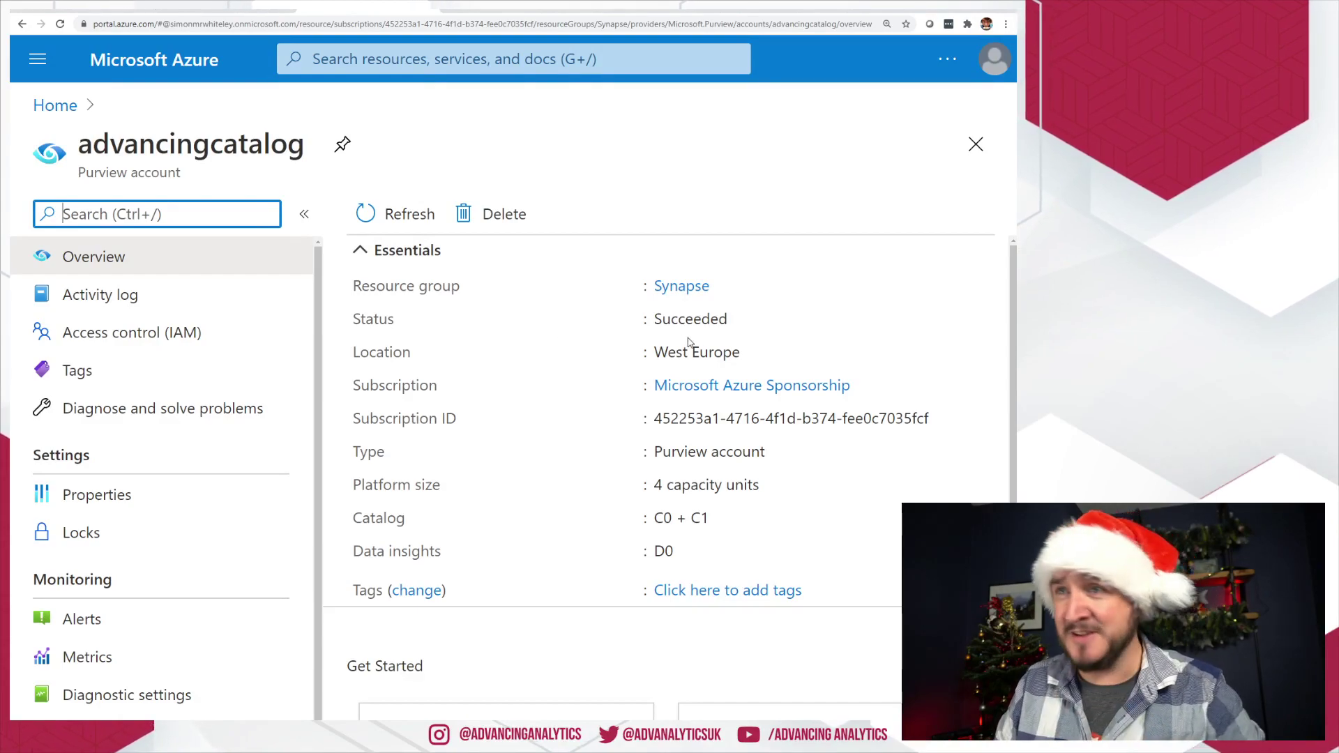
Open Purview Studio for the advancingcatalog account, signing in with the second listed Microsoft account.
scroll(586, 290, down, 5)
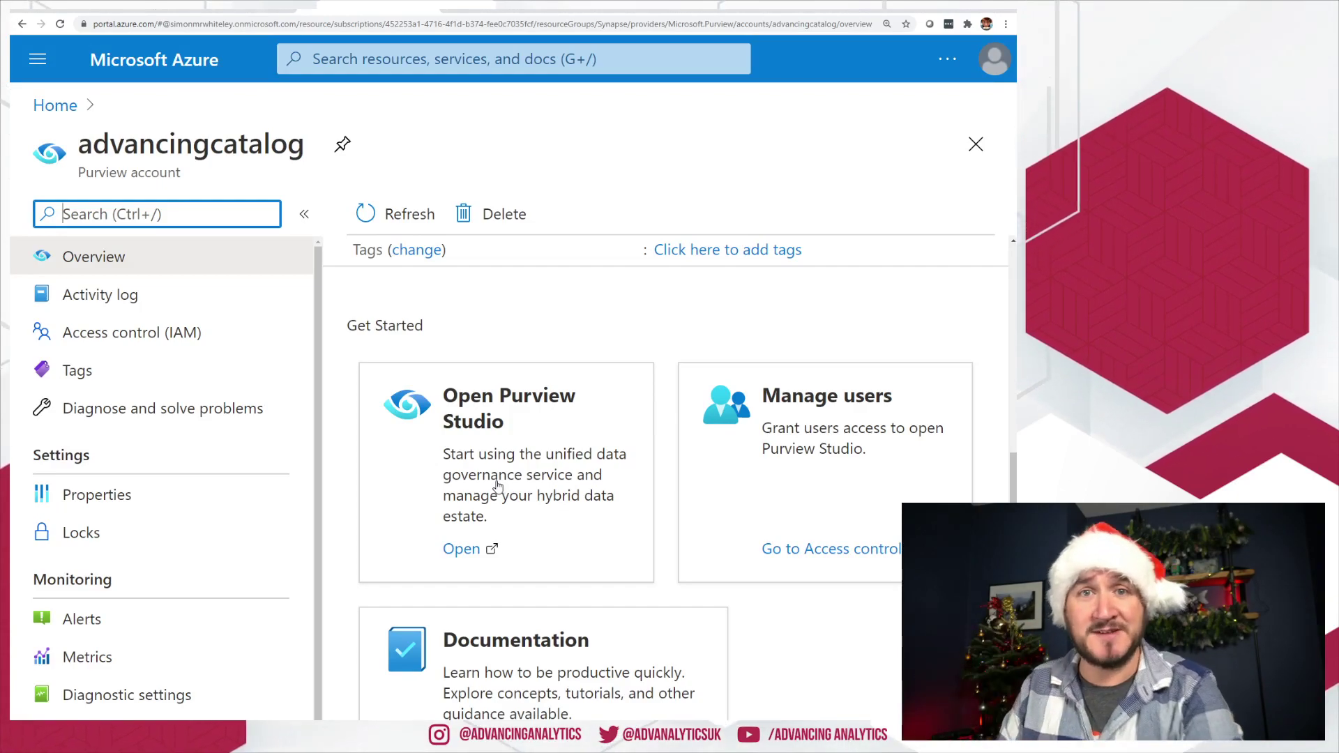
click(499, 528)
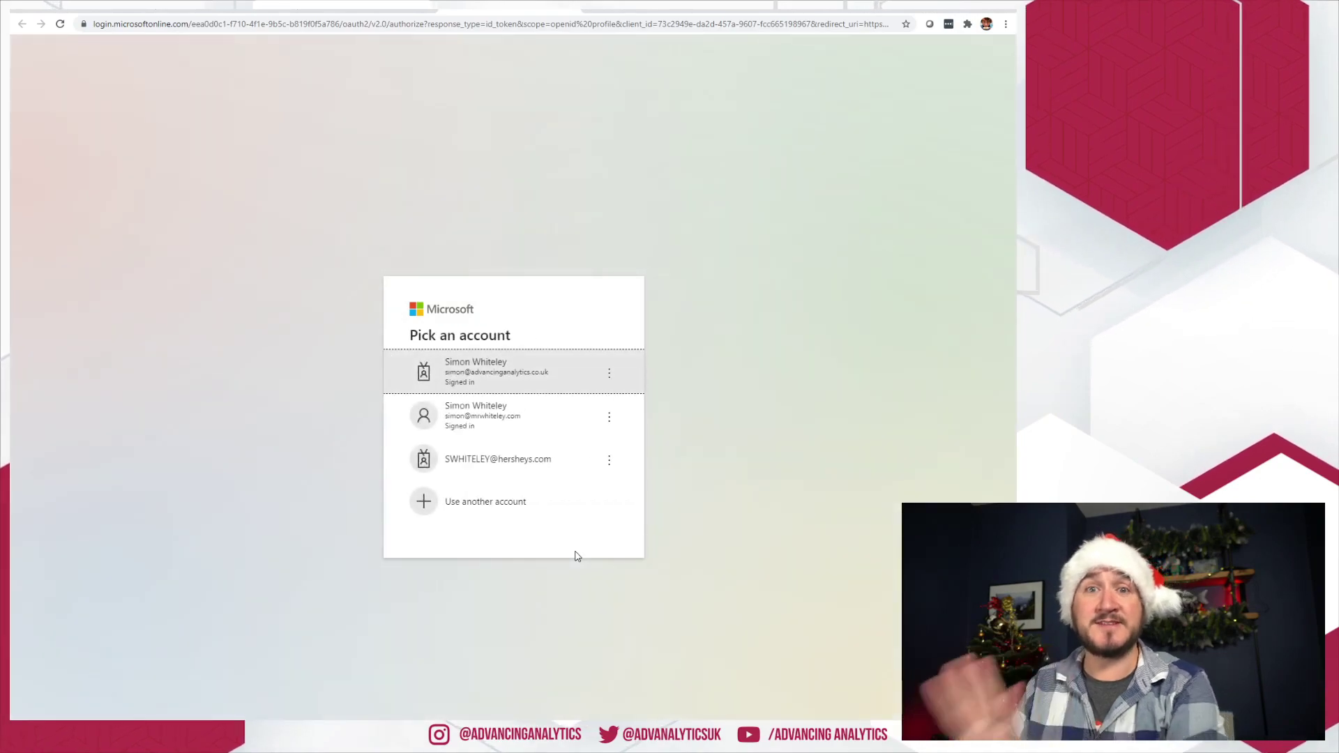
click(514, 416)
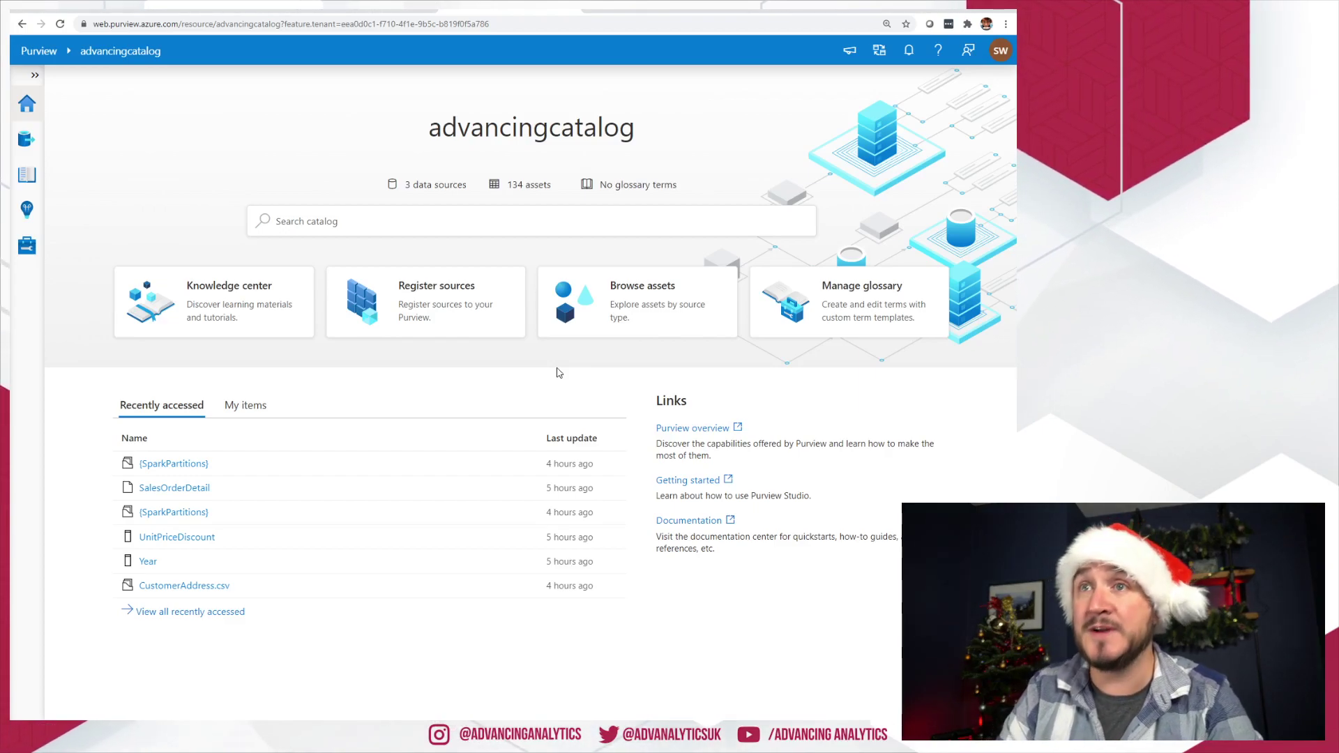
Search the catalog for "product" to examine the search and asset suggestions, and dismiss the search.
click(329, 224)
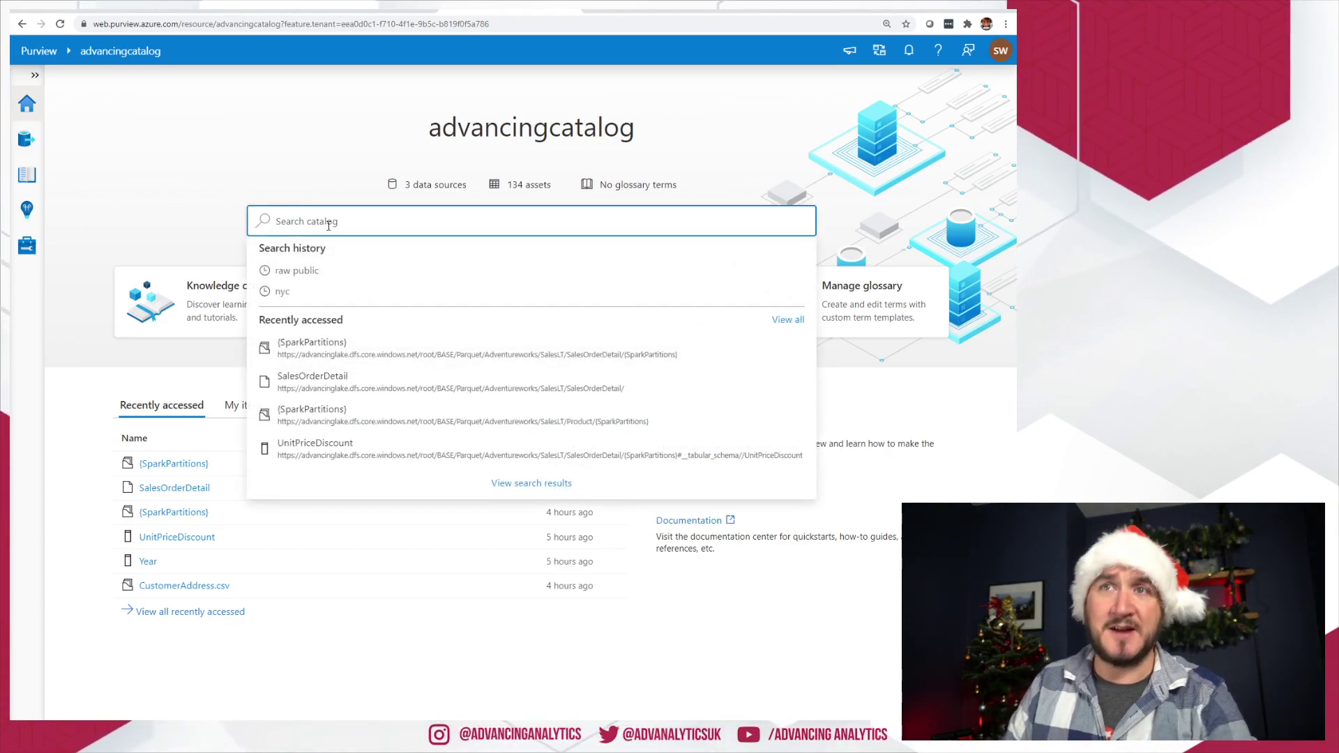
text(product)
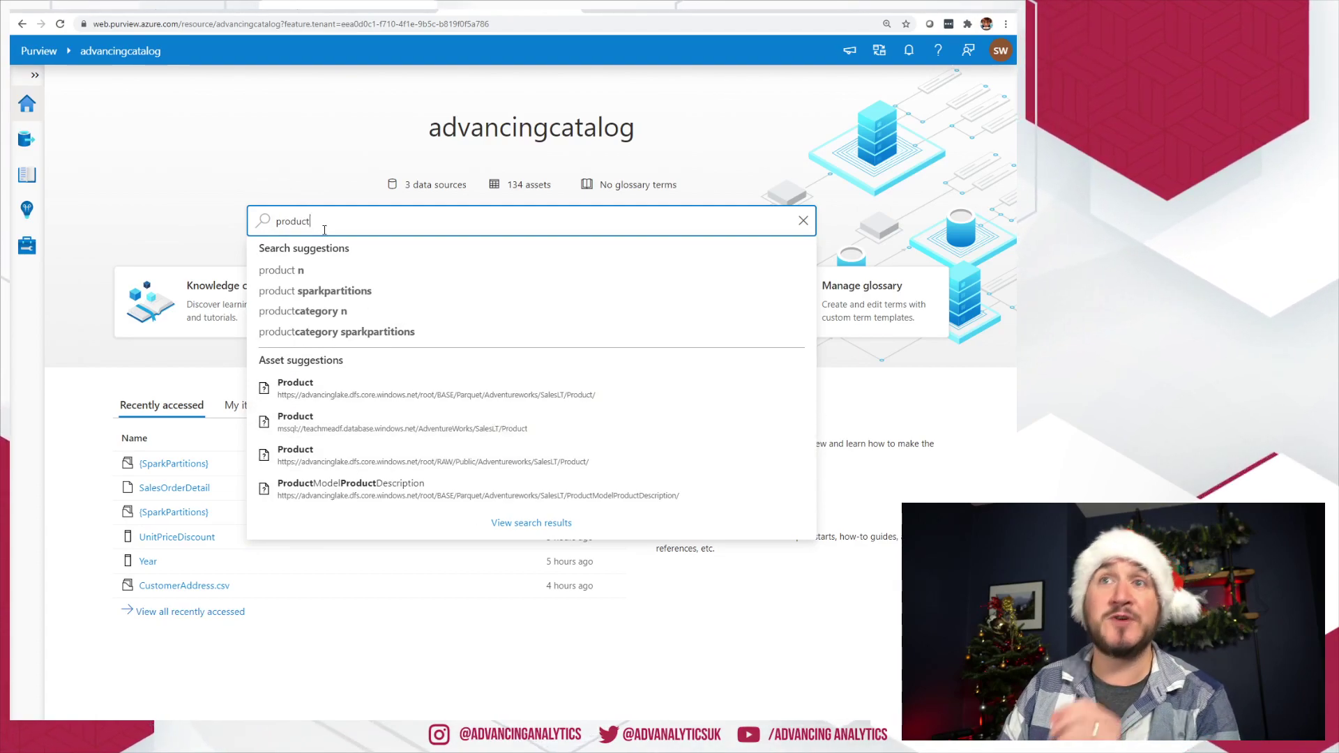
key(BackSpace)
click(207, 198)
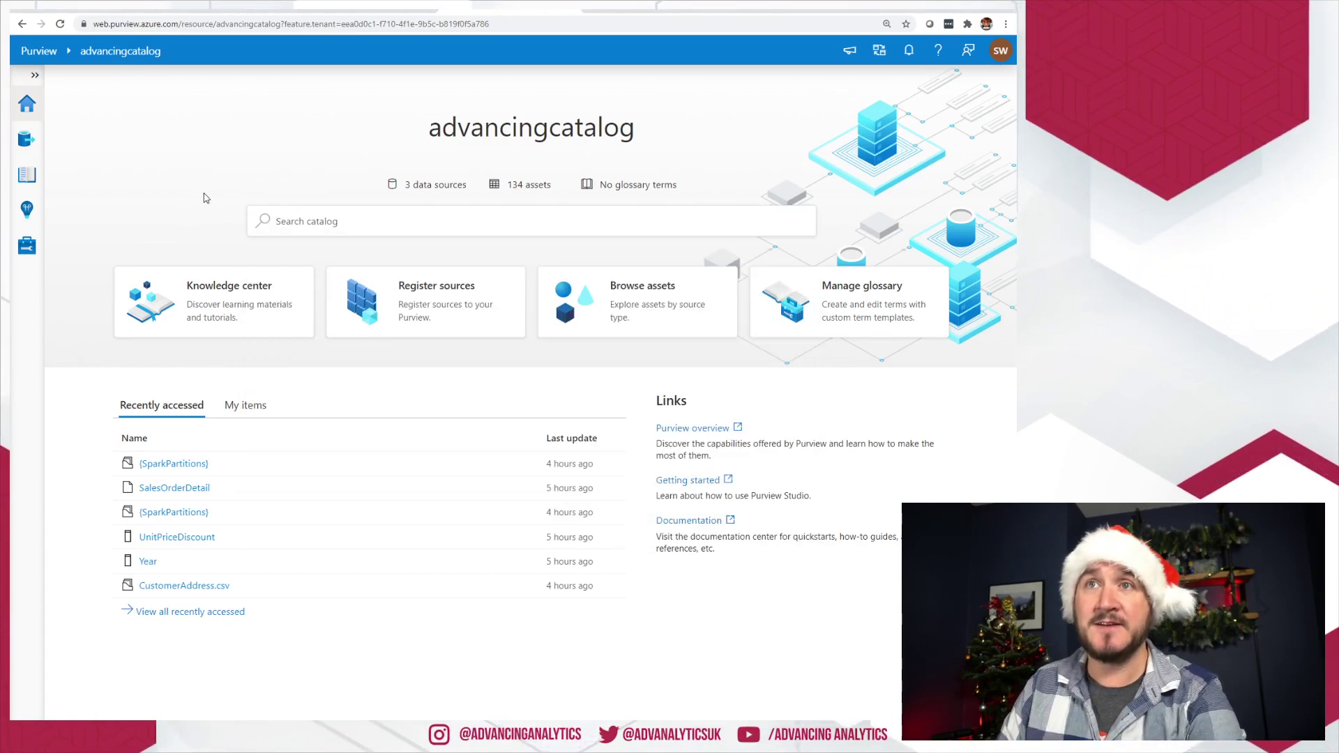
Open the data sources map and create a new collection named test without a parent.
click(35, 143)
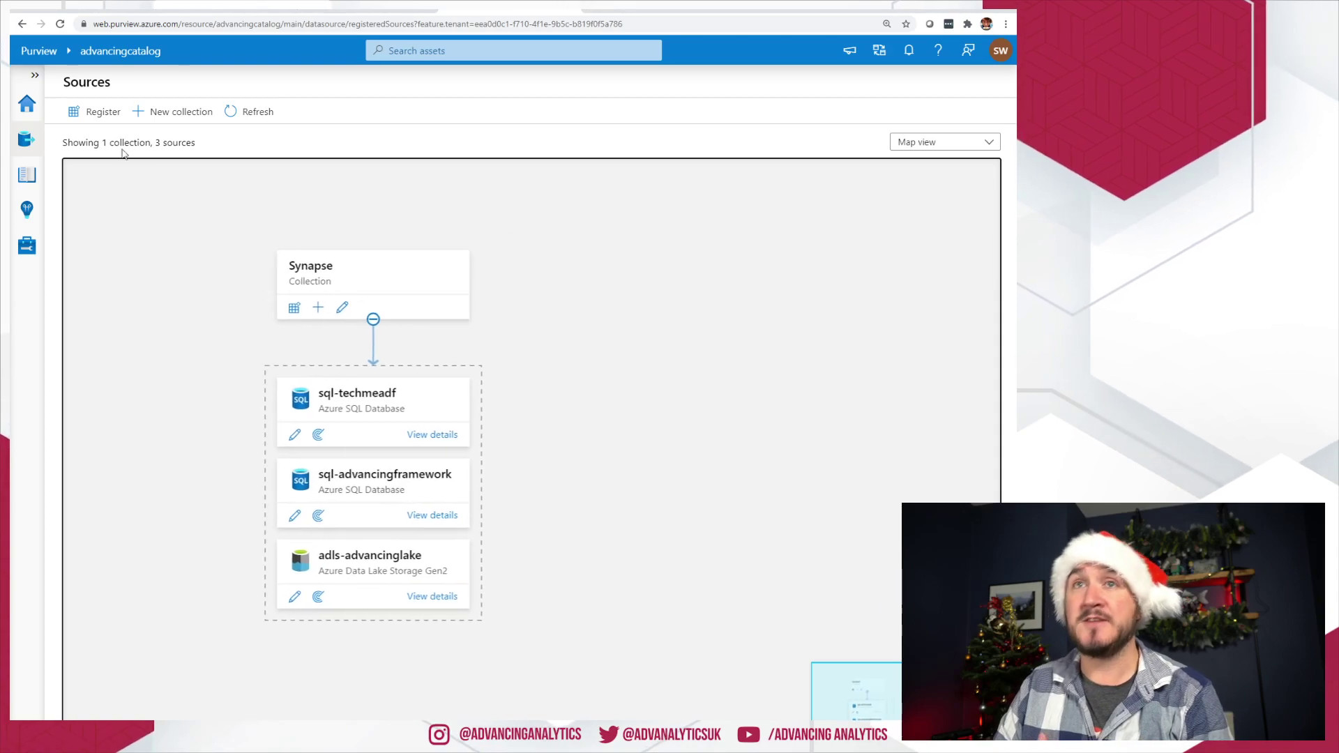
click(160, 112)
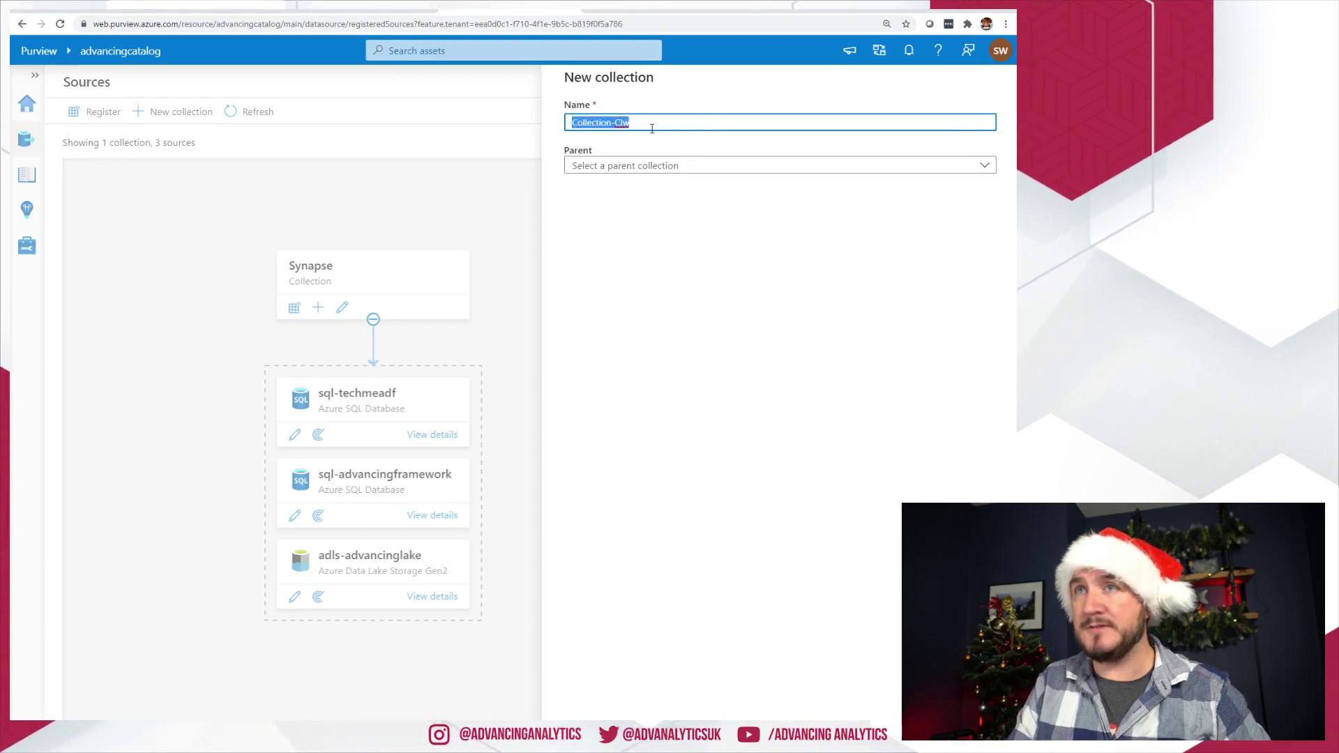
text(tes)
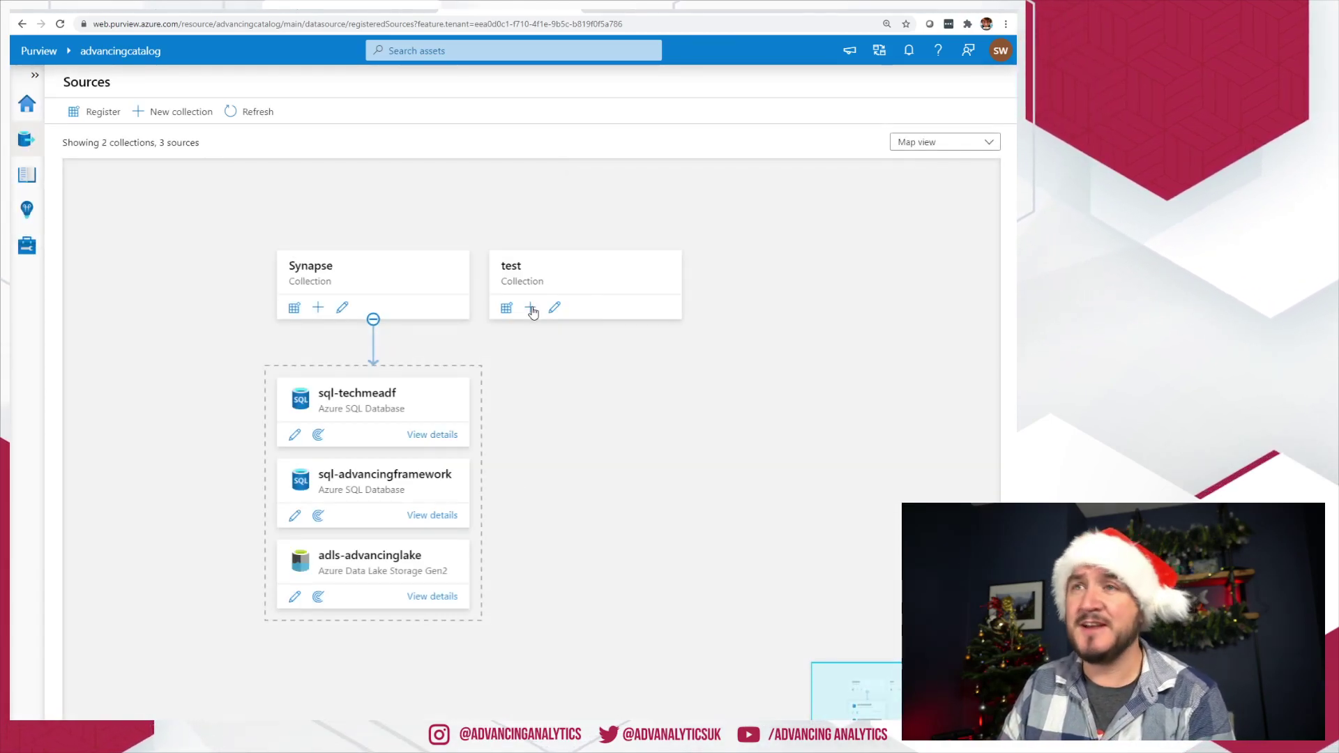
Look over the source types that can be registered in the test collection and return to the sources map.
click(505, 308)
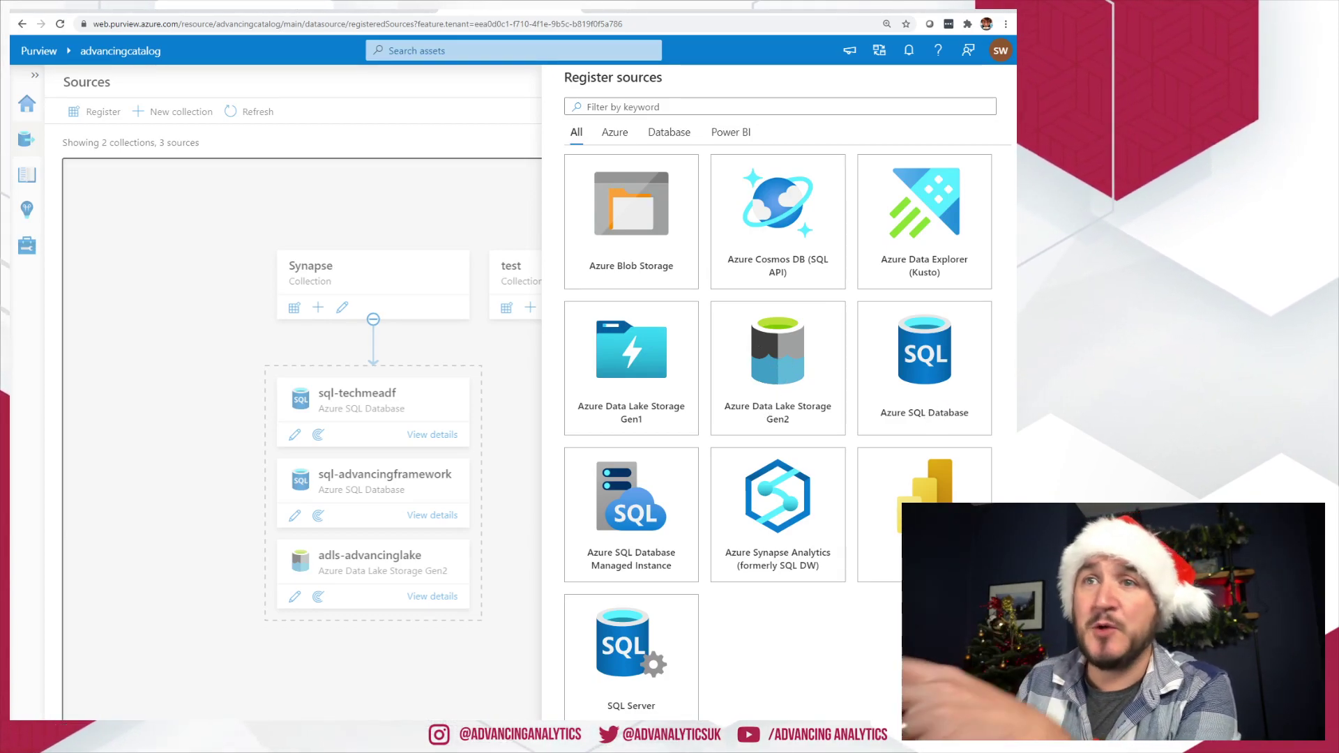
click(526, 535)
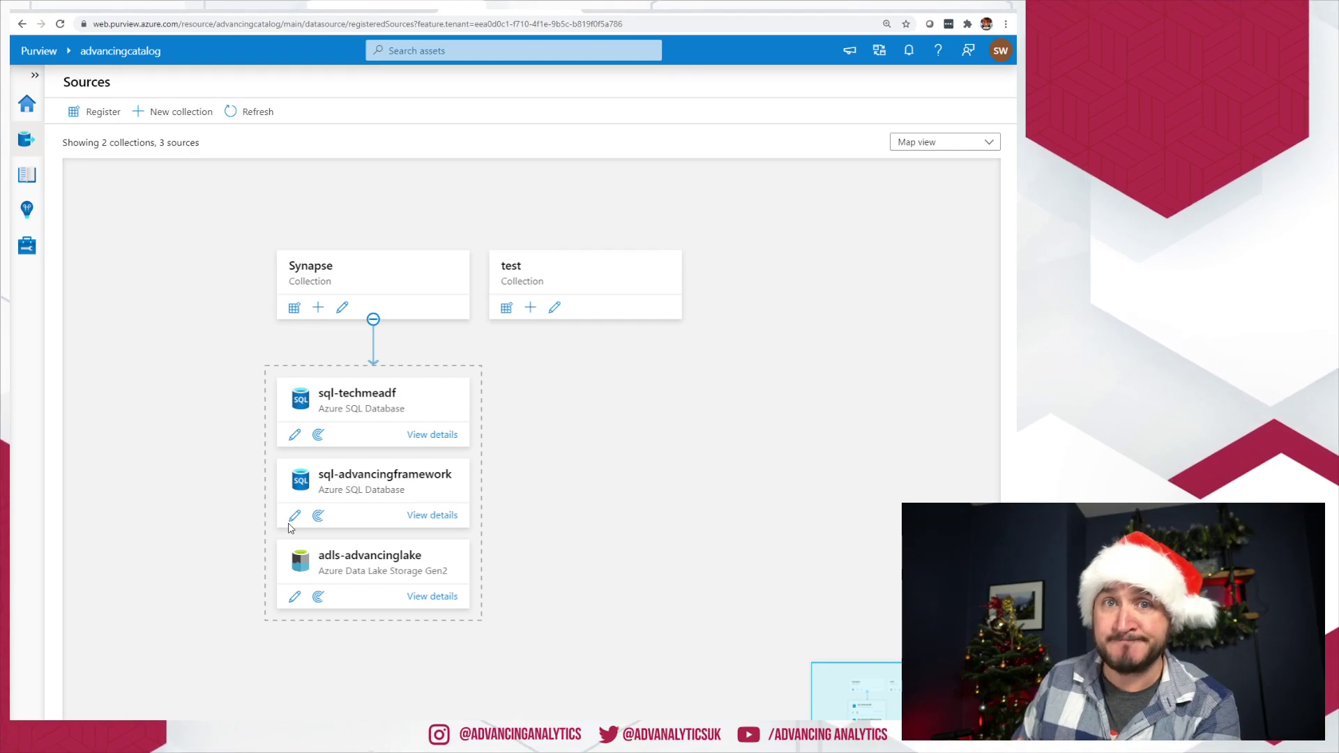
click(356, 410)
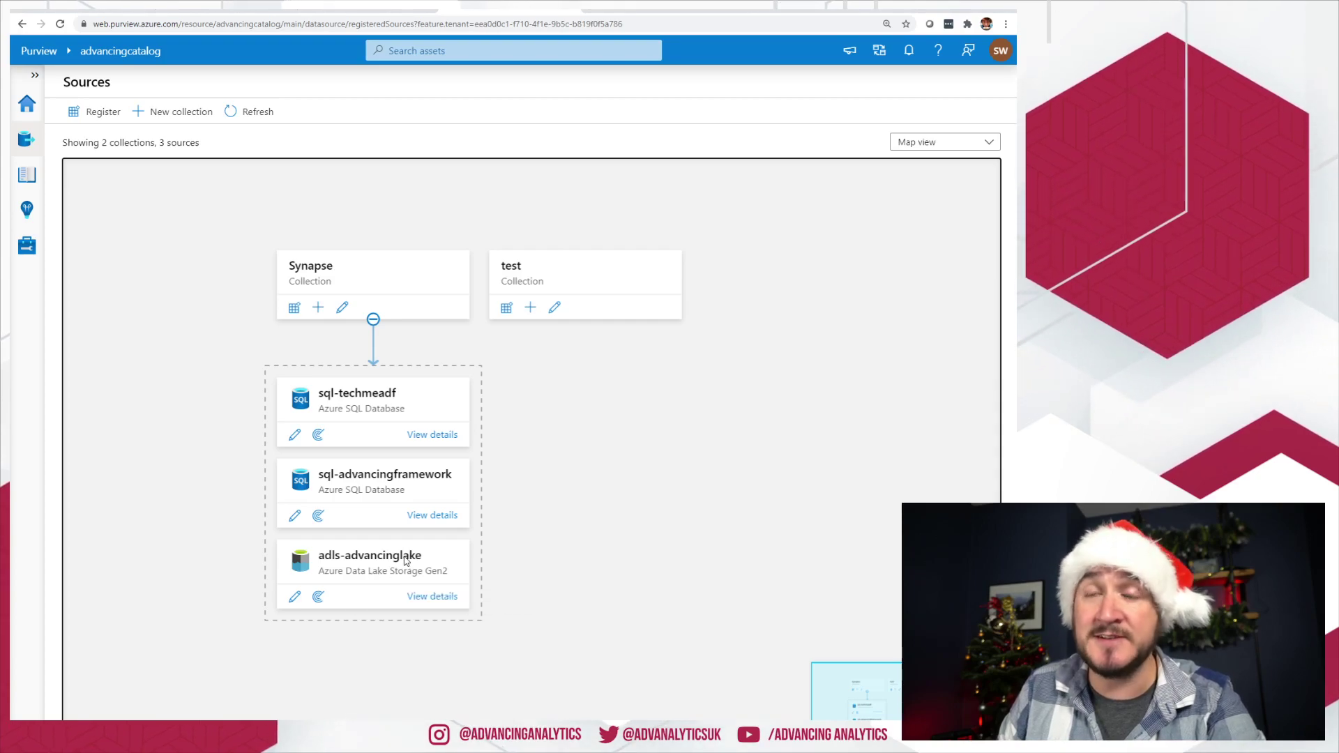
Start registering an Azure SQL Database source in the test collection, using the Microsoft Azure Sponsorship subscription and the teachmeadf server.
click(506, 309)
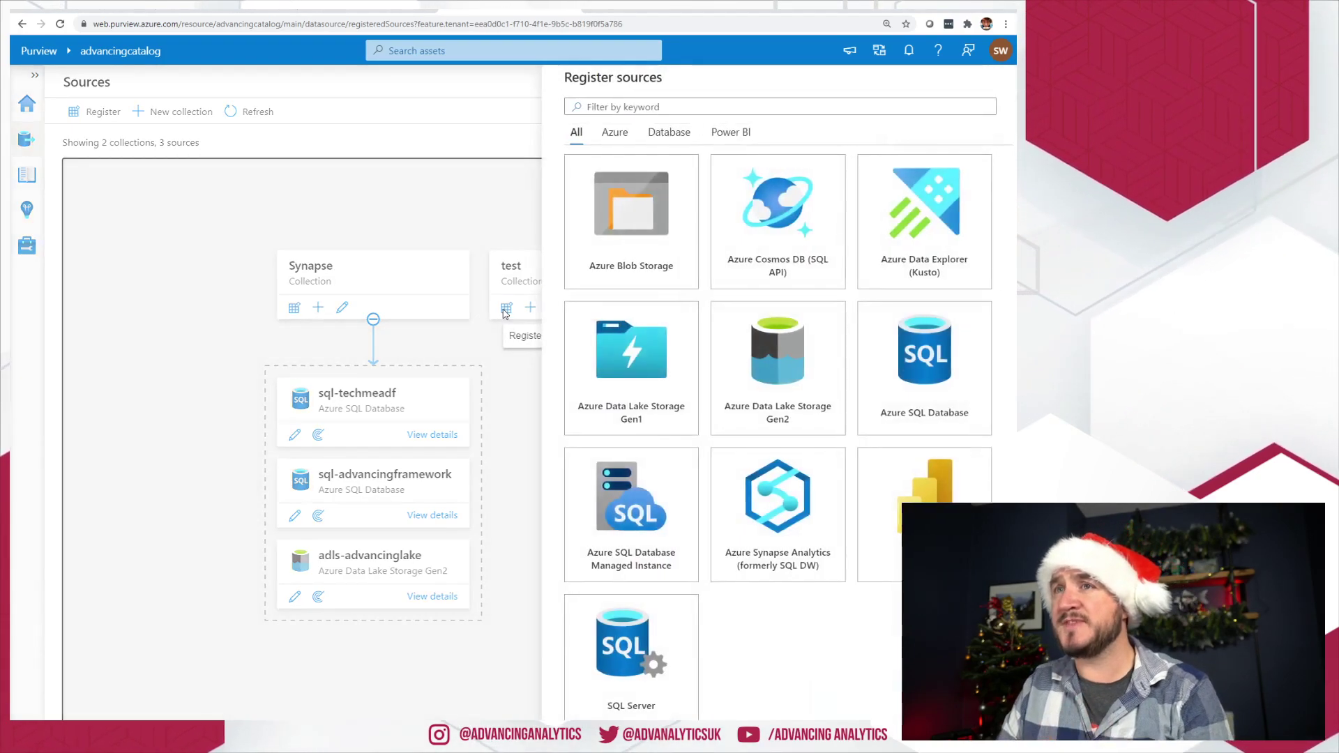
click(905, 397)
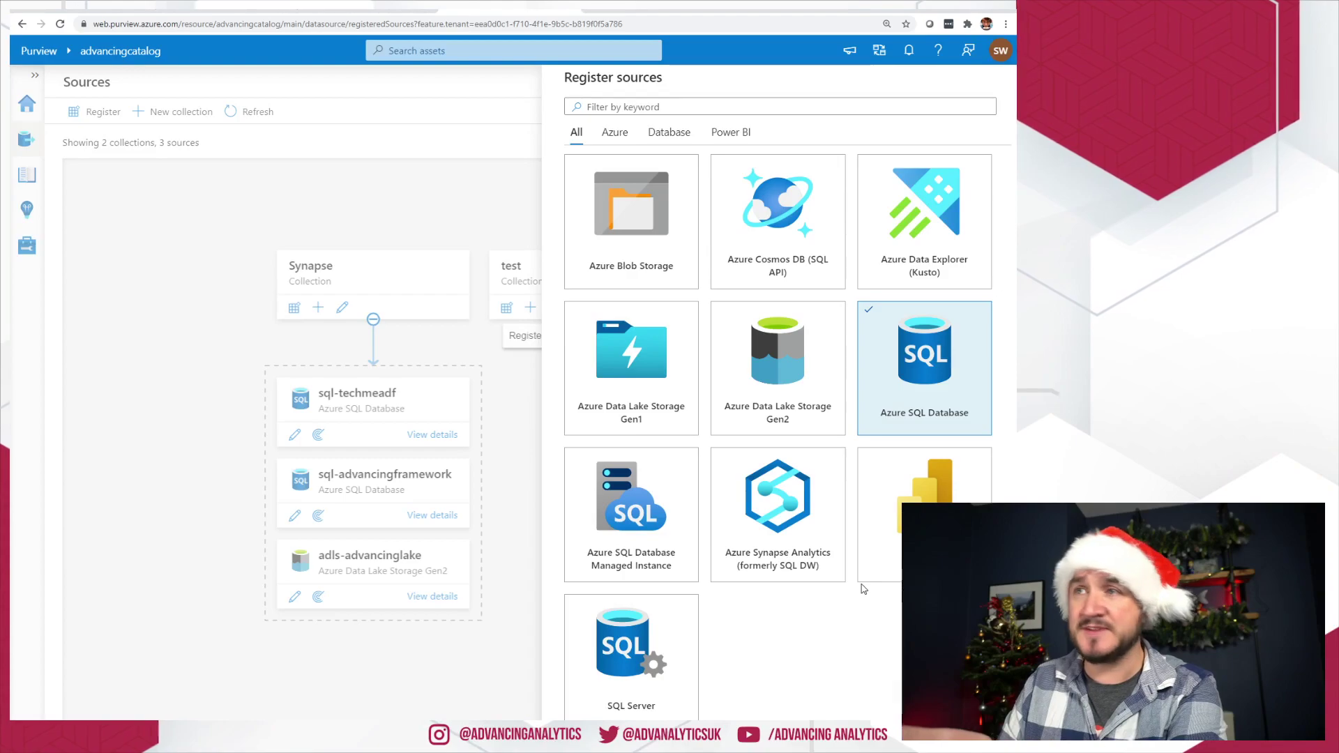
click(590, 733)
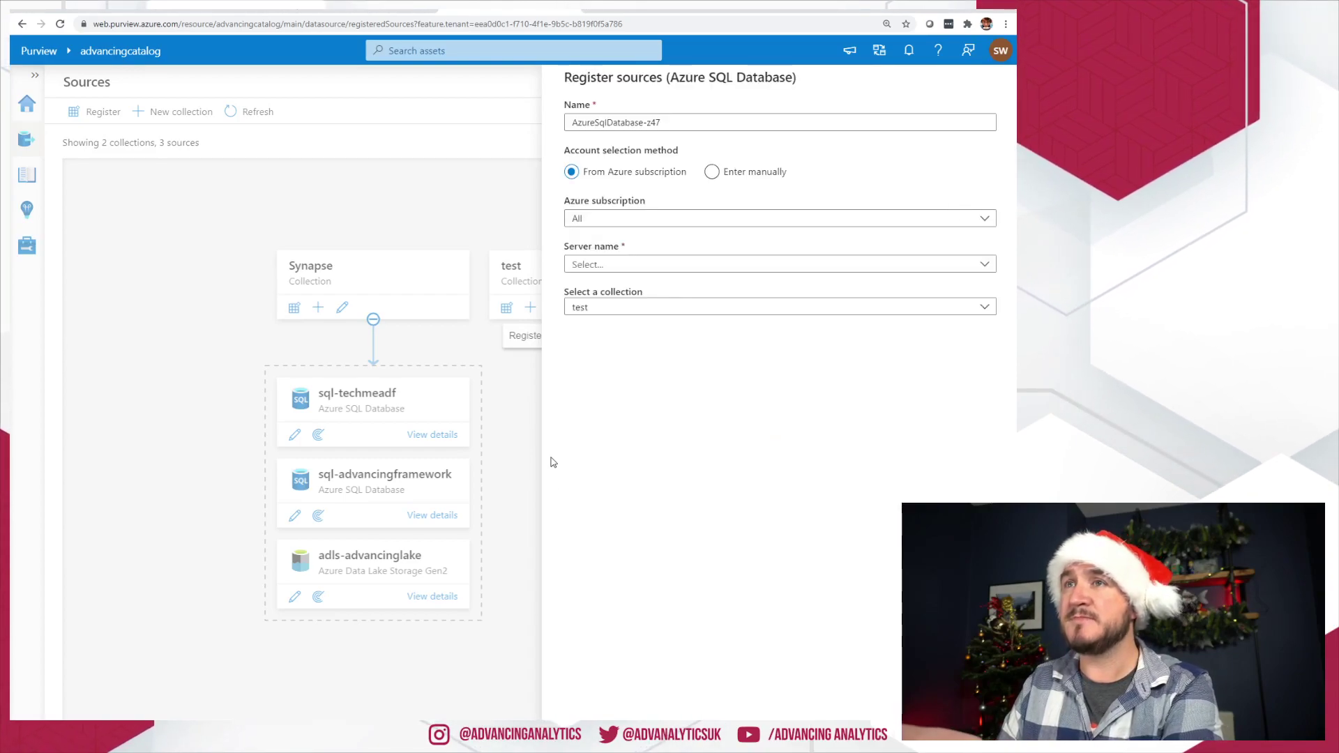
click(618, 218)
click(616, 267)
click(618, 264)
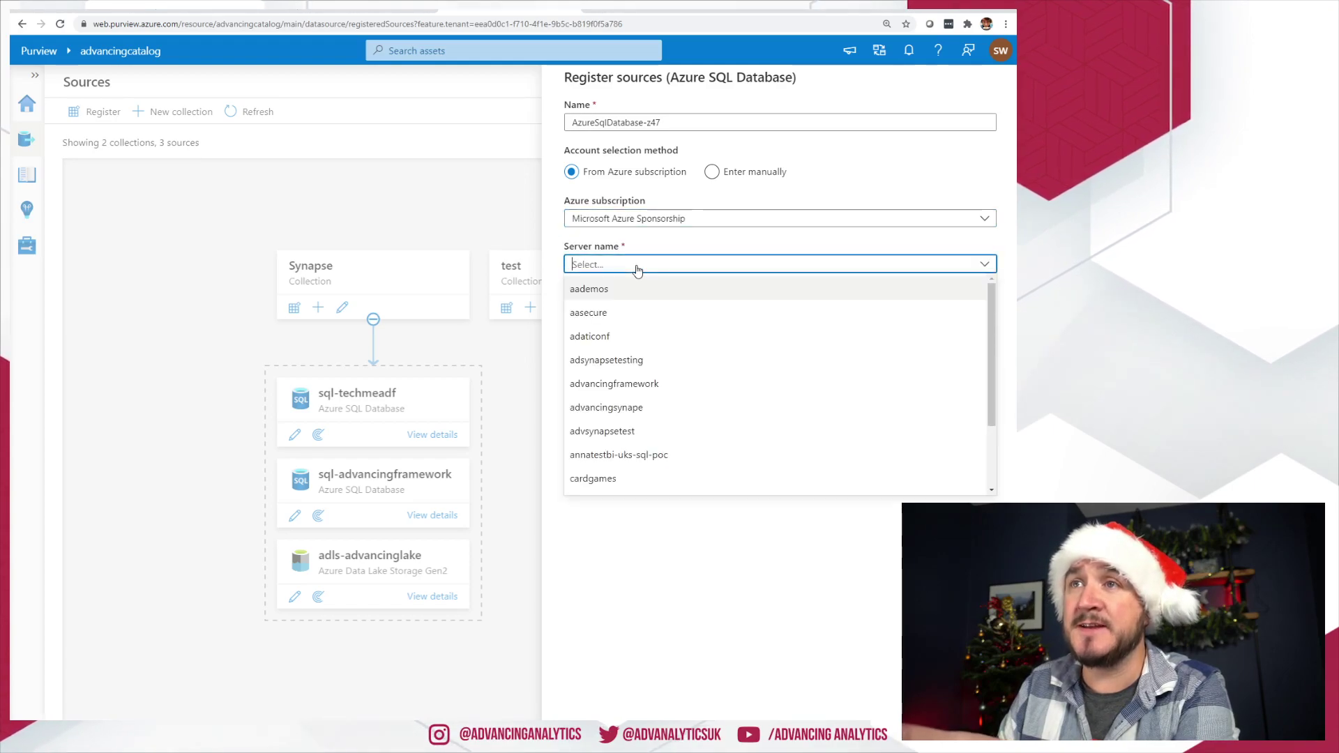
scroll(636, 408, down, 2)
click(617, 481)
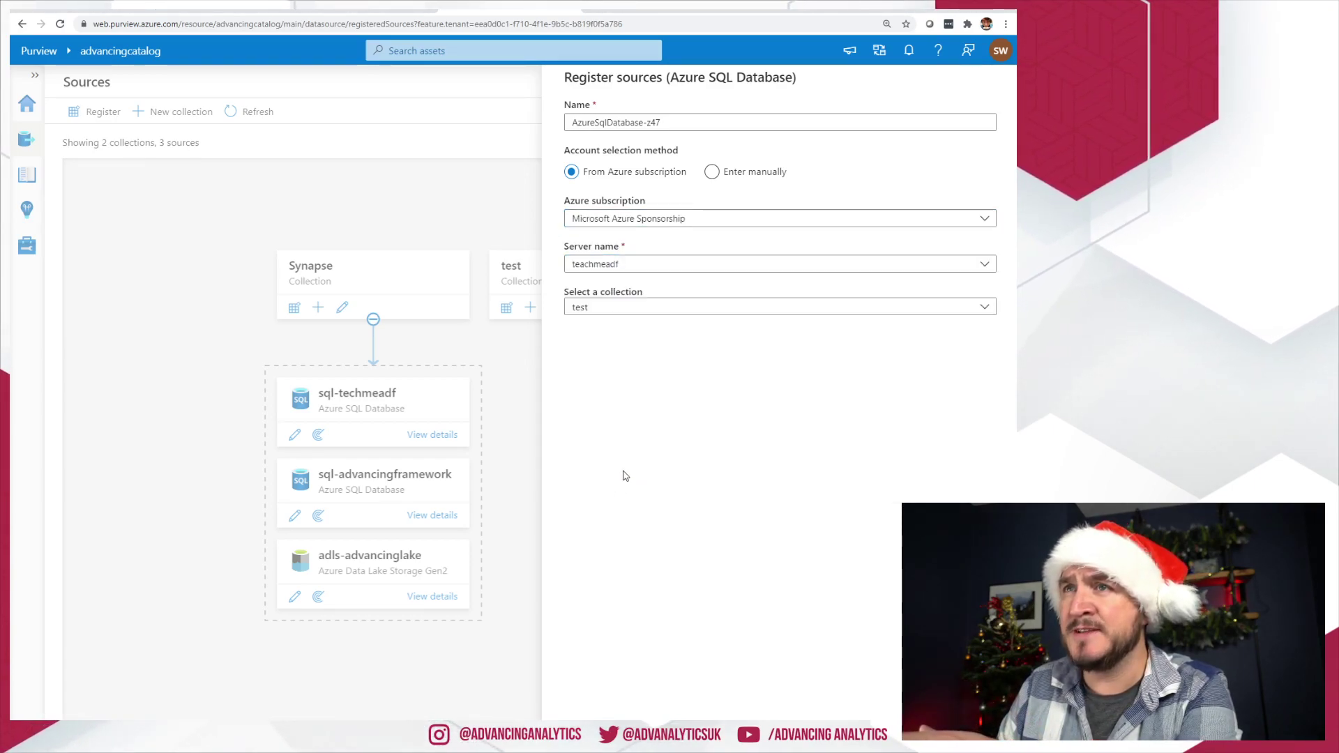
Try Synapse as the source's collection, set it back to test, and complete the registration.
click(633, 309)
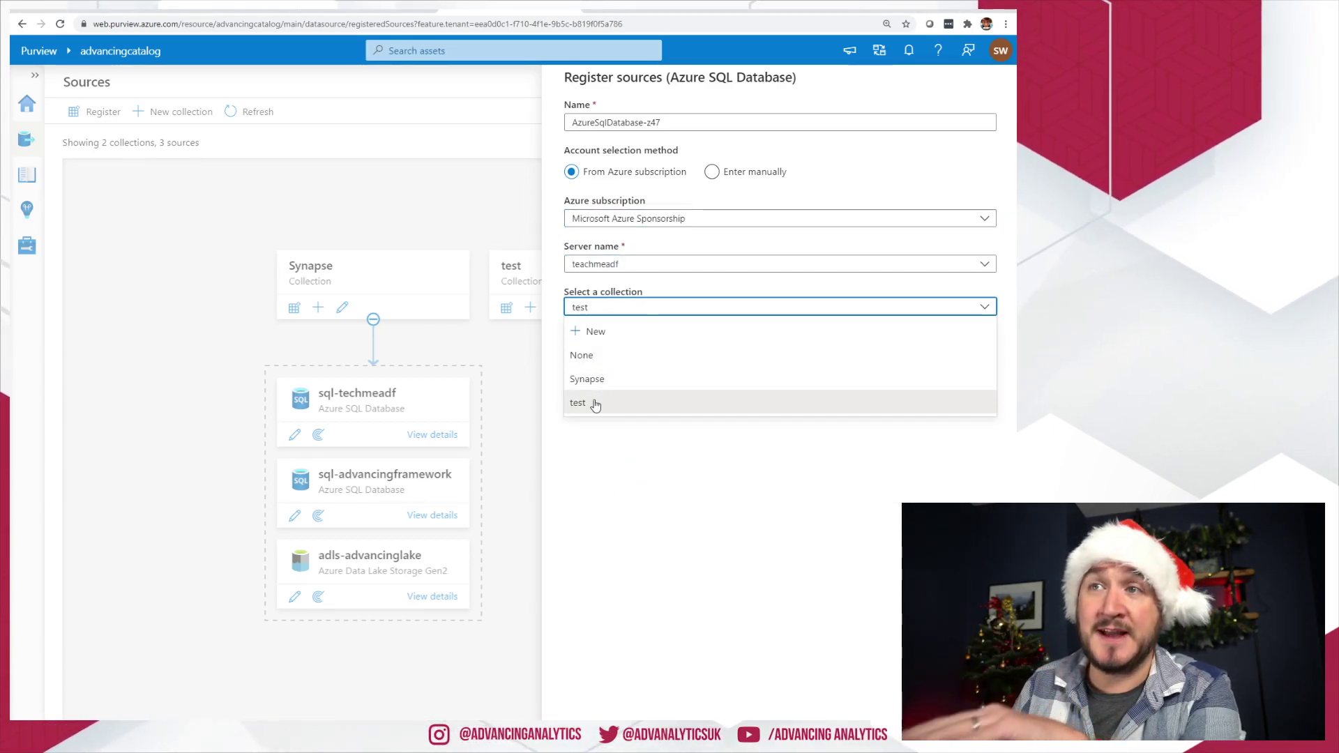
click(610, 382)
click(659, 318)
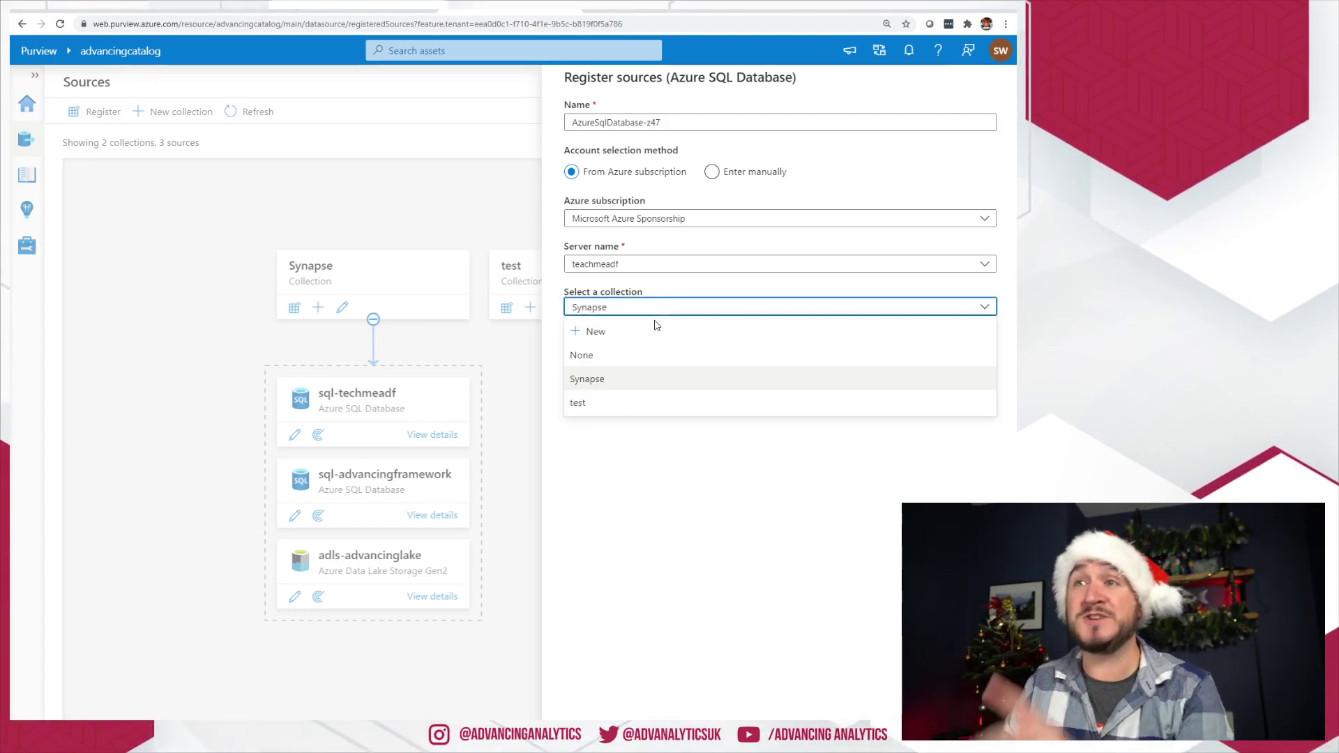
click(620, 408)
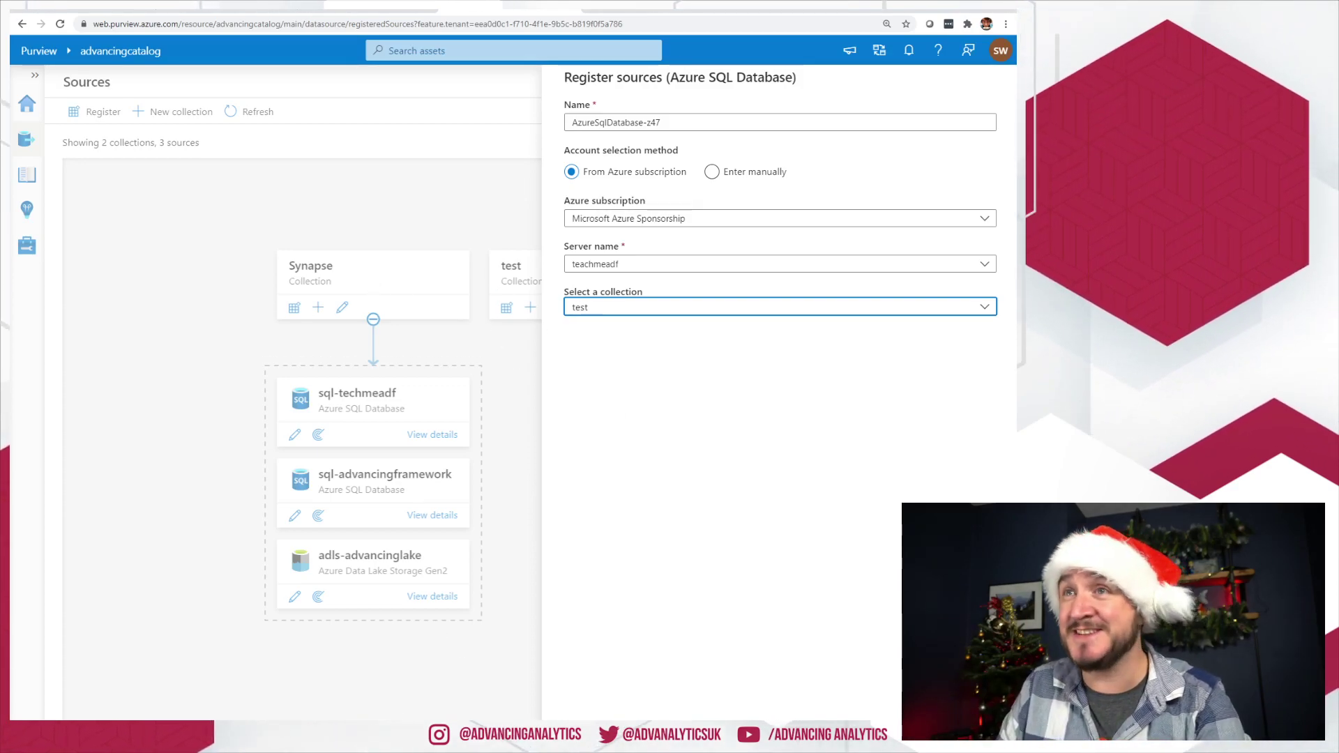
click(588, 734)
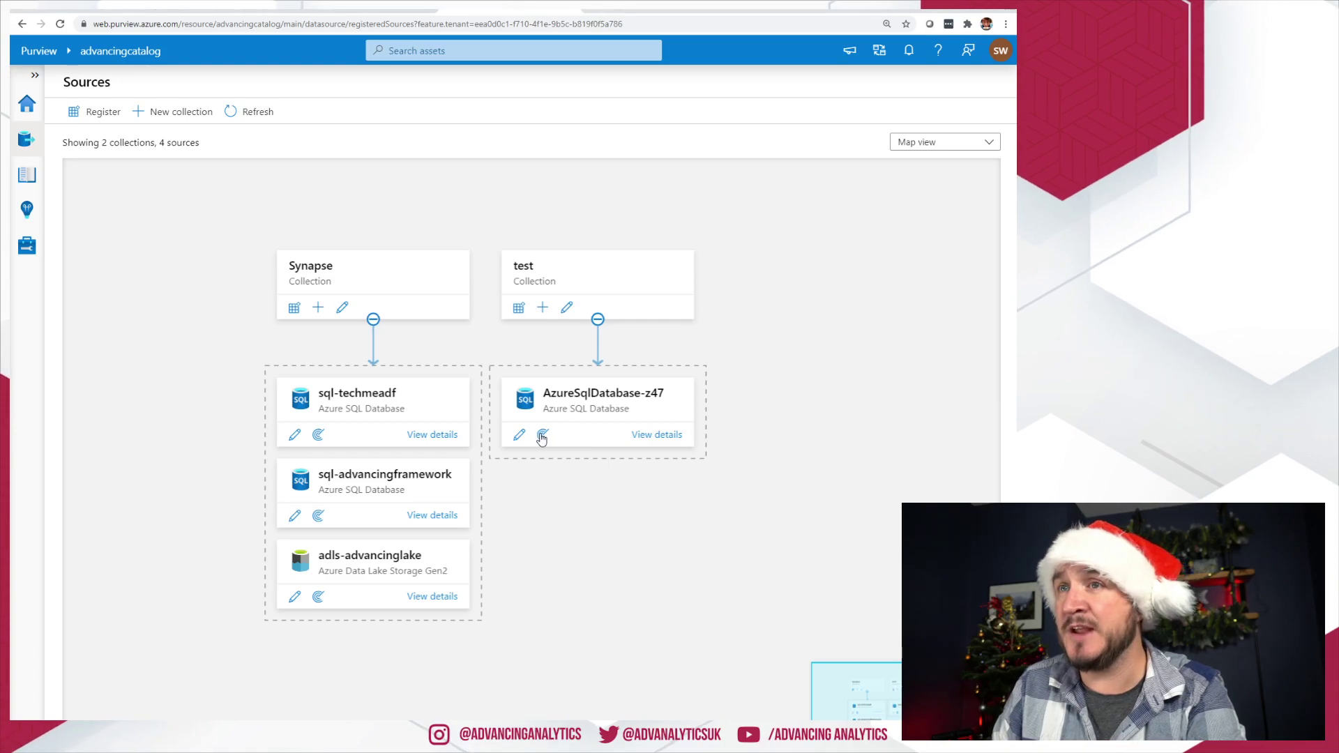
Set up a scan of the AzureSqlDatabase-z47 source for the AdventureWorks database with the Purview MSI credential.
click(542, 437)
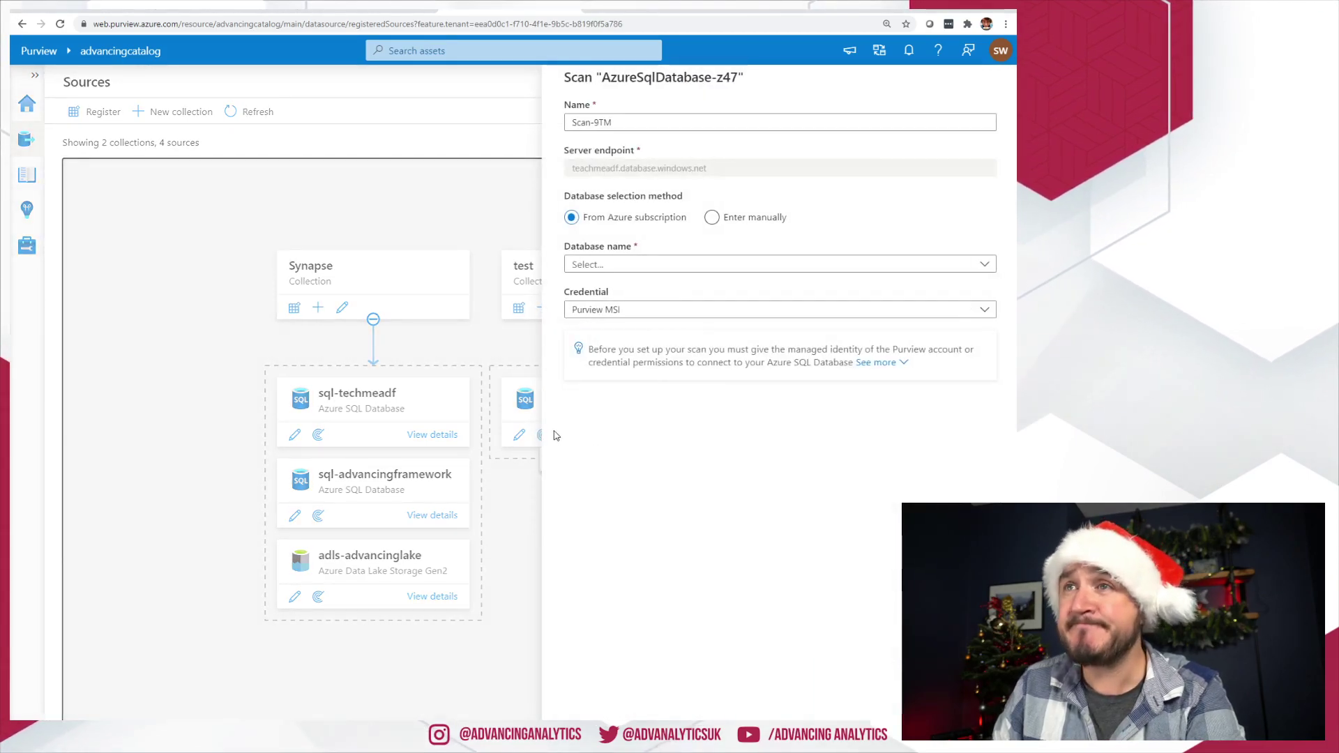
click(635, 264)
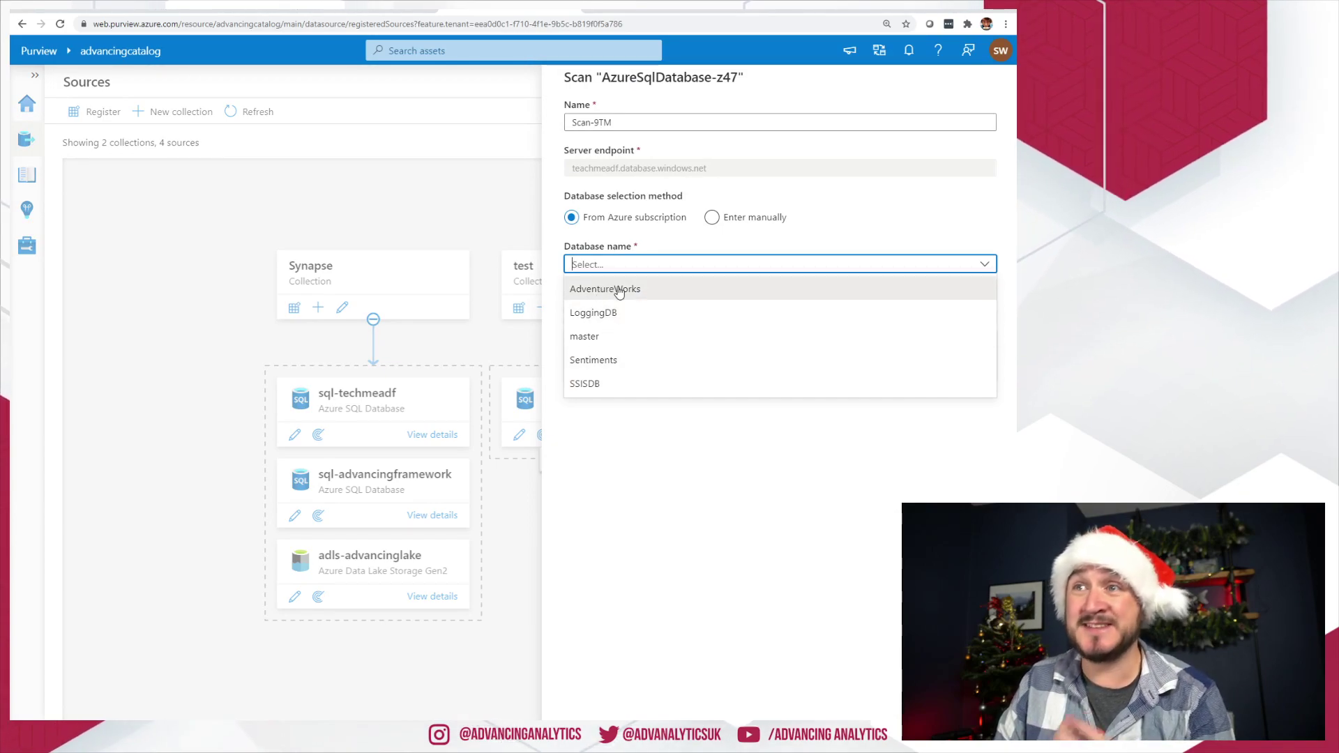
click(620, 293)
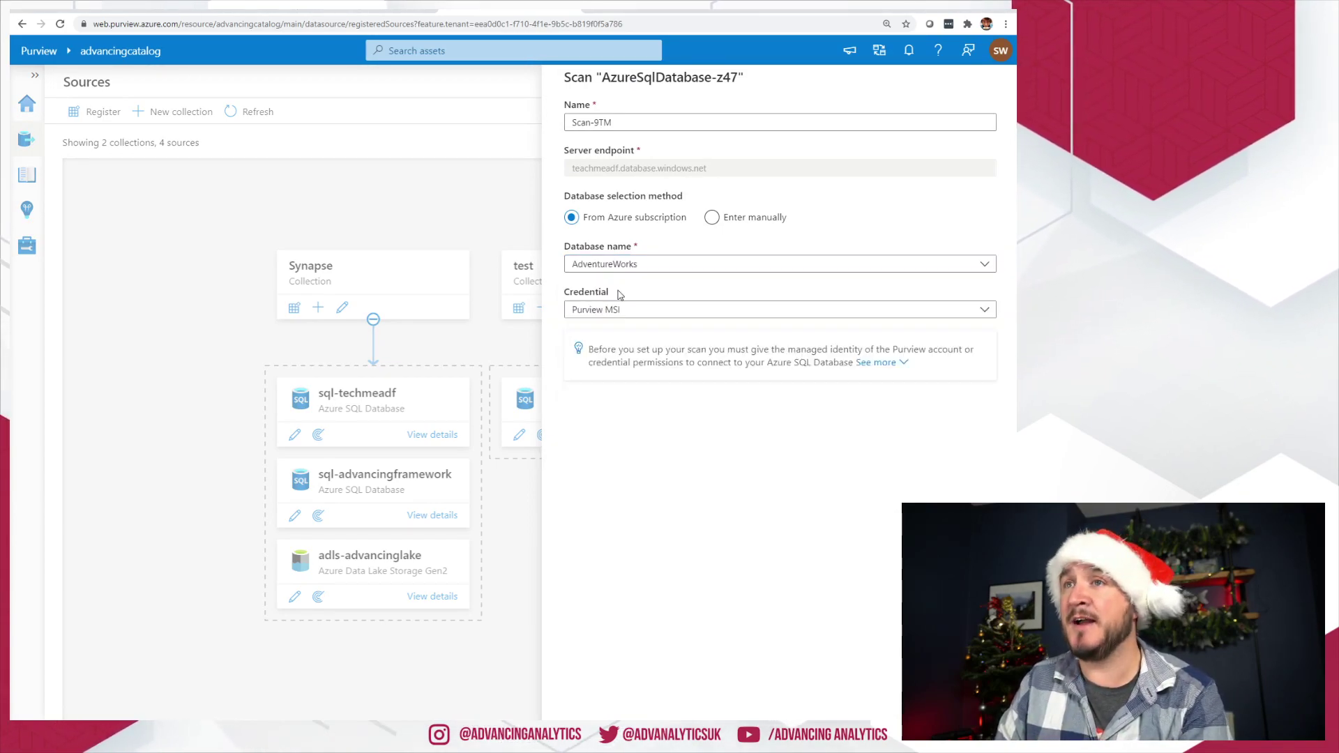
click(648, 316)
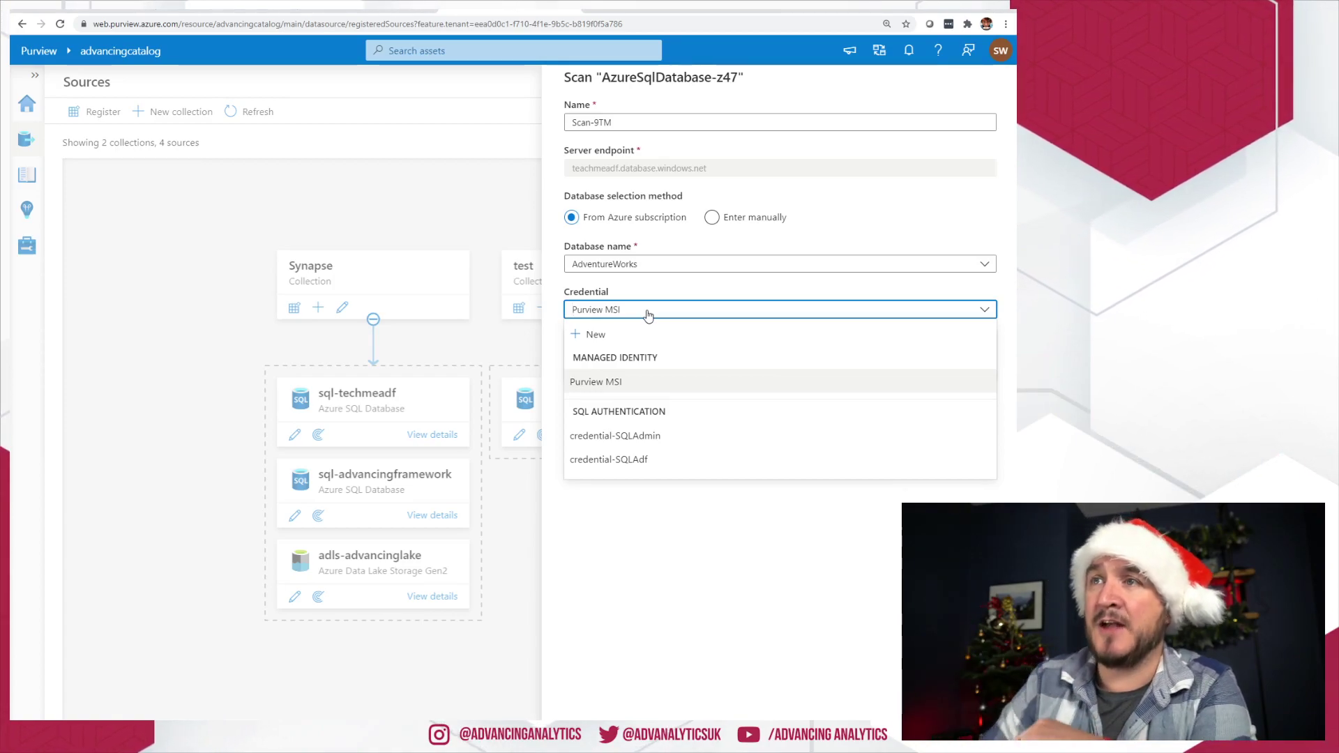
click(652, 382)
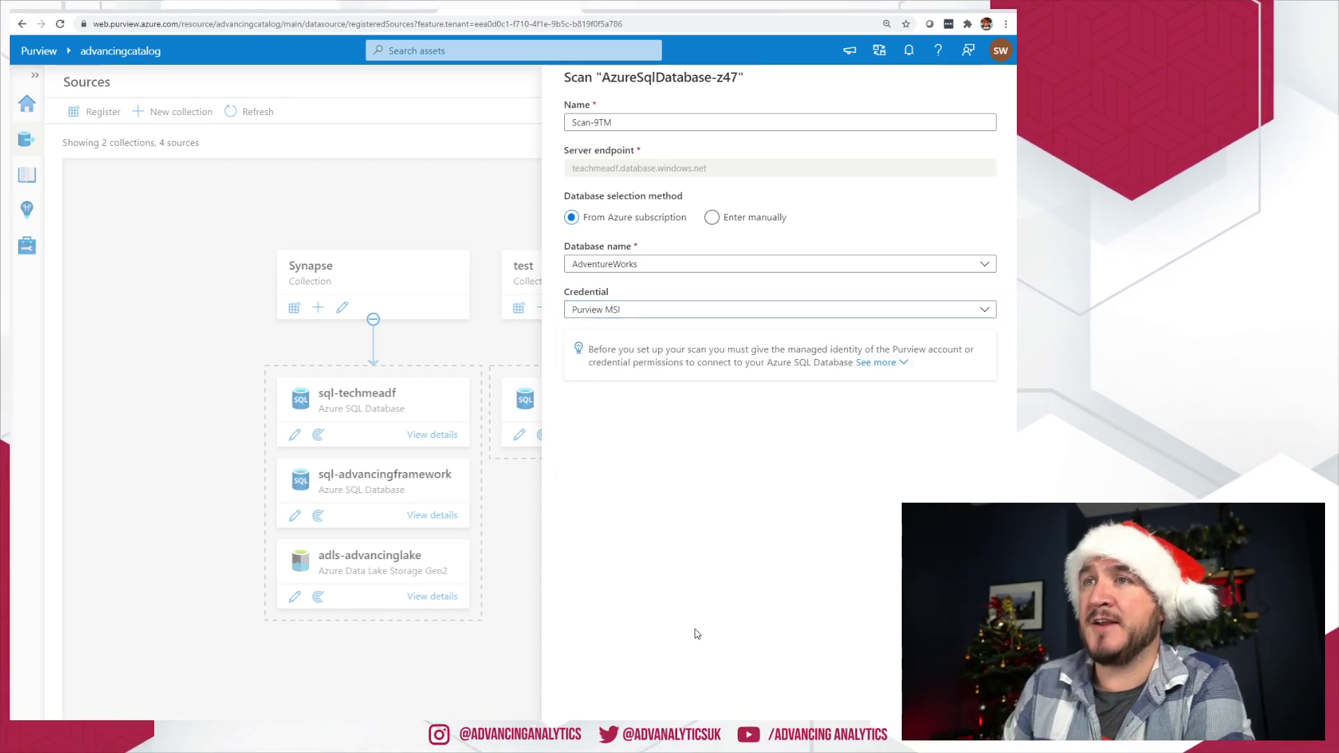
Examine the managed identity details and the linked credentials documentation, and return to the scan form.
click(876, 363)
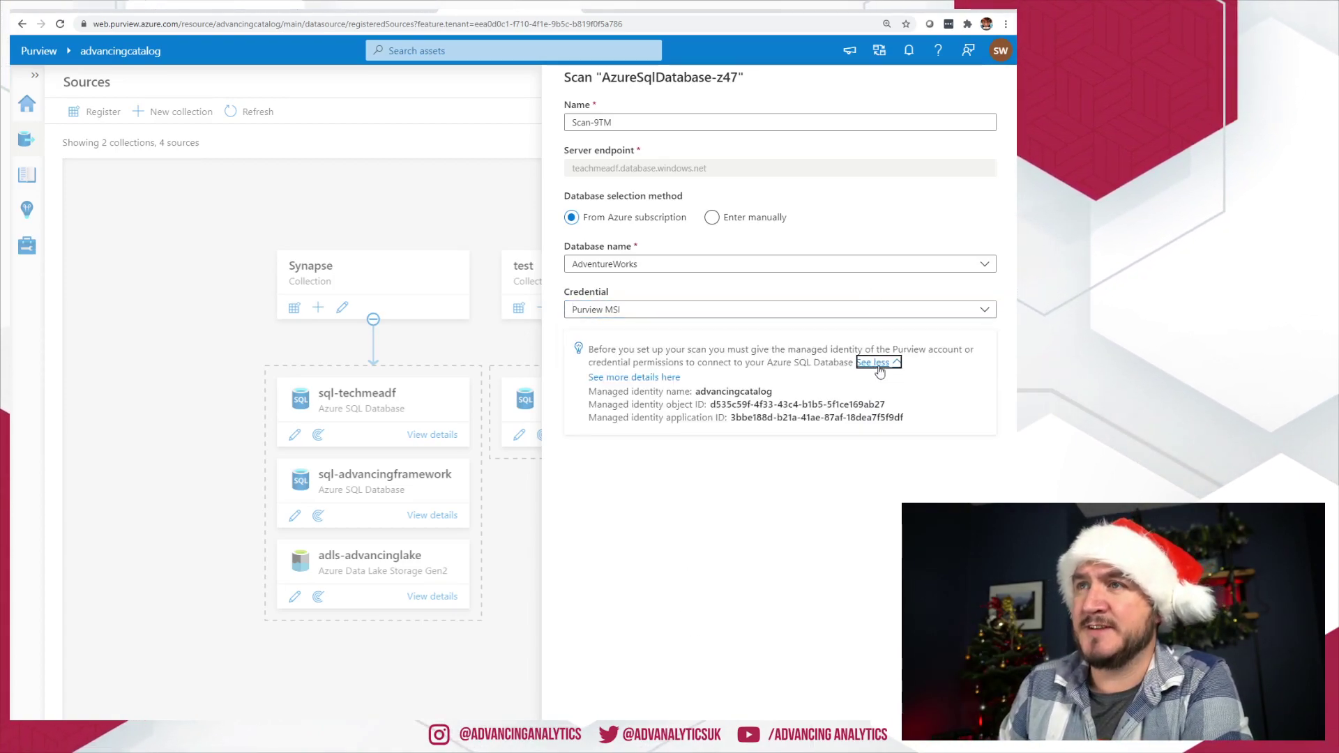
click(606, 379)
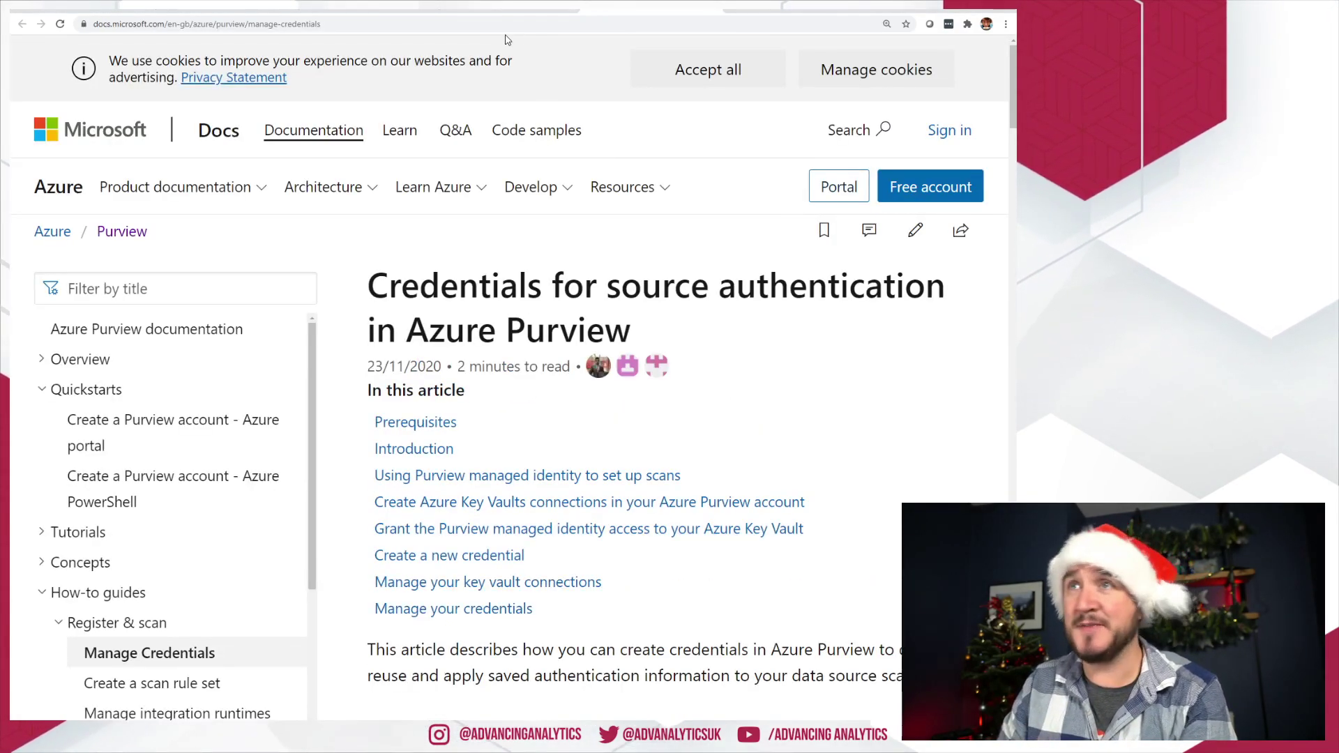
key(alt+Left)
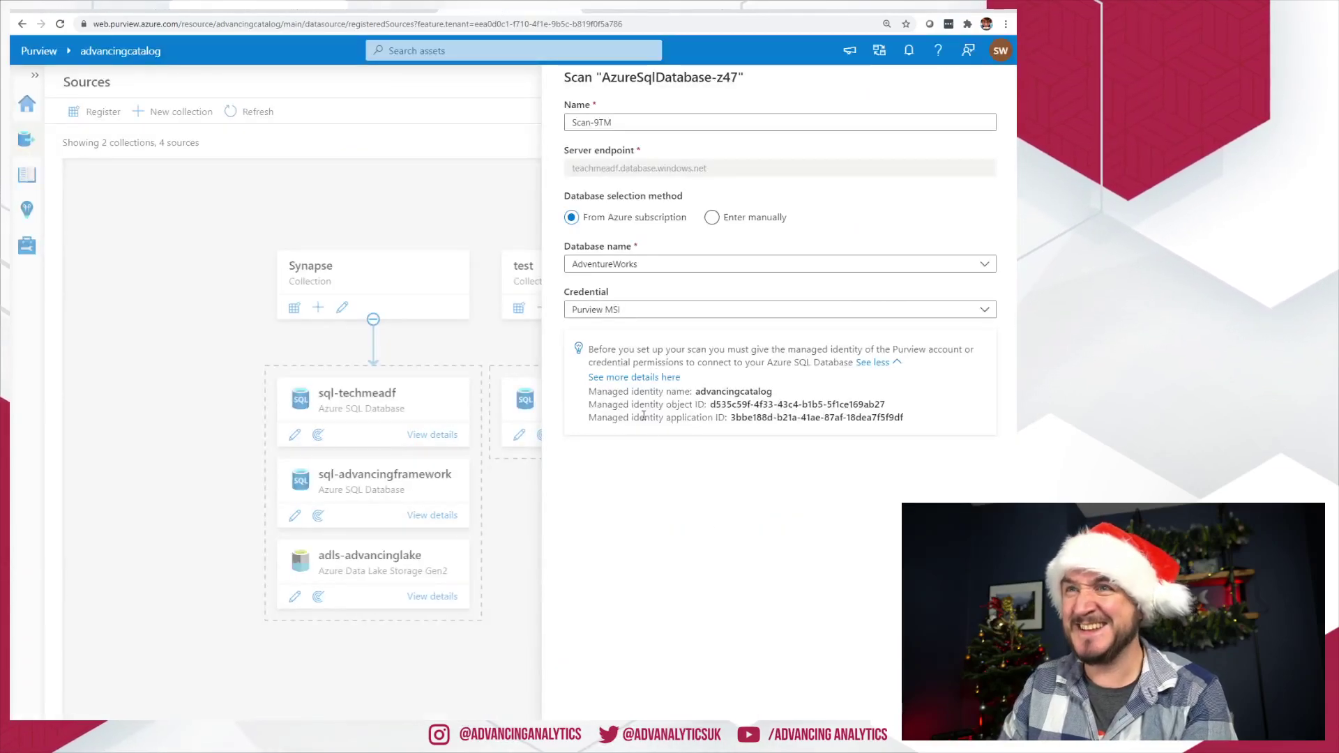
click(868, 363)
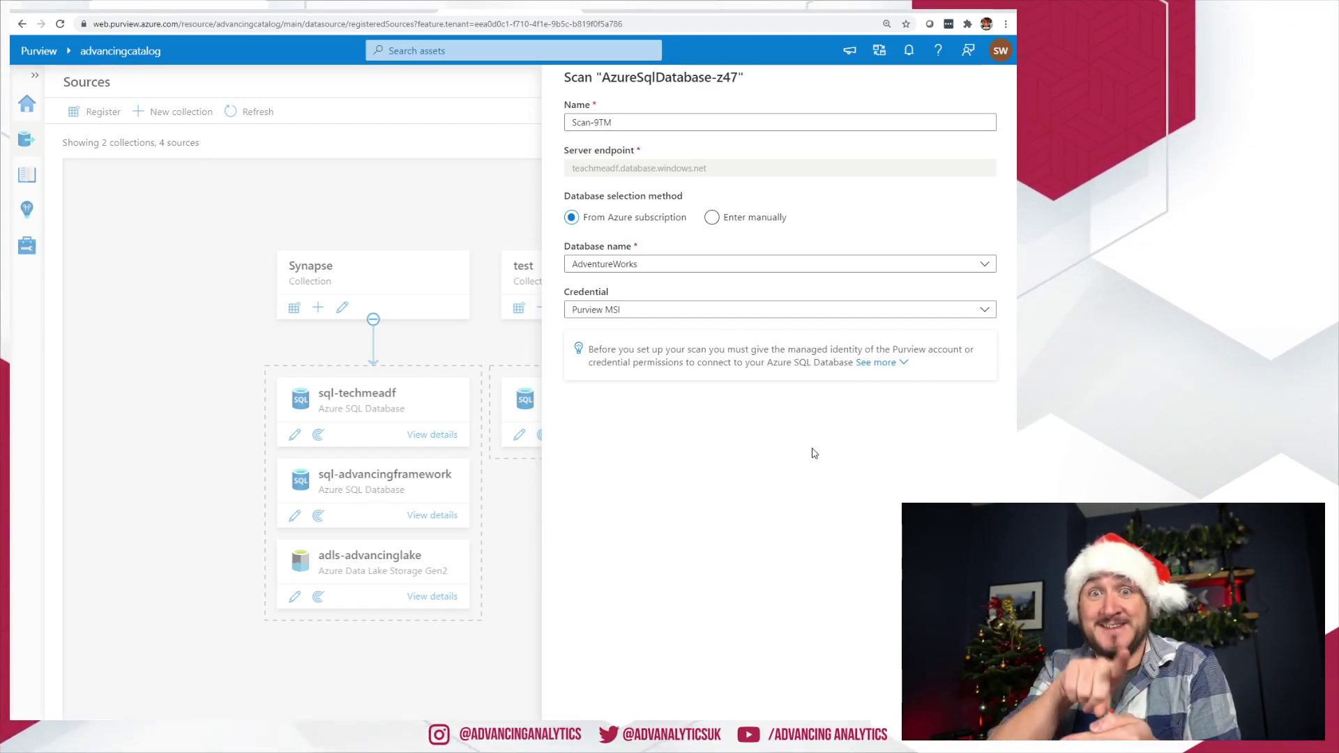
Review the credentials available for the scan and start a new credential named sqladmin.
click(687, 314)
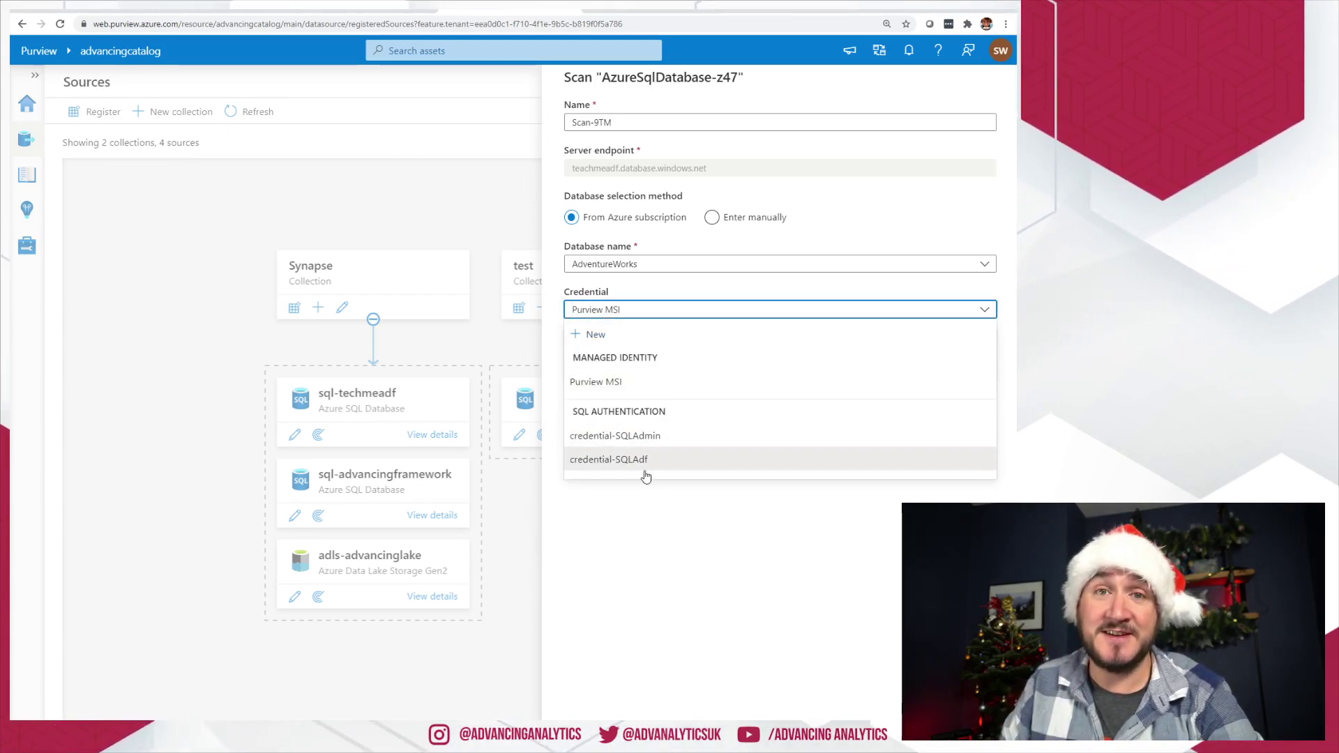
click(674, 577)
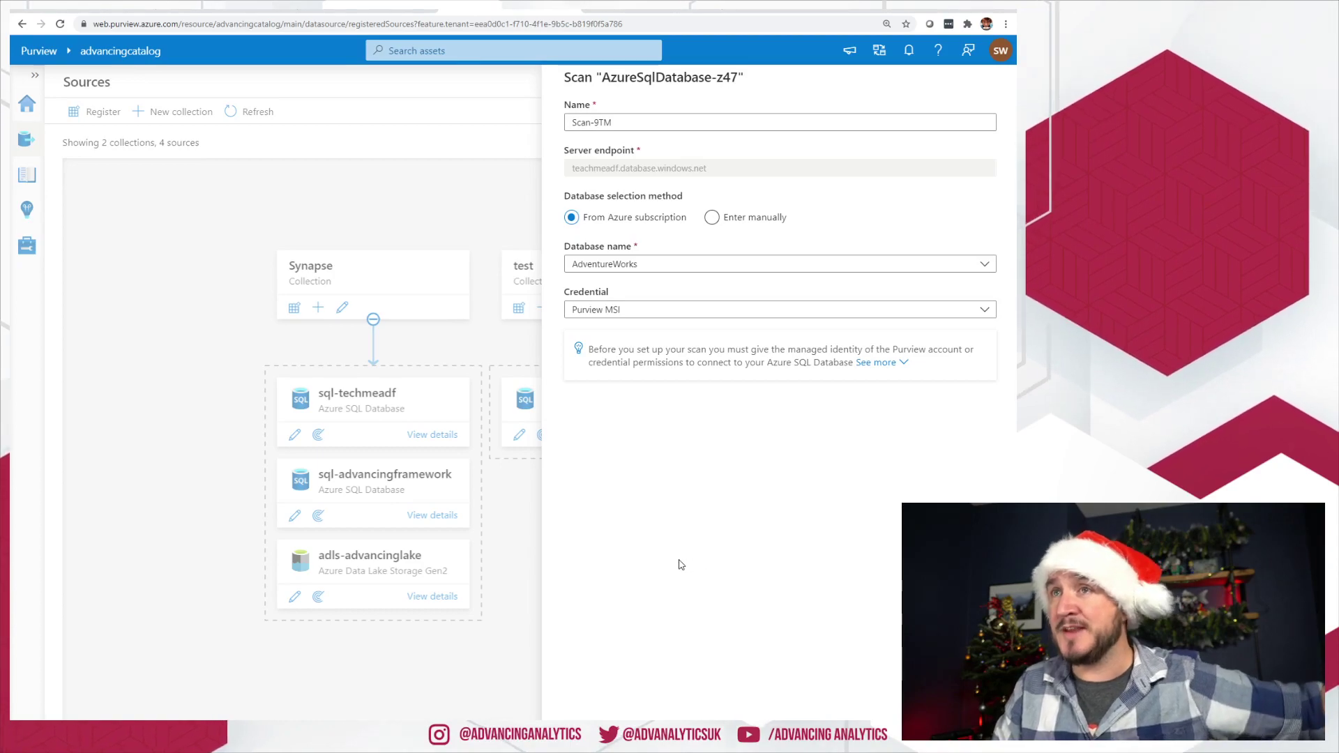
click(788, 310)
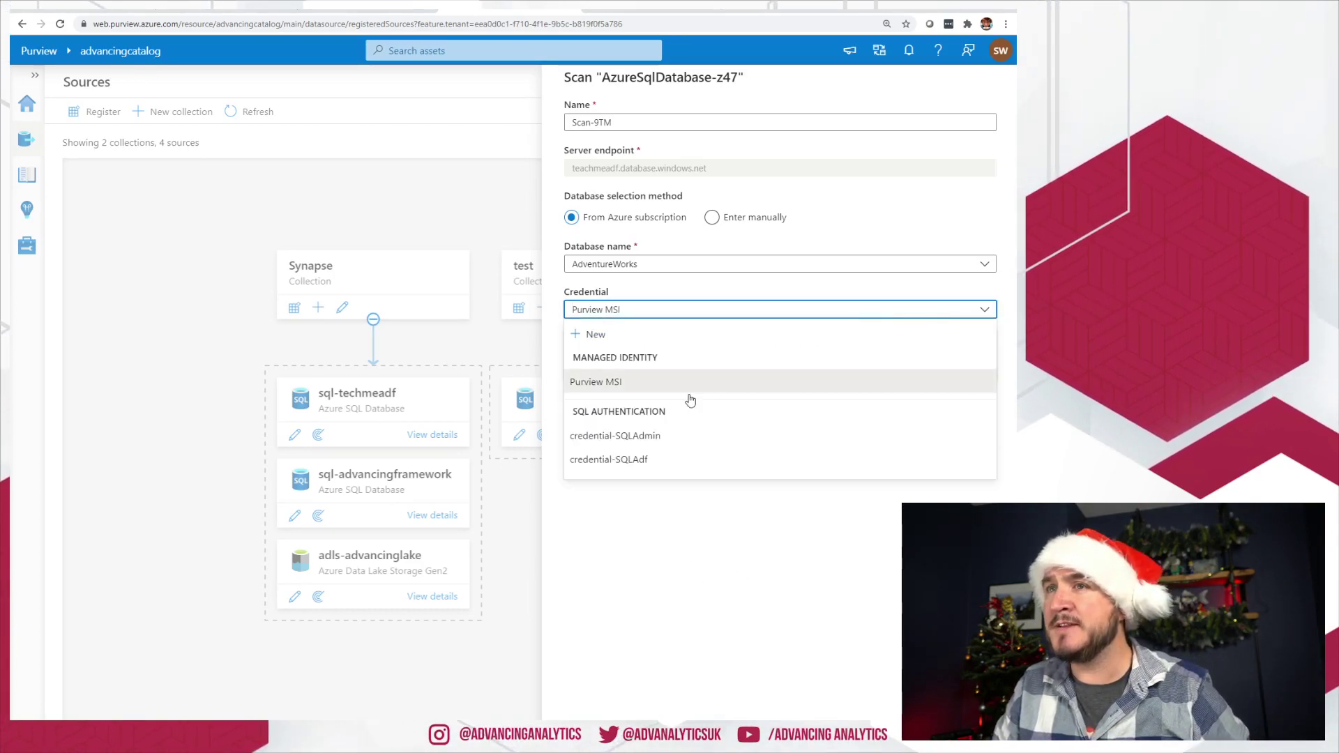
click(591, 336)
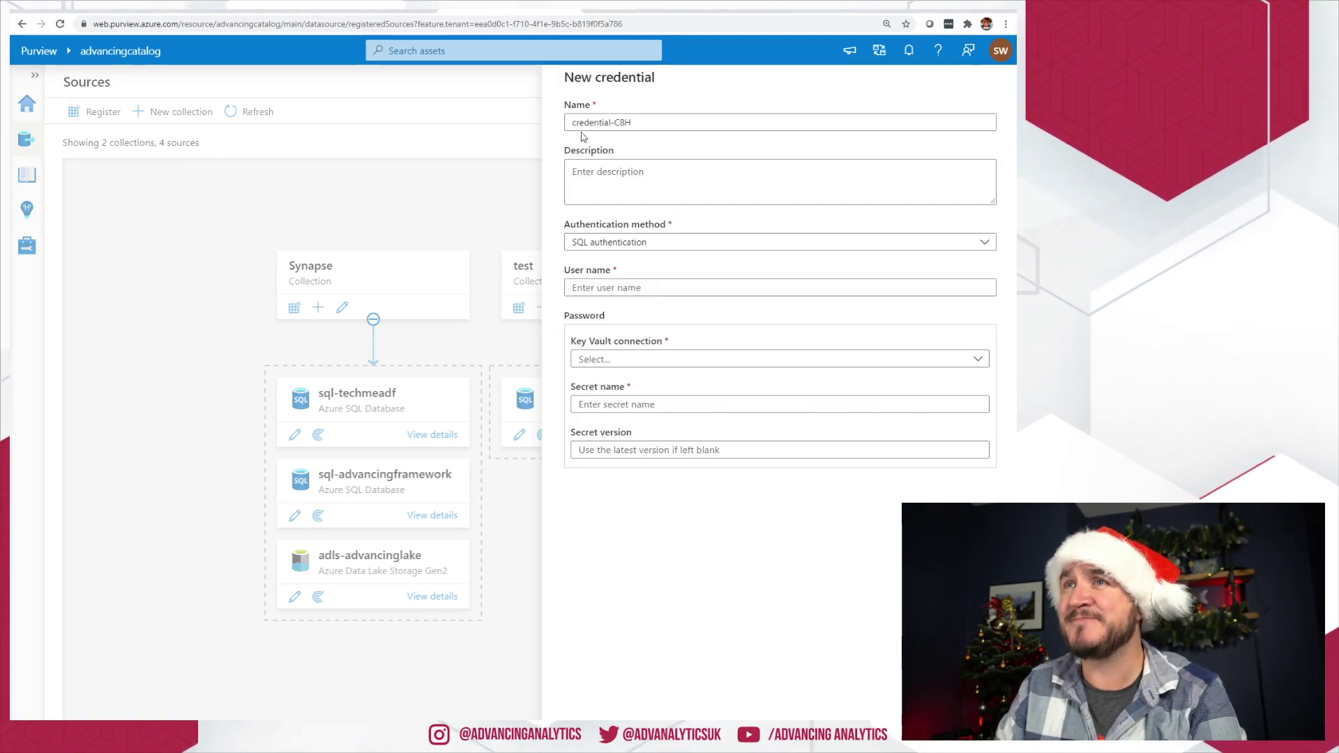
click(645, 120)
text(s)
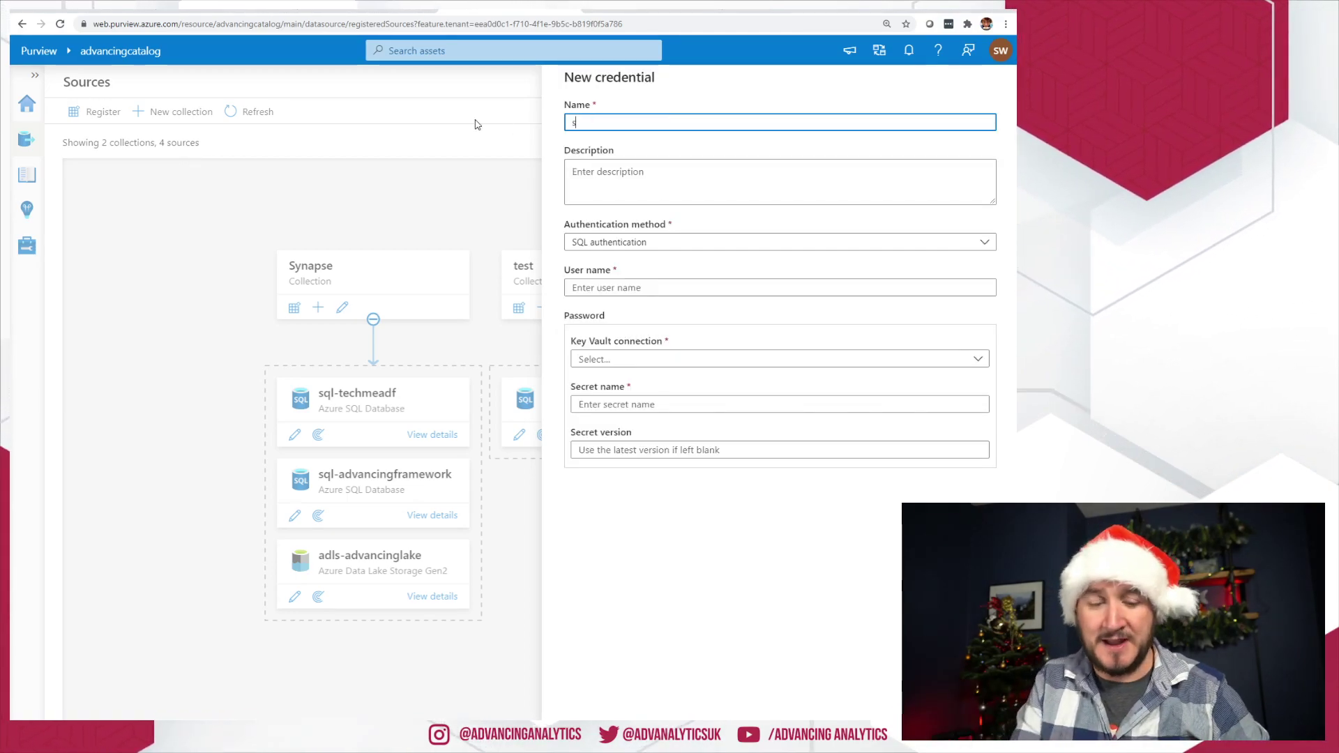
text(qladmin)
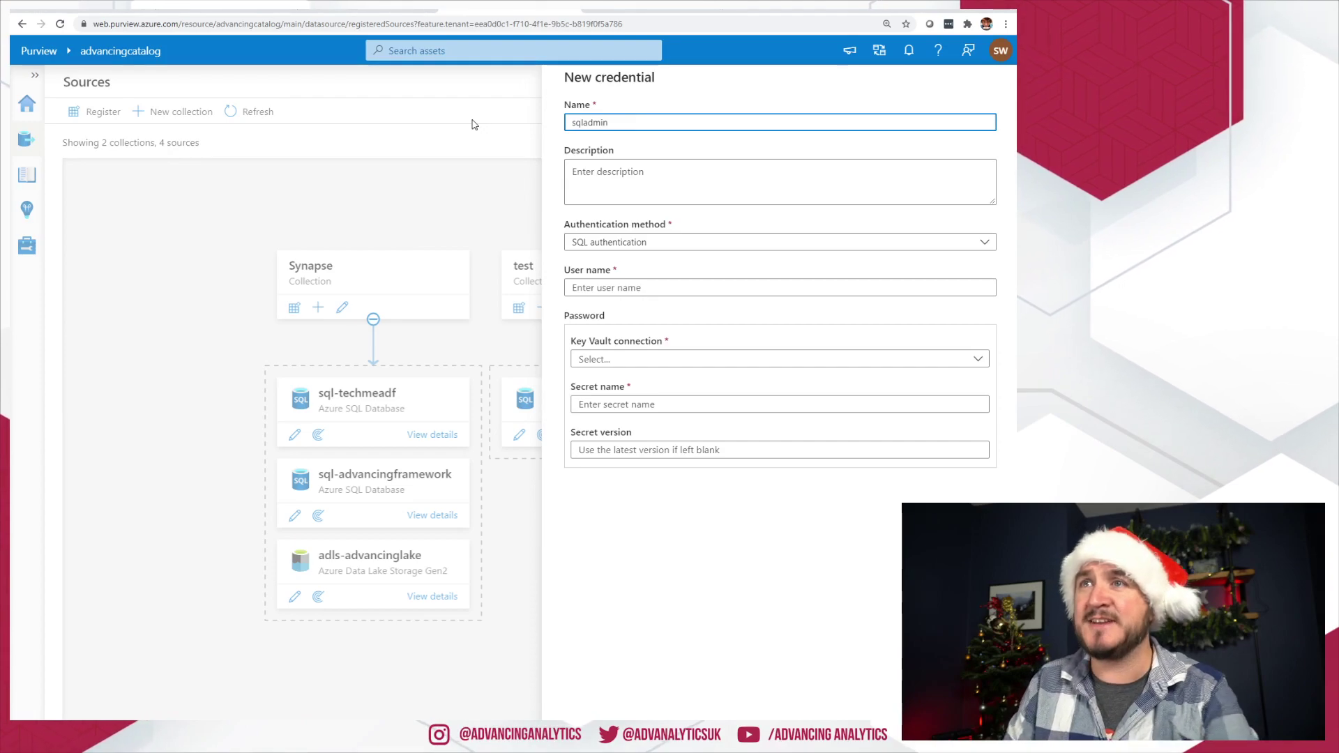
Examine the new credential's authentication methods, including Service Principal, and its Key Vault connection options.
click(647, 242)
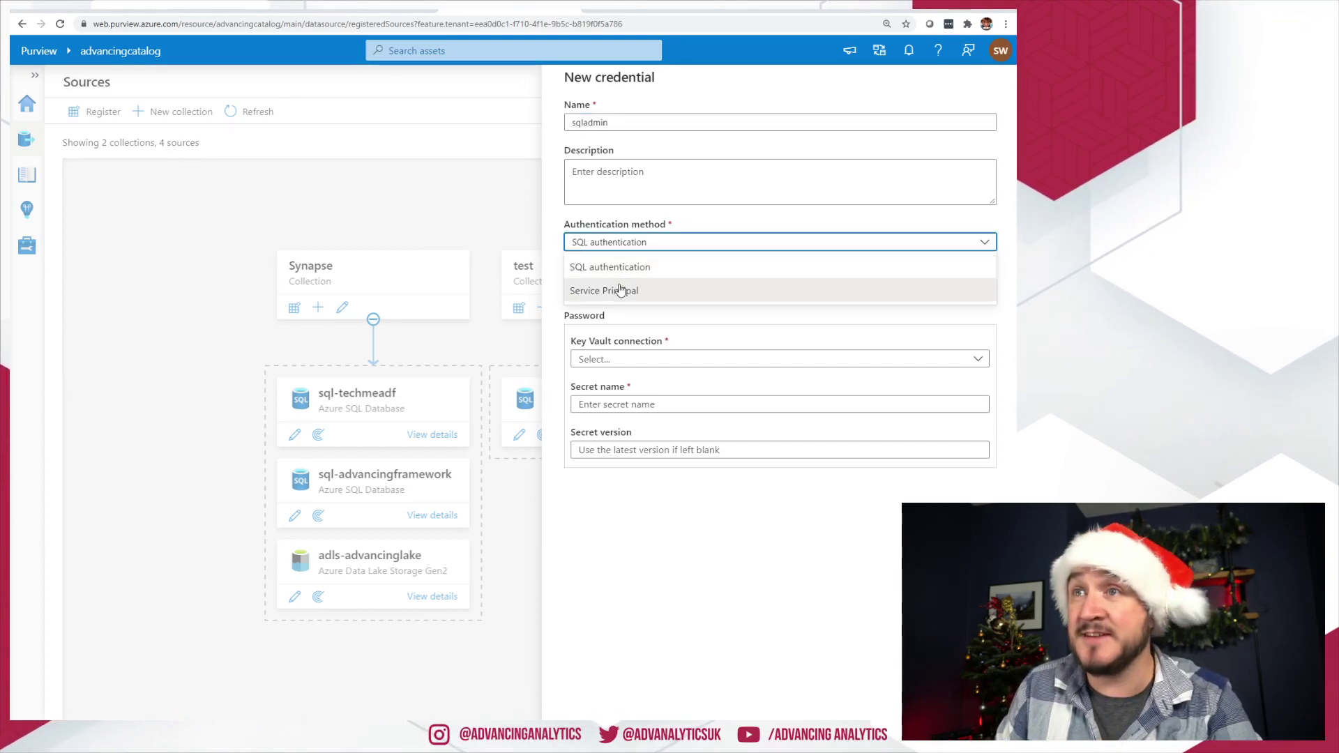
click(600, 330)
click(613, 359)
click(658, 457)
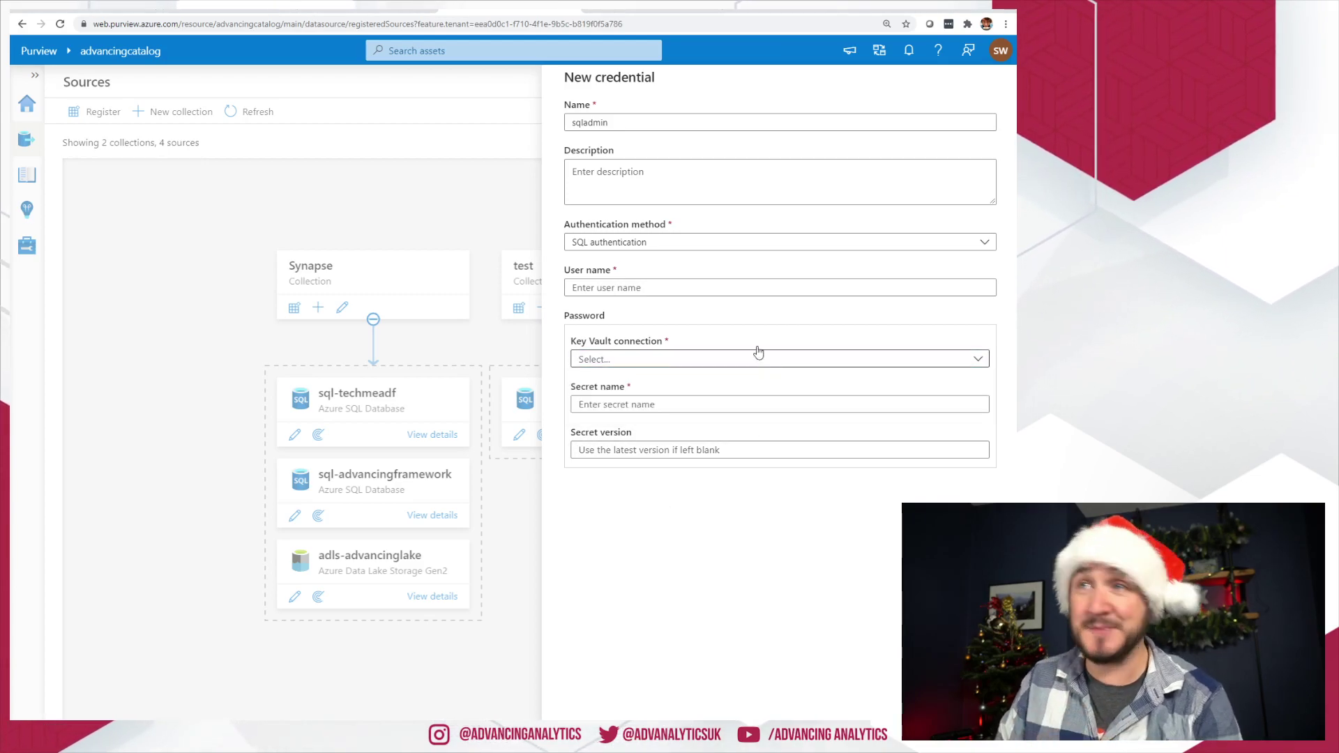
click(622, 242)
click(624, 295)
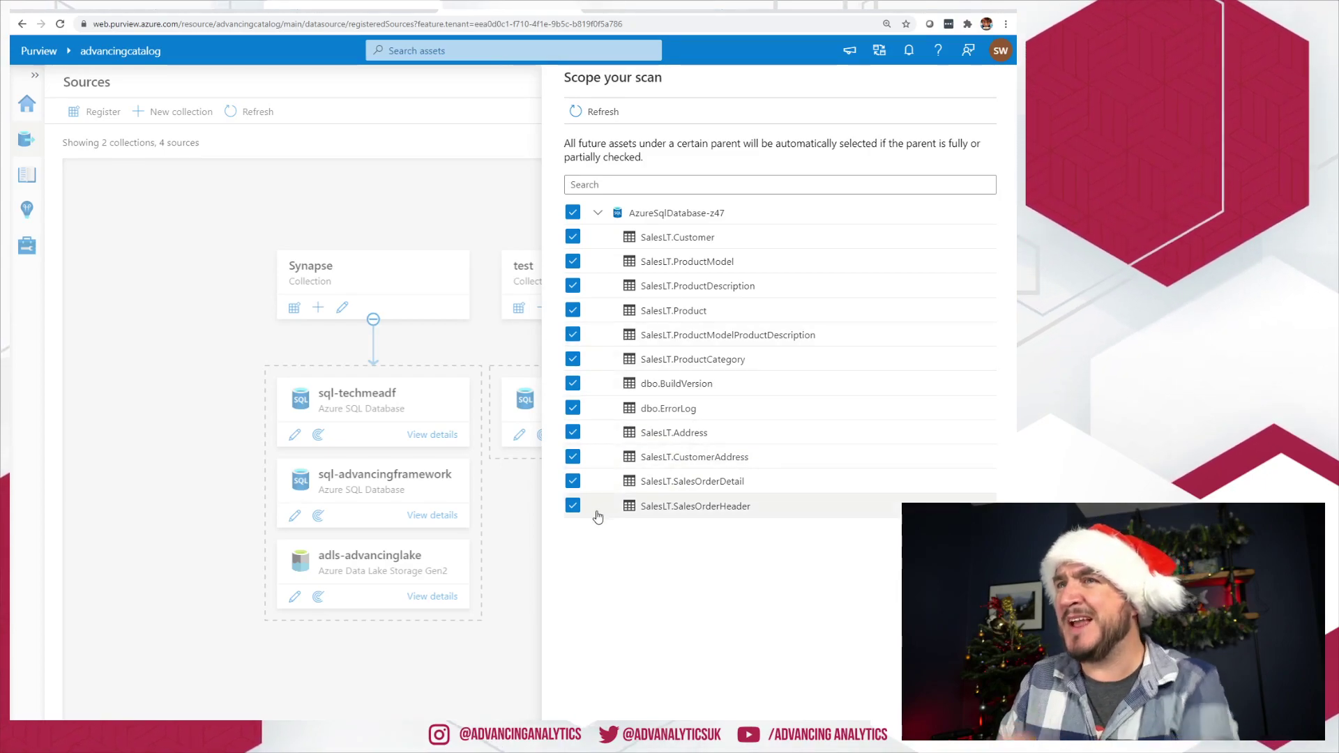
Exclude the dbo.ErrorLog and dbo.BuildVersion tables from the scan scope and continue to the scan rule sets.
click(573, 408)
click(570, 385)
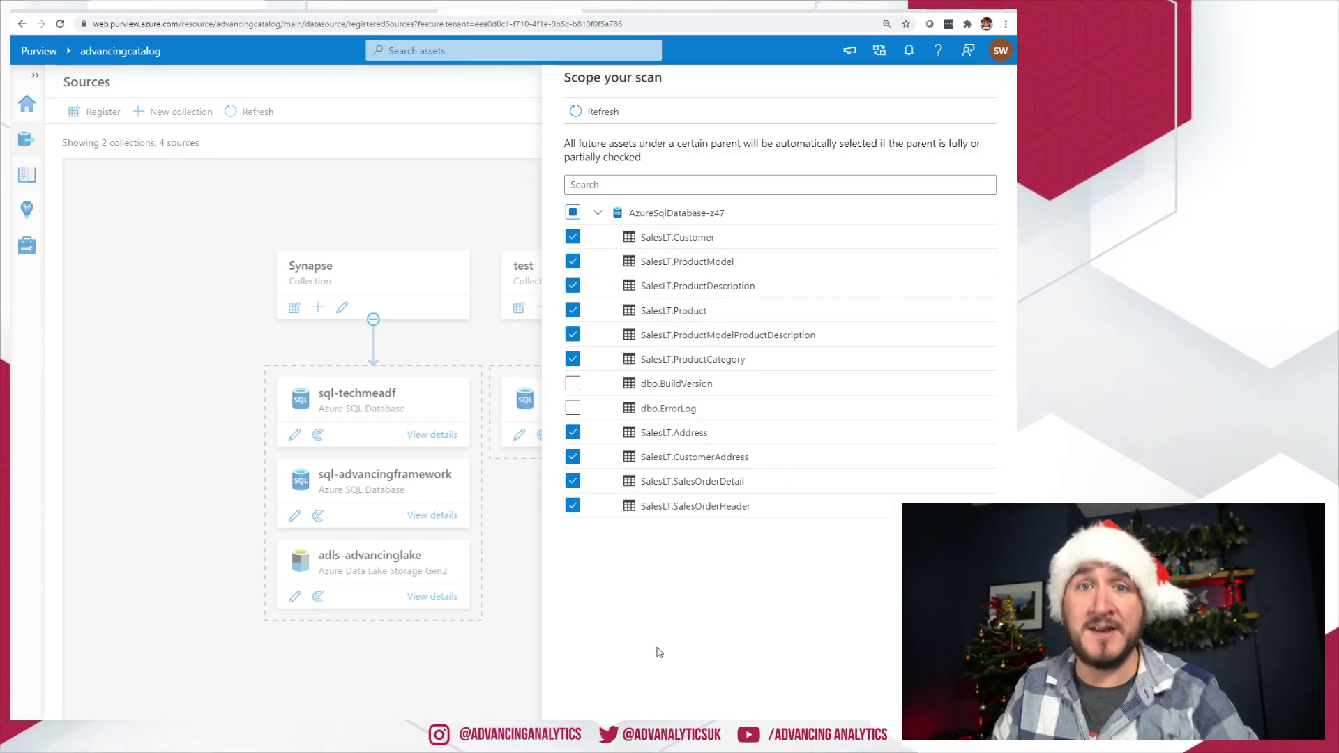
click(569, 717)
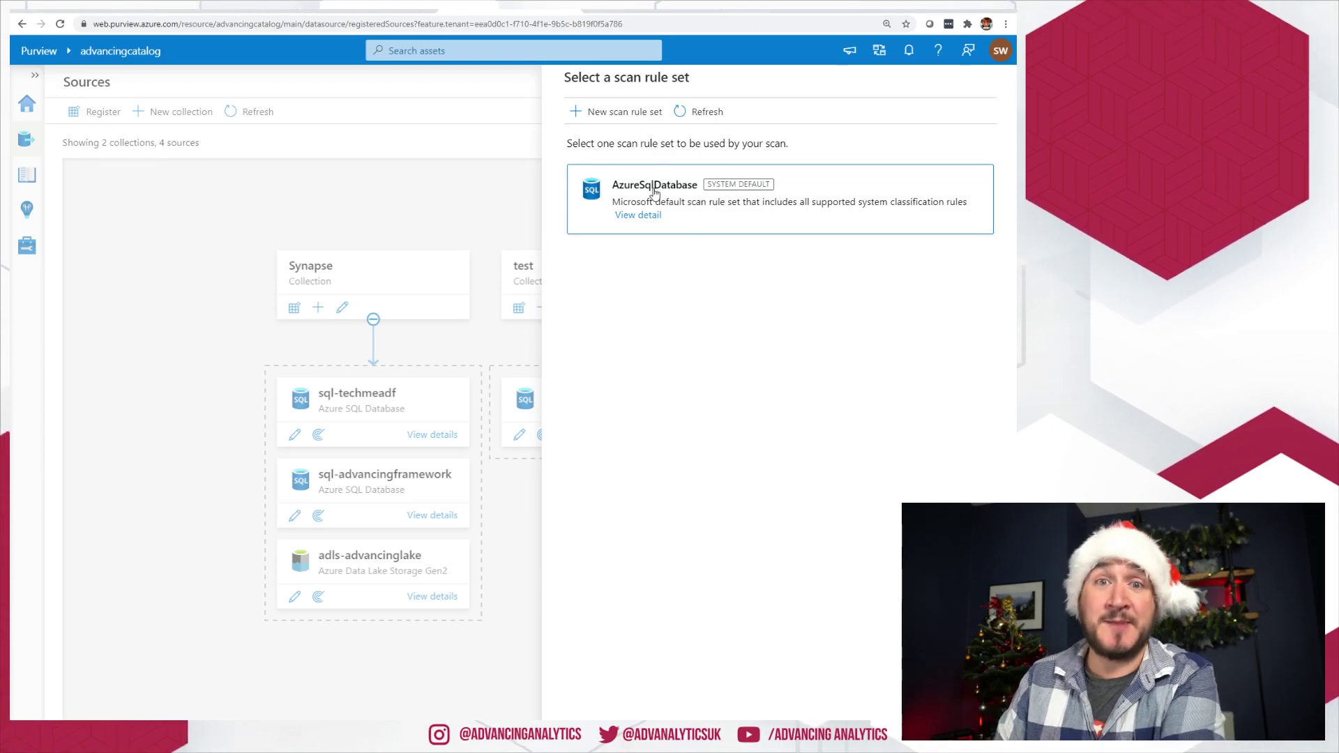
Examine the system and custom classification rules in the default AzureSqlDatabase rule set, and return to the rule set selection.
click(636, 215)
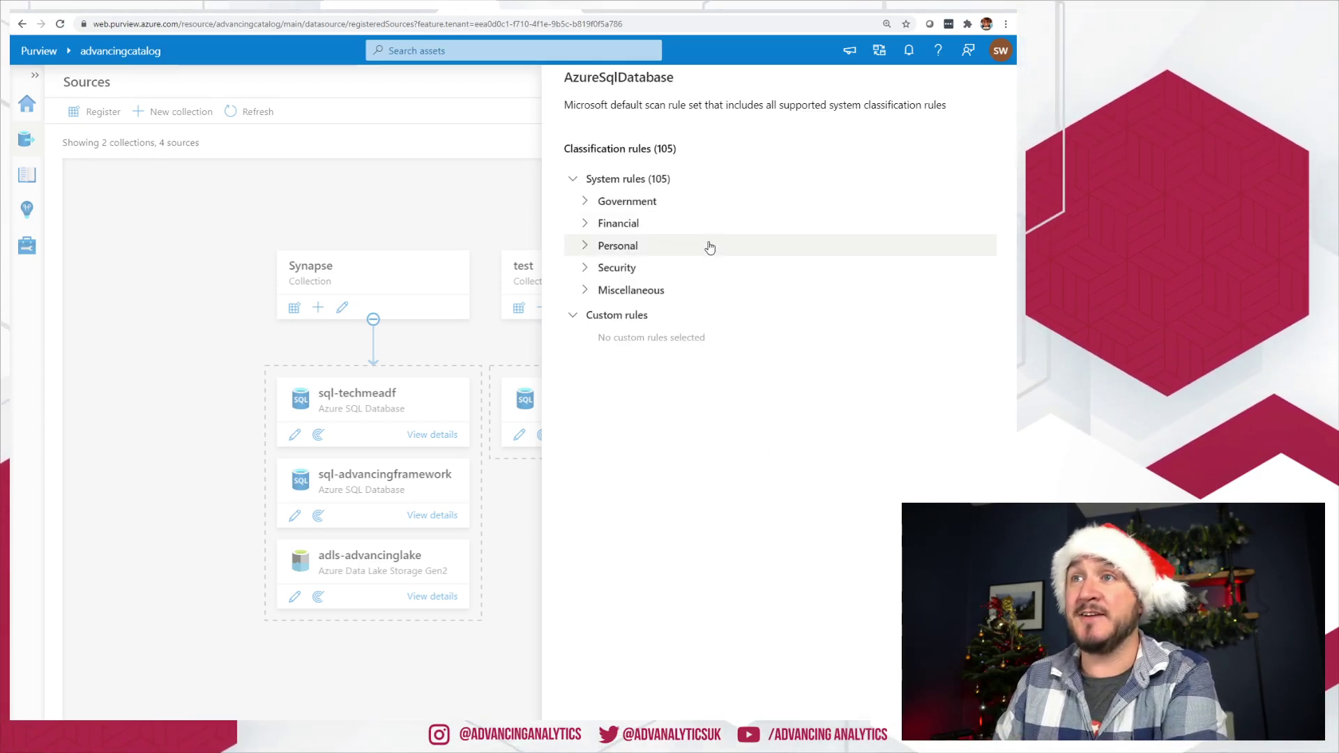
click(585, 201)
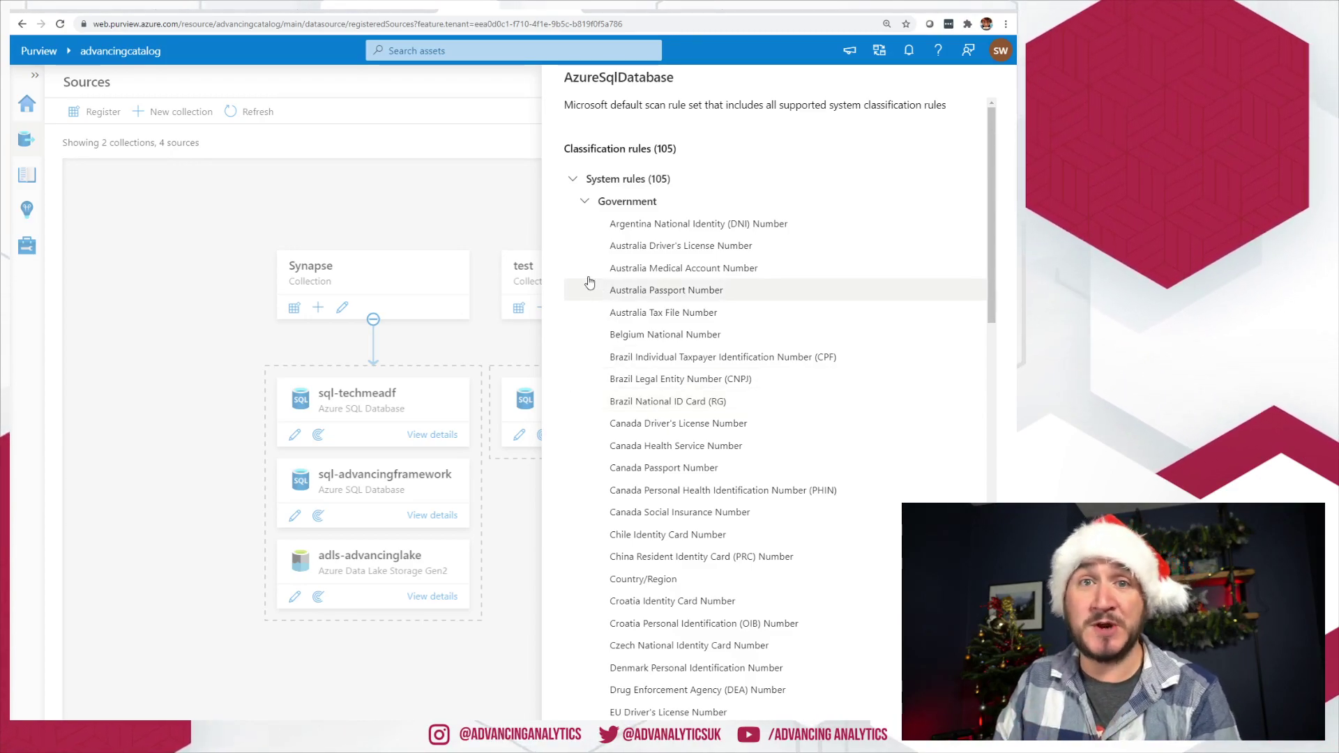
click(587, 201)
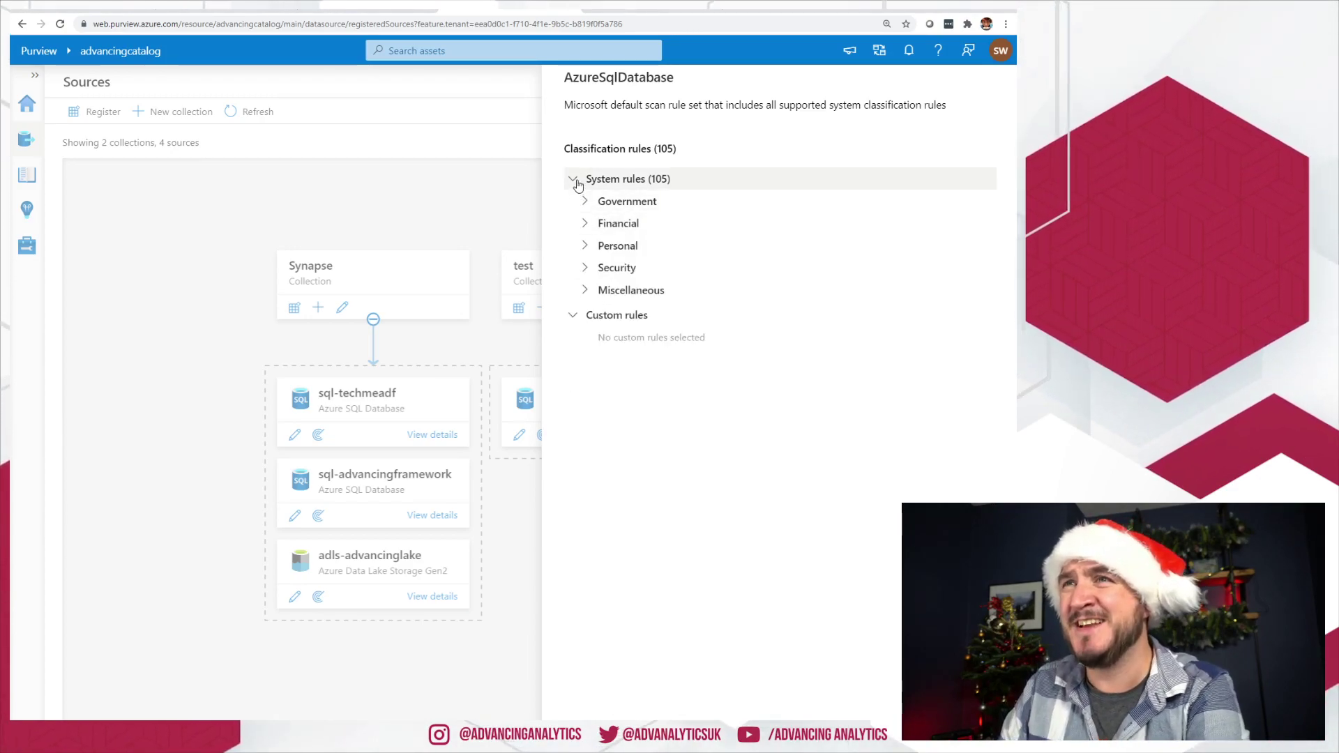
click(576, 181)
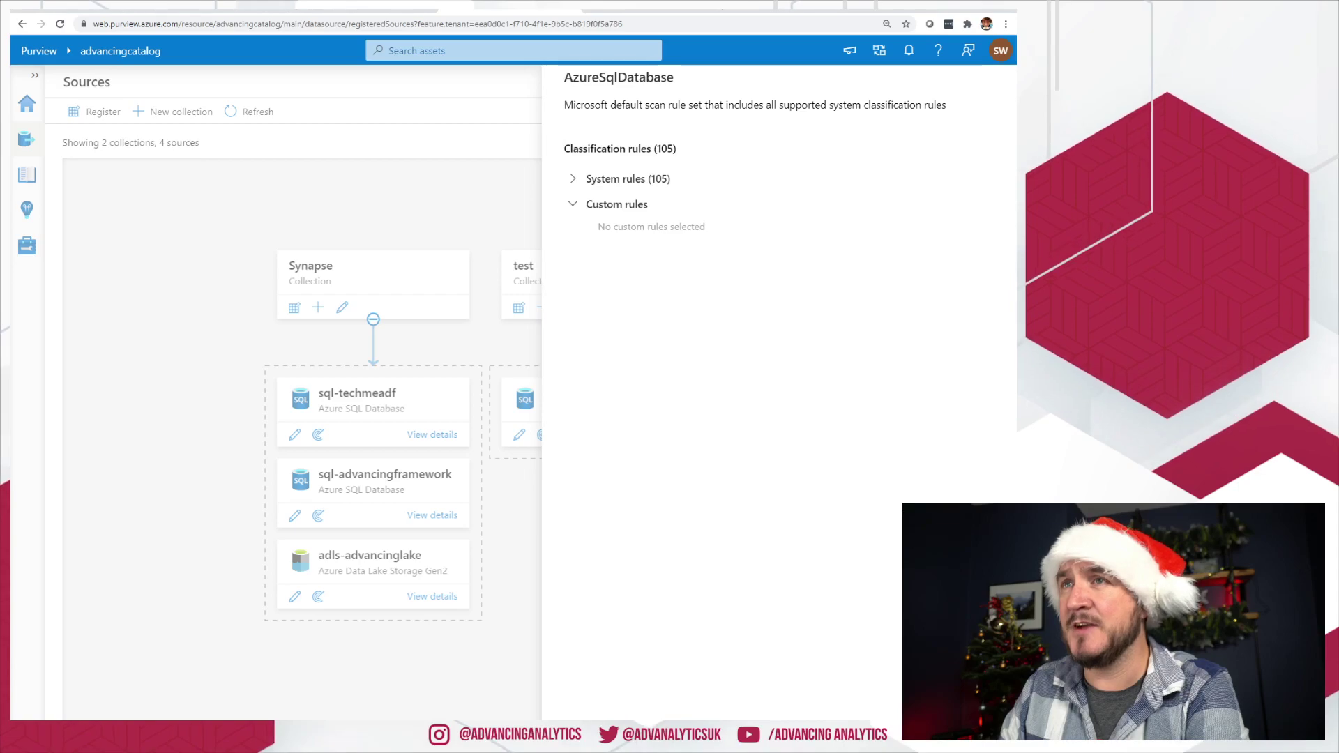
click(593, 736)
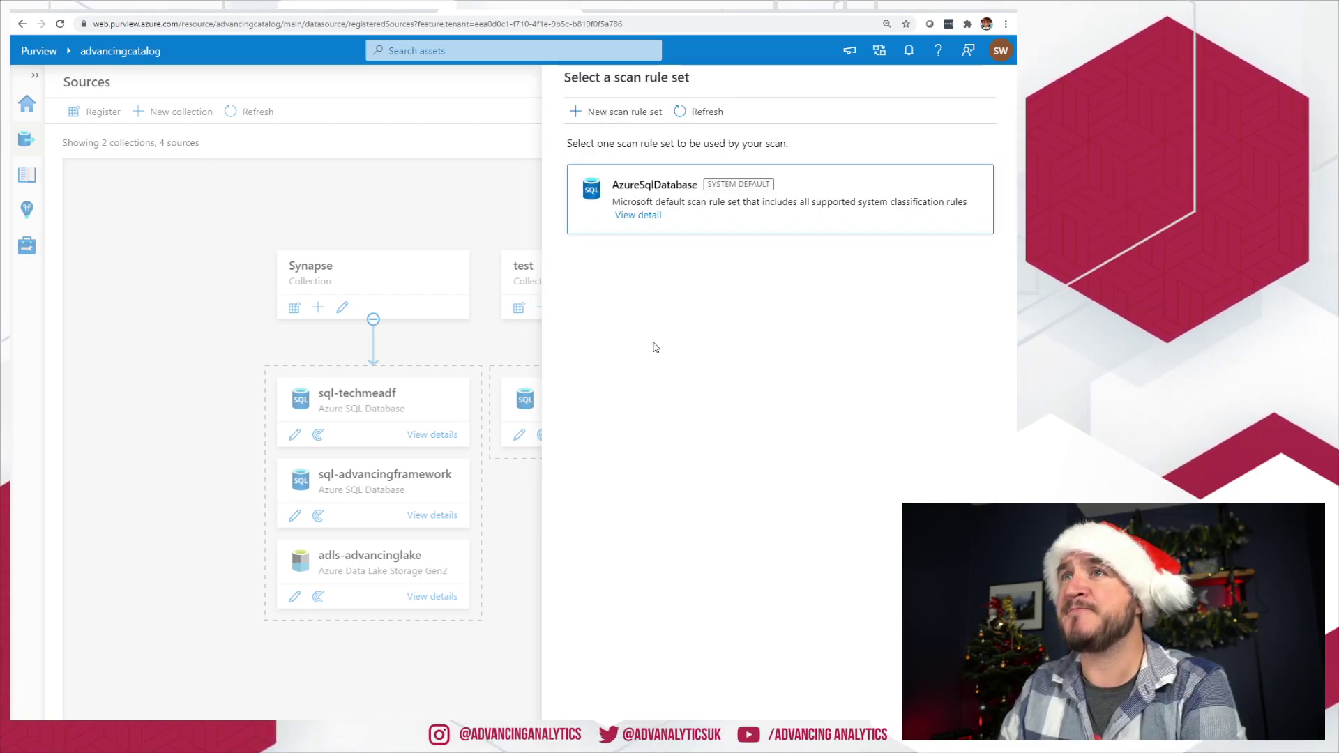
Start a new Azure SQL Database scan rule set named LightweightSQL and continue to its classification rules.
click(585, 109)
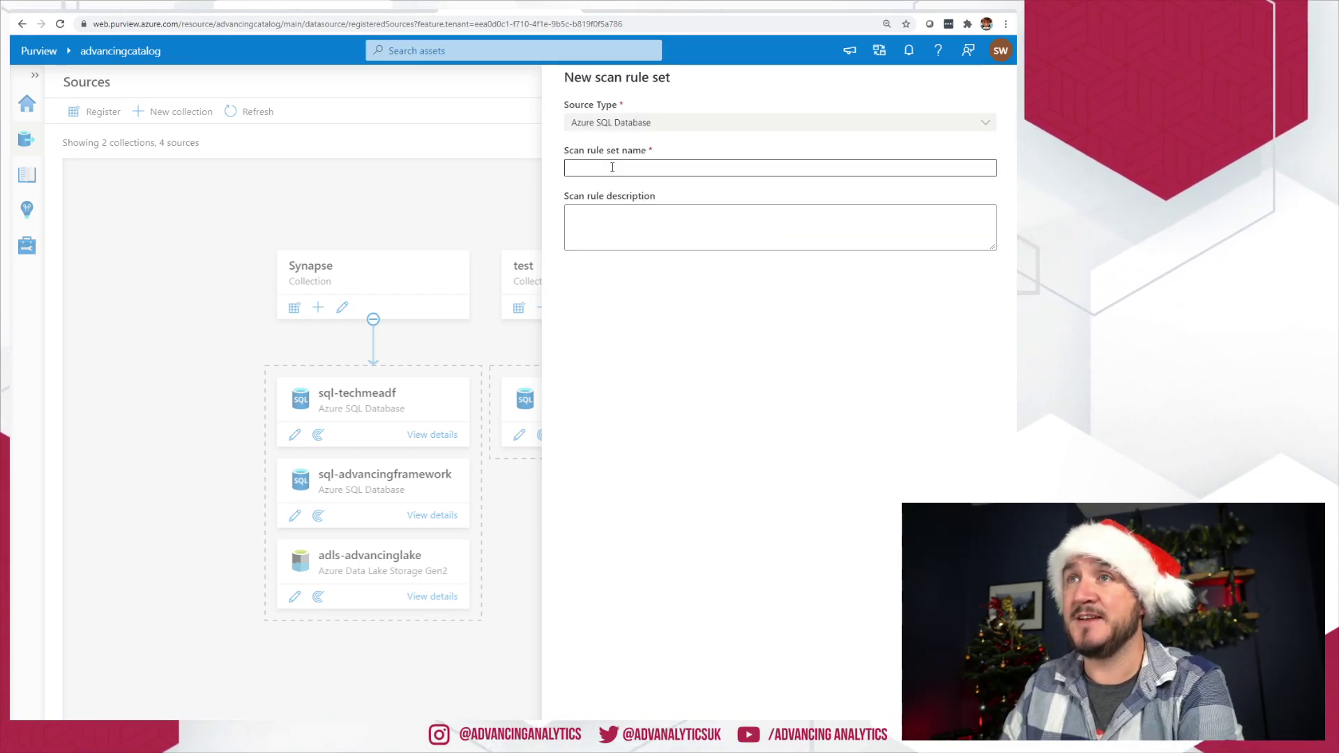
text(LightweightSQL)
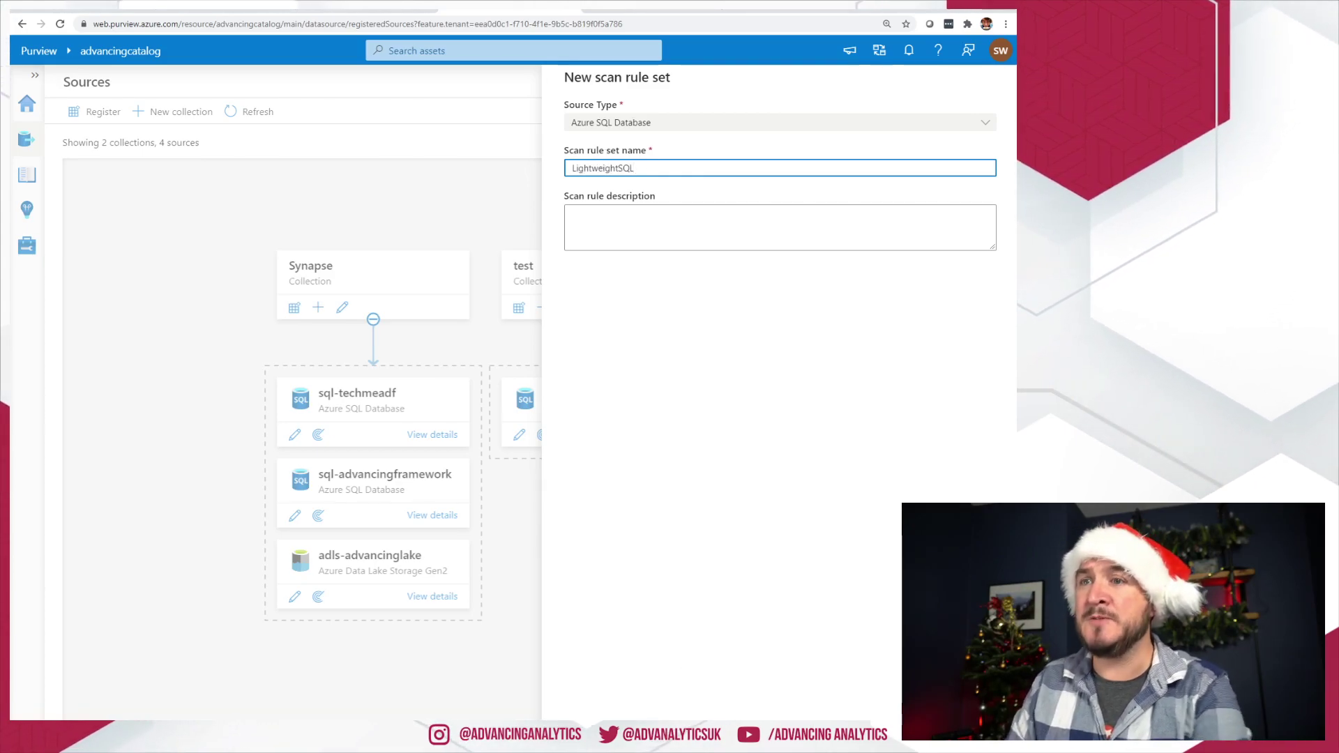
click(592, 733)
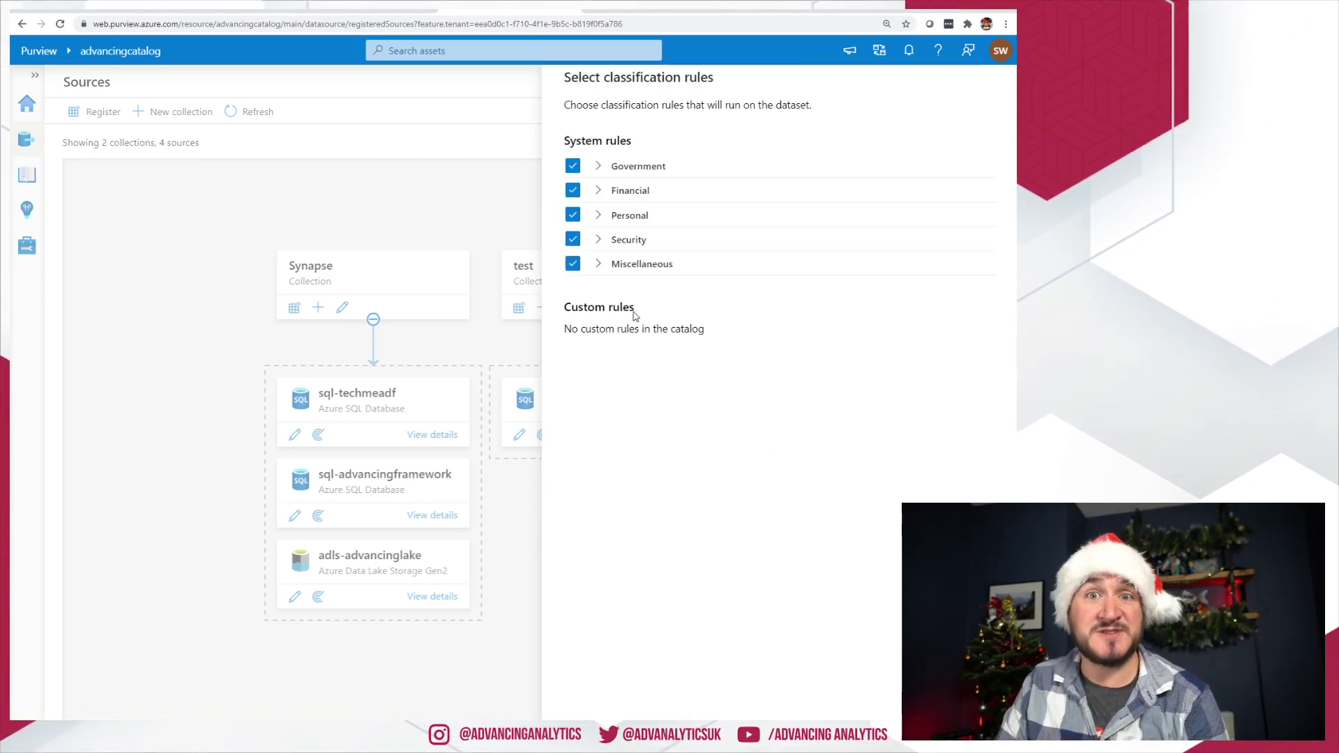
Exclude the Australia, Canada, Israel and Japan Bank Account Number rules from the Financial classifications, and review the Personal rules.
click(598, 191)
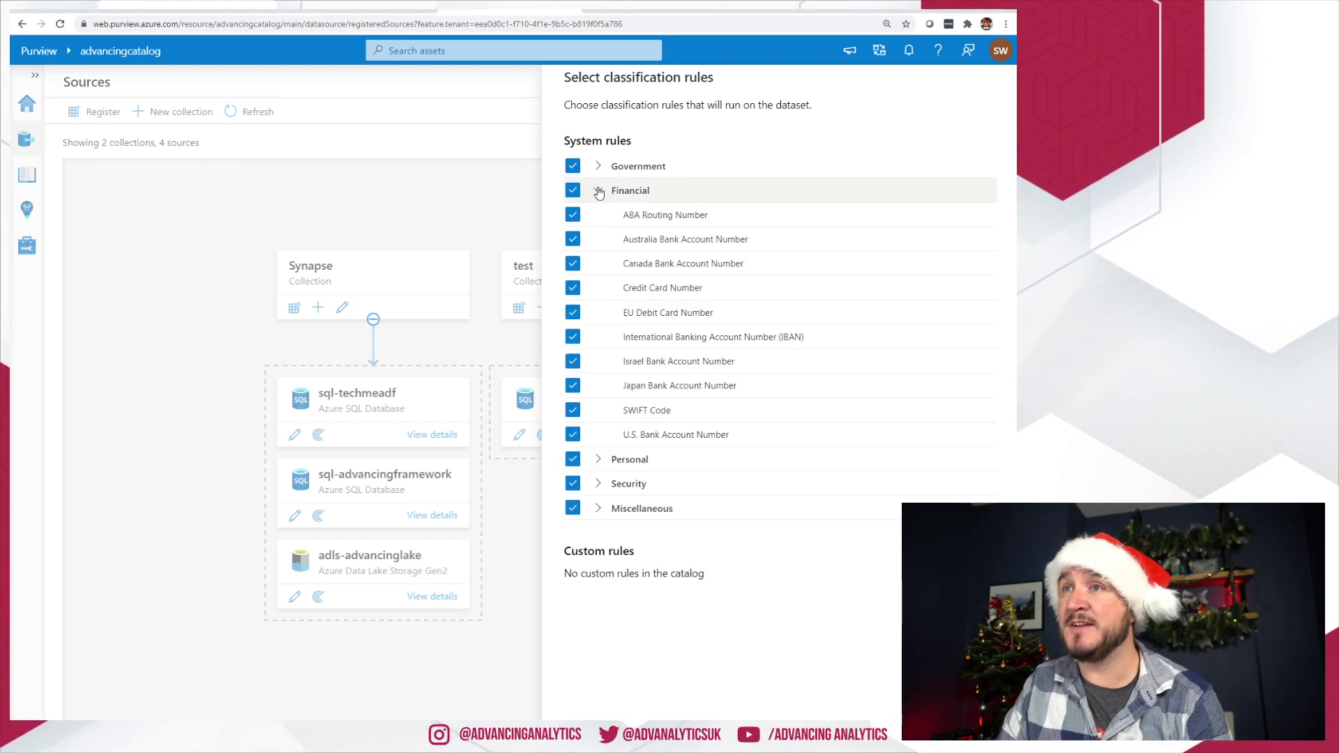
click(572, 239)
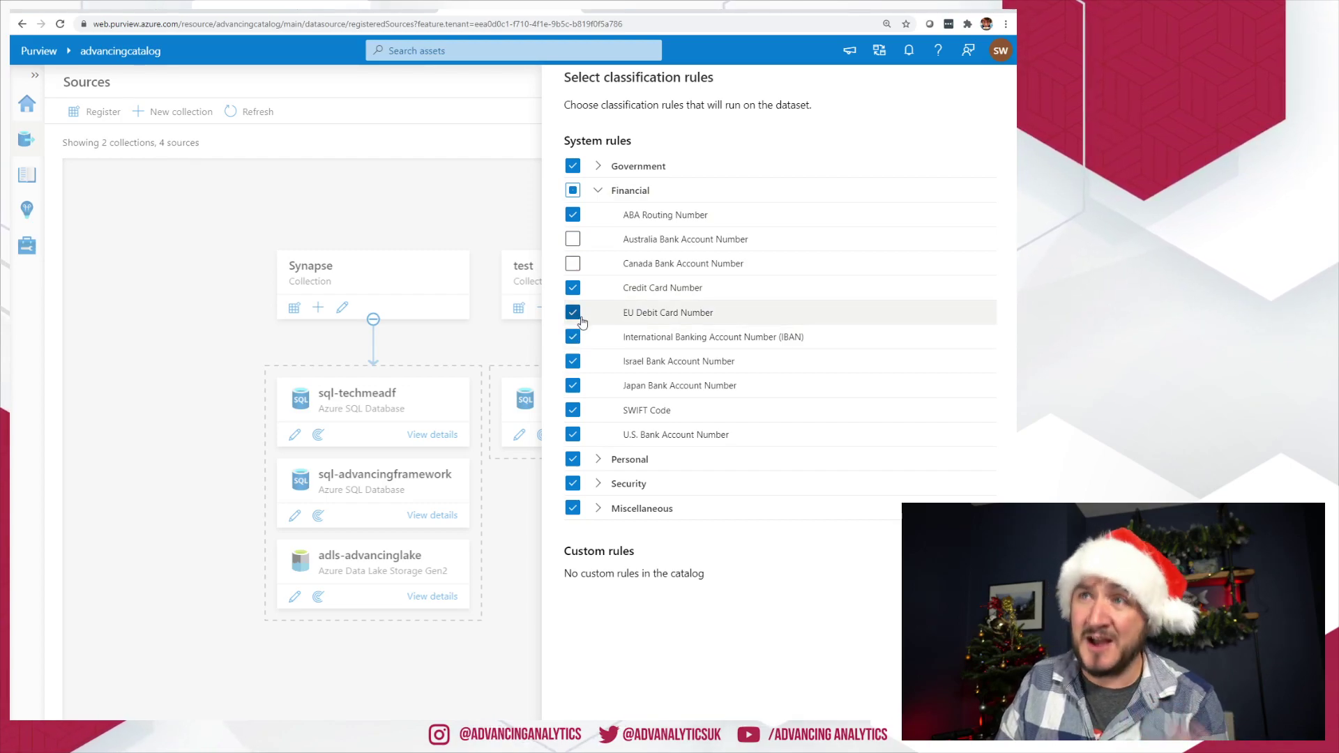
click(574, 362)
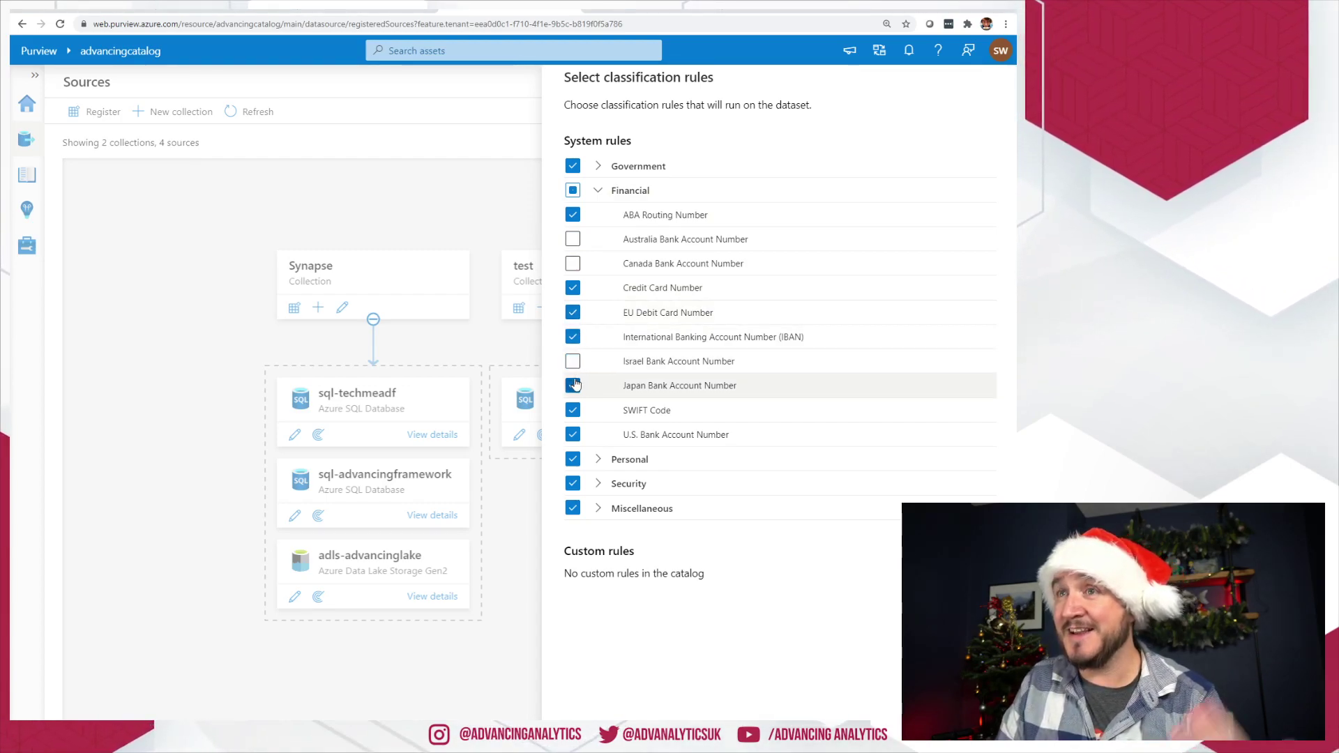
click(572, 386)
click(597, 459)
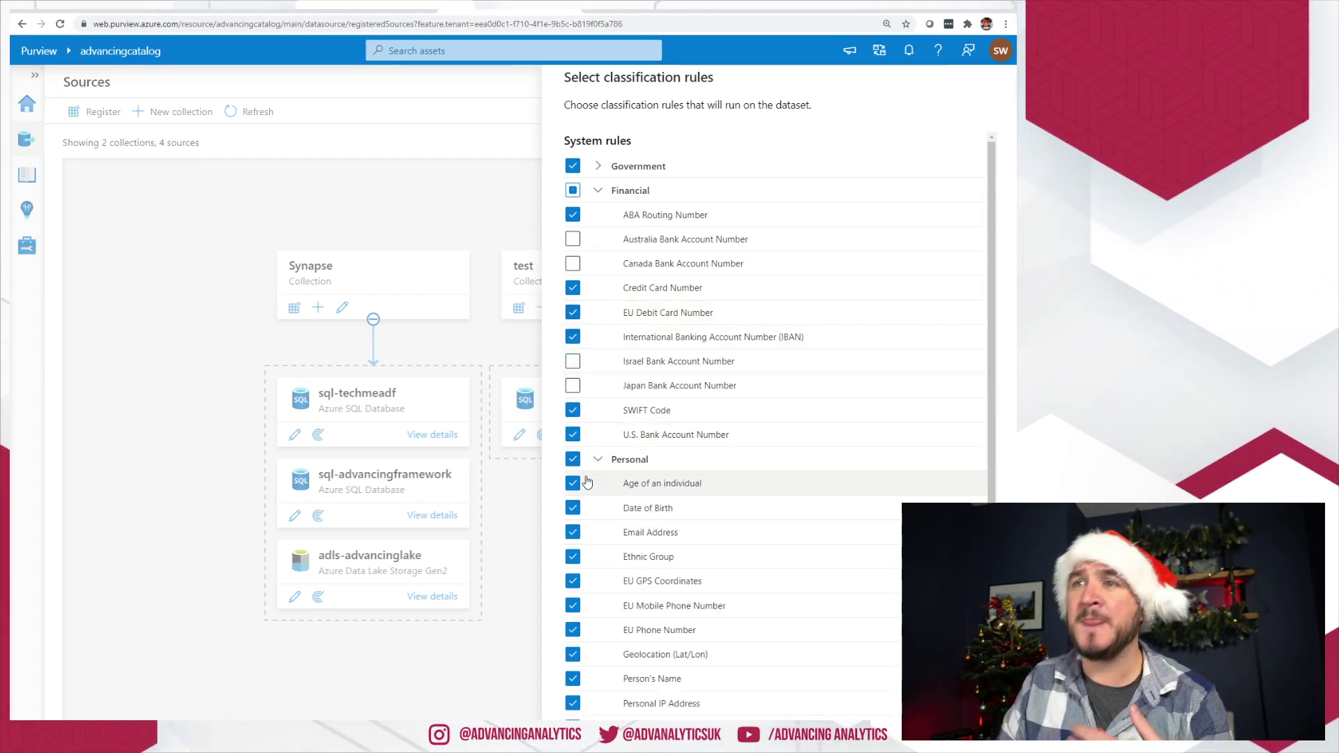
scroll(632, 557, down, 1)
scroll(631, 557, down, 1)
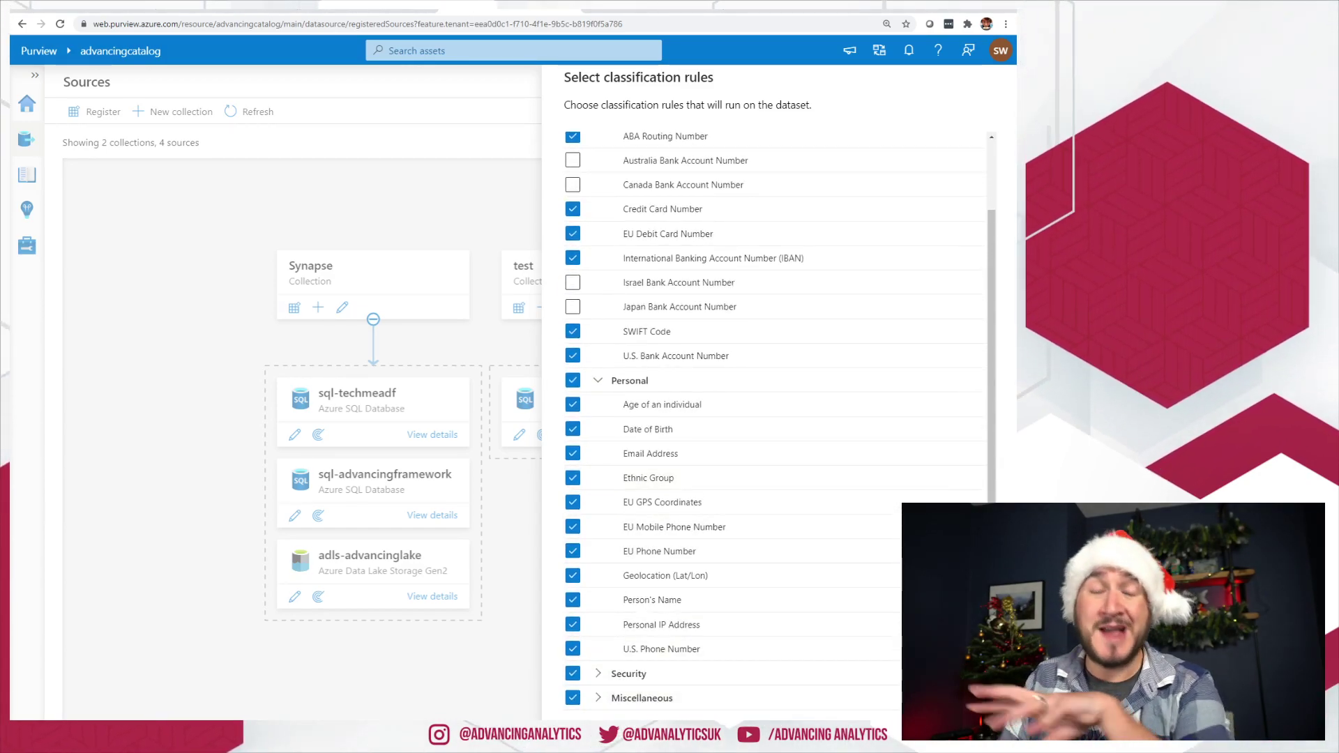
scroll(765, 478, up, 2)
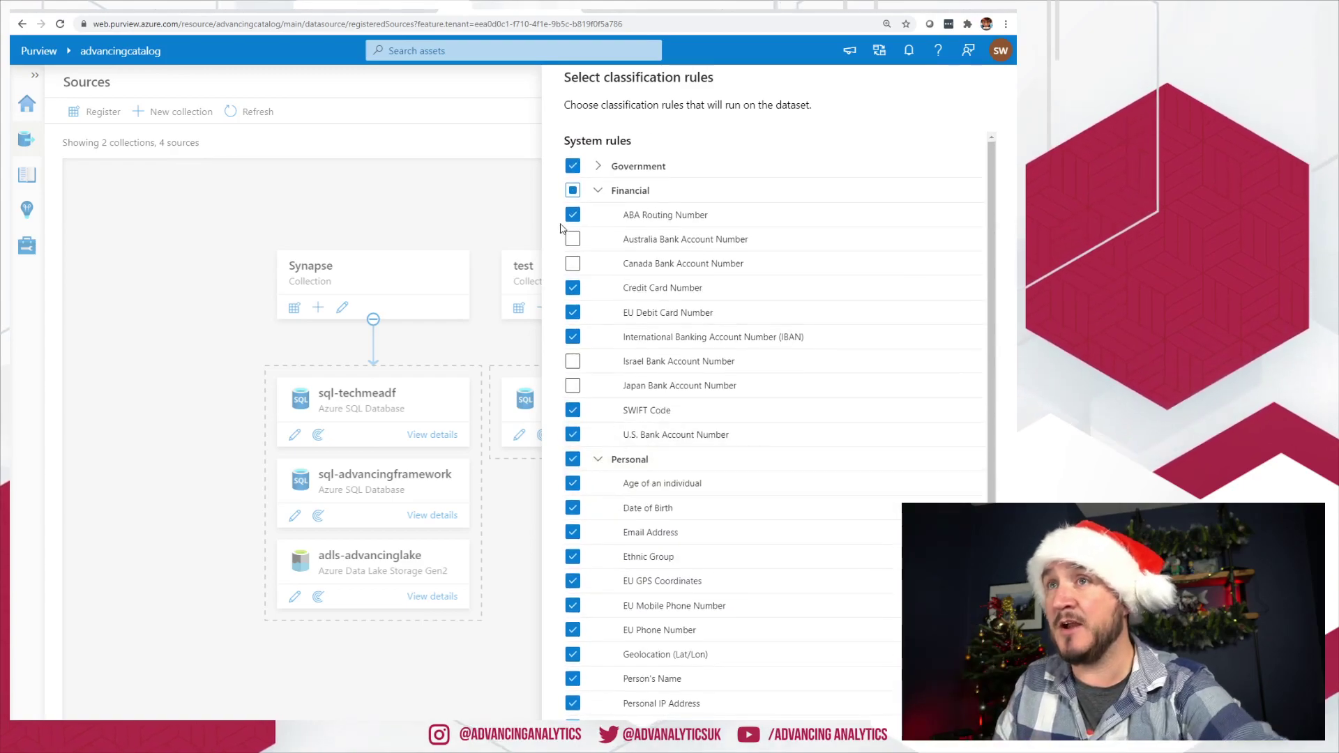
click(598, 190)
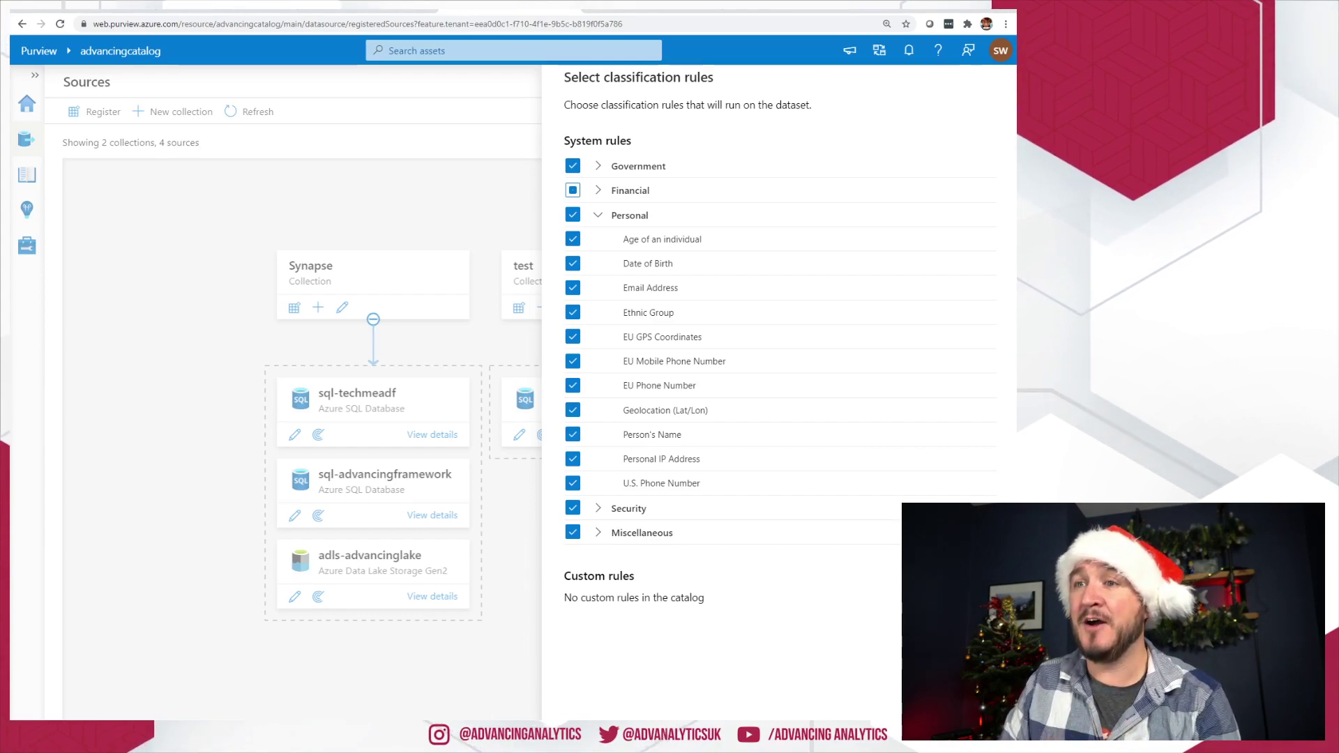
Apply the LightweightSQL rule set to the scan and set its recurring trigger to run by weeks.
click(722, 265)
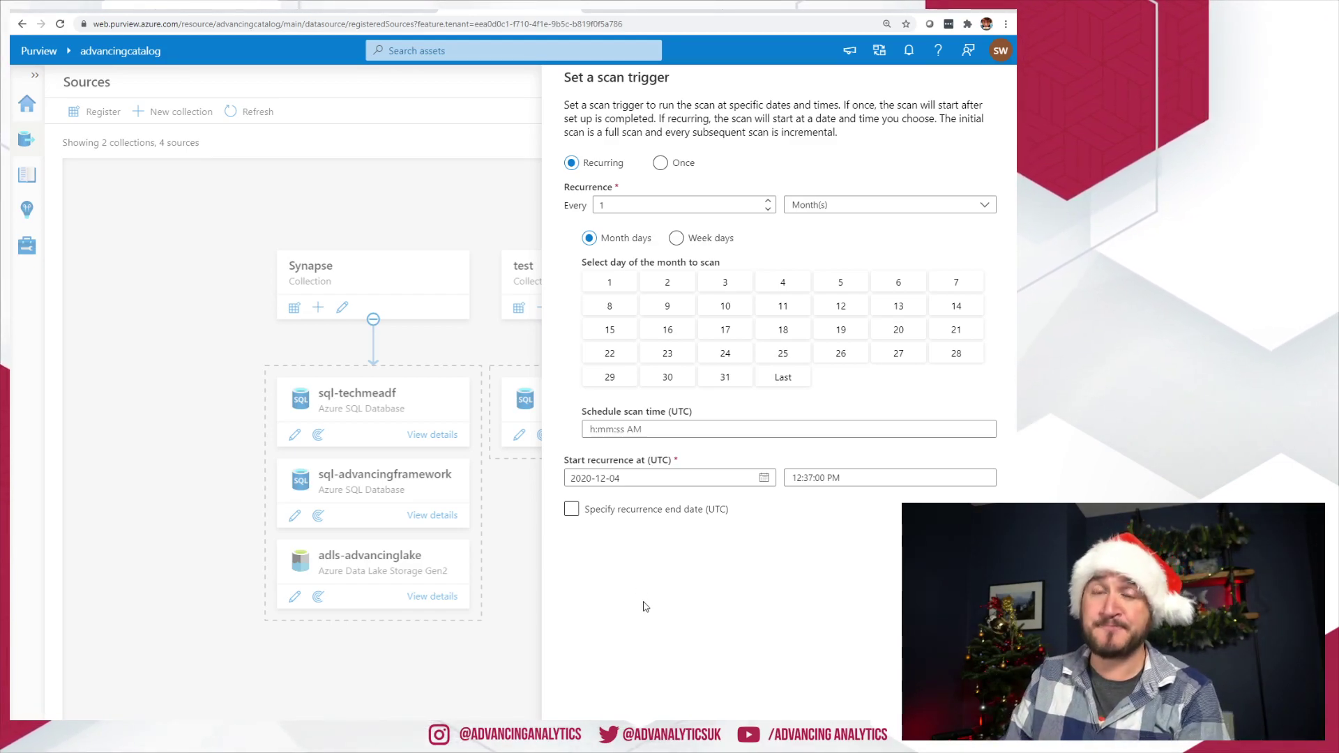
click(823, 206)
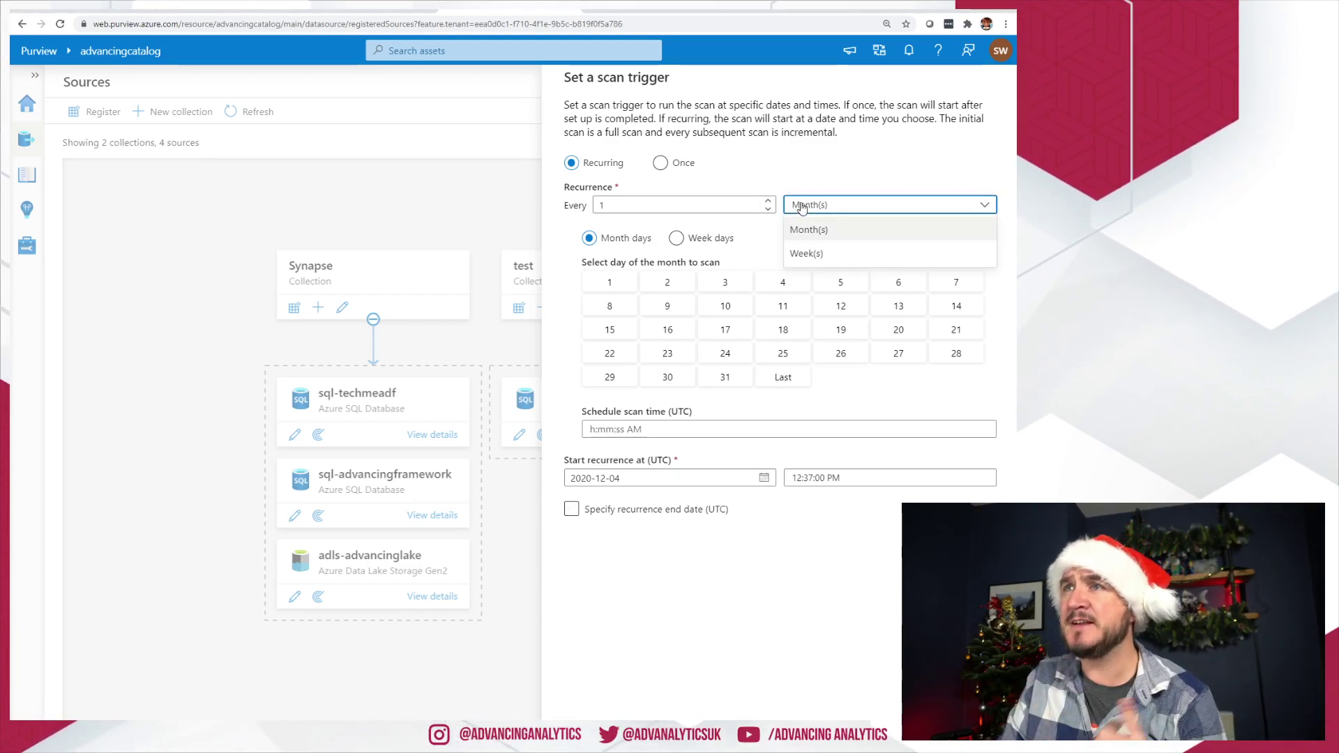
click(823, 256)
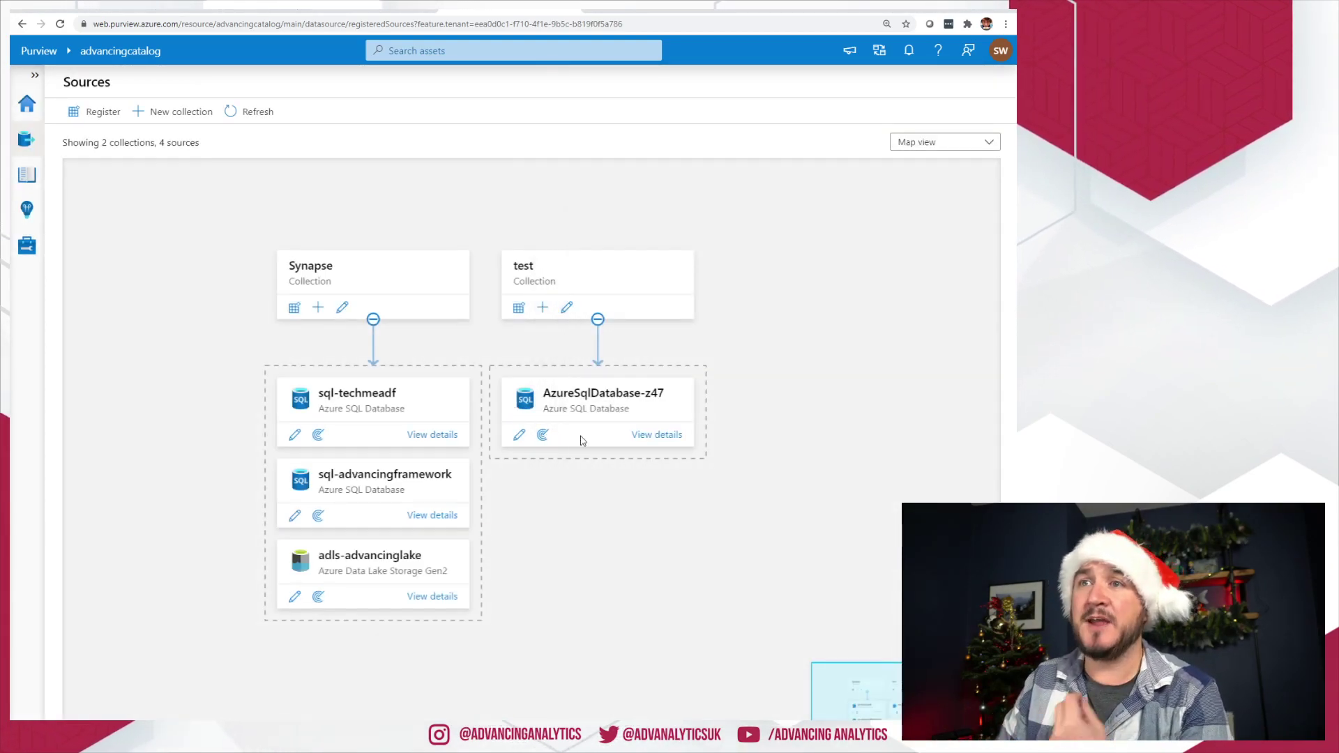
Run a full scan of AzureSqlDatabase-z47 from the Scan-9TM run history, and return to the source's overview.
click(660, 435)
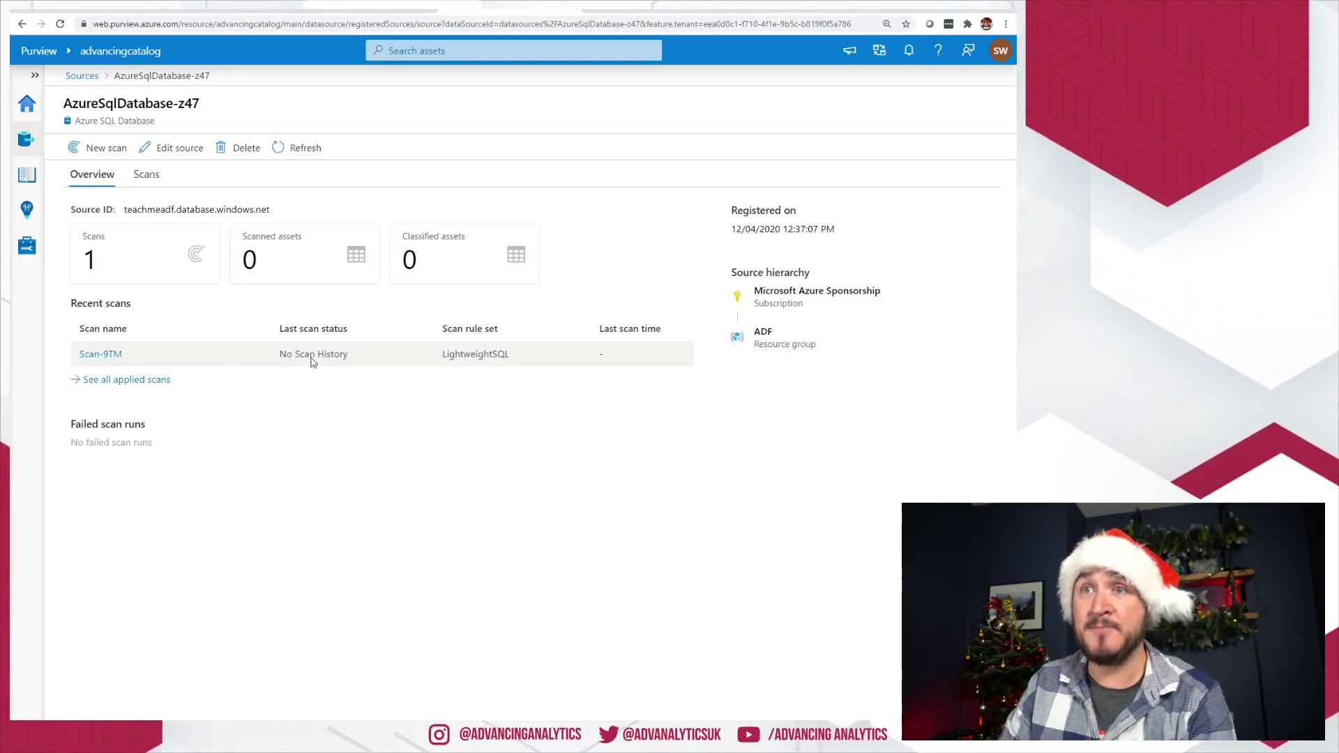
drag(280, 354, 348, 354)
click(343, 358)
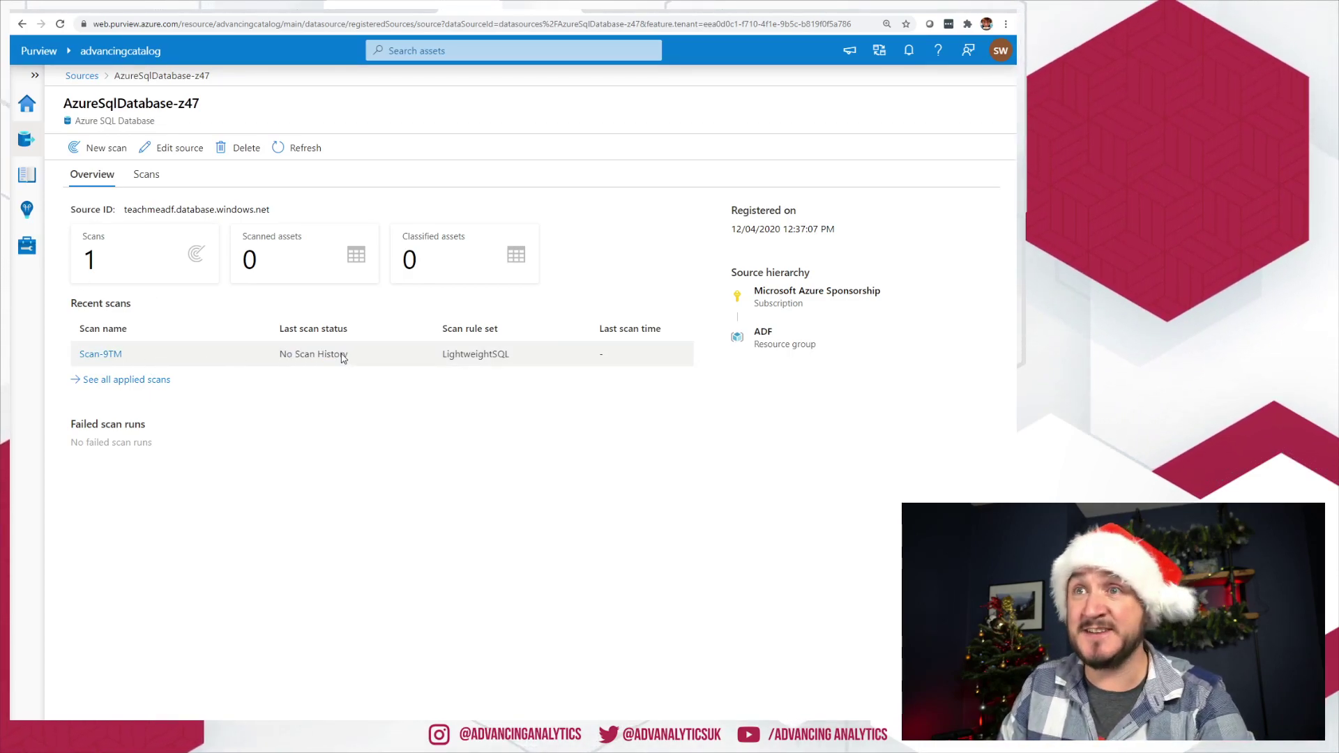
click(102, 355)
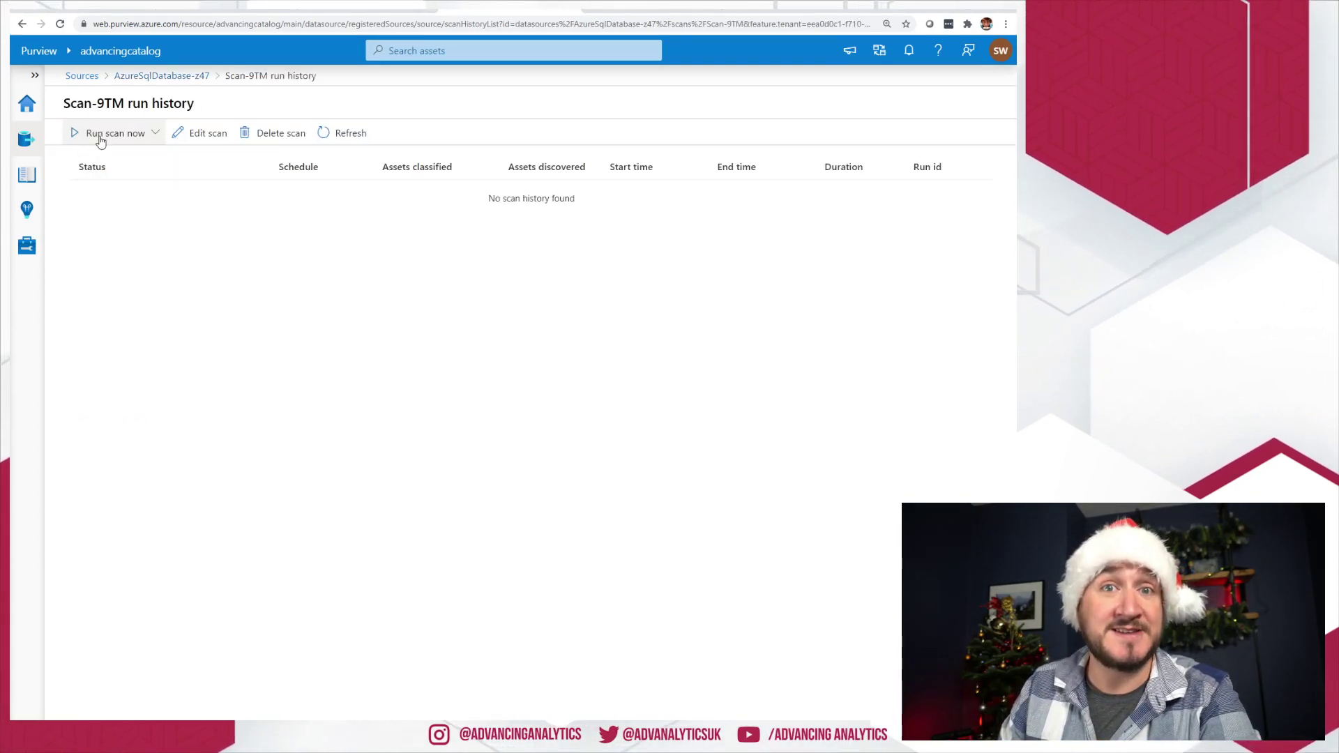
click(102, 134)
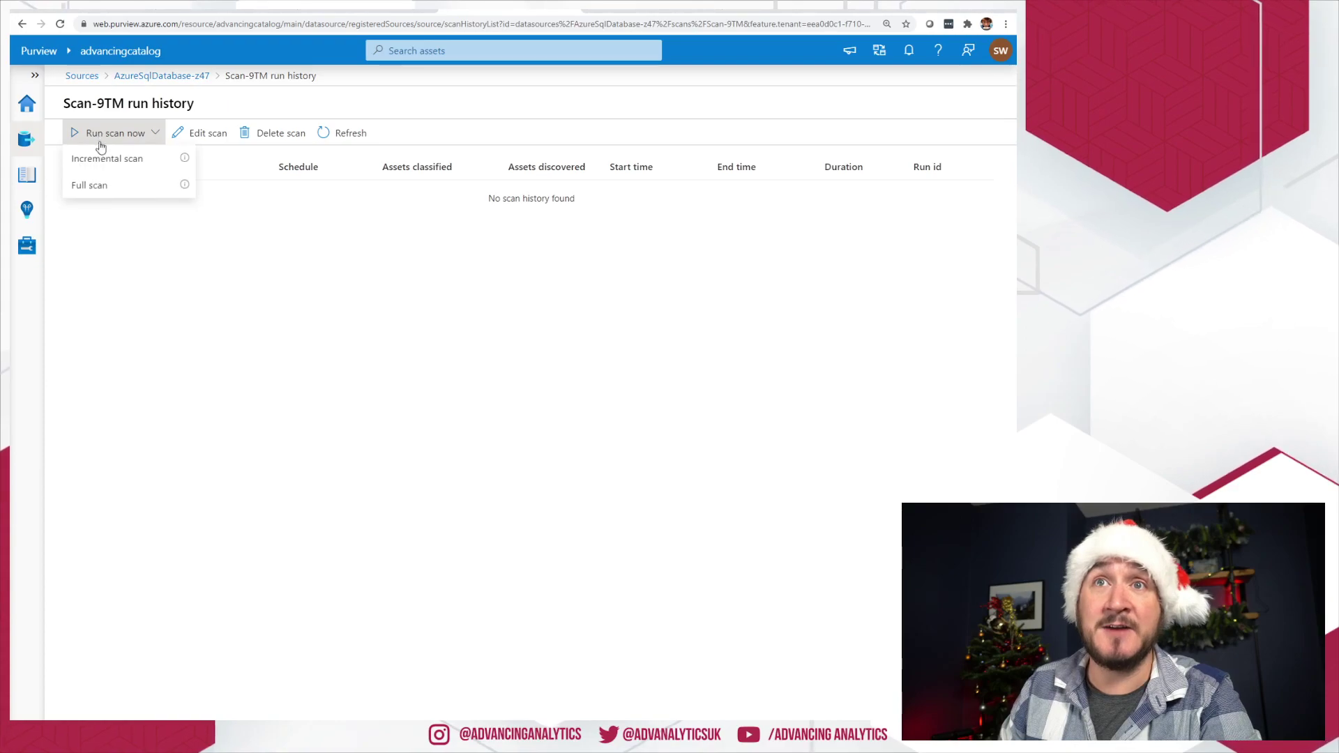
click(89, 186)
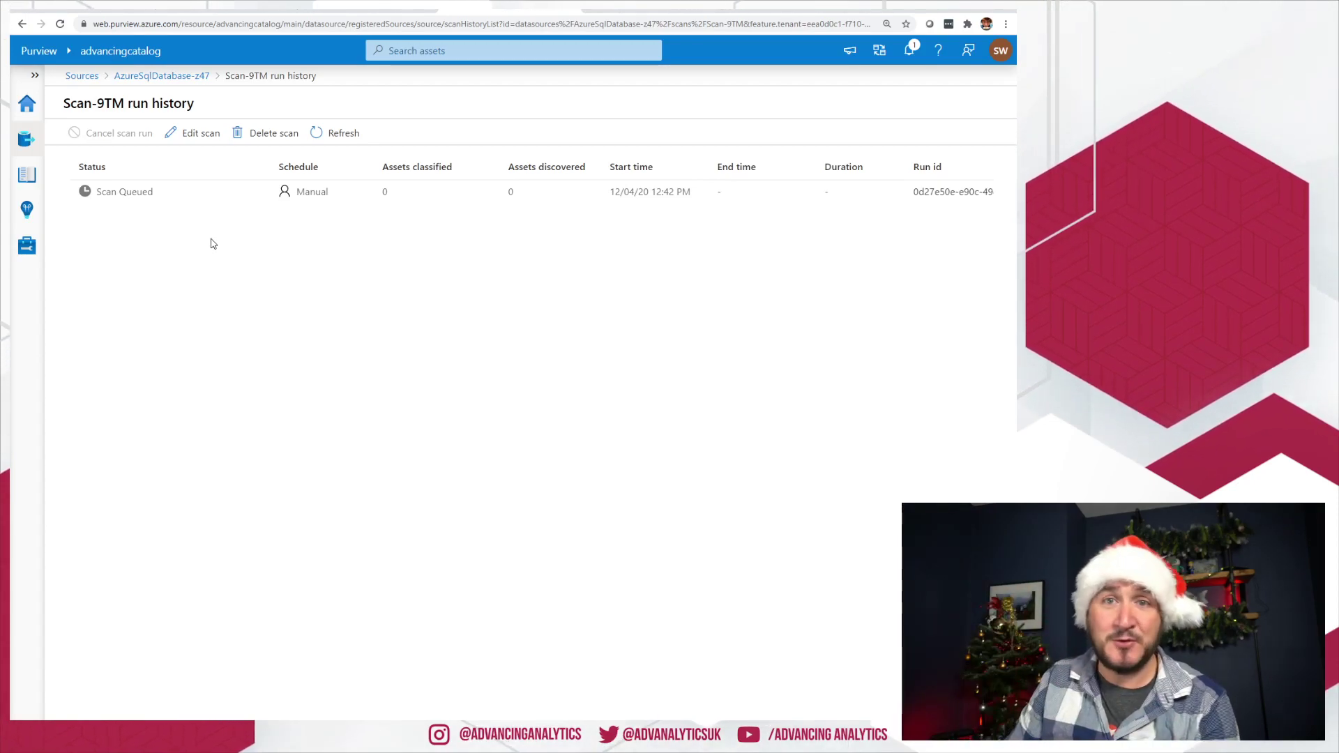
click(162, 76)
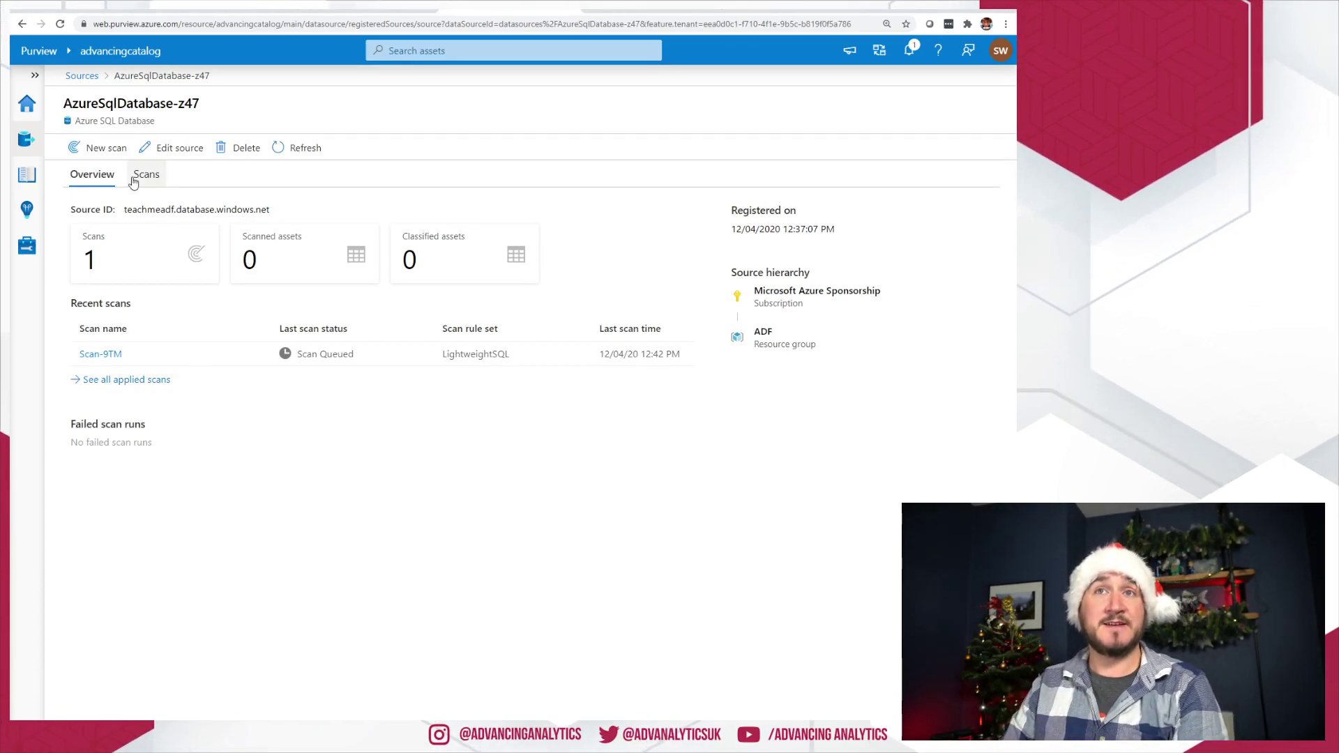
Review the run history of the sql-advancingframework source's Scan-DsE scan, including classified and discovered assets, and return to the sources map.
click(83, 75)
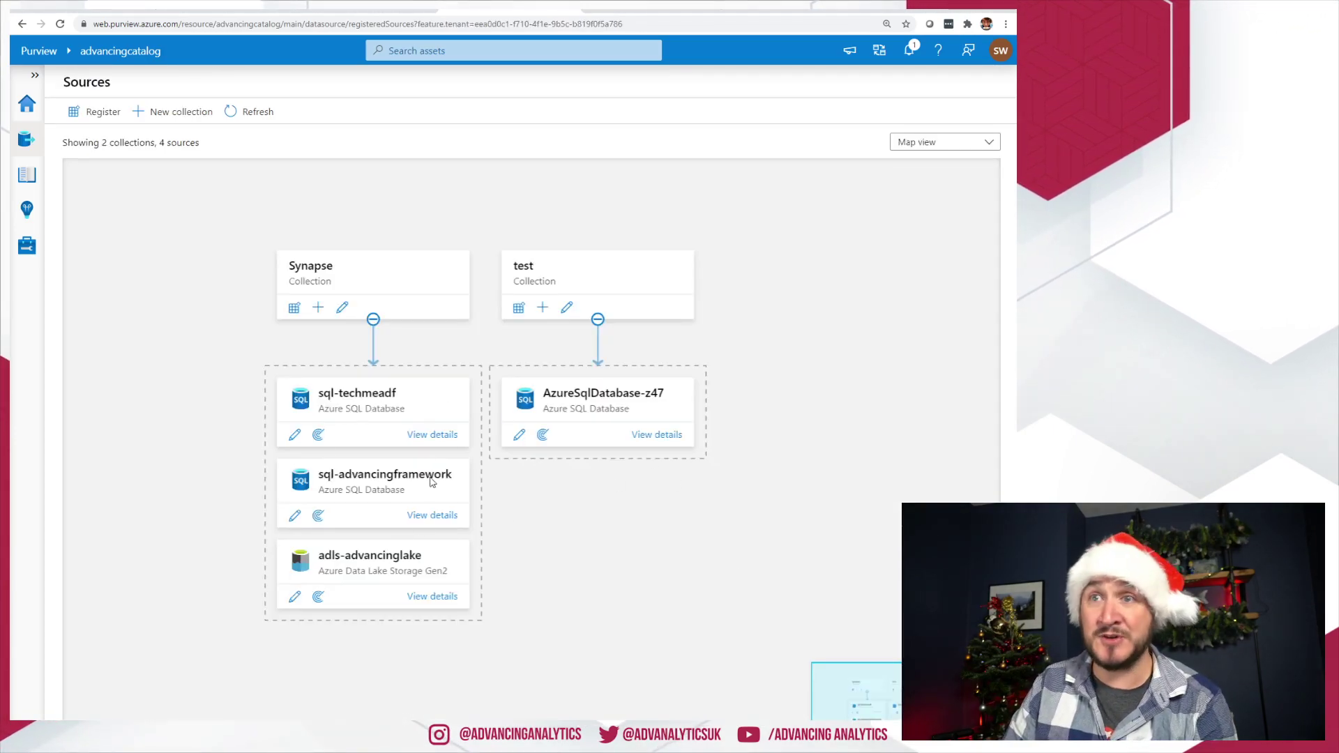
click(432, 516)
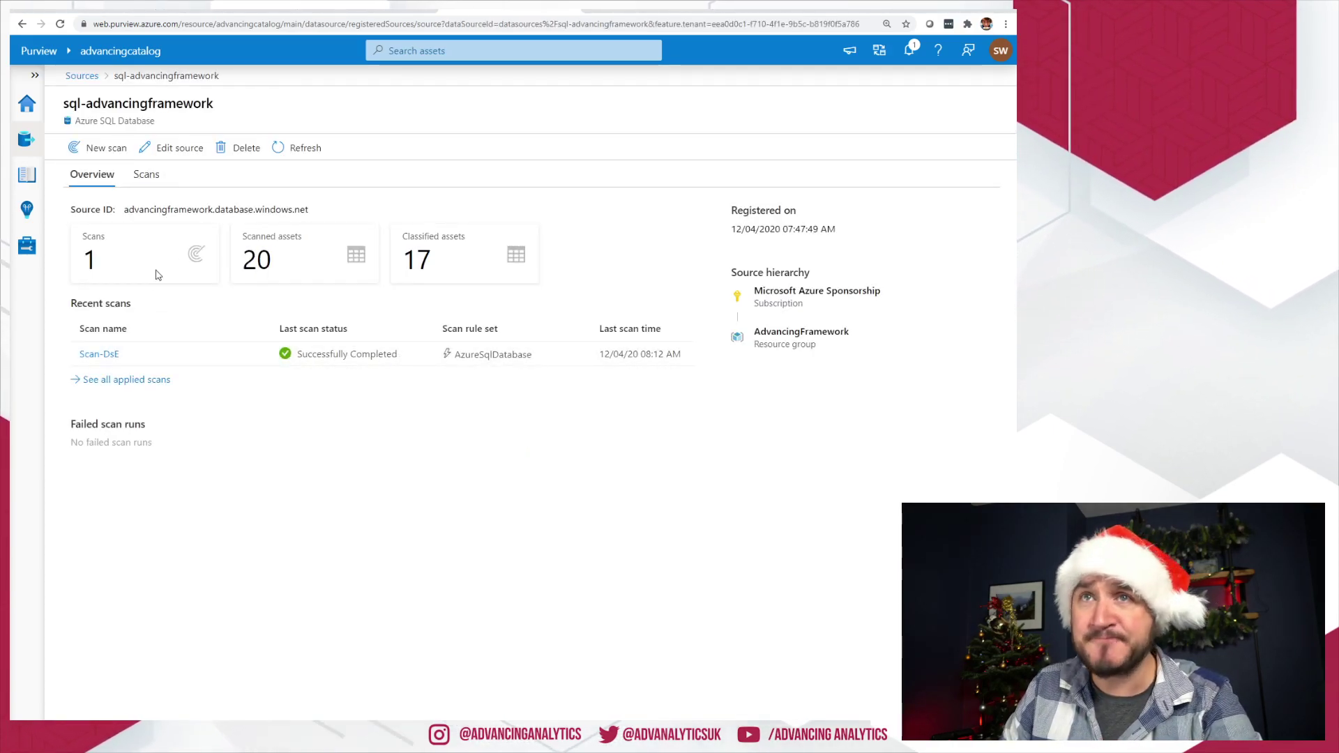
click(136, 177)
click(130, 241)
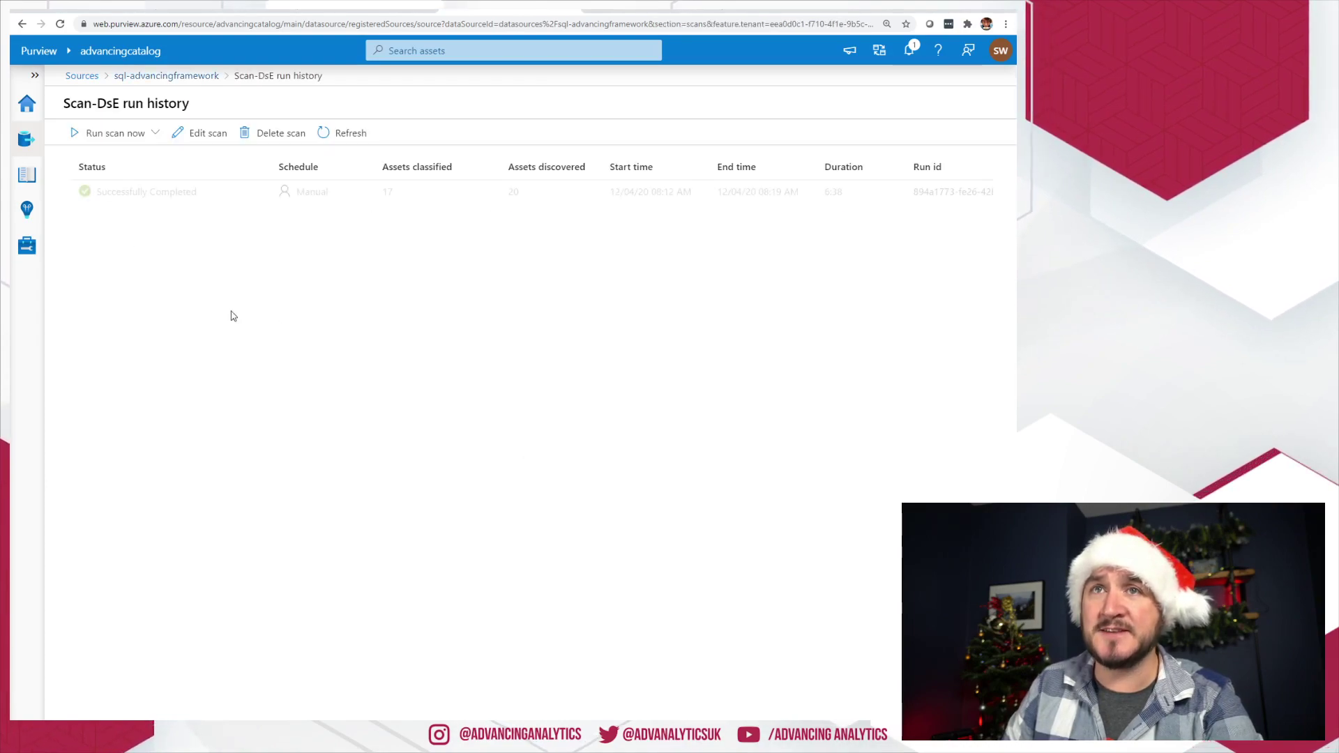
drag(375, 193, 417, 196)
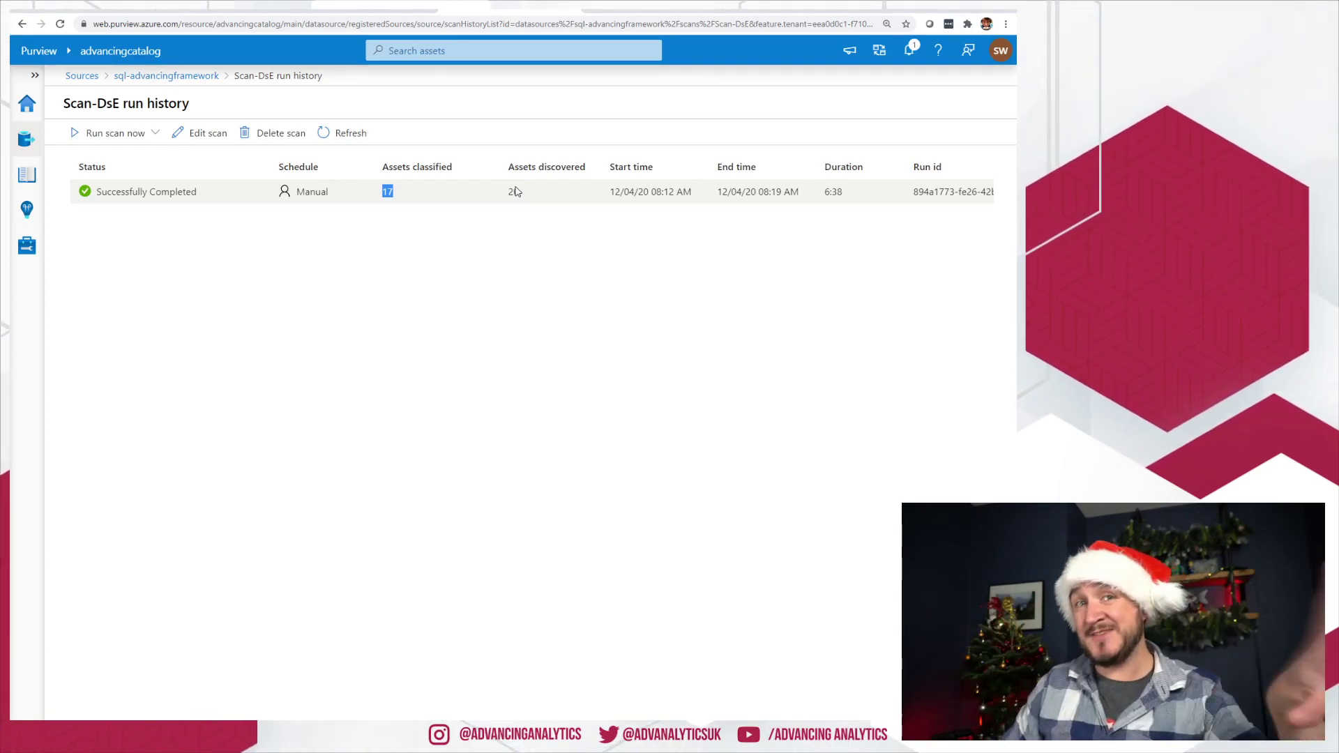
click(485, 241)
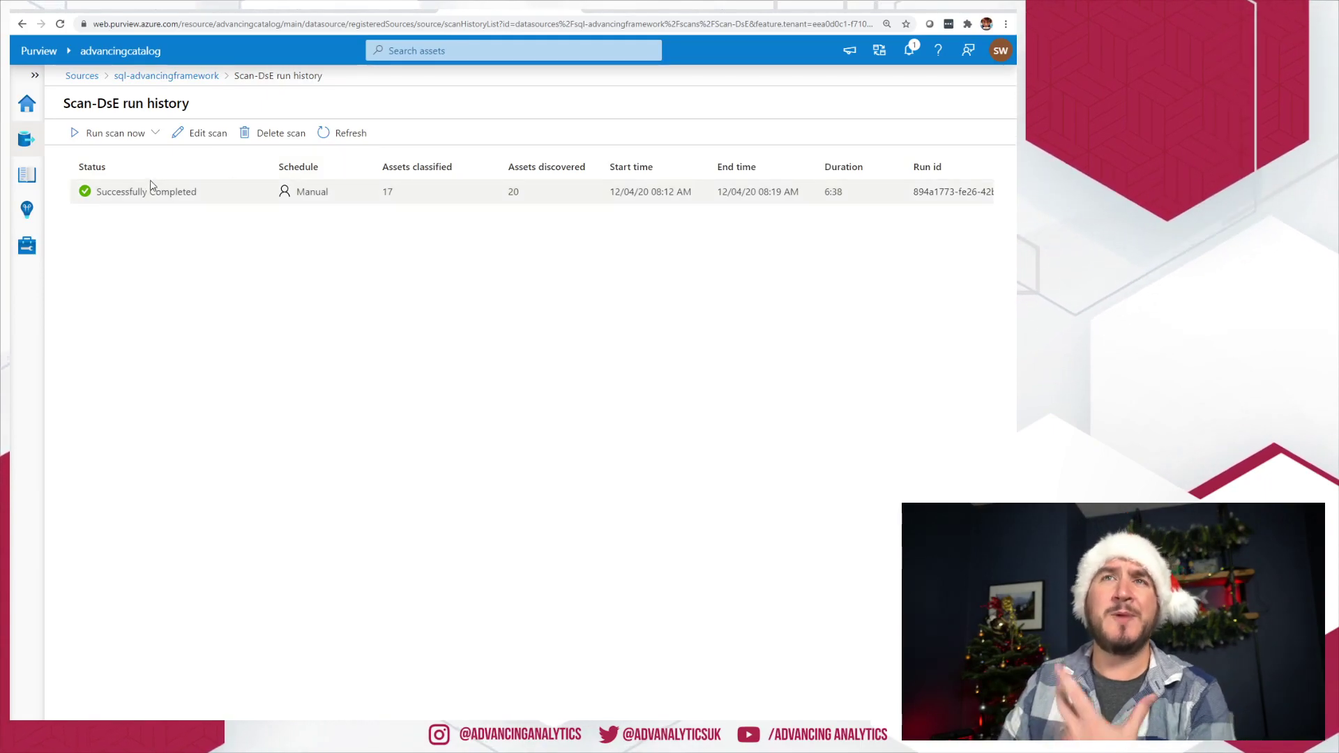
click(165, 76)
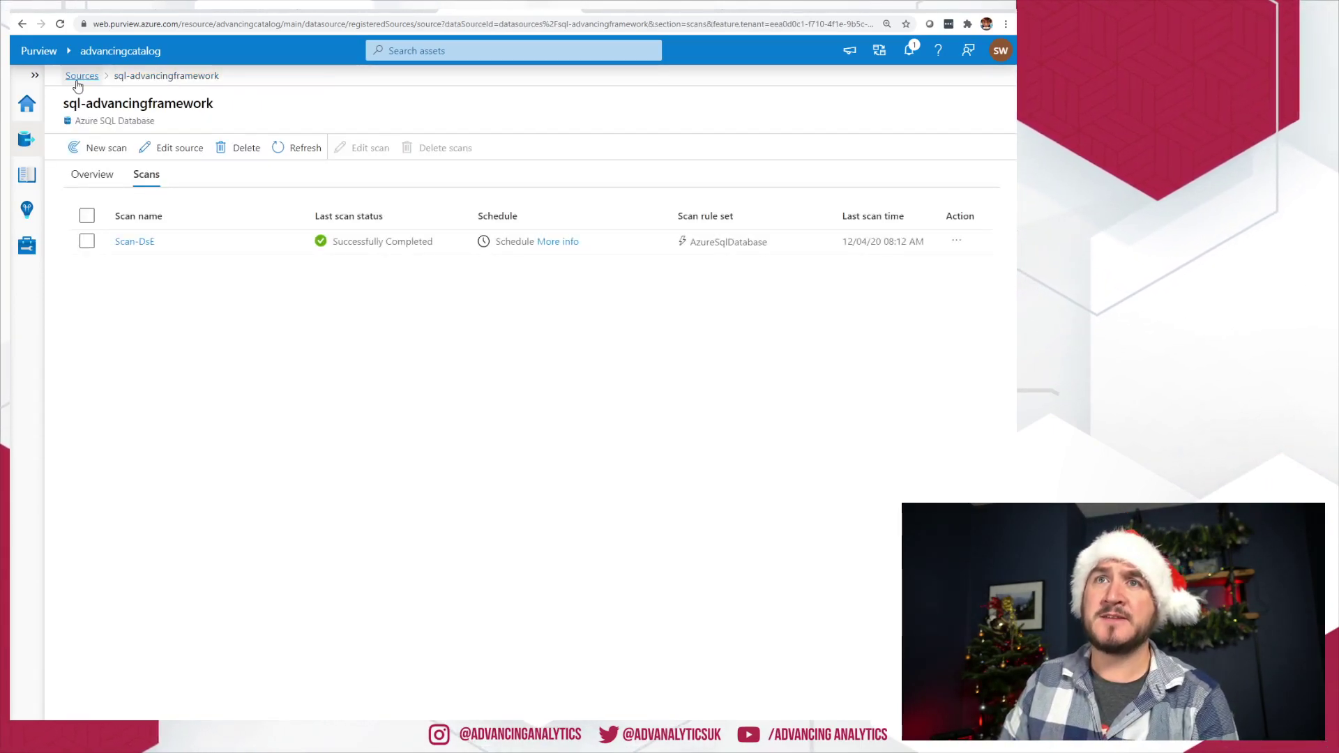
click(81, 76)
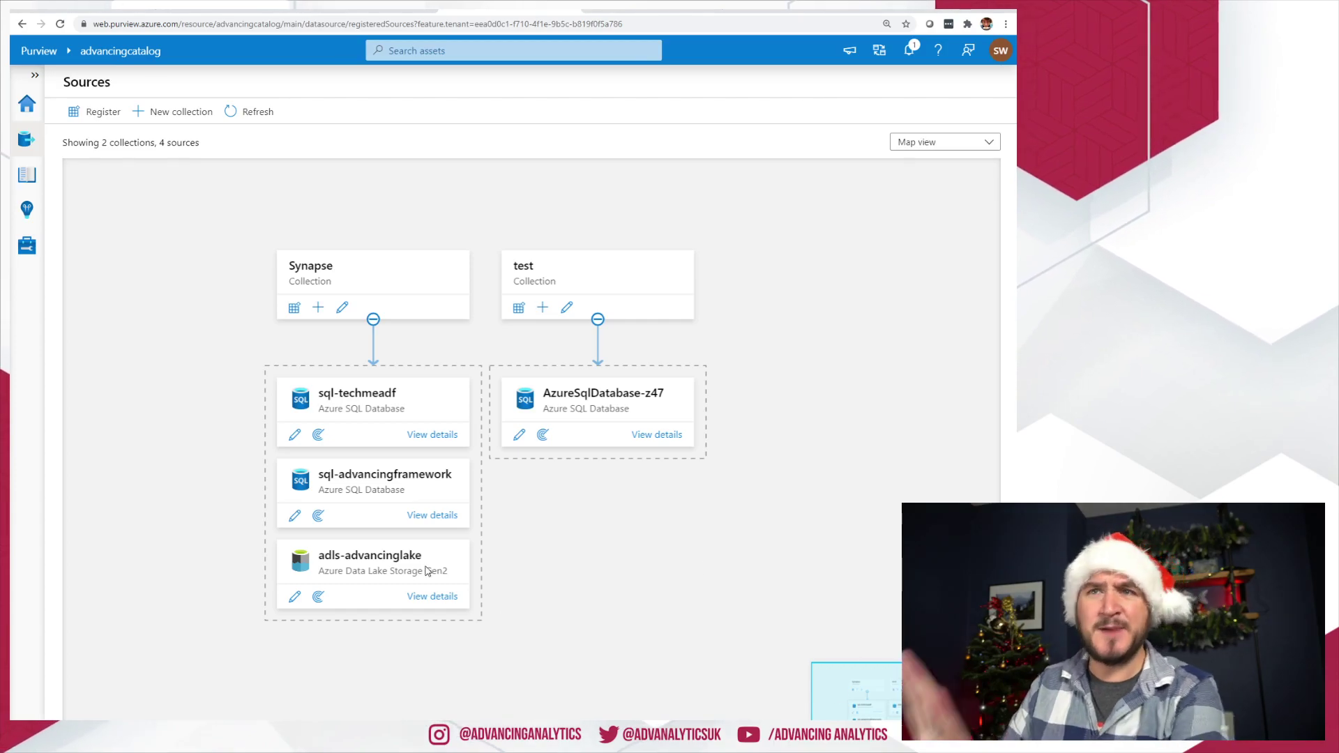
click(368, 569)
click(318, 598)
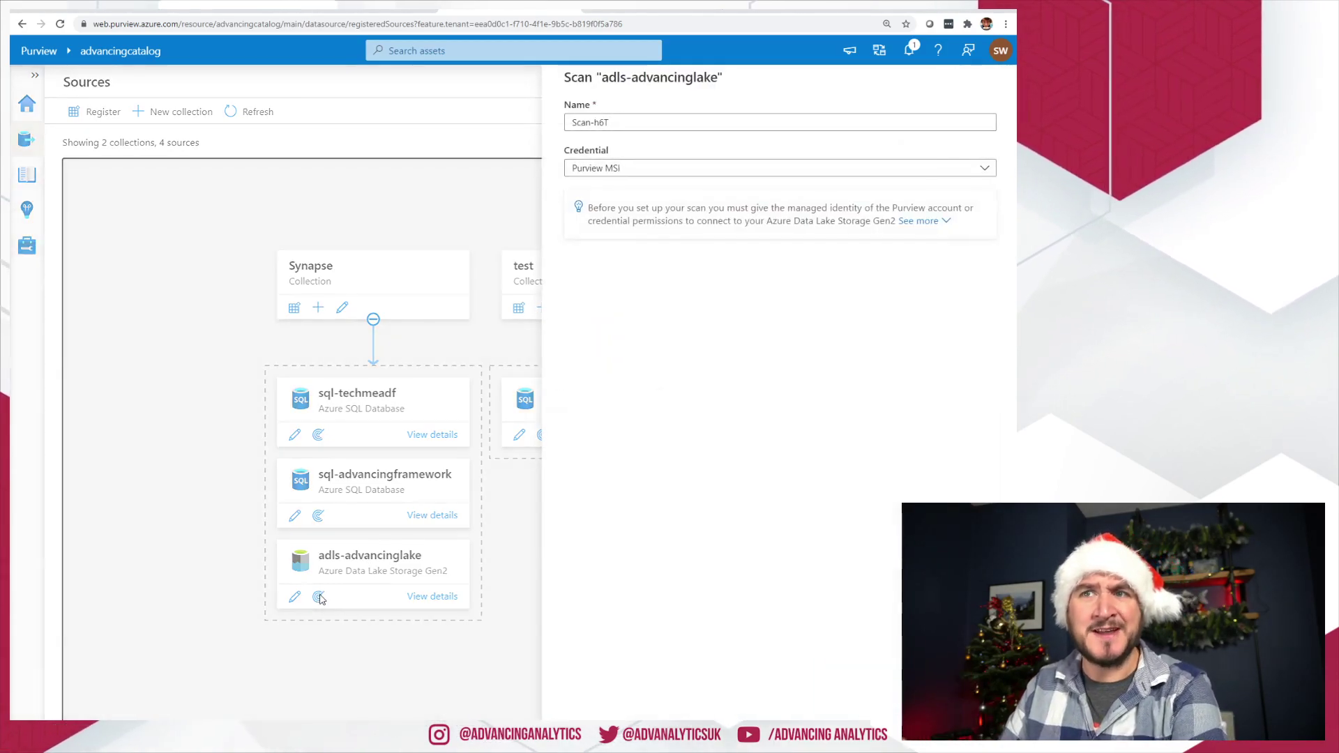
key(Escape)
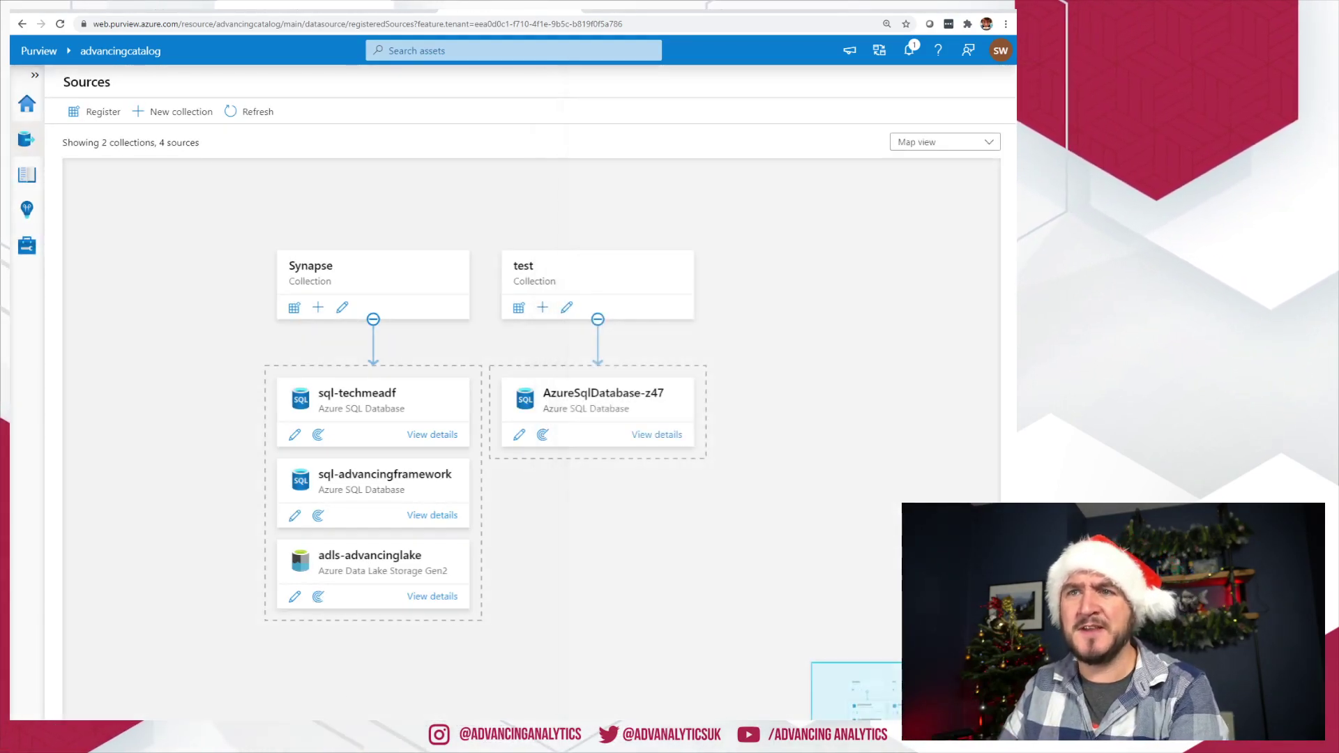
click(295, 597)
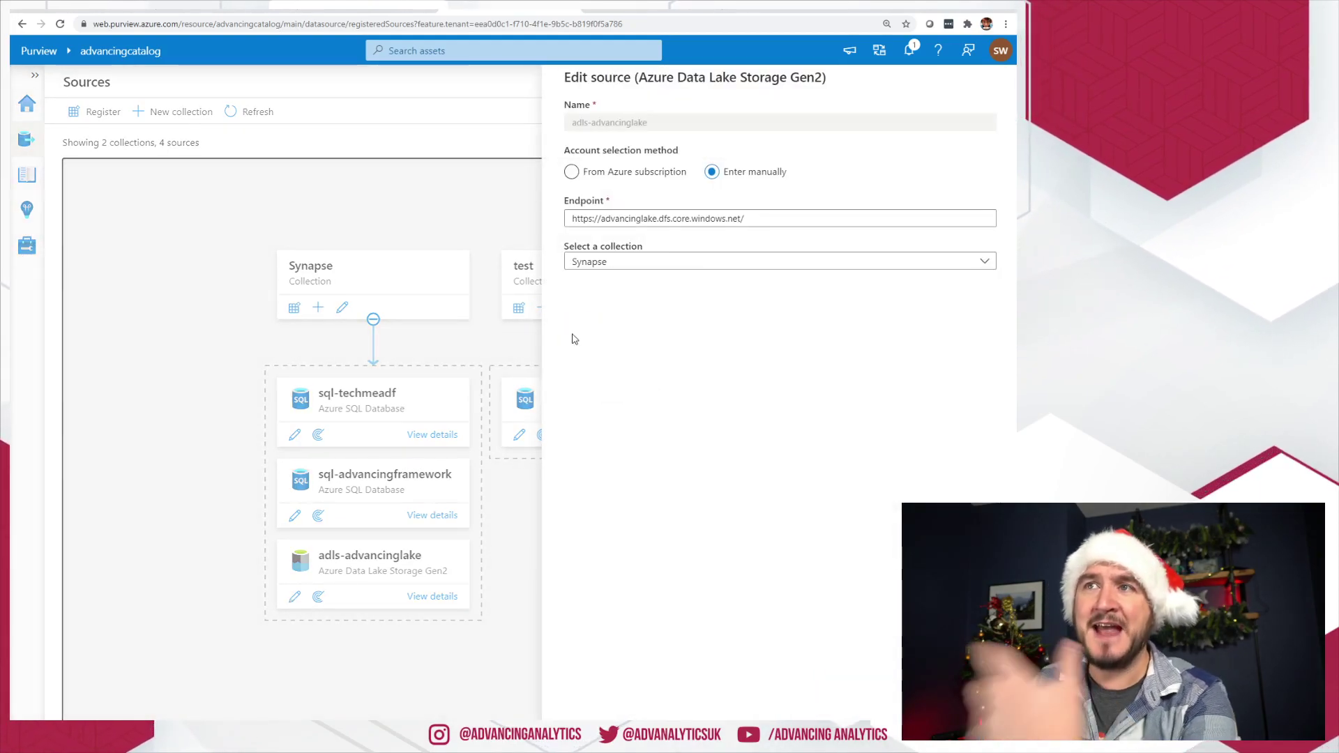
key(Escape)
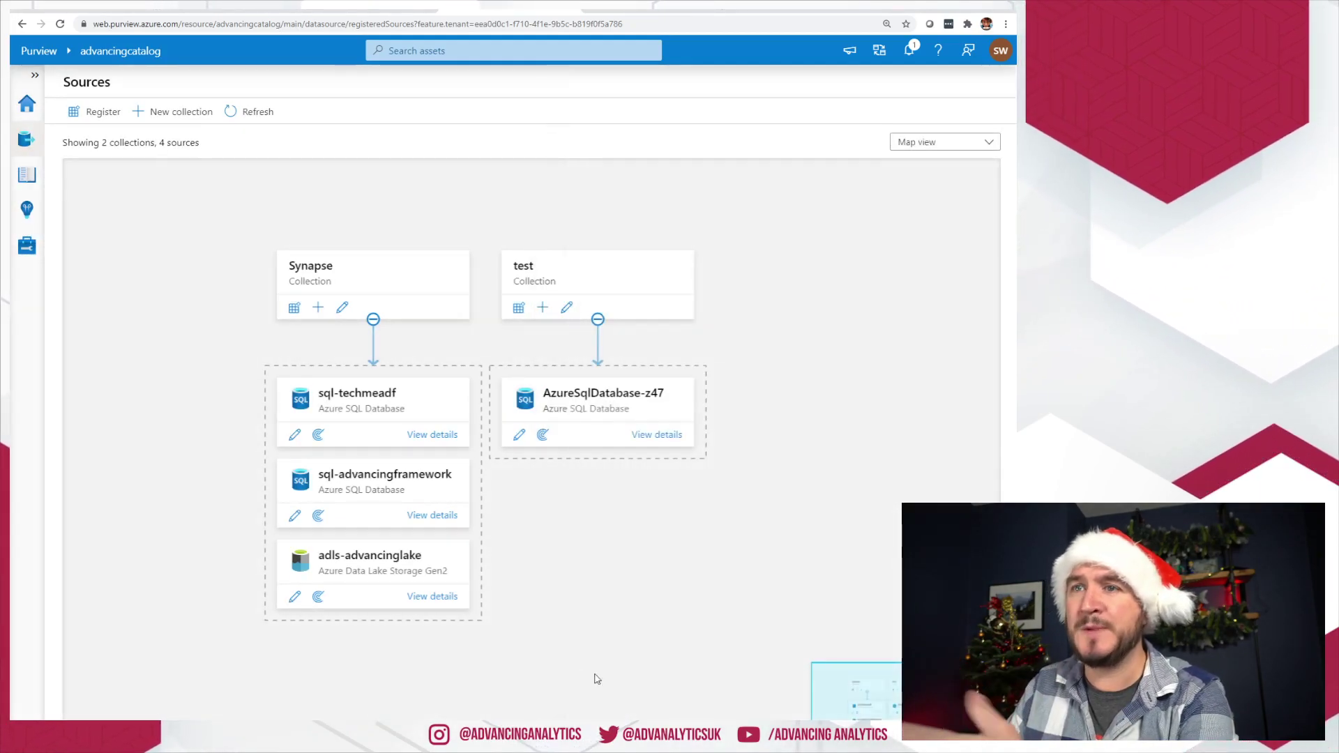
Review the scan overview of the adls-advancinglake data lake source and return to the sources map.
click(433, 596)
click(173, 148)
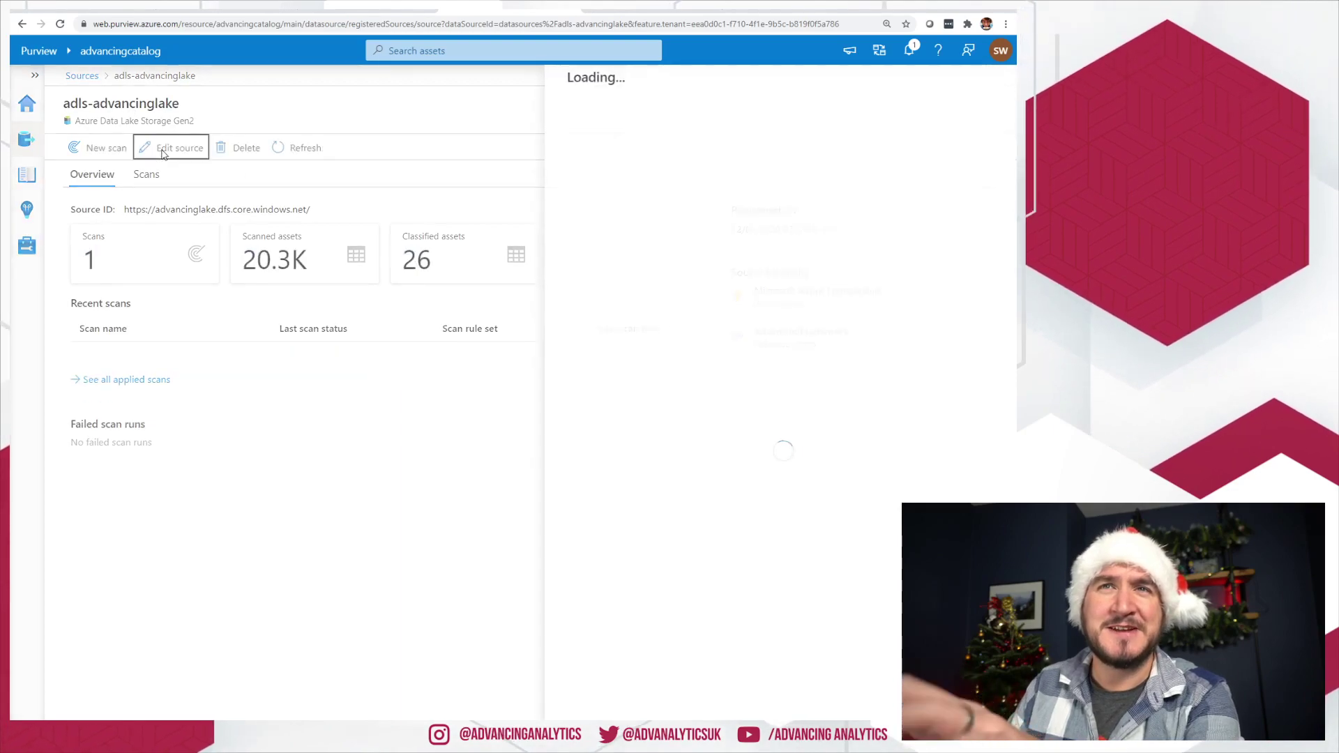
key(Escape)
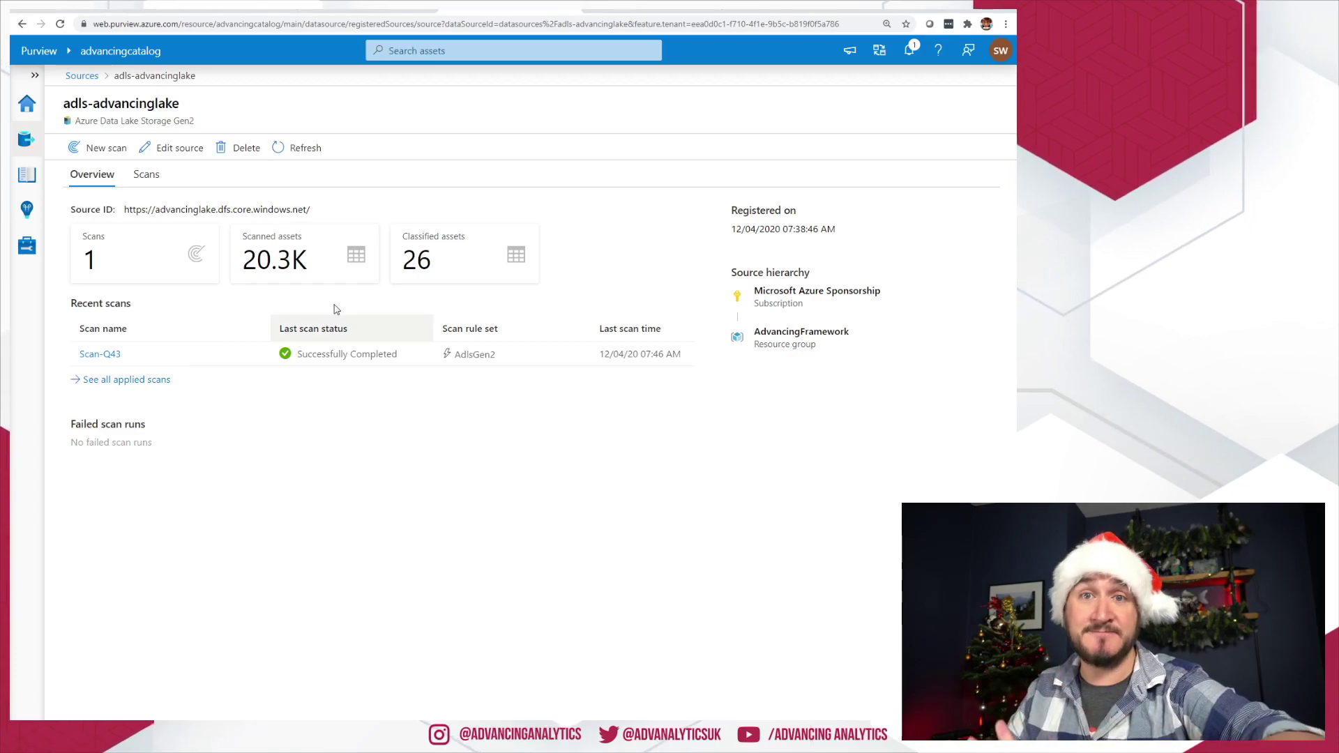
click(25, 140)
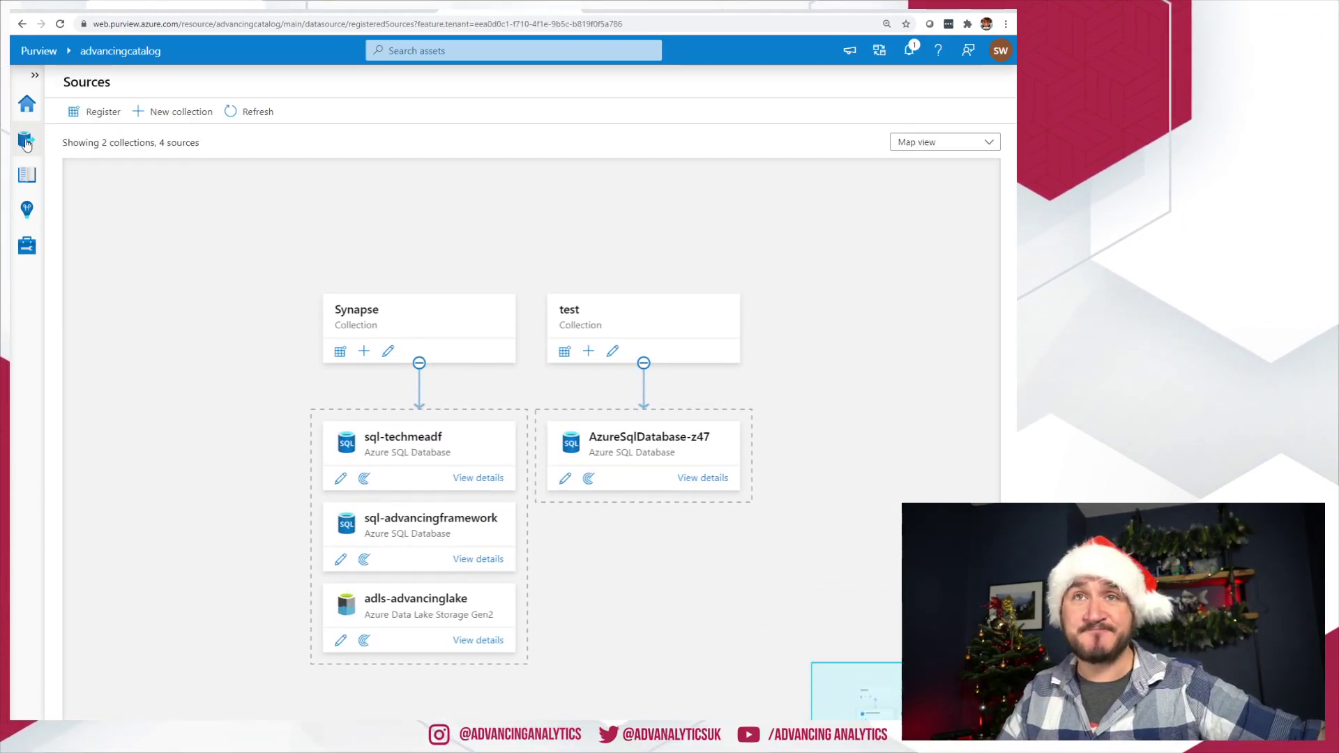
Start a System default glossary term named Profit with the definition "This is the revenue minus costs" and the acronym Prof.
click(25, 176)
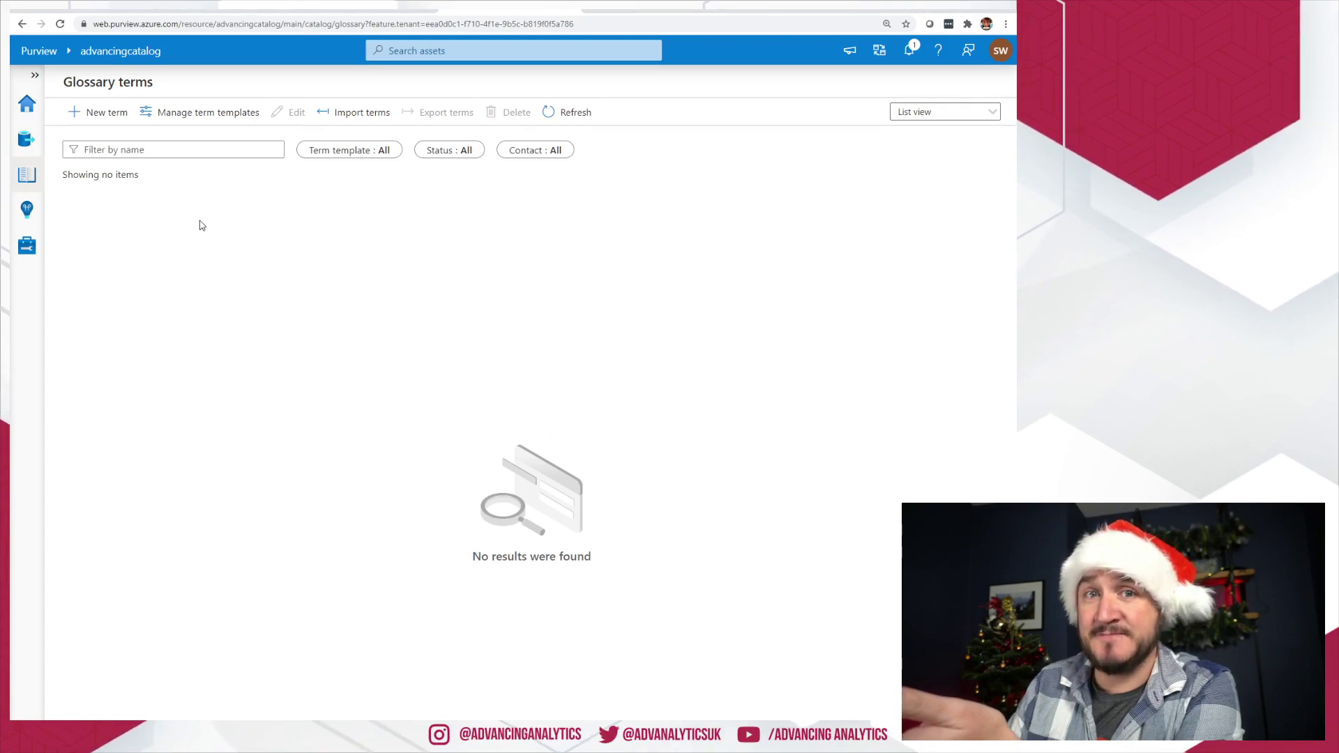
click(103, 123)
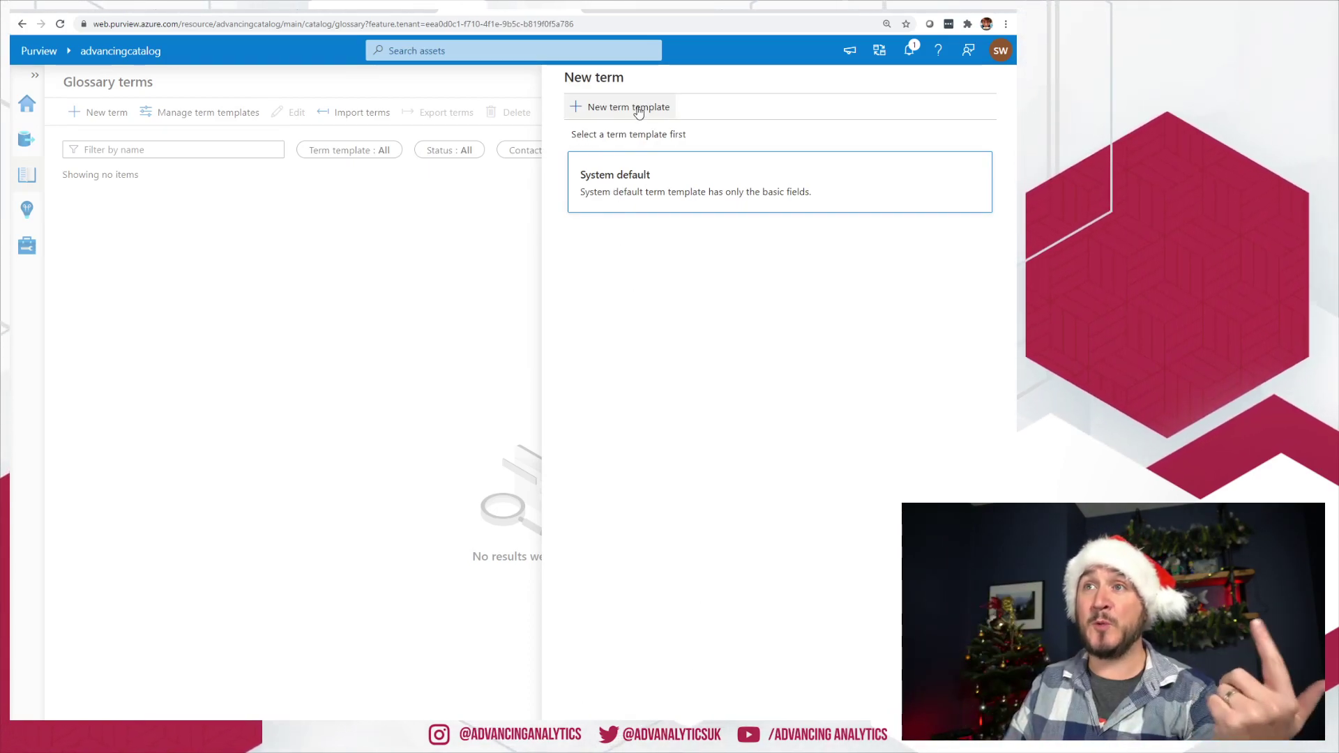
click(598, 731)
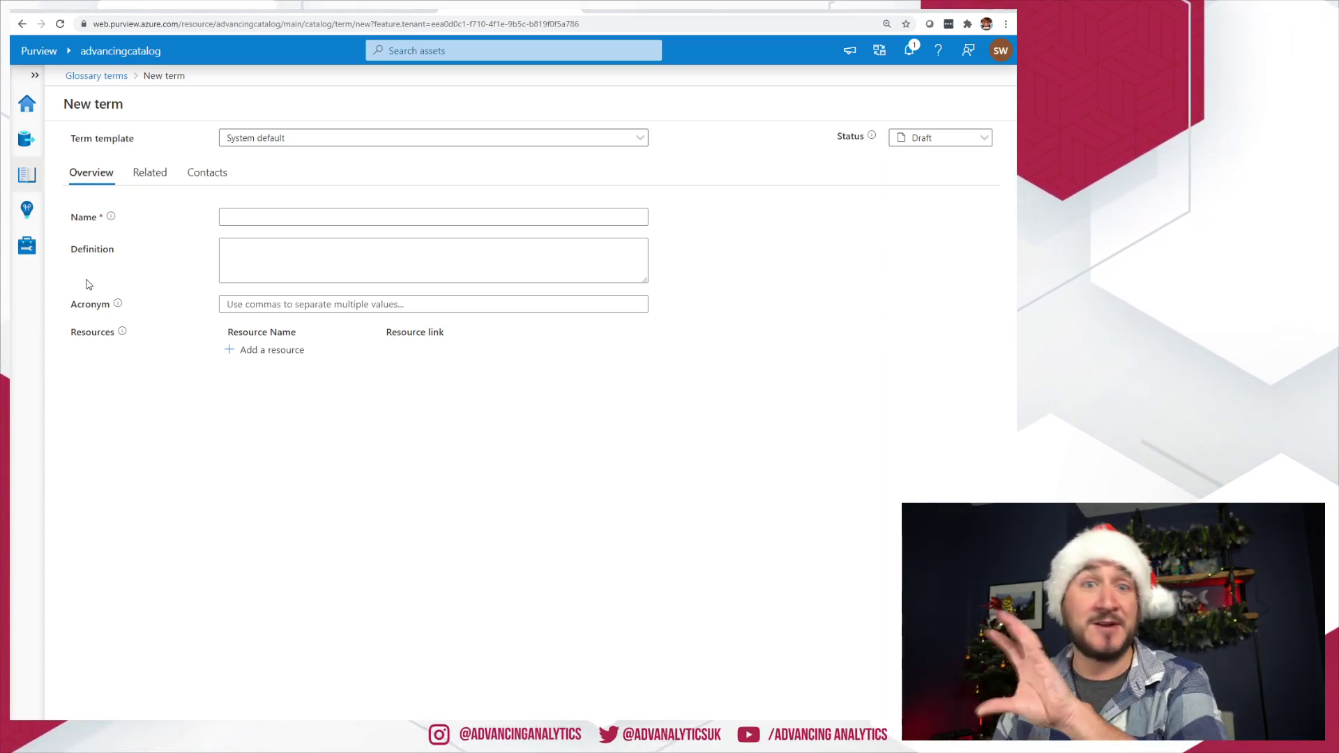
click(331, 265)
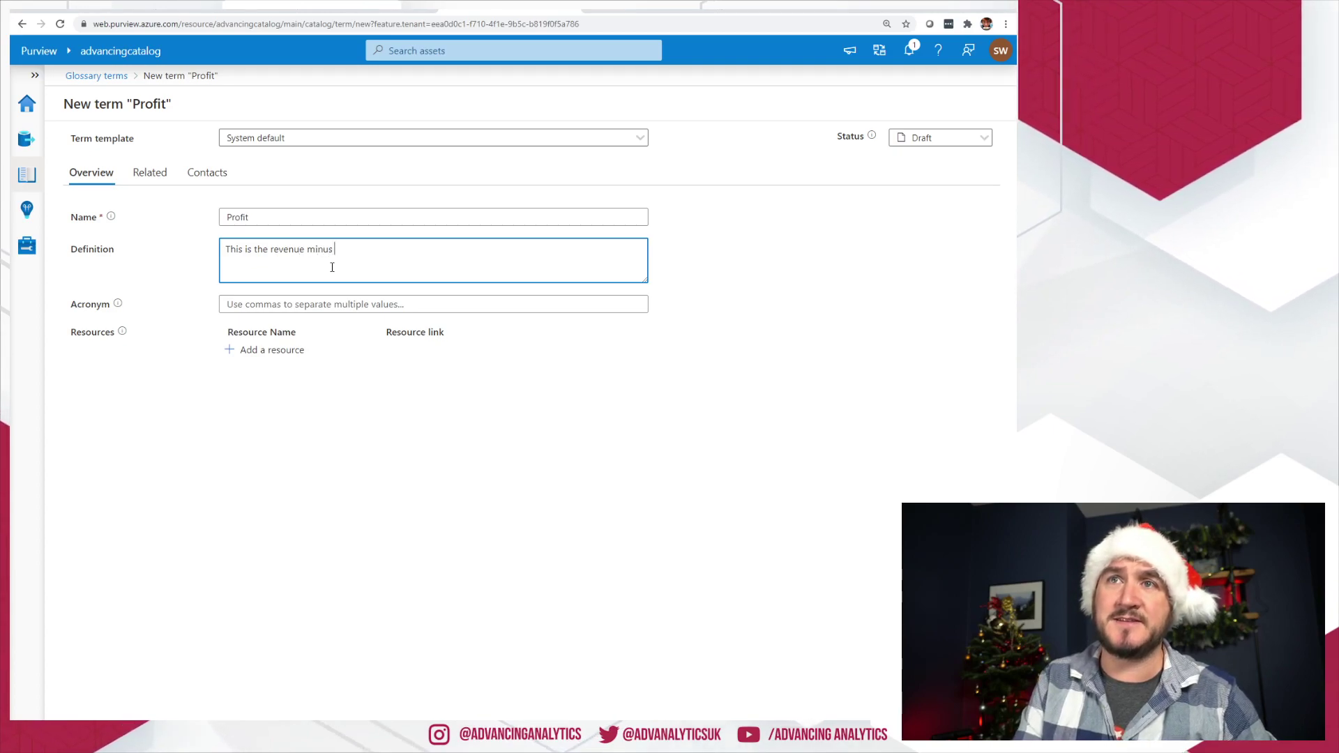
click(272, 305)
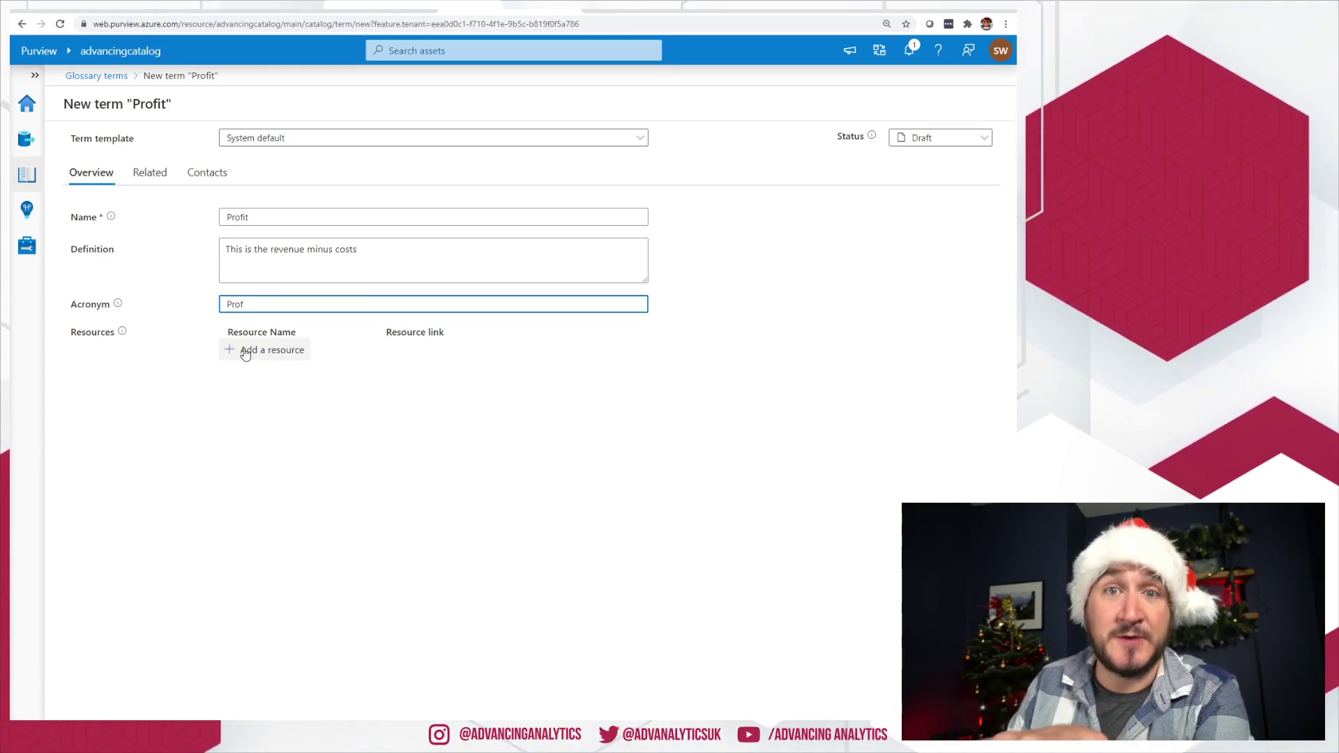
Check the Profit term's related terms and contacts options, create the term and refresh the glossary list.
click(153, 175)
click(276, 219)
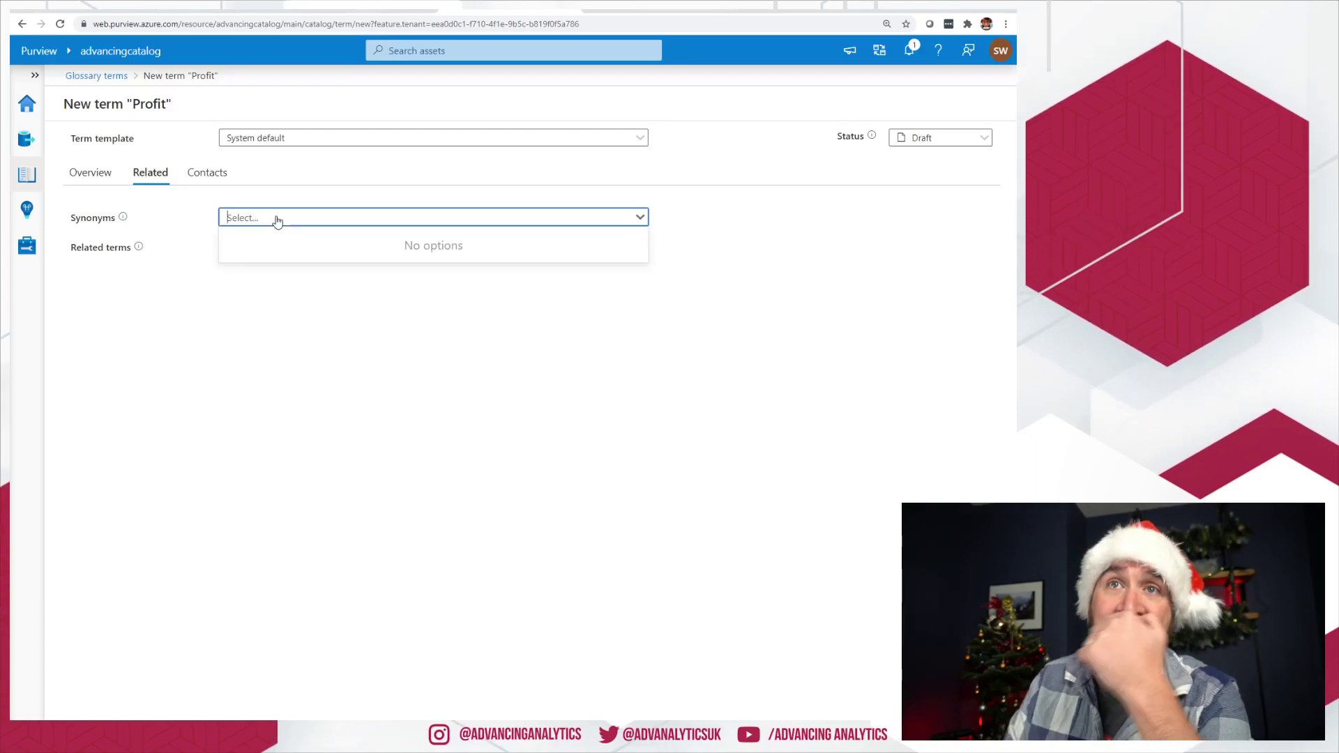
click(265, 325)
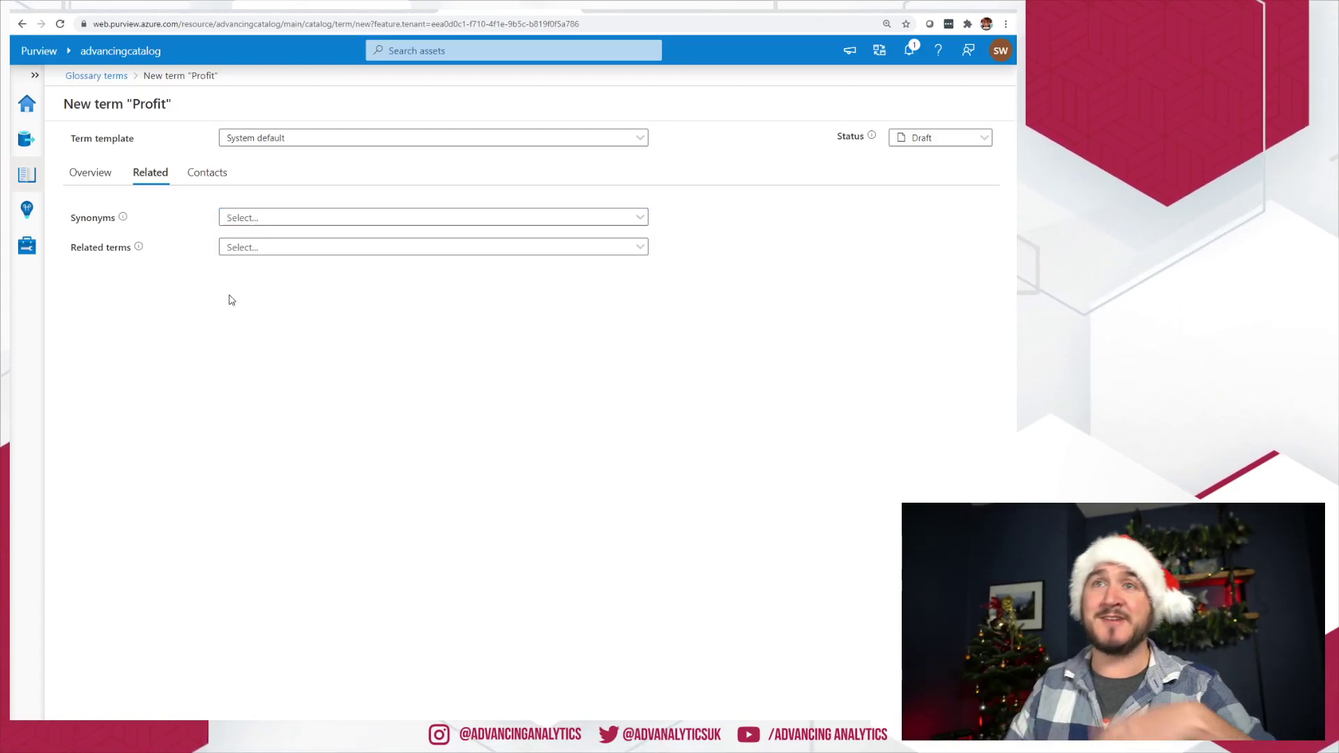
click(202, 171)
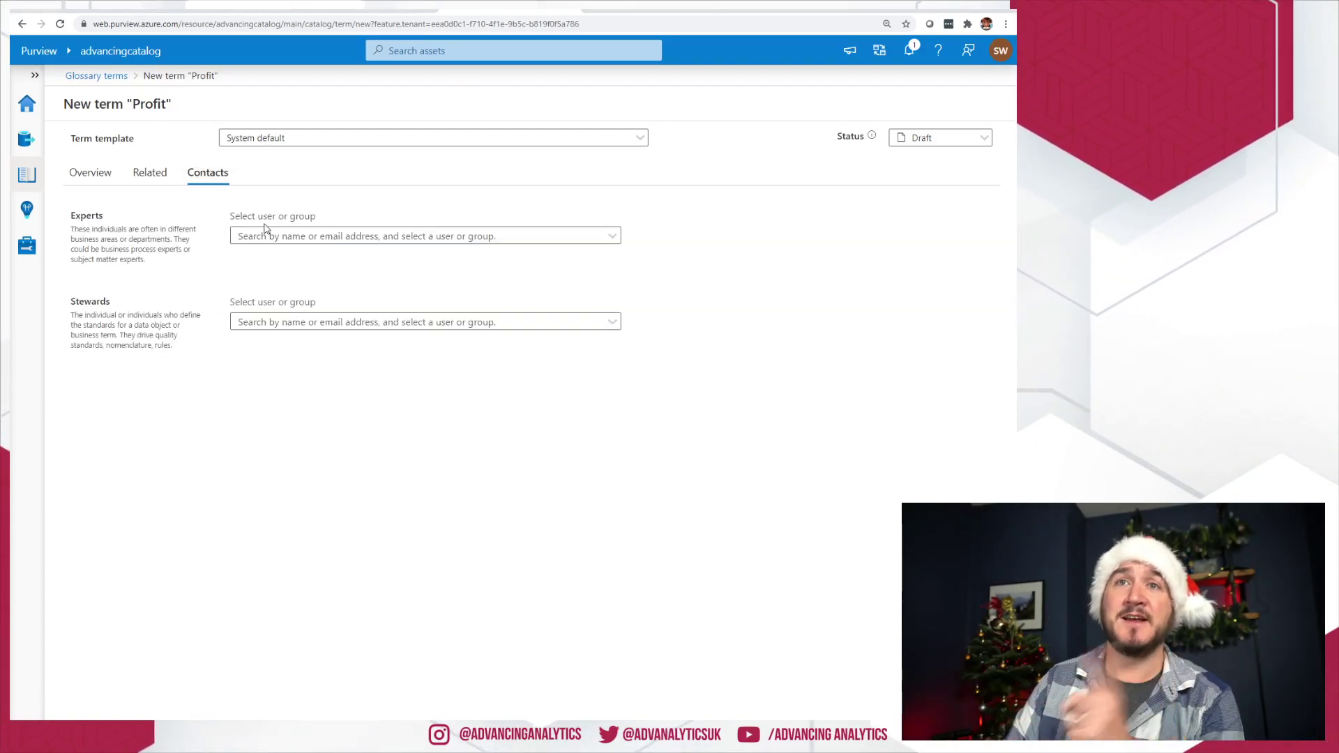
click(252, 323)
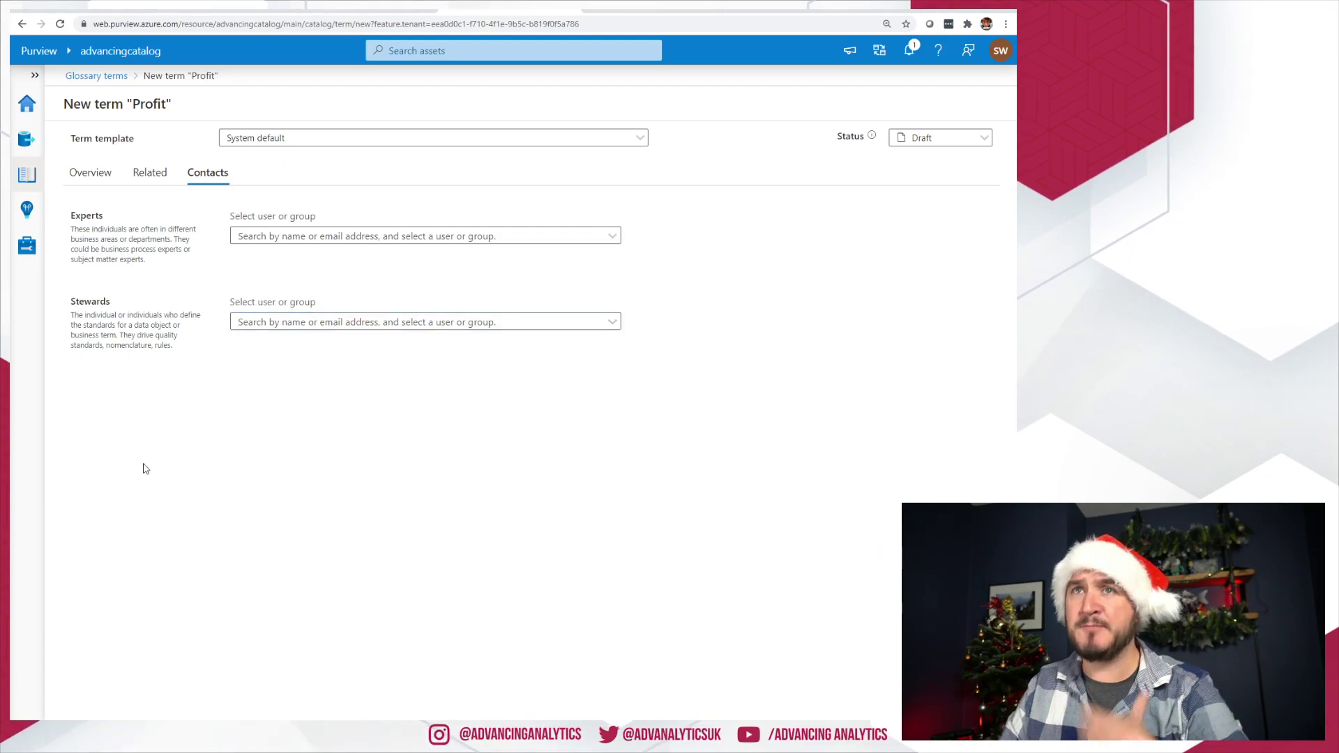
click(91, 733)
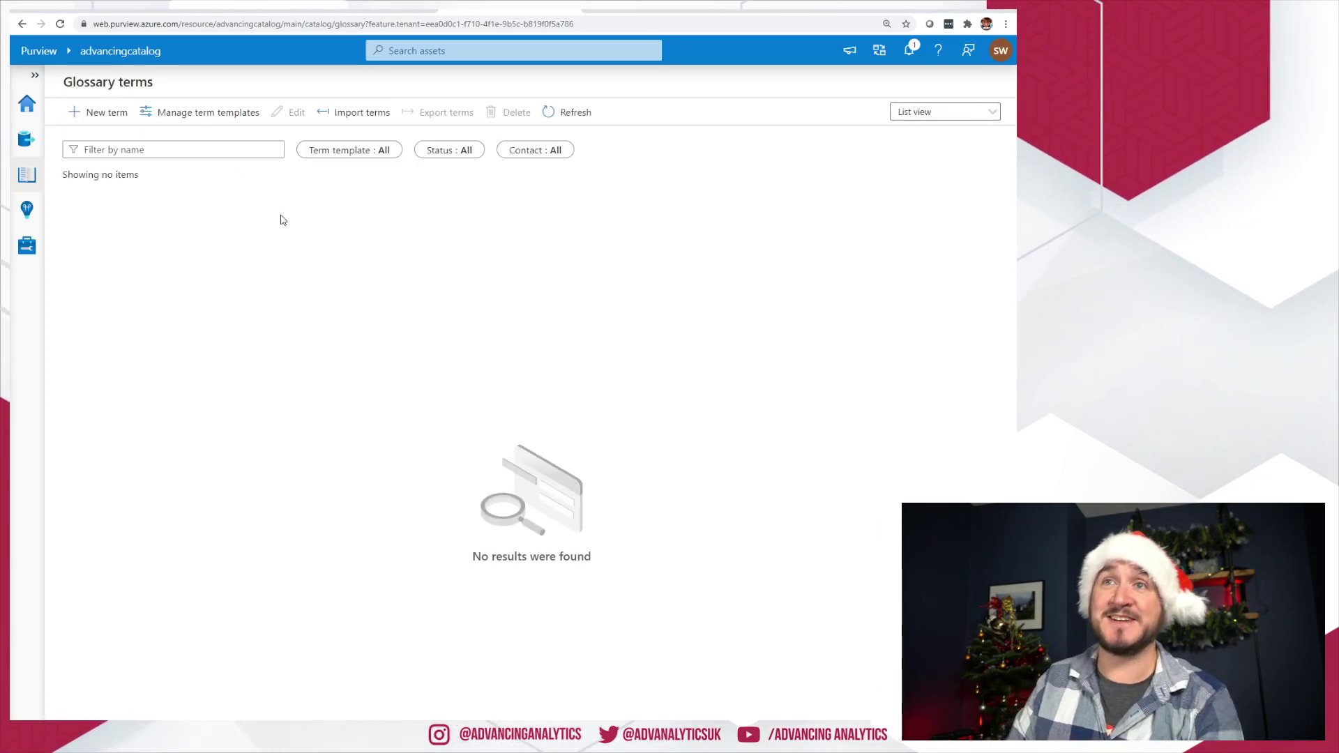
click(572, 123)
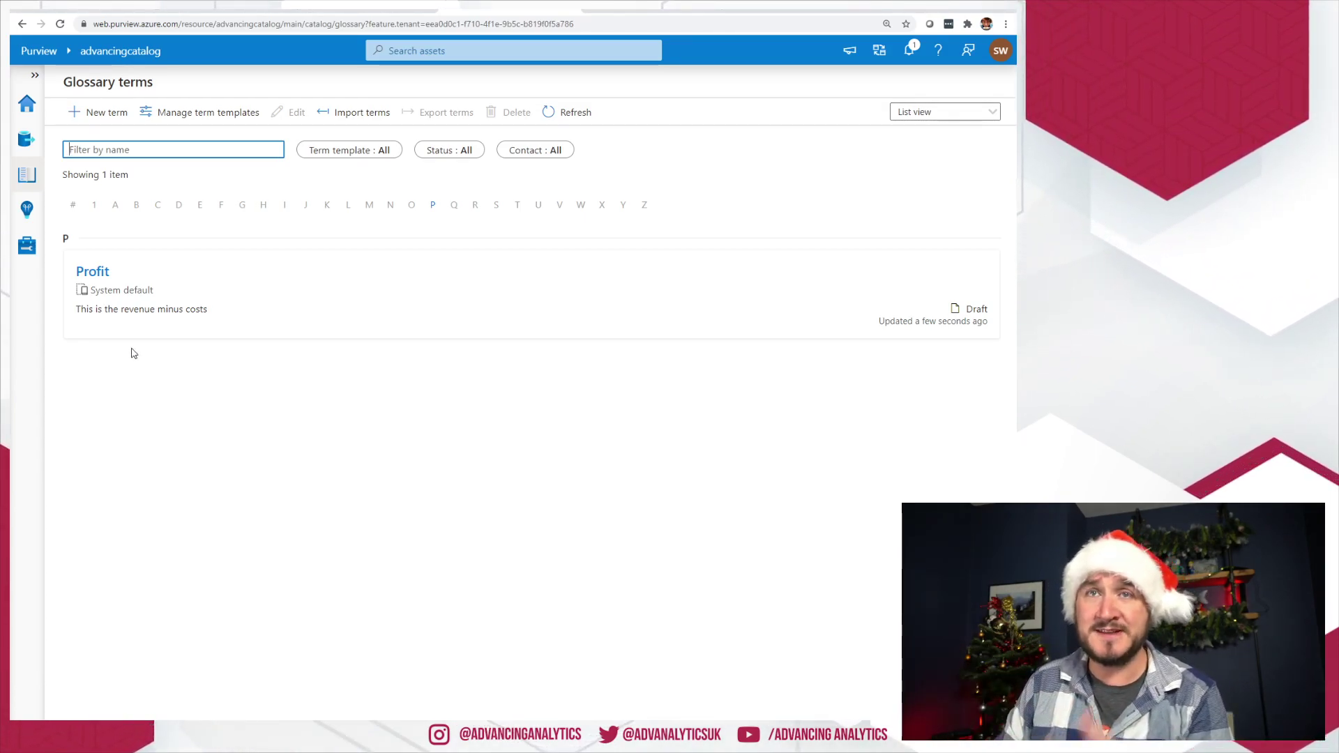
Review the catalog's asset insights per source type, along with the scan and glossary insights.
click(26, 209)
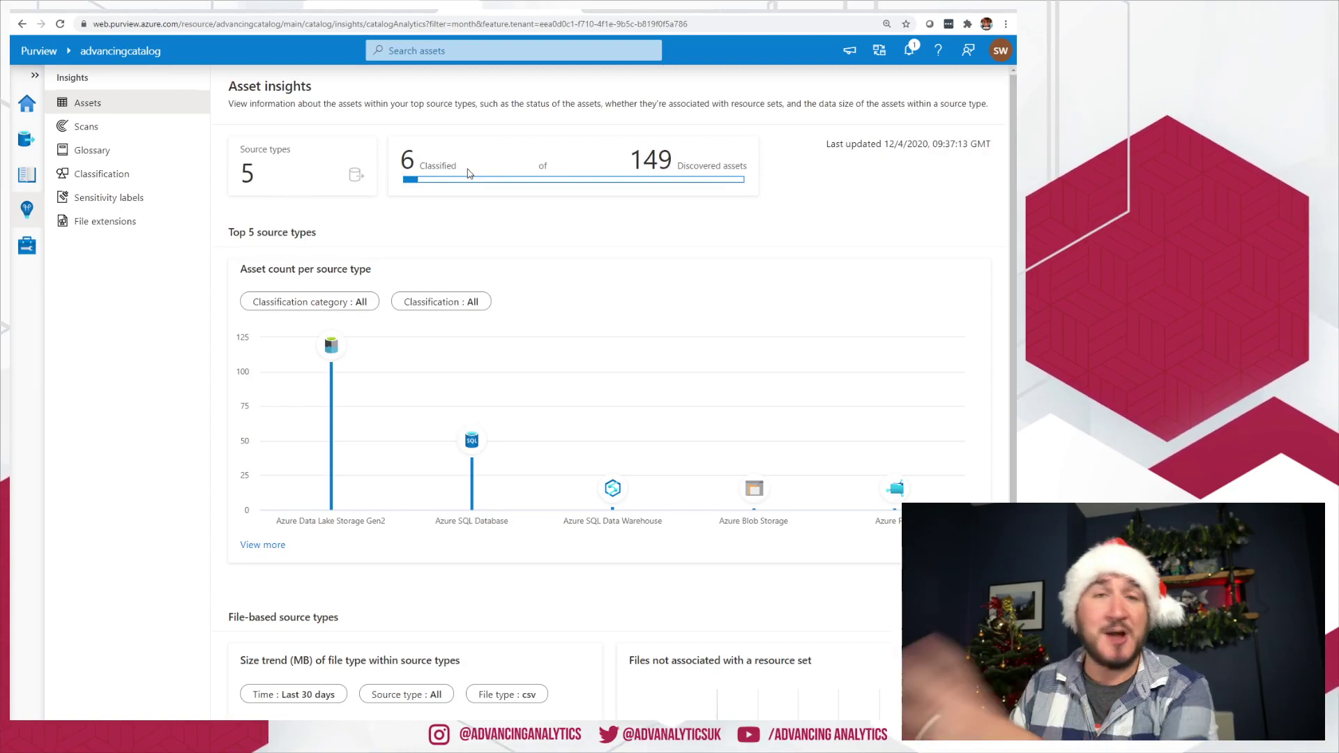
mouse_move(335, 361)
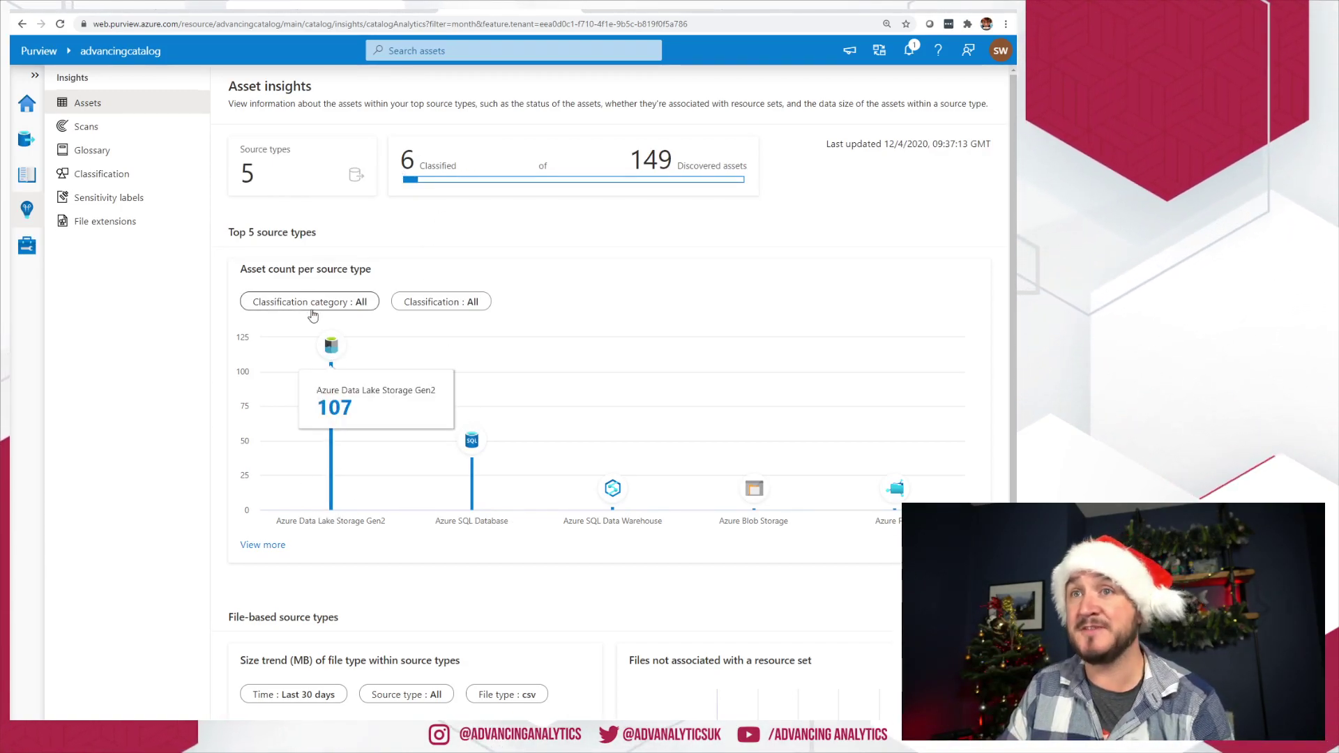
mouse_move(471, 443)
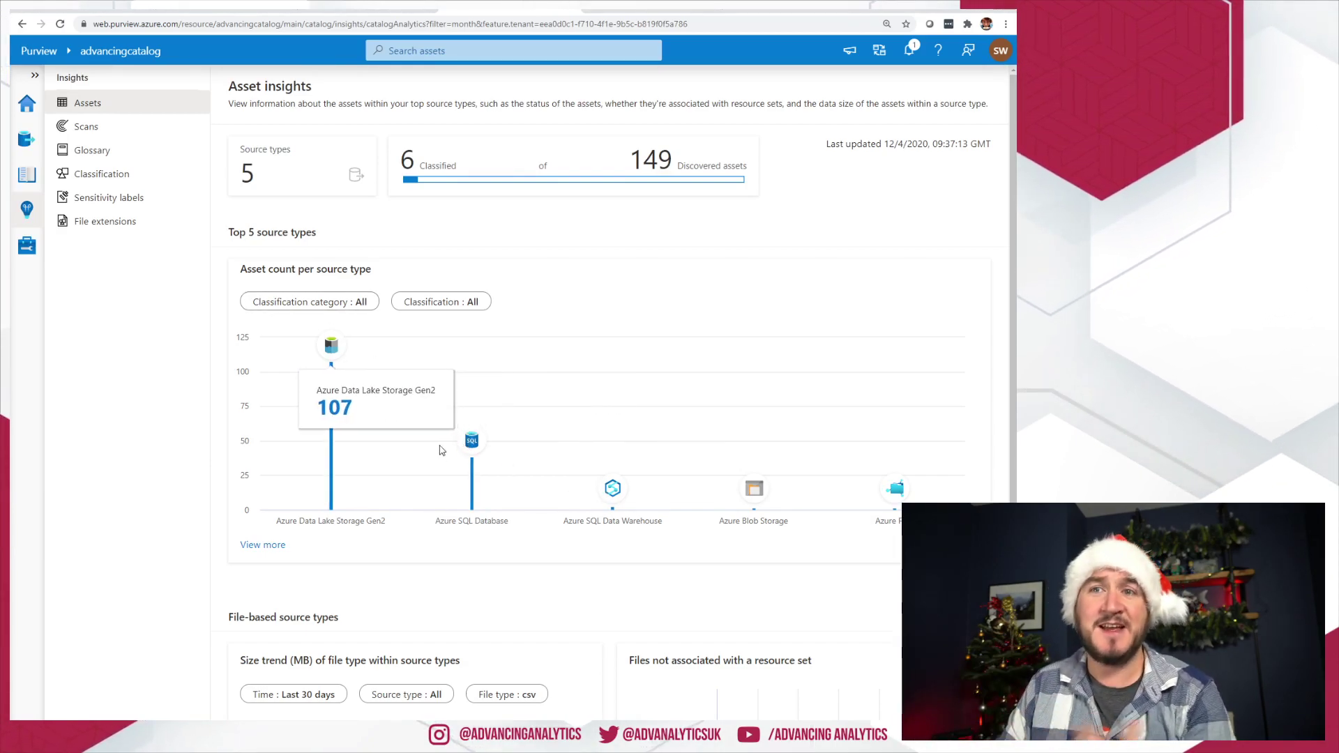
scroll(558, 450, down, 3)
scroll(558, 436, up, 3)
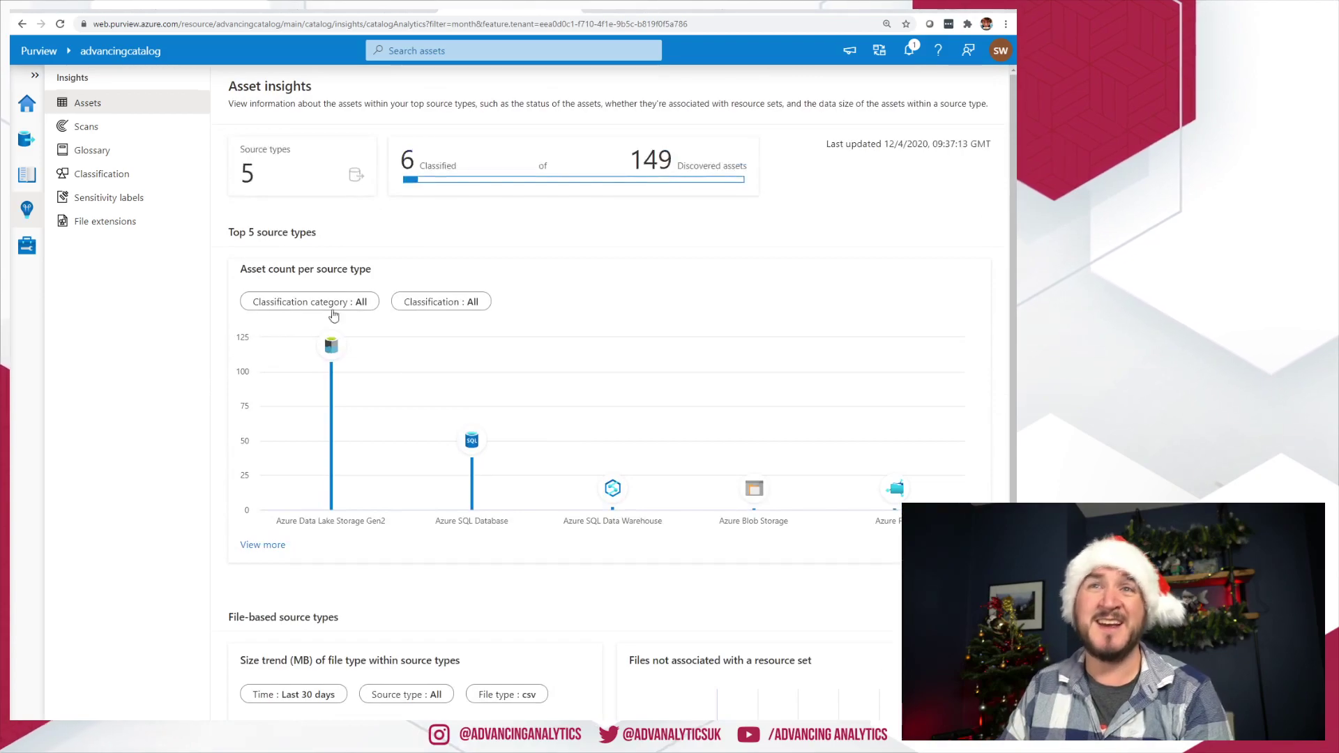
click(67, 128)
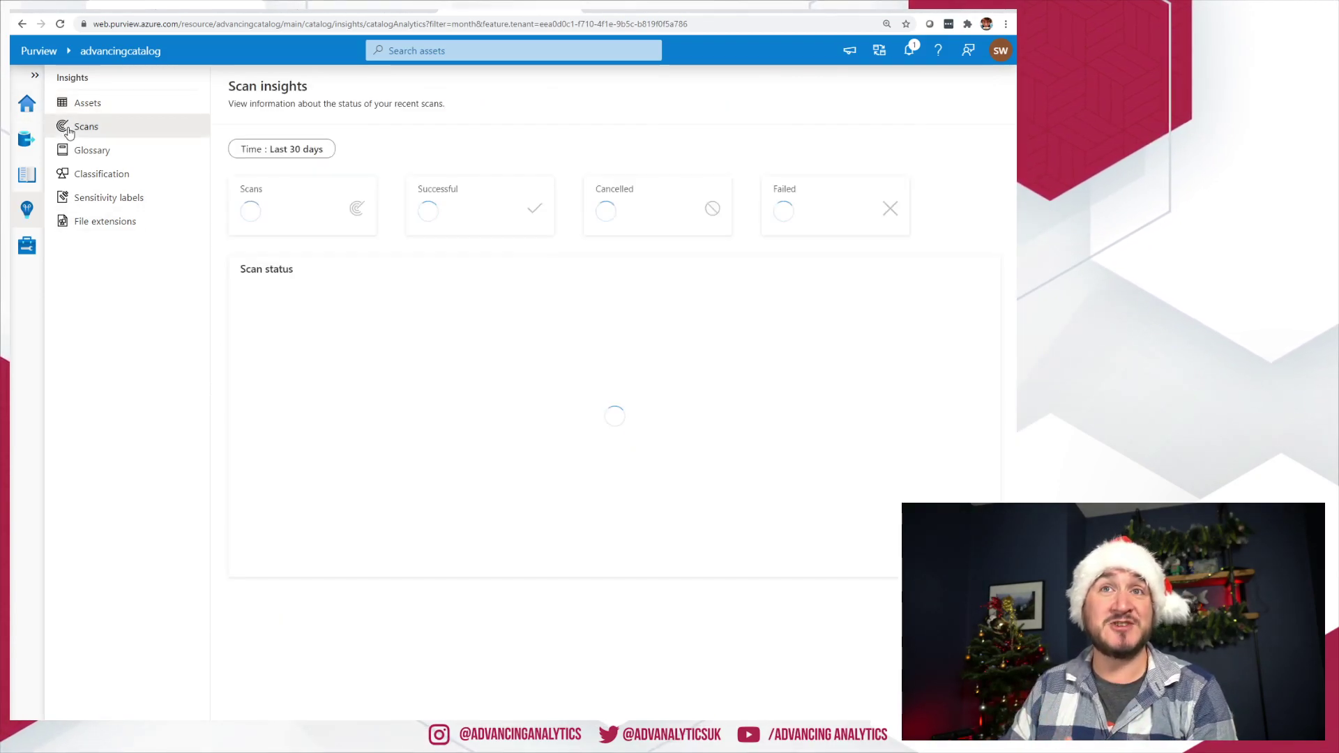
click(81, 153)
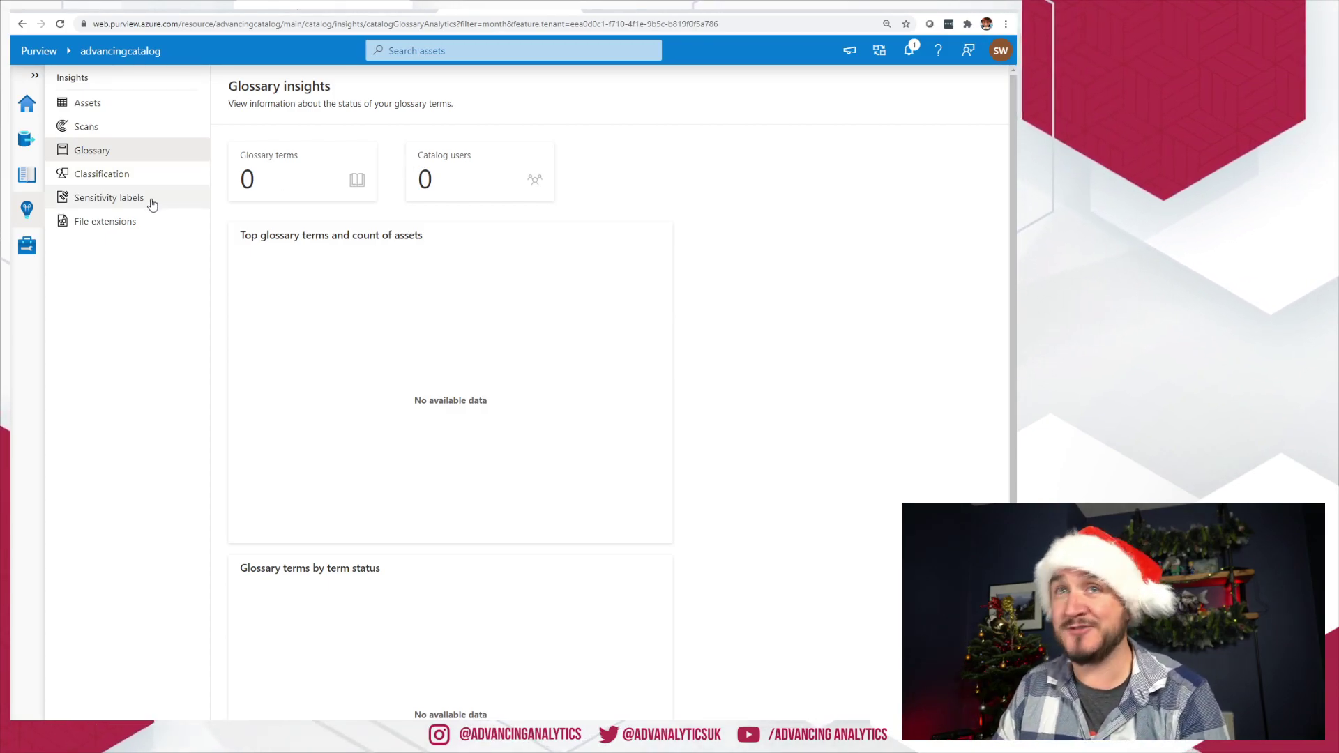
Examine the classification insights for sources, files and tables, and open the sensitivity labels insights.
click(132, 179)
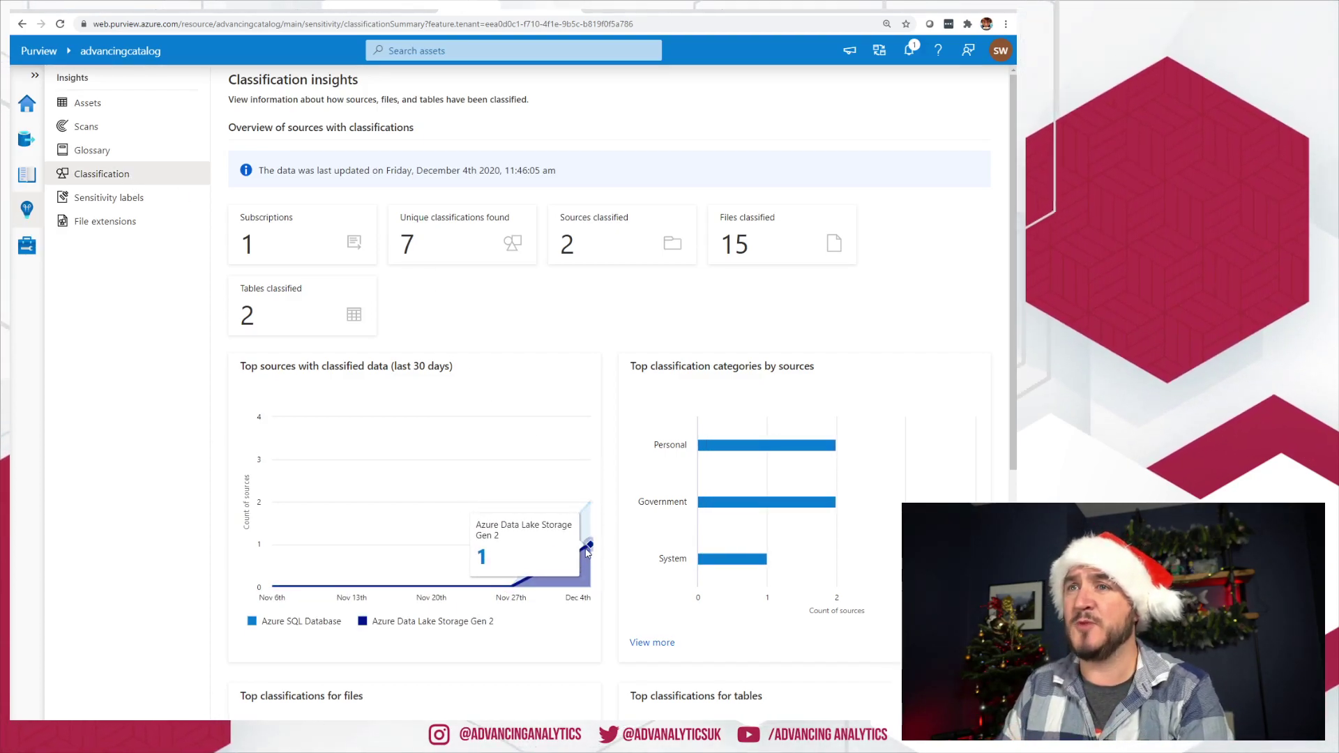
mouse_move(768, 448)
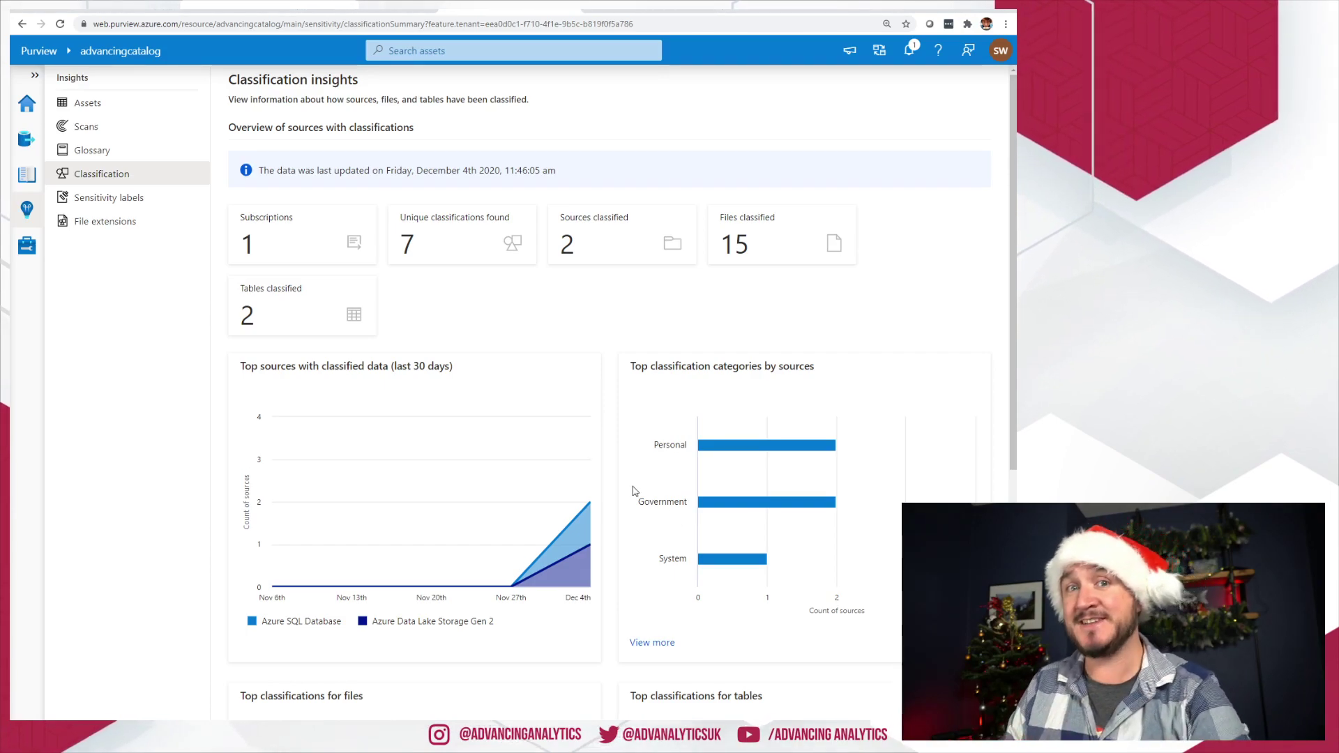
scroll(738, 499, down, 5)
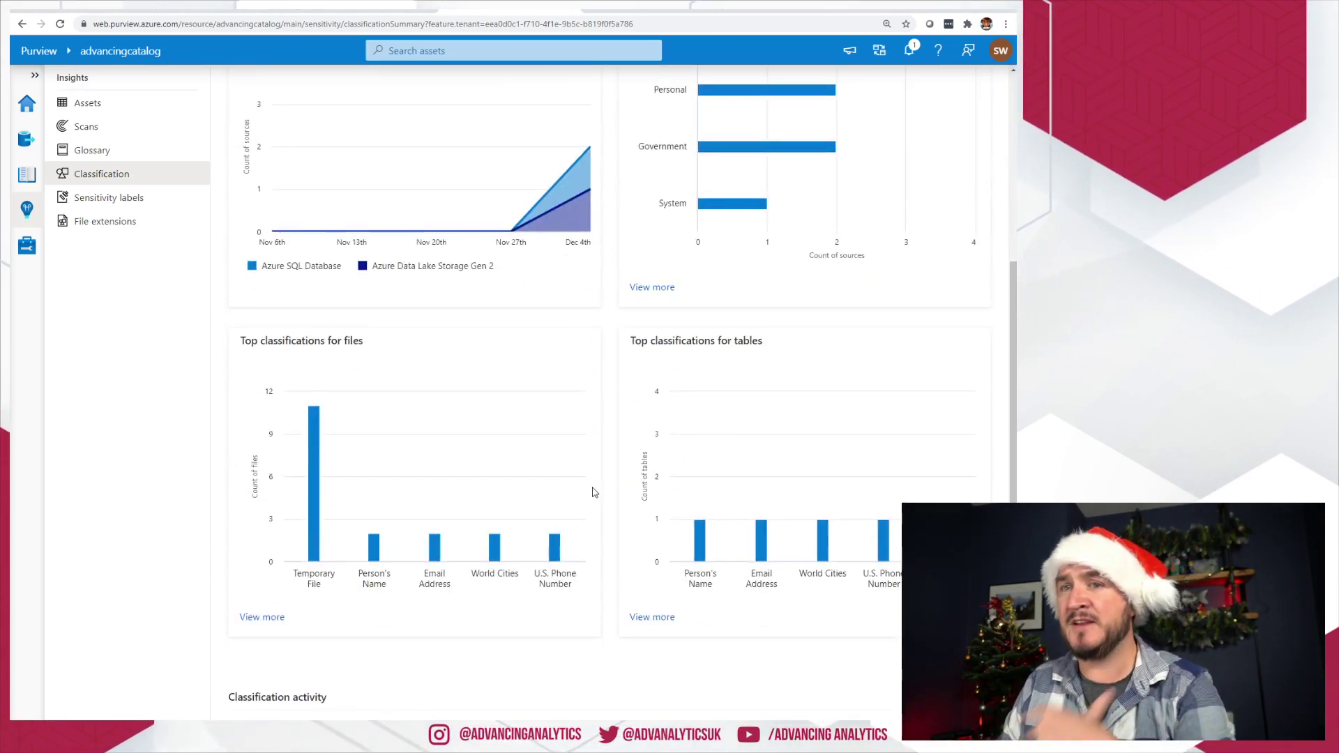
scroll(594, 492, up, 5)
click(115, 208)
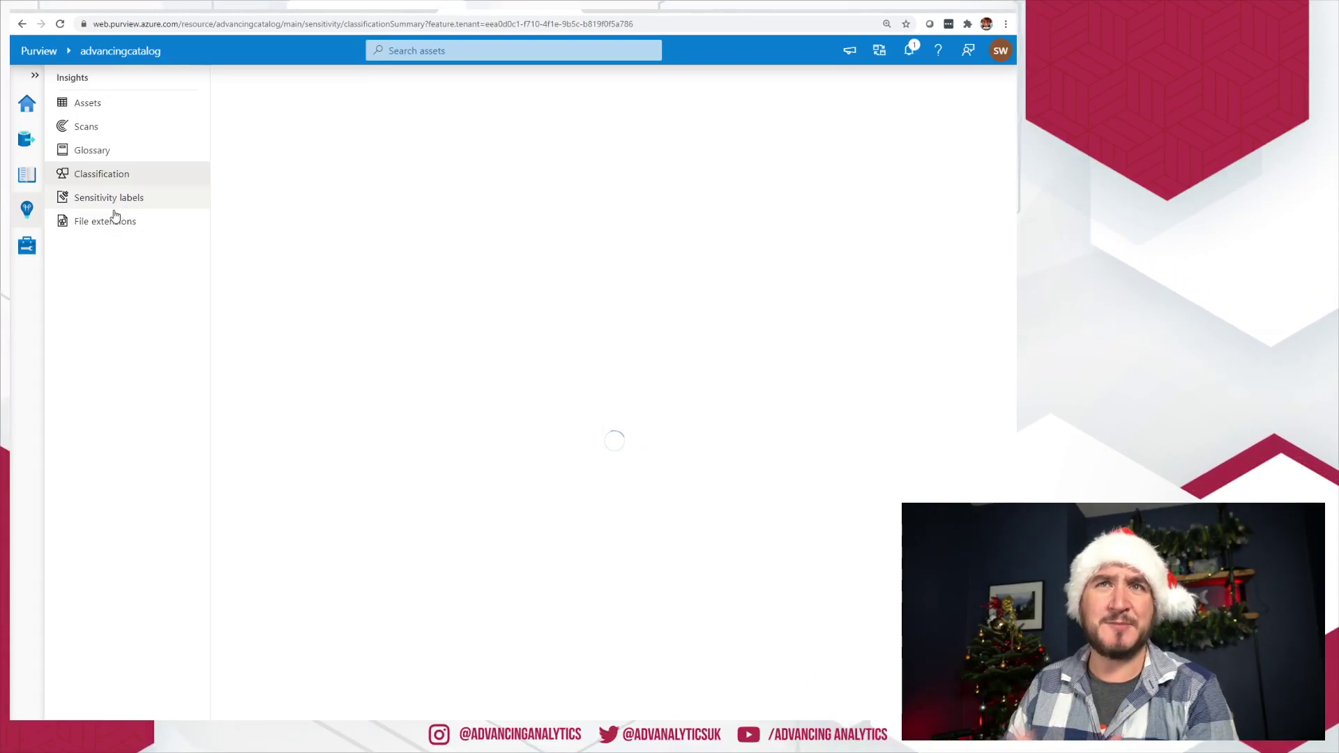
Review the file extension insights for recently scanned files and return to the asset insights.
click(105, 222)
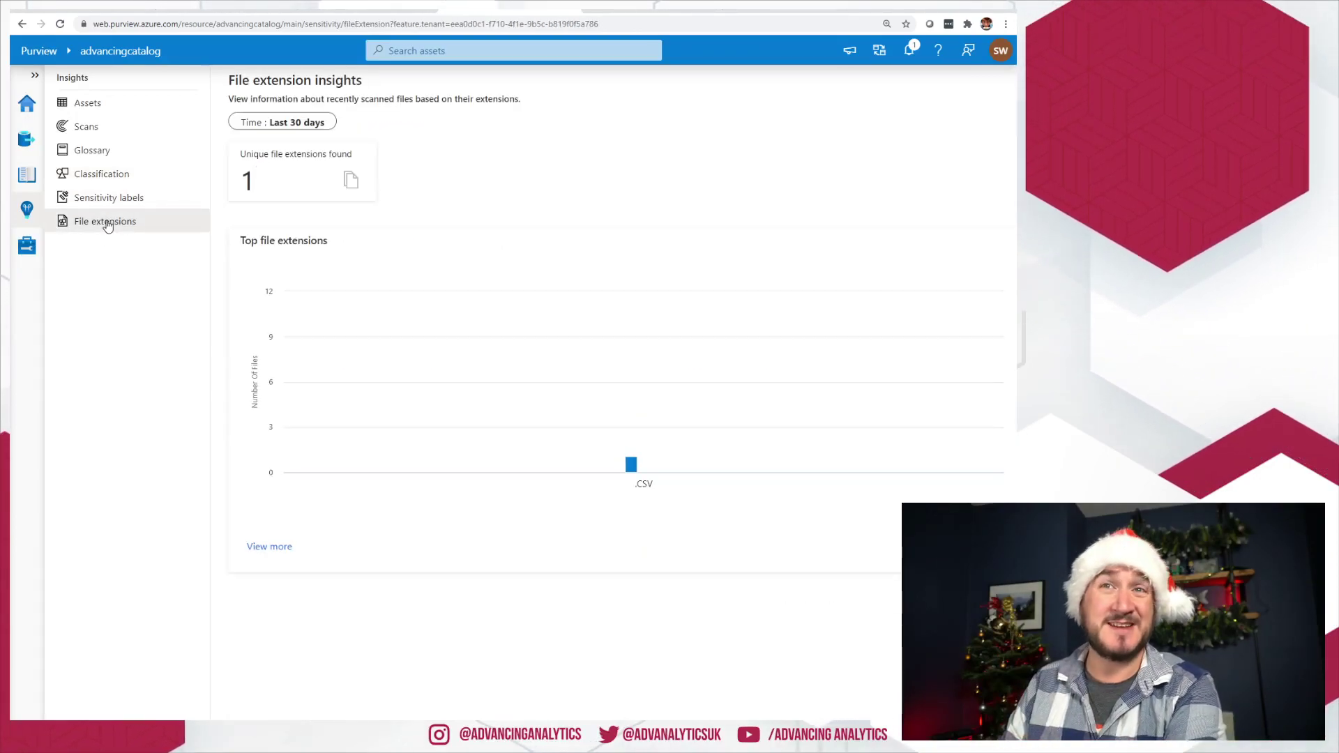
mouse_move(645, 405)
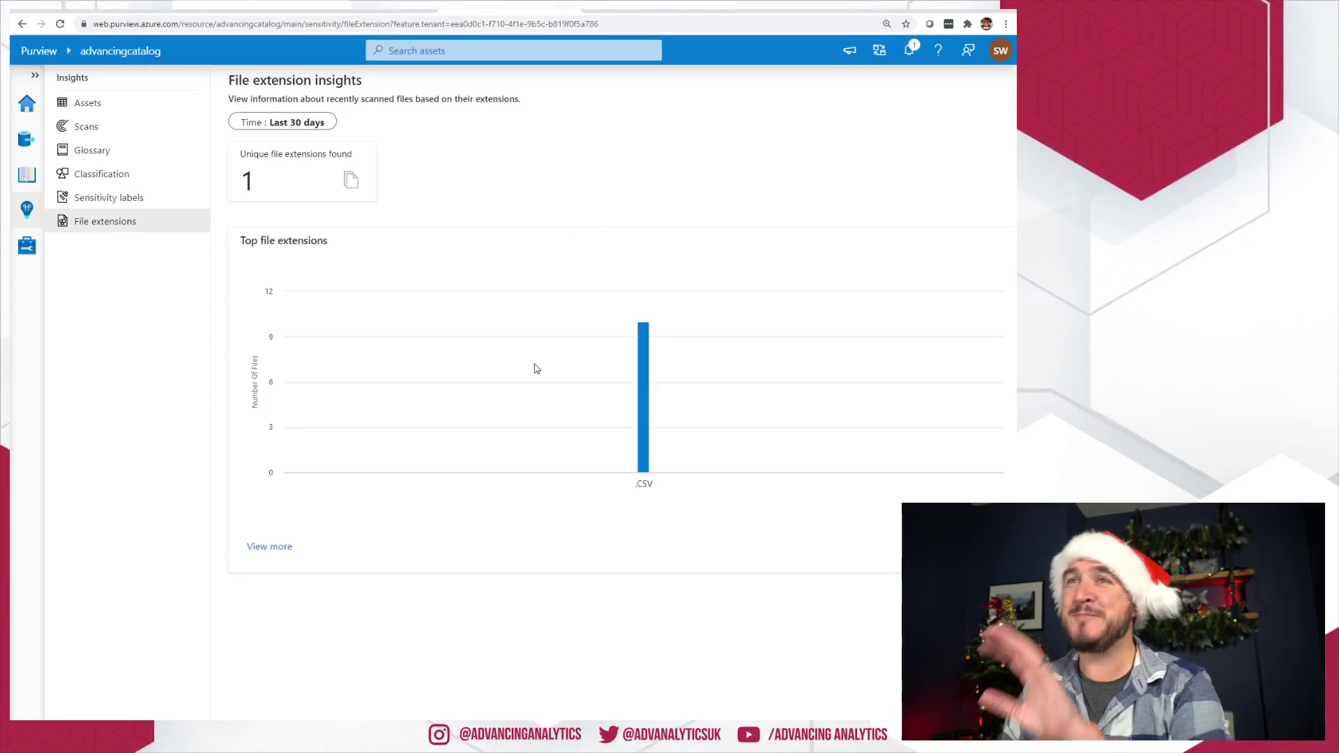
click(90, 104)
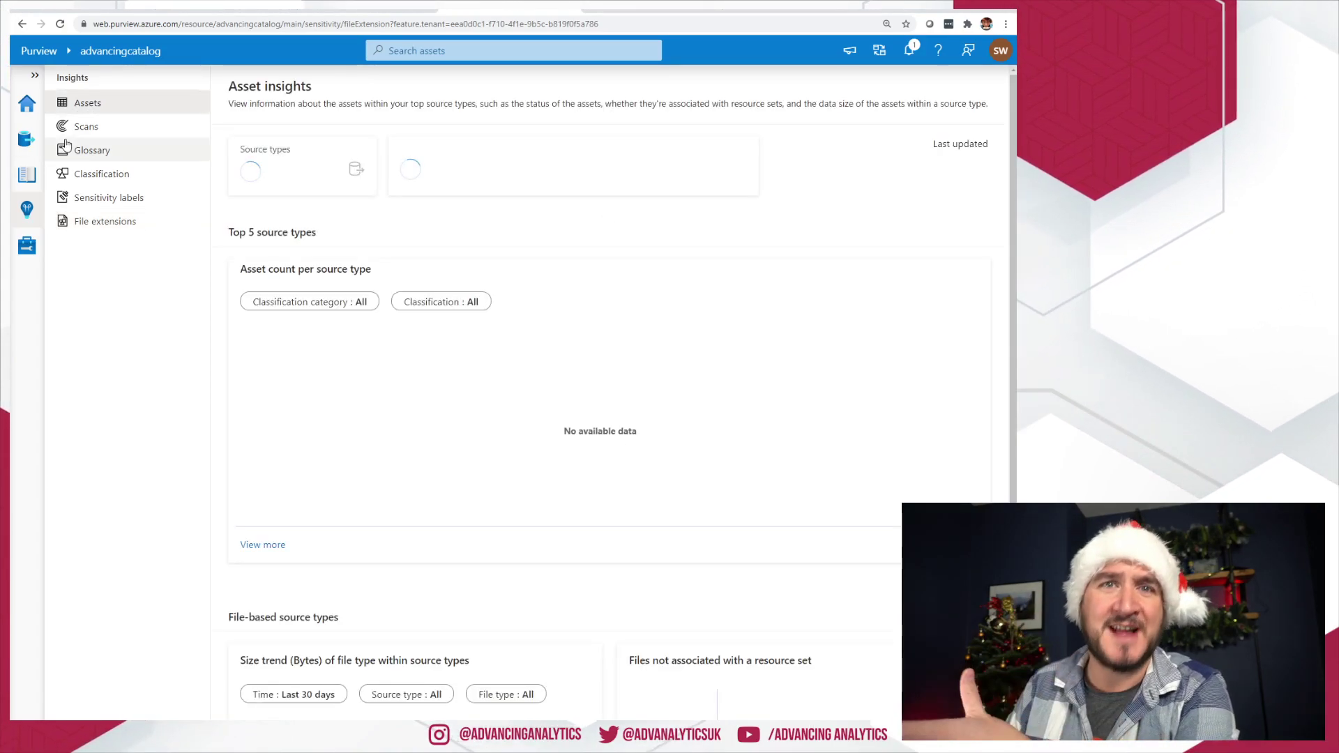
Review the system and custom scan rule sets in the catalog's management settings, along with the system classification rules.
click(27, 244)
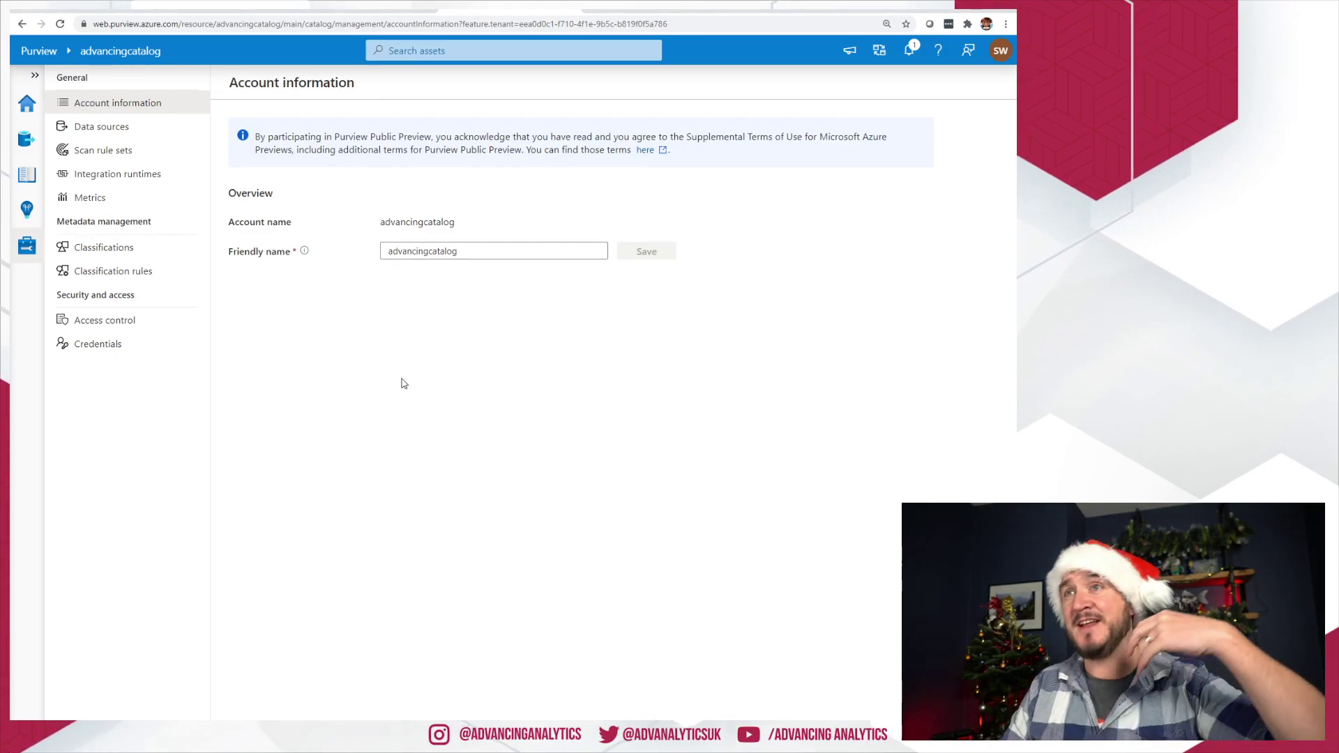
click(104, 150)
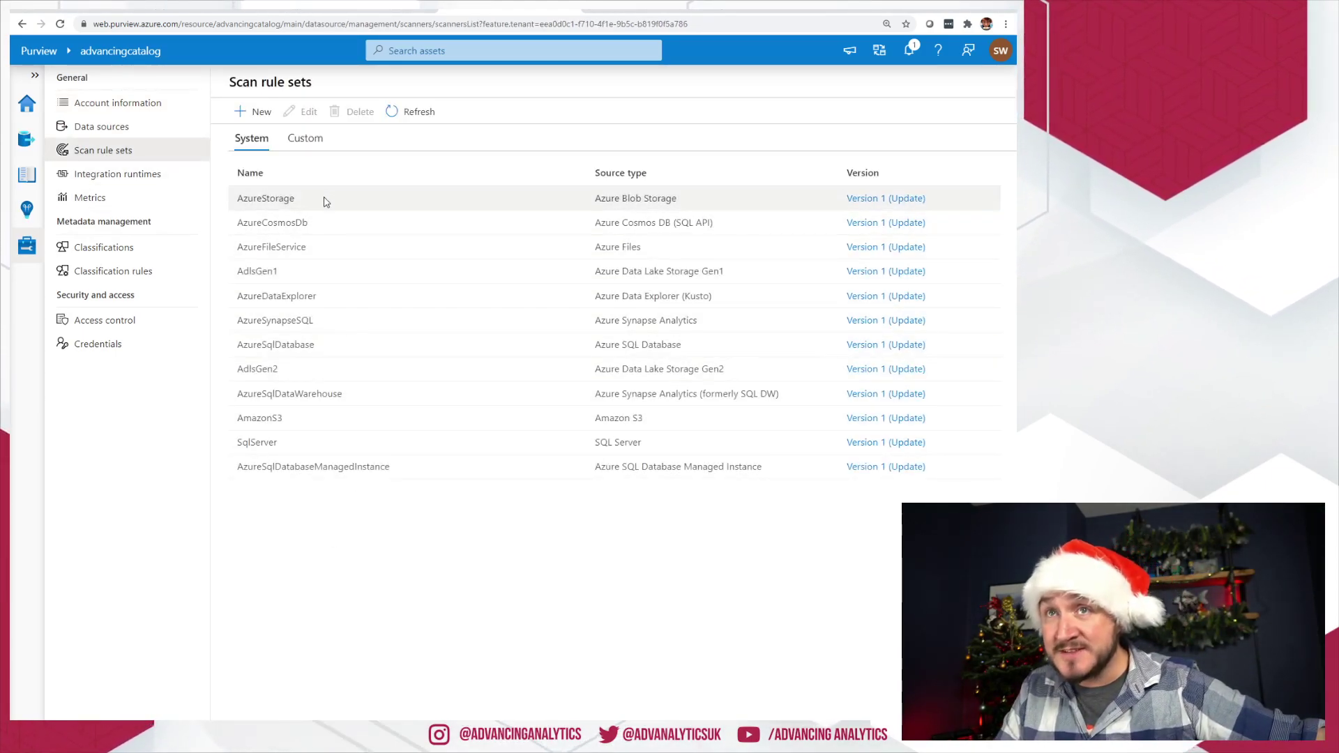
click(304, 142)
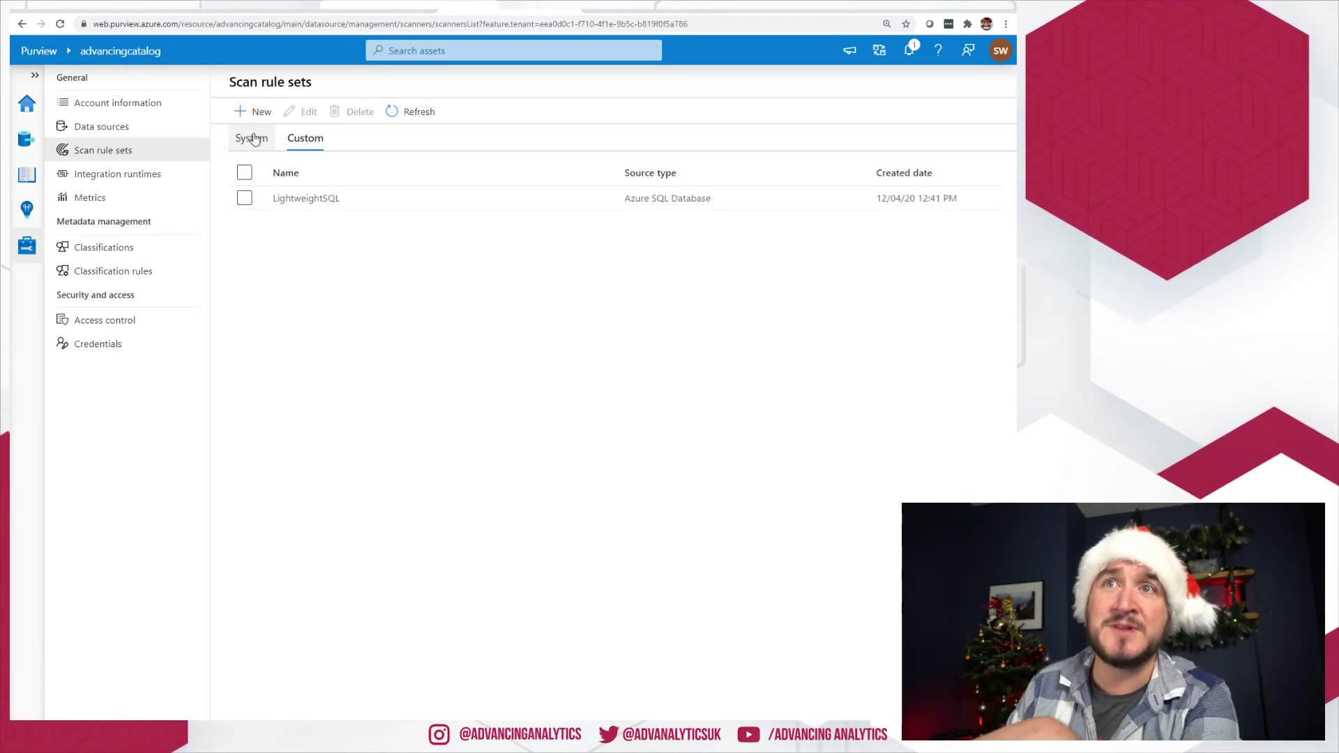
click(252, 138)
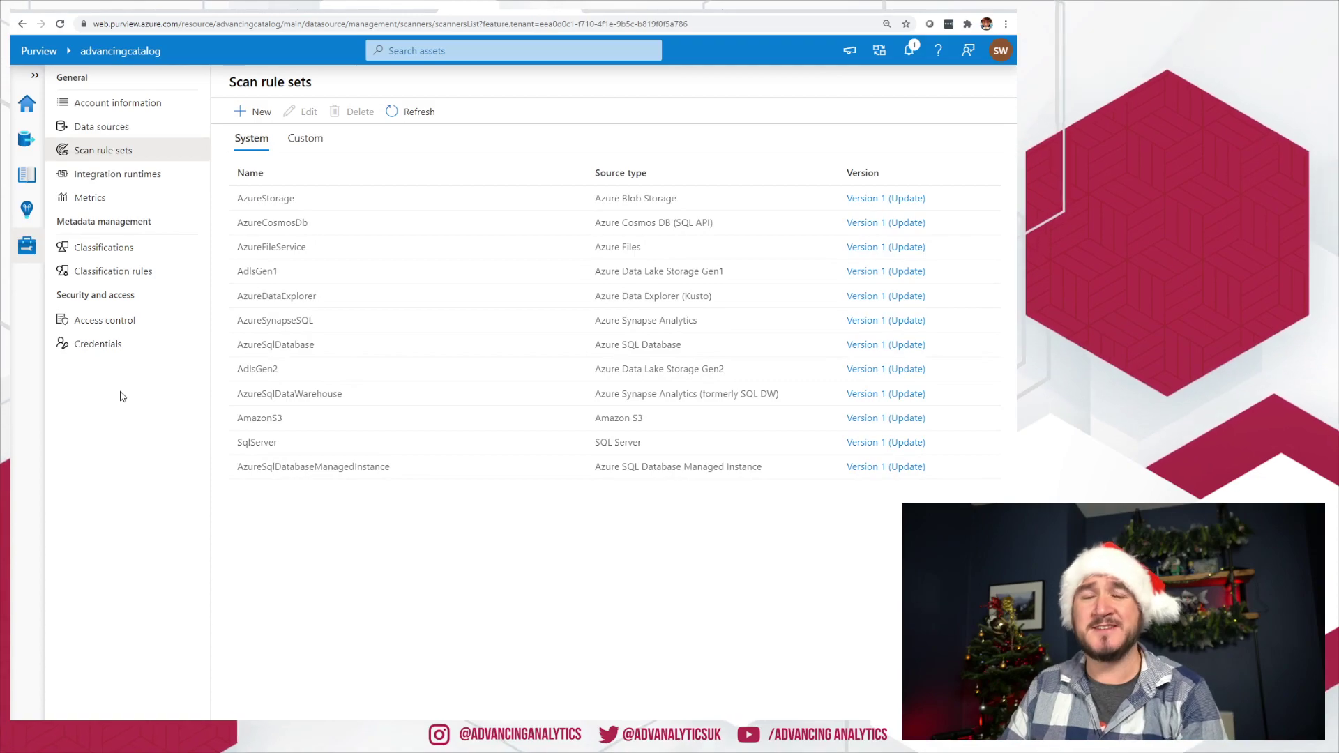
click(140, 268)
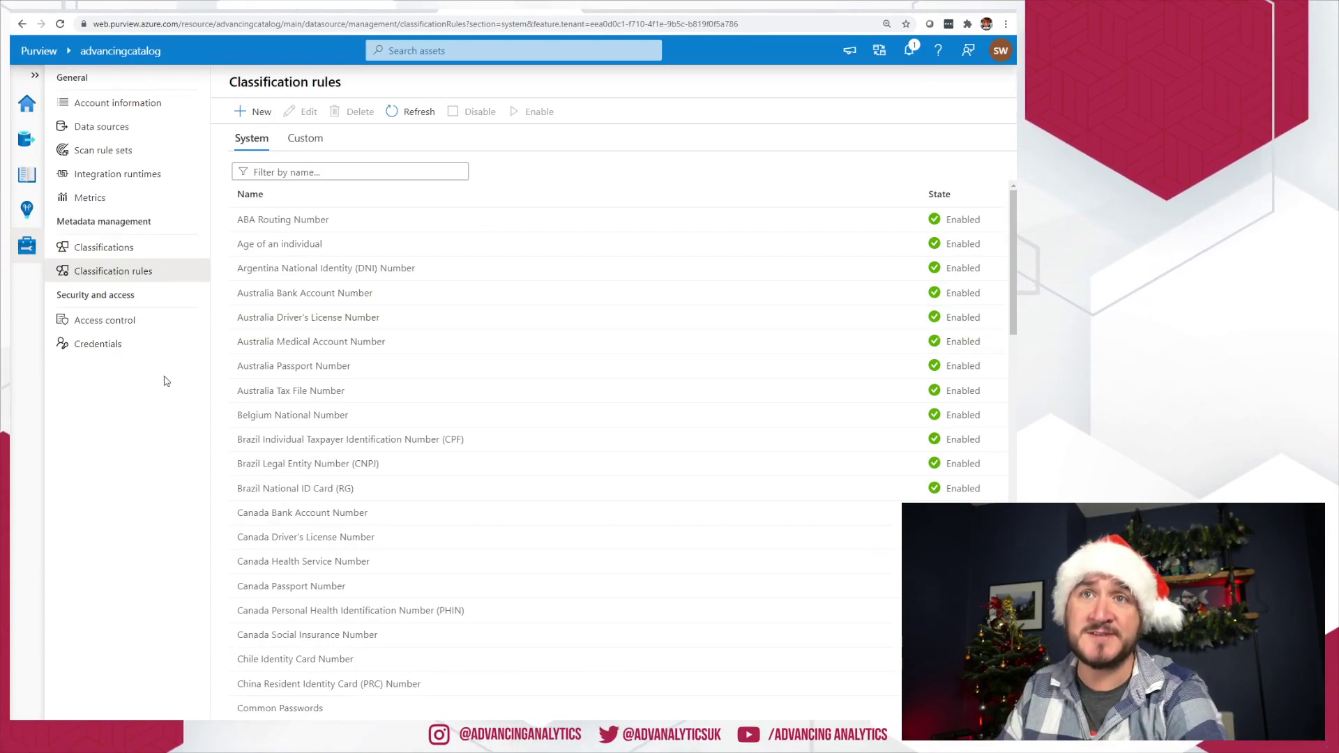
View the catalog's home page and the map of registered sources, and return to the home page.
click(27, 106)
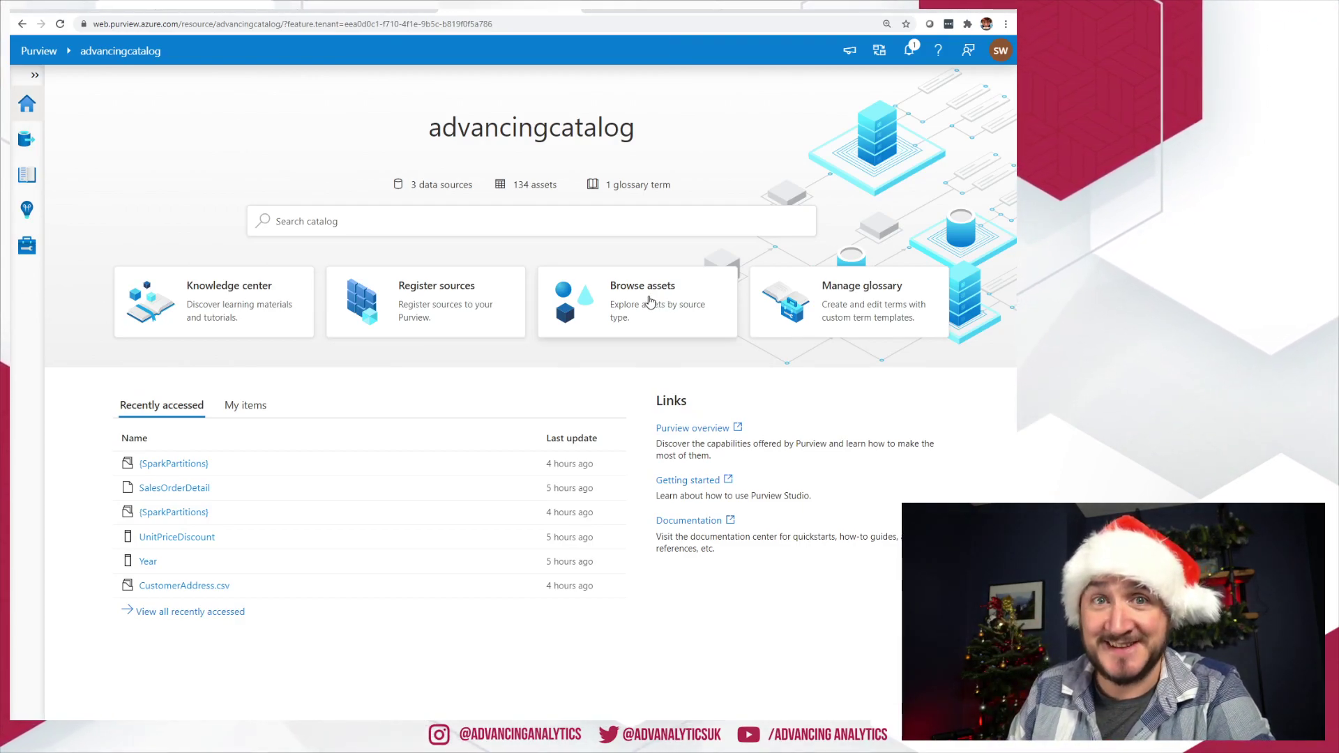
click(15, 139)
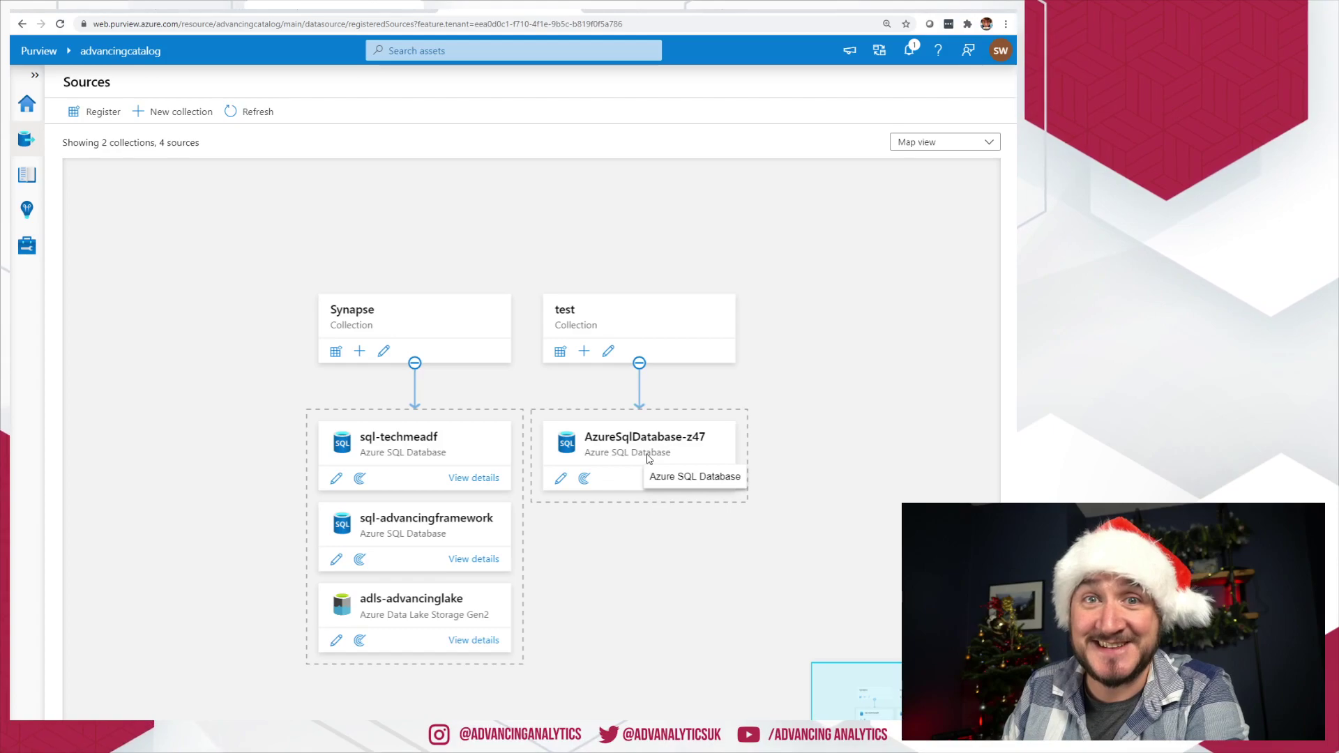
click(28, 106)
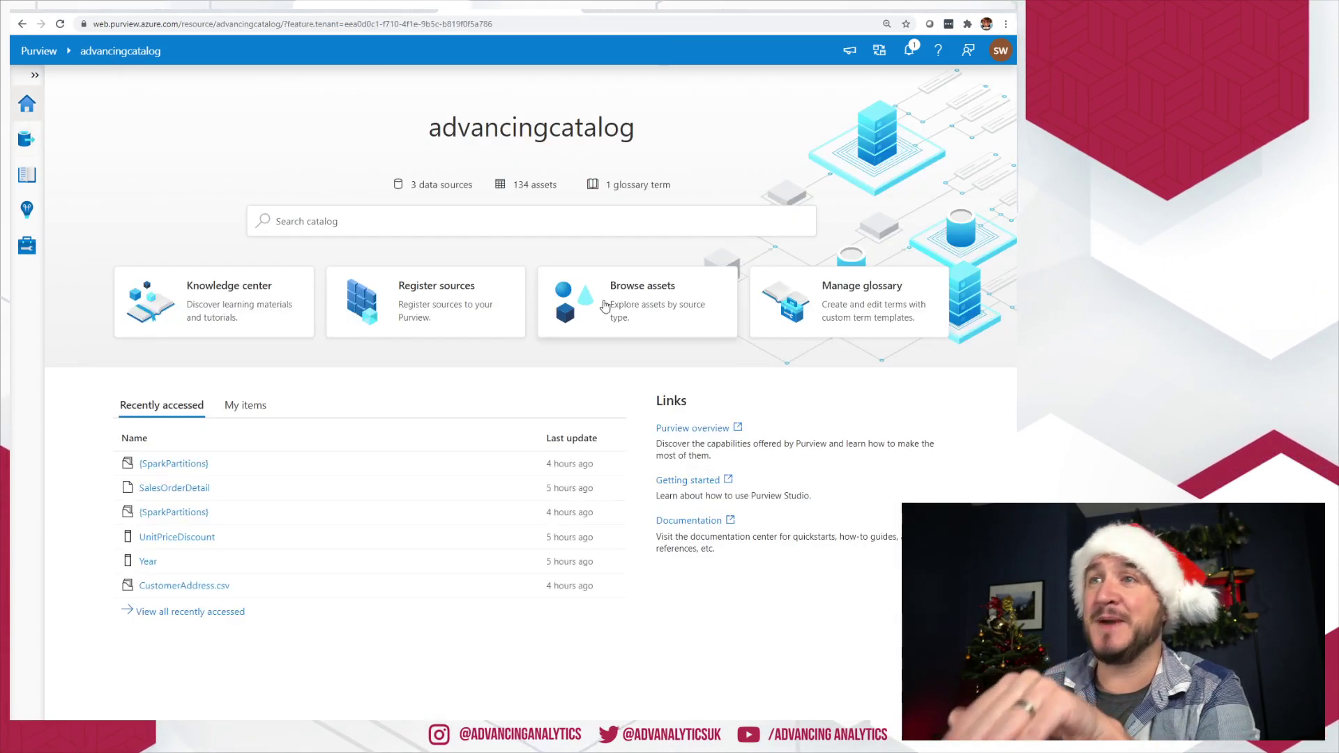
Browse the Azure SQL Database assets and list the tables in the SalesLT schema of AdventureWorks.
click(641, 316)
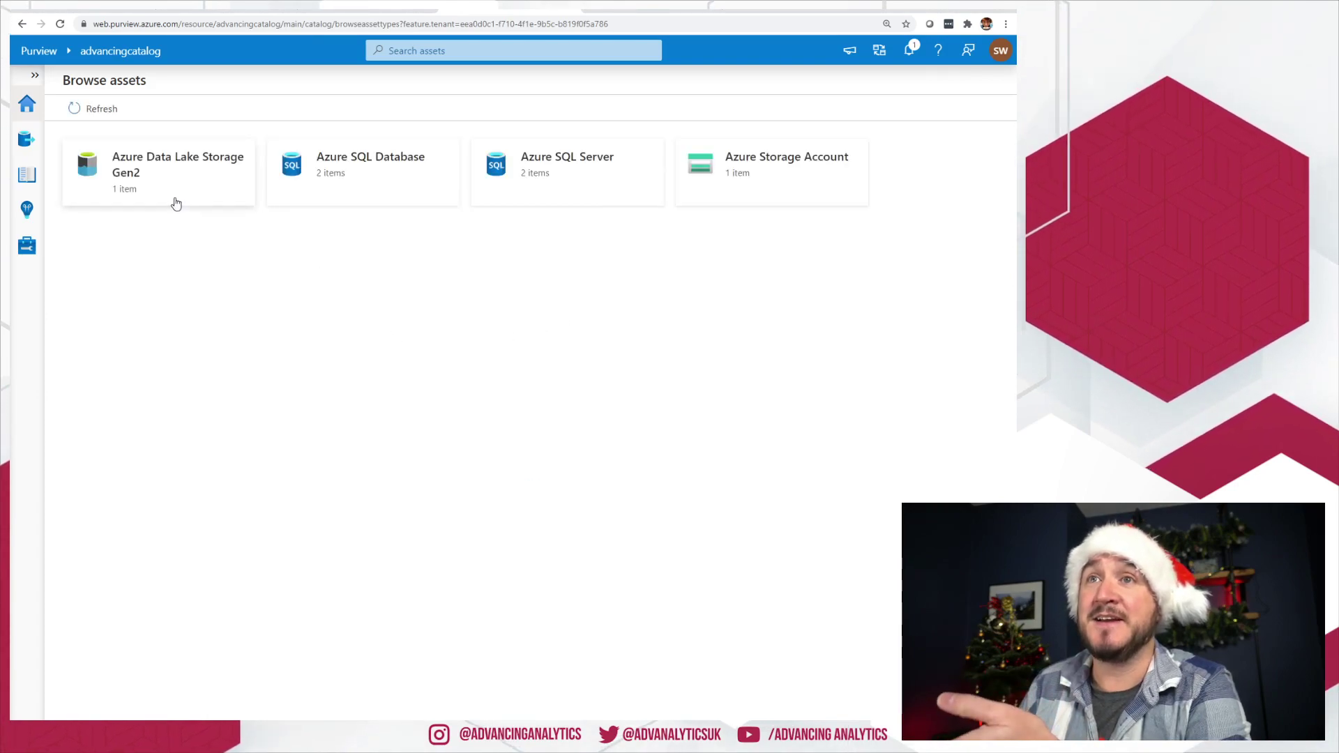
click(390, 182)
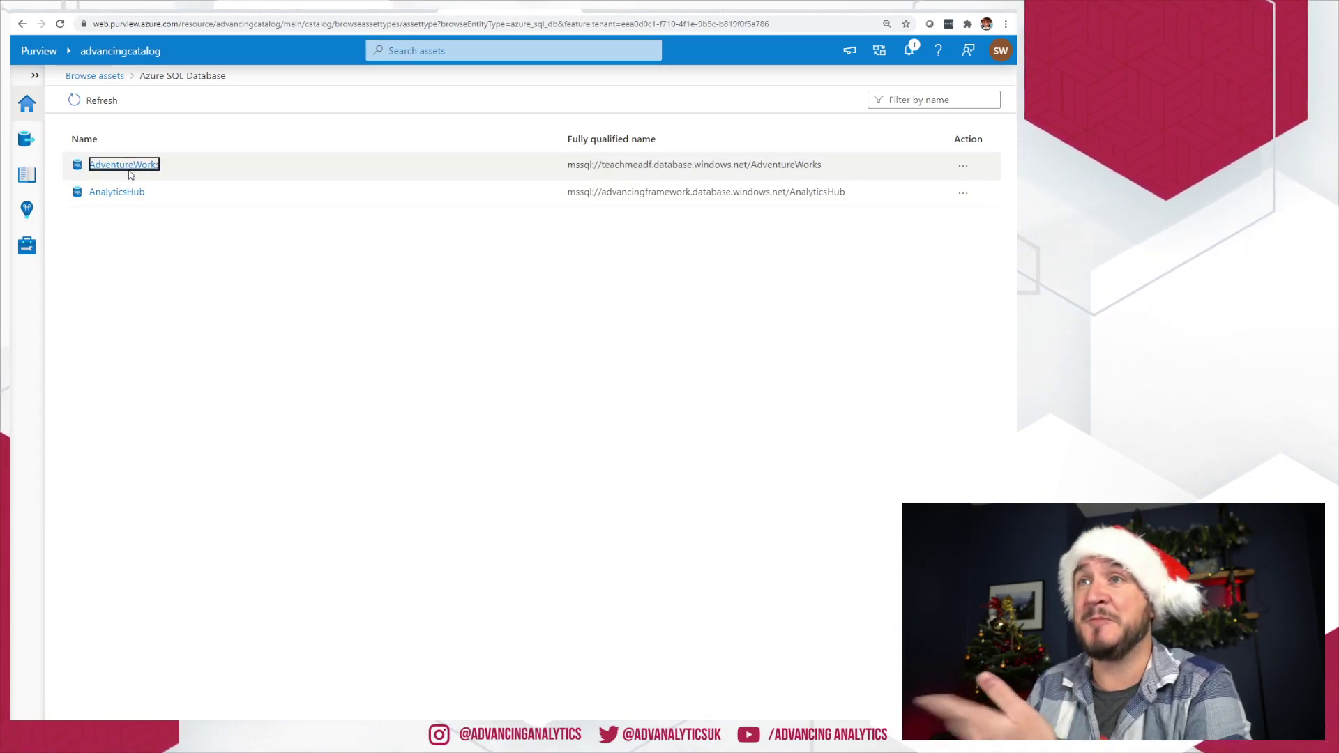
click(129, 174)
click(120, 172)
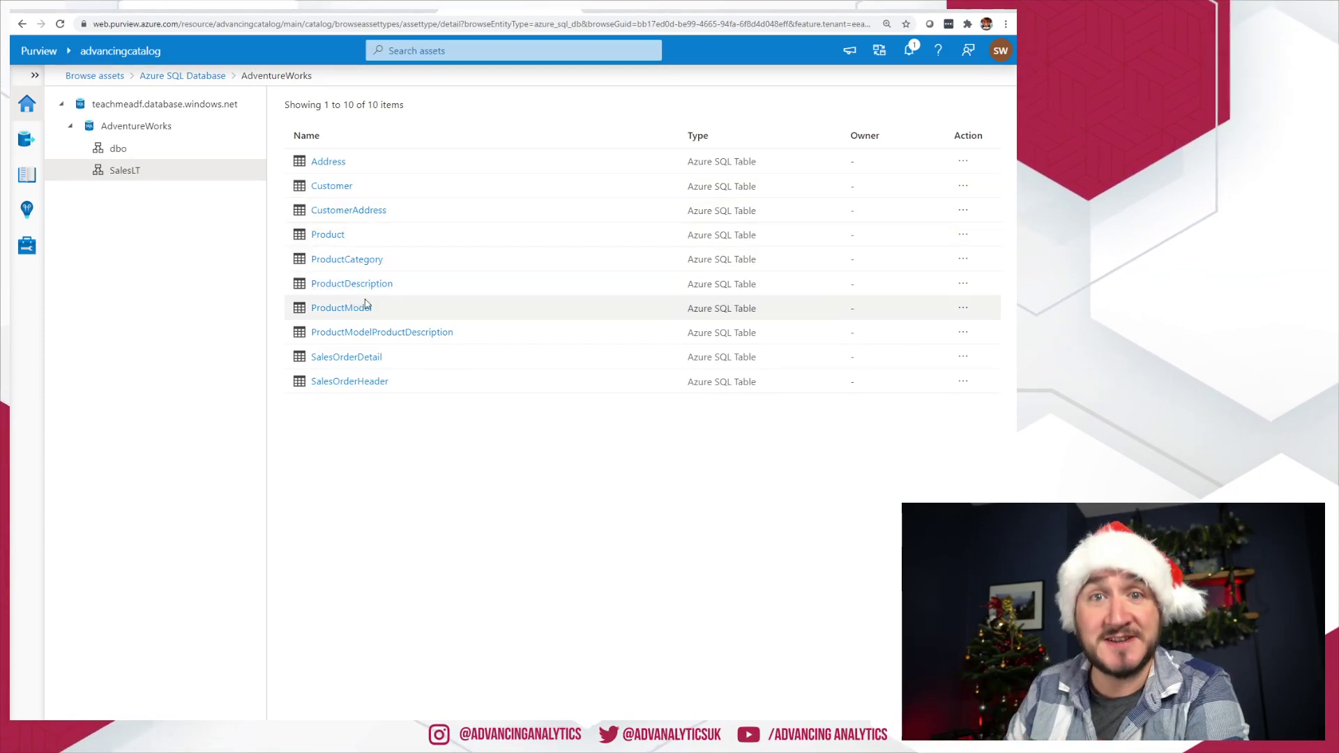
Examine the ProductCategory table's overview properties and its column schema.
click(340, 259)
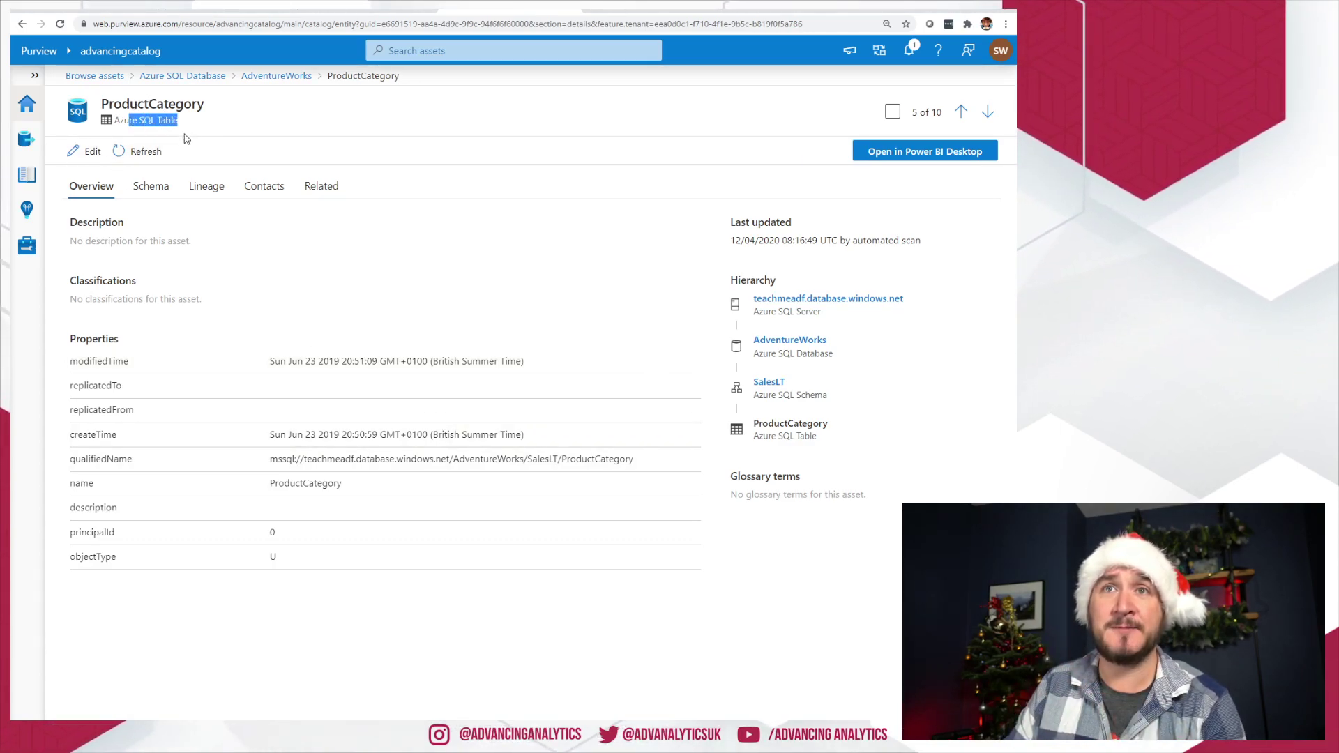
click(268, 466)
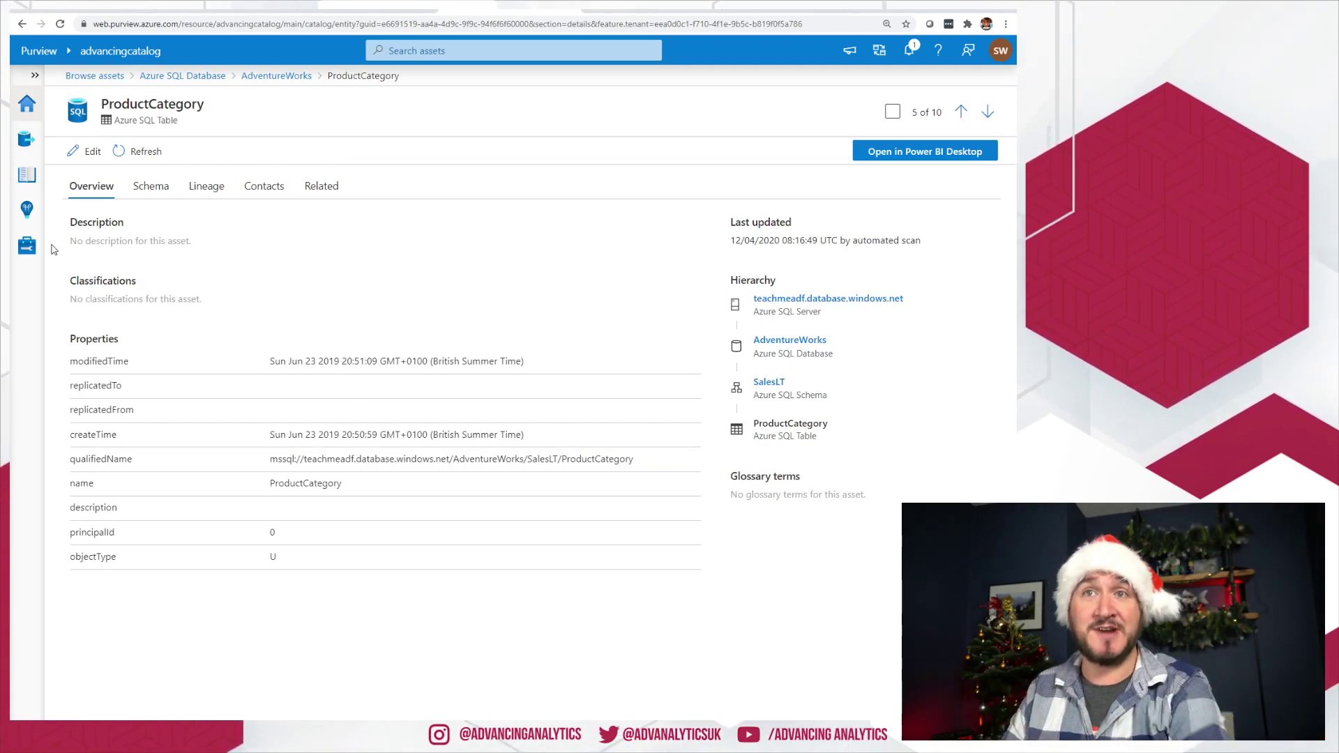
click(152, 187)
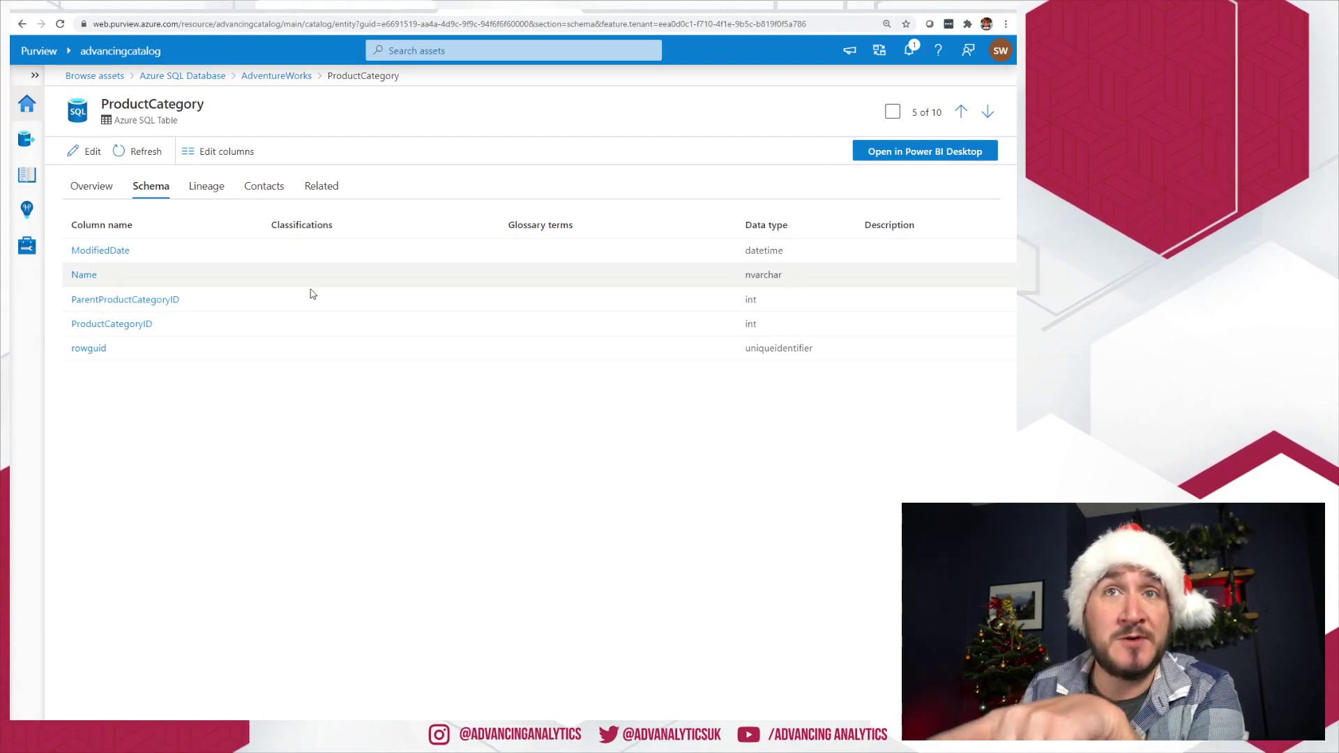
Examine the column classifications in the schemas of the Address and Customer tables.
click(276, 77)
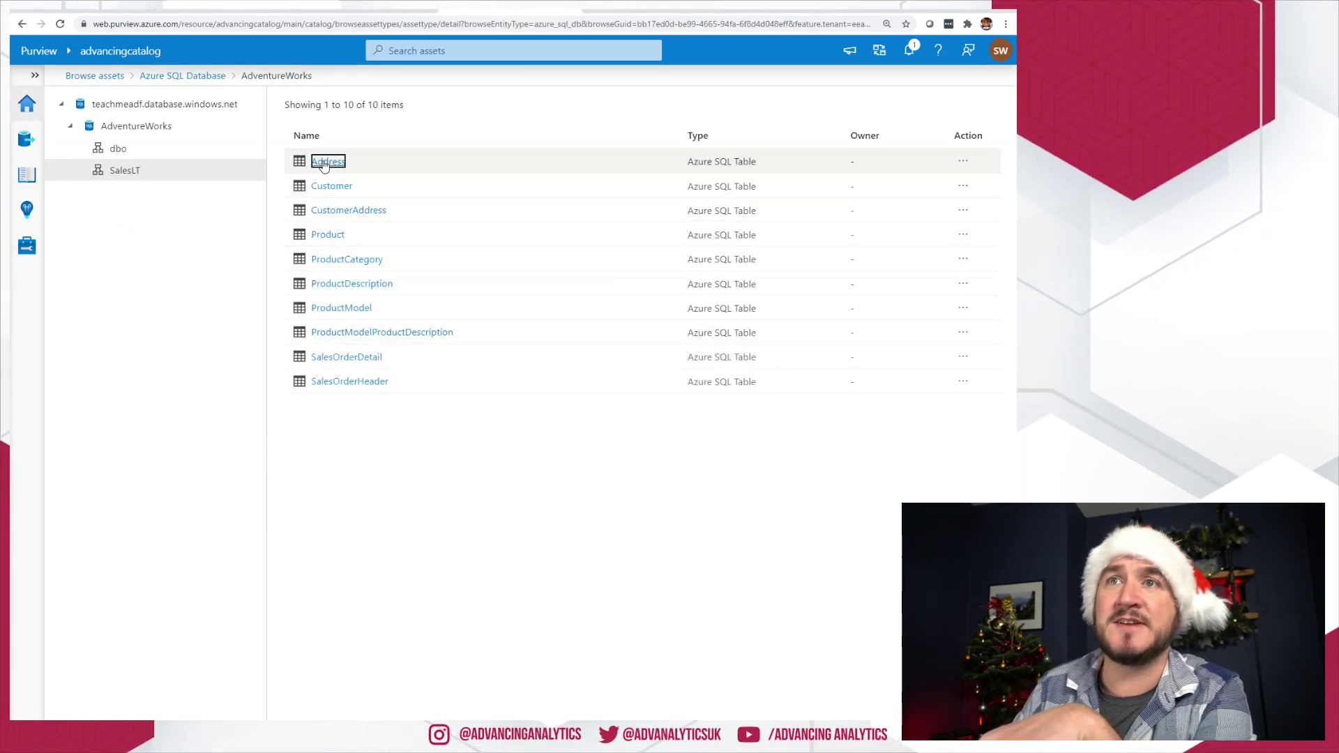
click(324, 163)
click(159, 199)
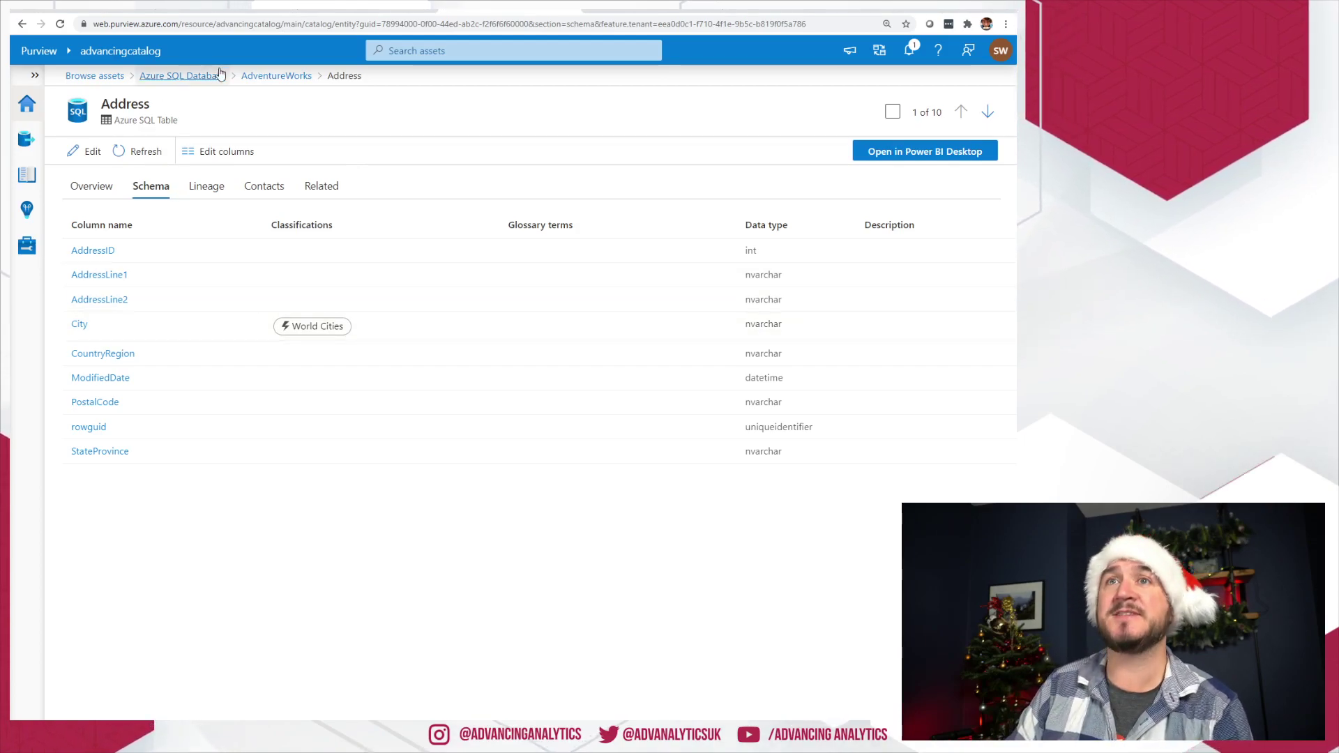
click(262, 75)
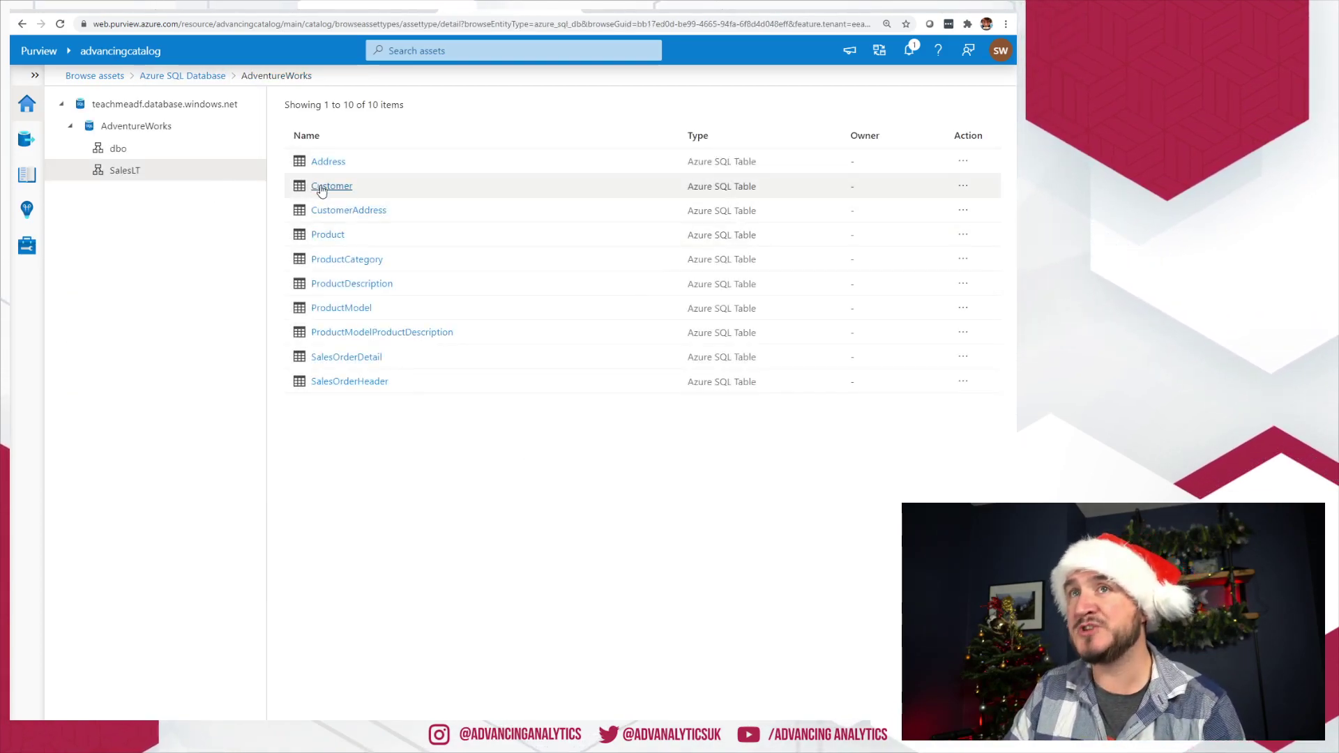
click(322, 189)
click(159, 196)
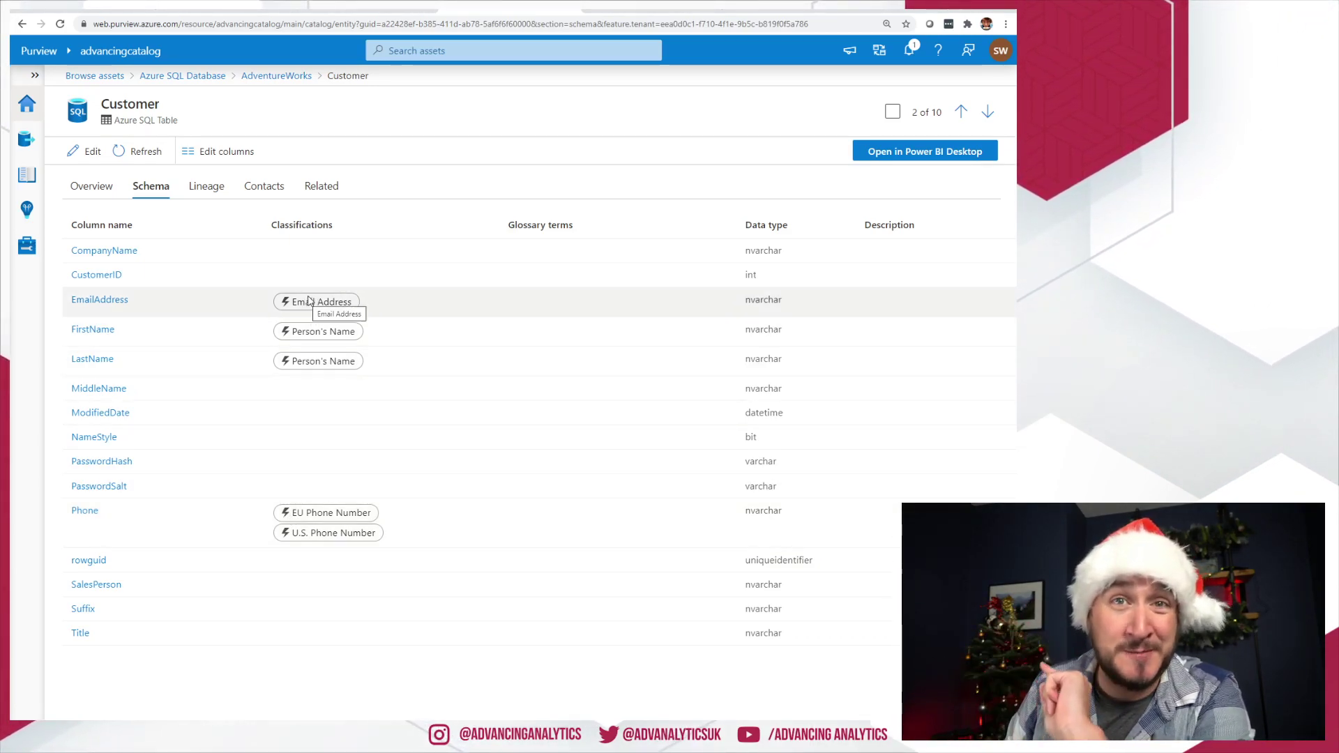
Check the Customer table's editable column classifications, glossary terms, descriptions and contacts, and leave editing without saving.
click(82, 157)
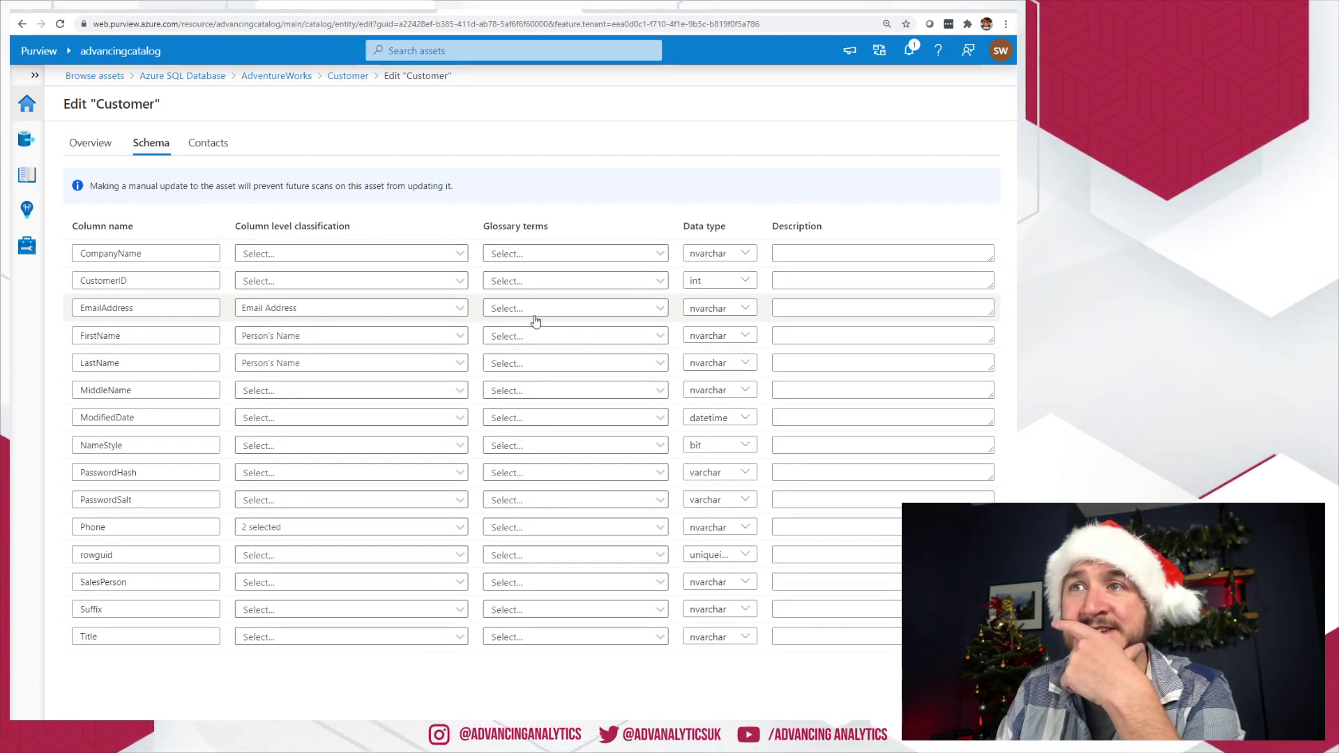
click(446, 310)
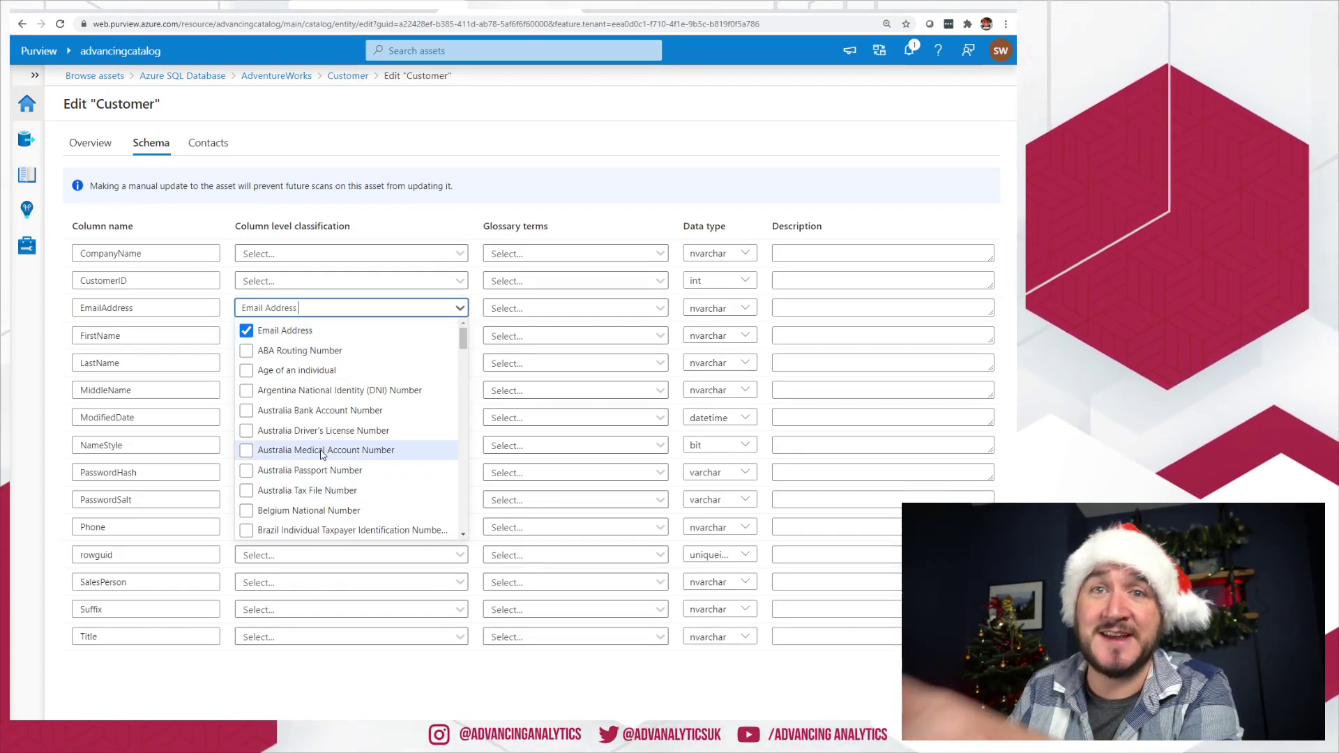
click(573, 309)
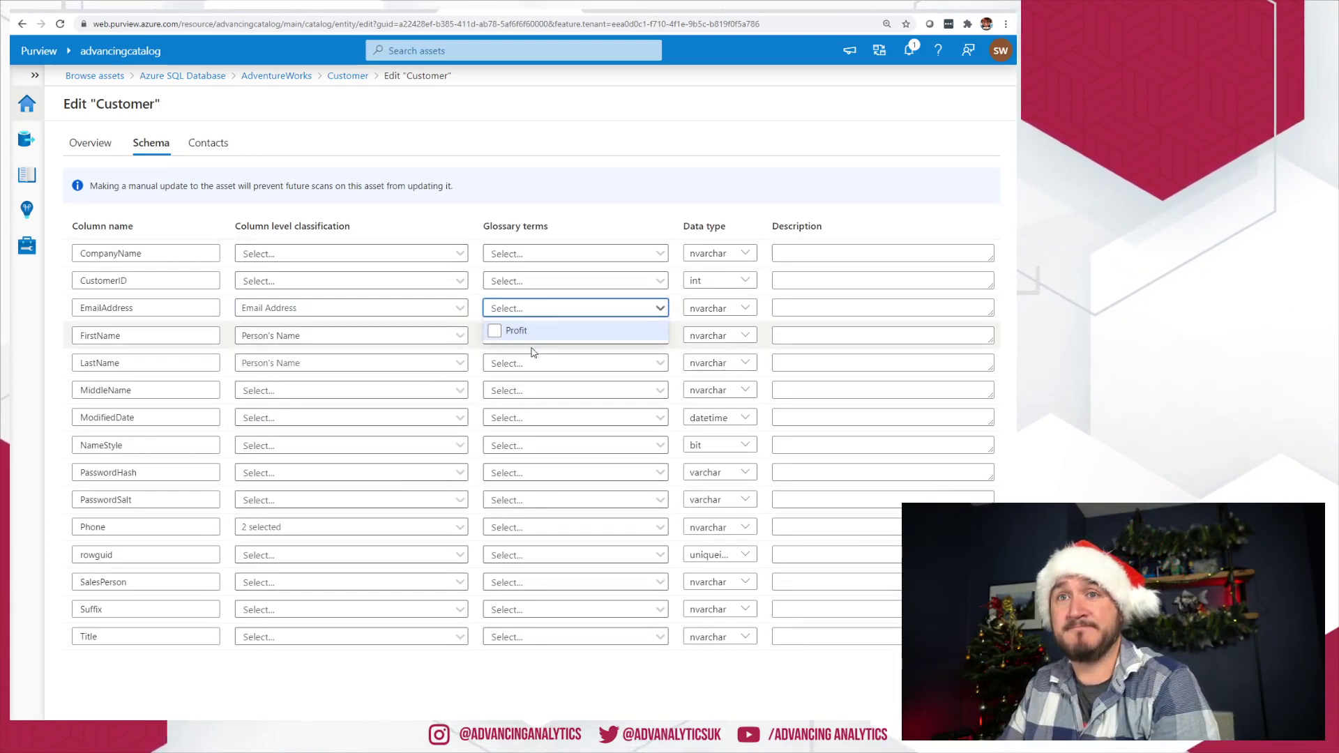
click(551, 729)
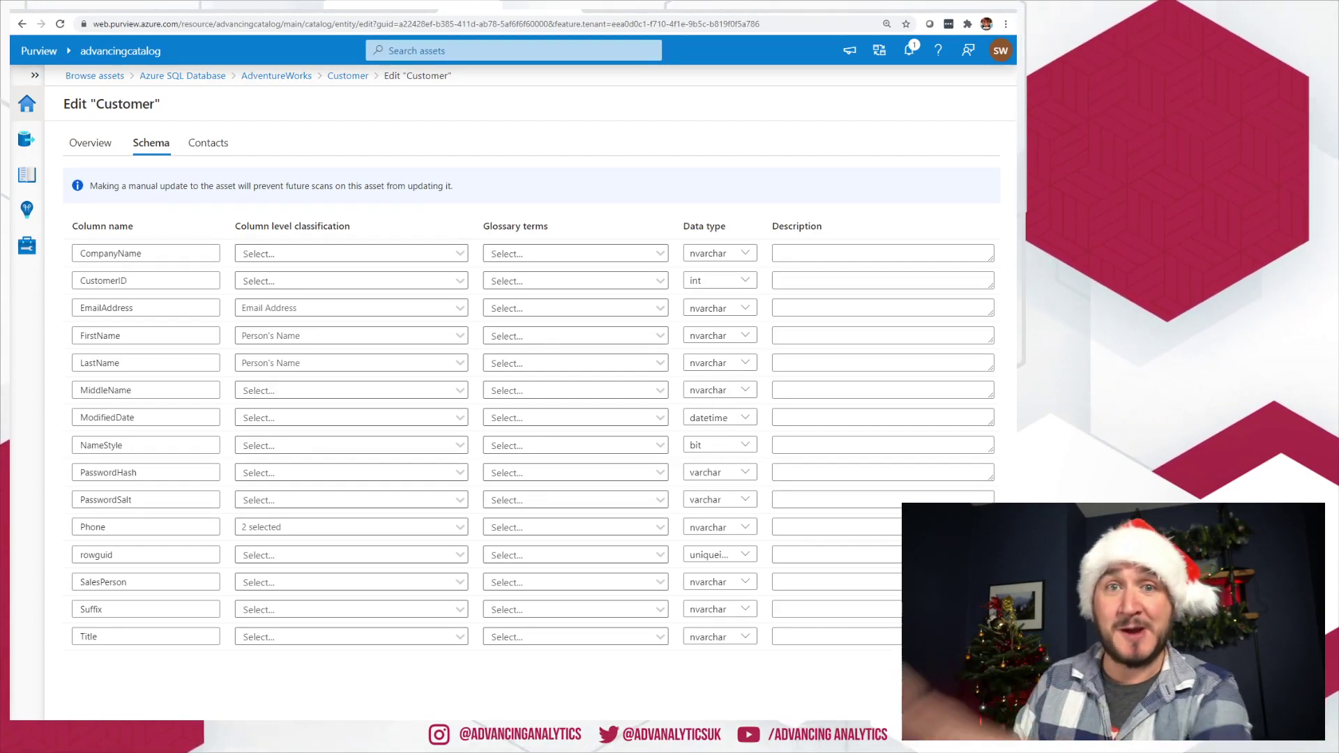
click(884, 278)
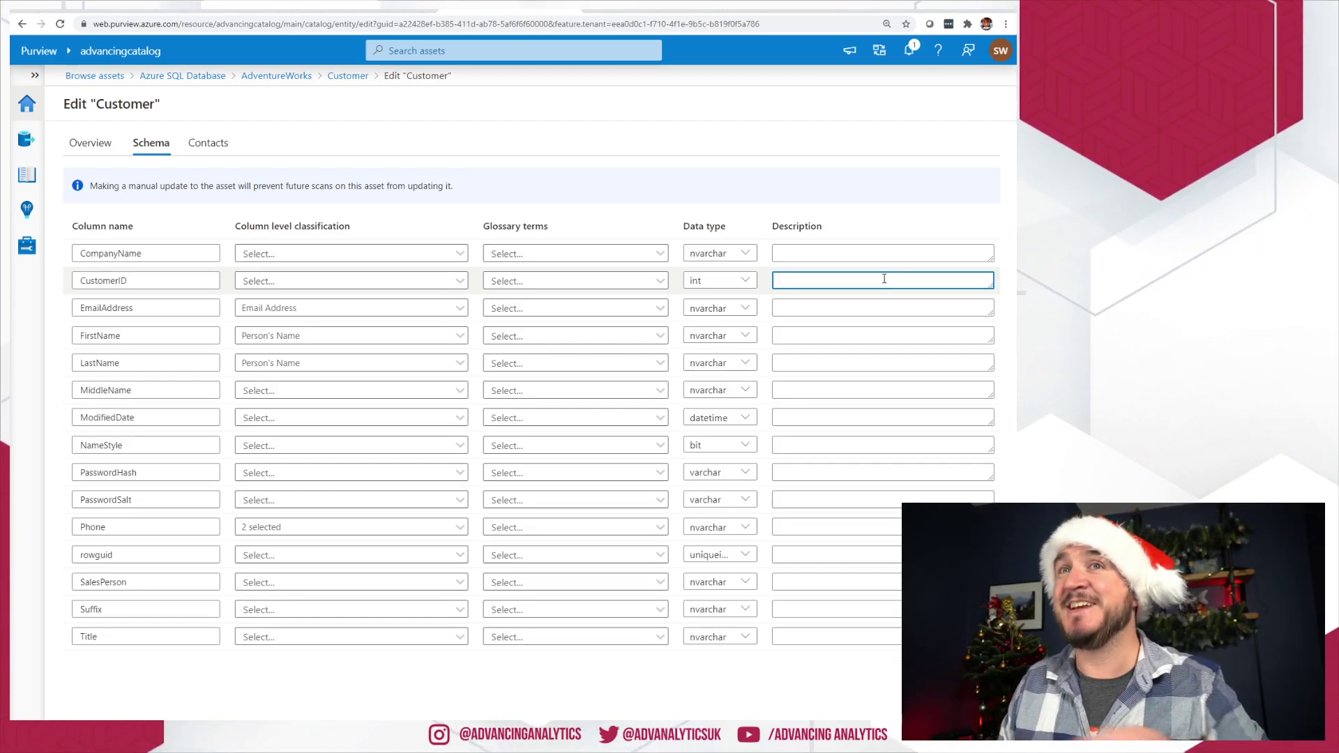
click(222, 144)
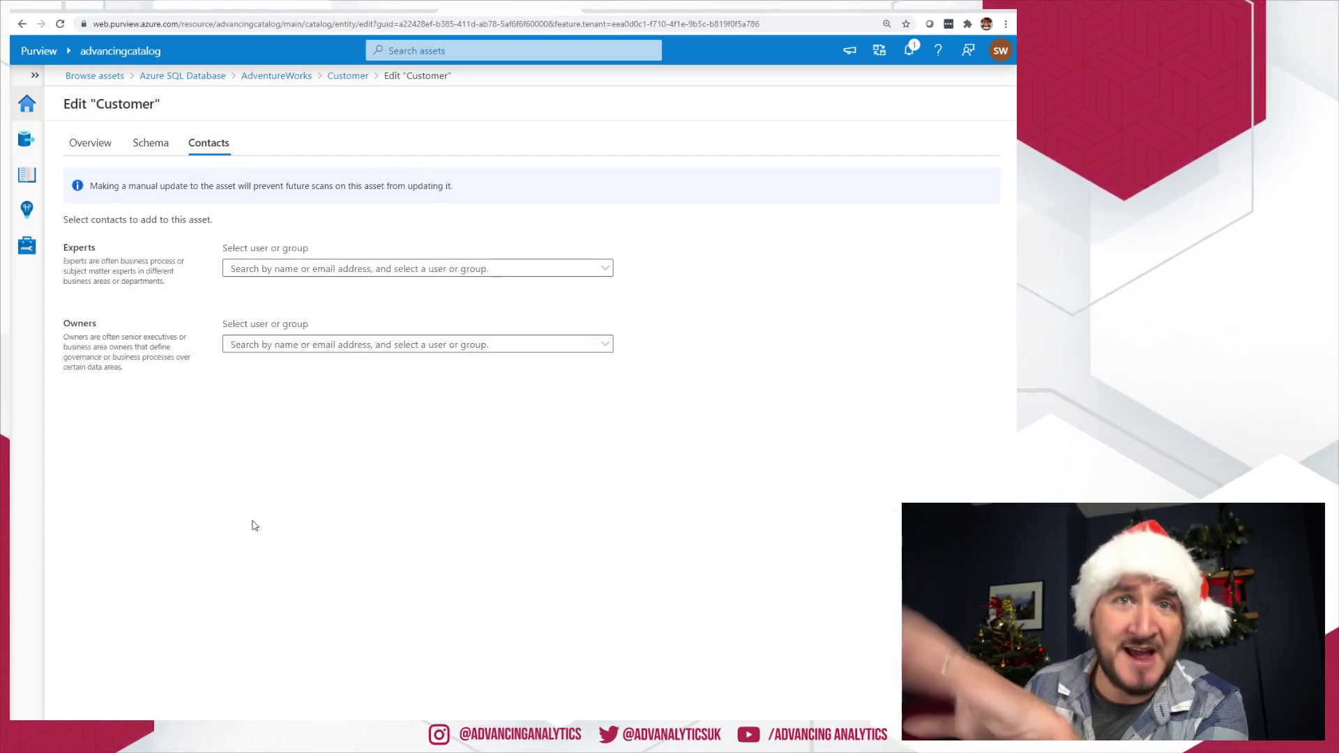
click(210, 729)
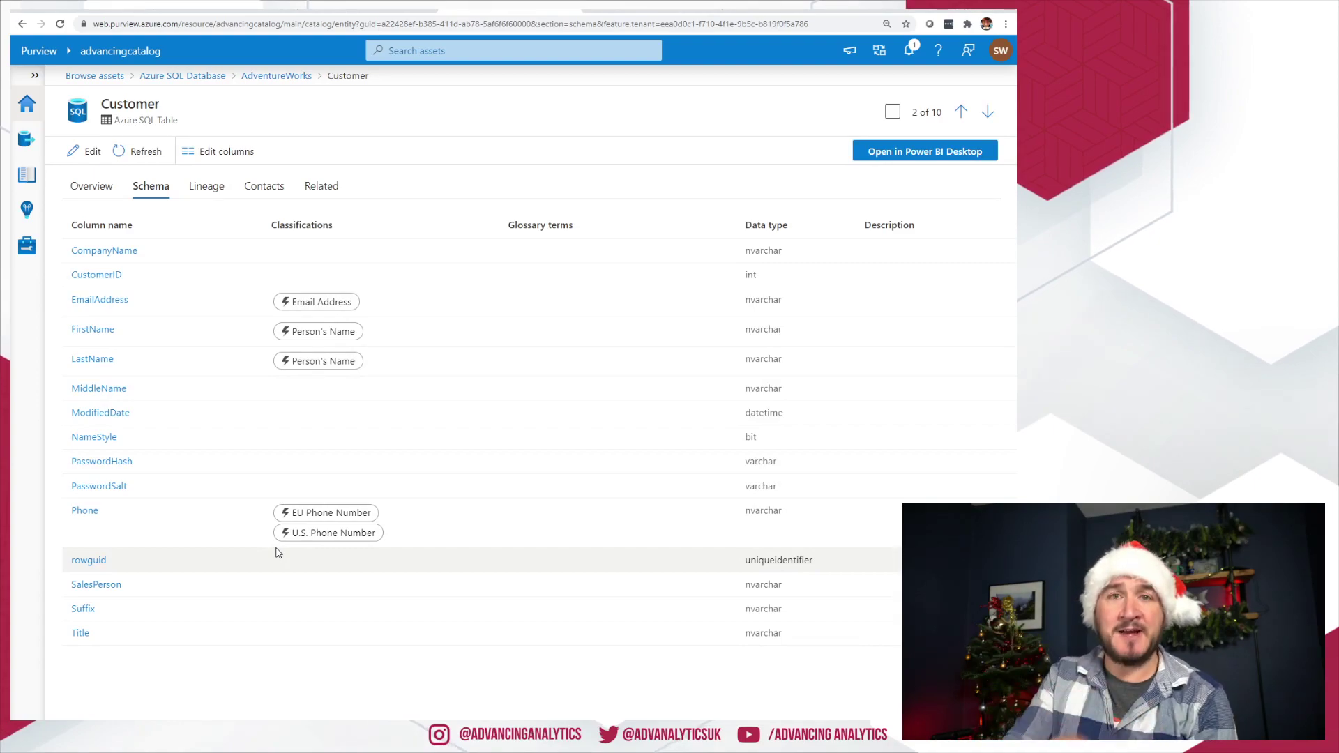
Check the Customer table's lineage and its editable overview fields, and return to the asset without saving.
click(205, 189)
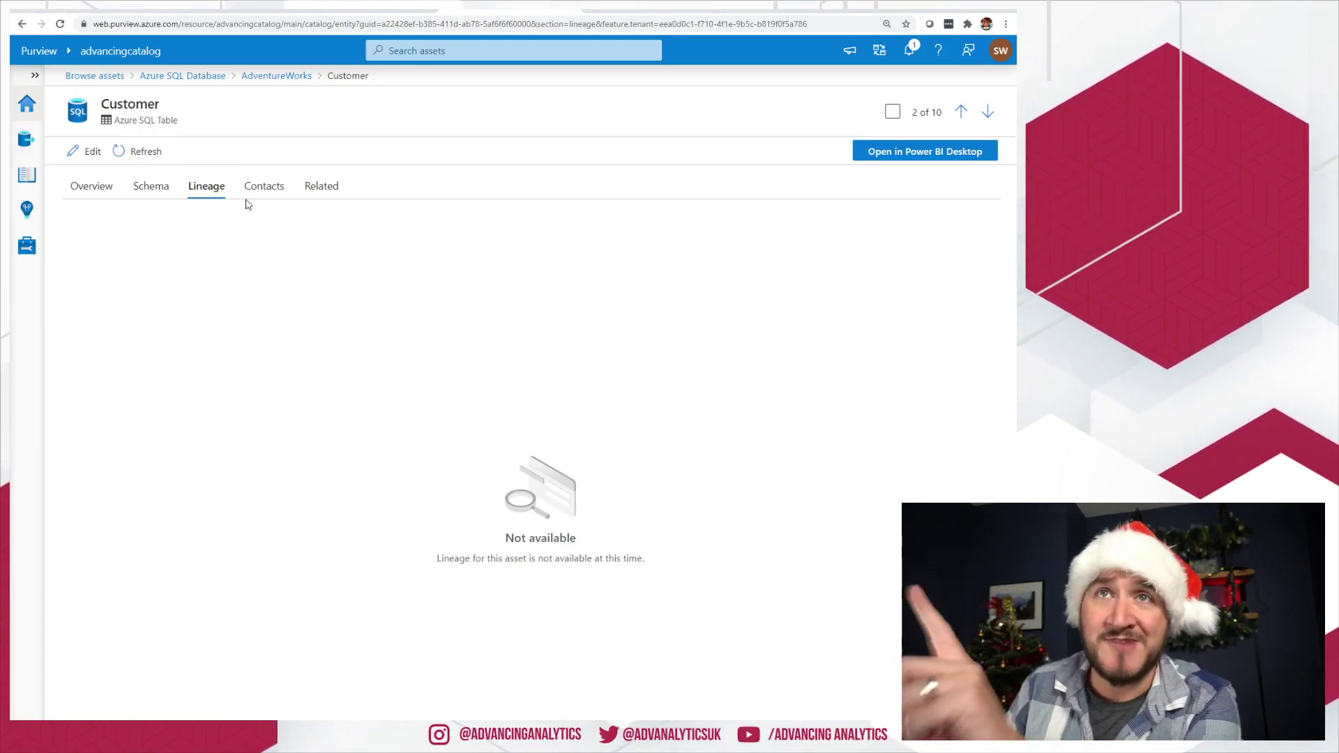
click(89, 150)
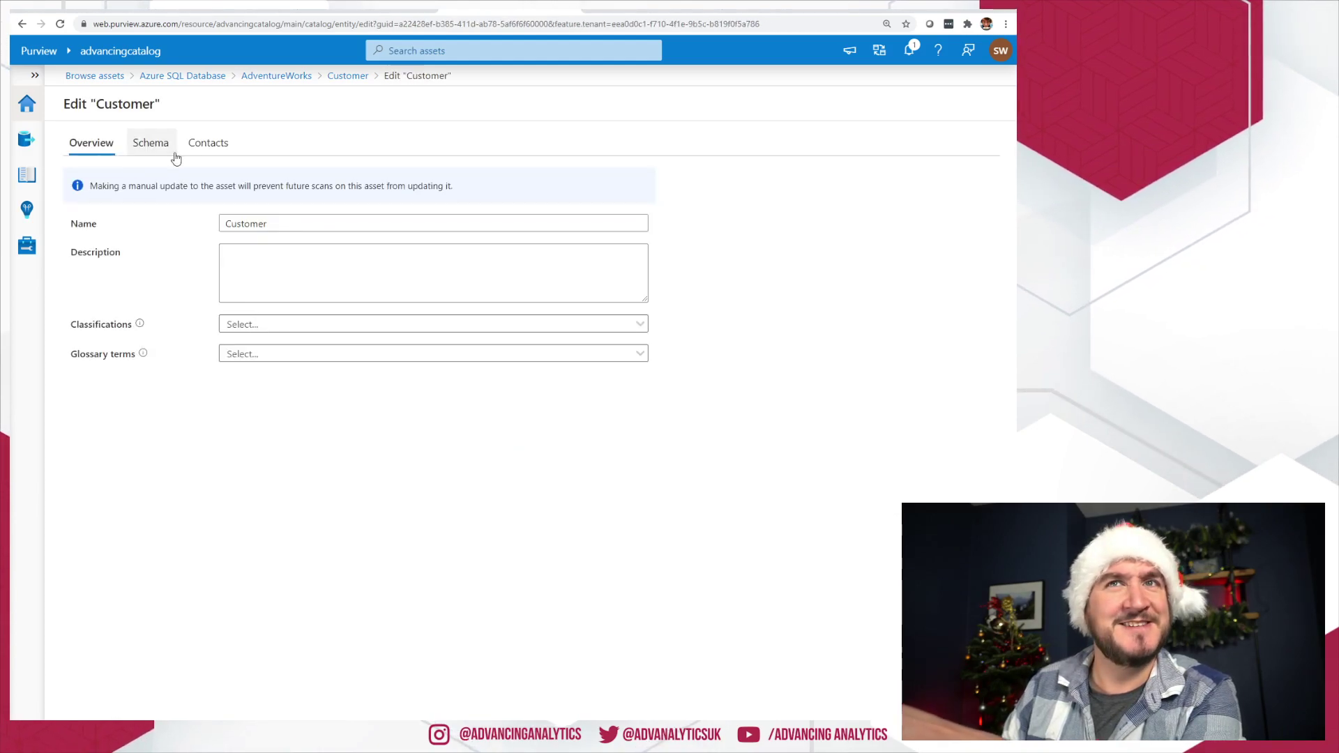
click(355, 77)
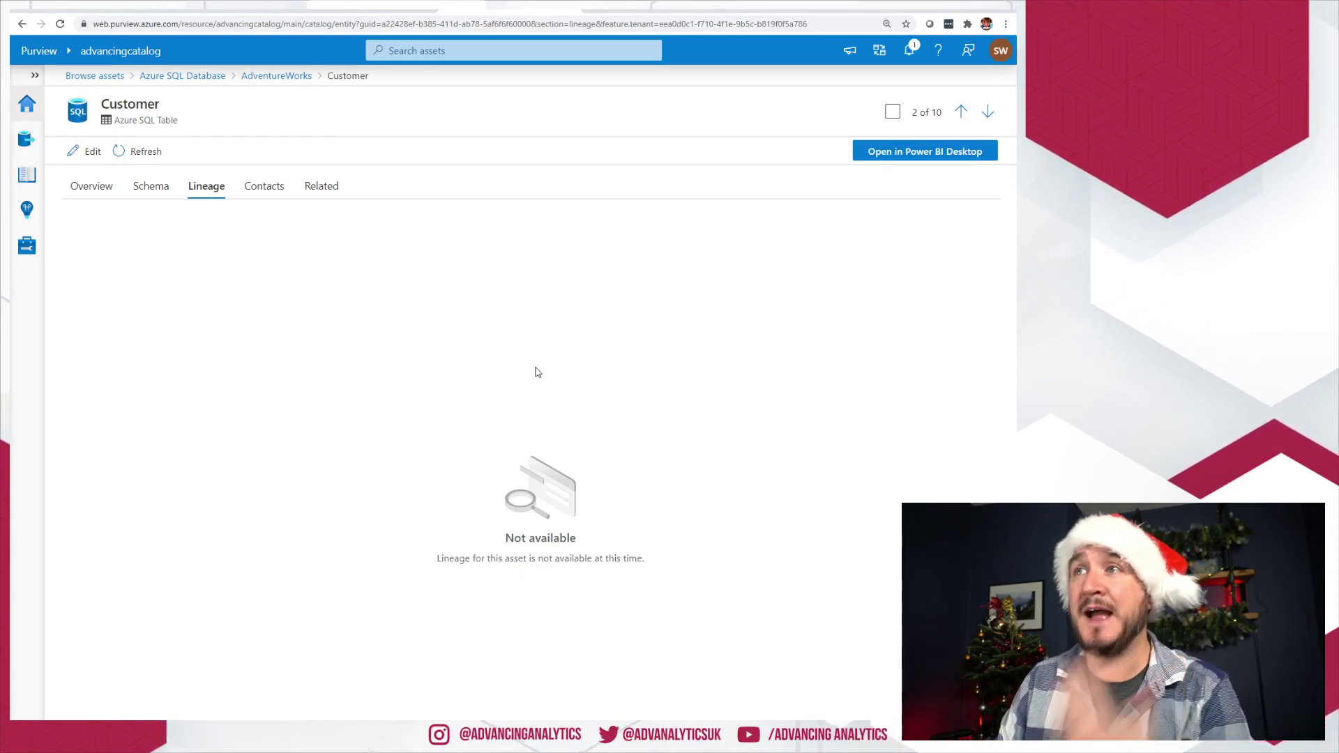
Browse the Azure Data Lake Storage Gen2 assets down to the root of advancinglake, and return to the asset types.
click(156, 76)
click(90, 77)
click(158, 179)
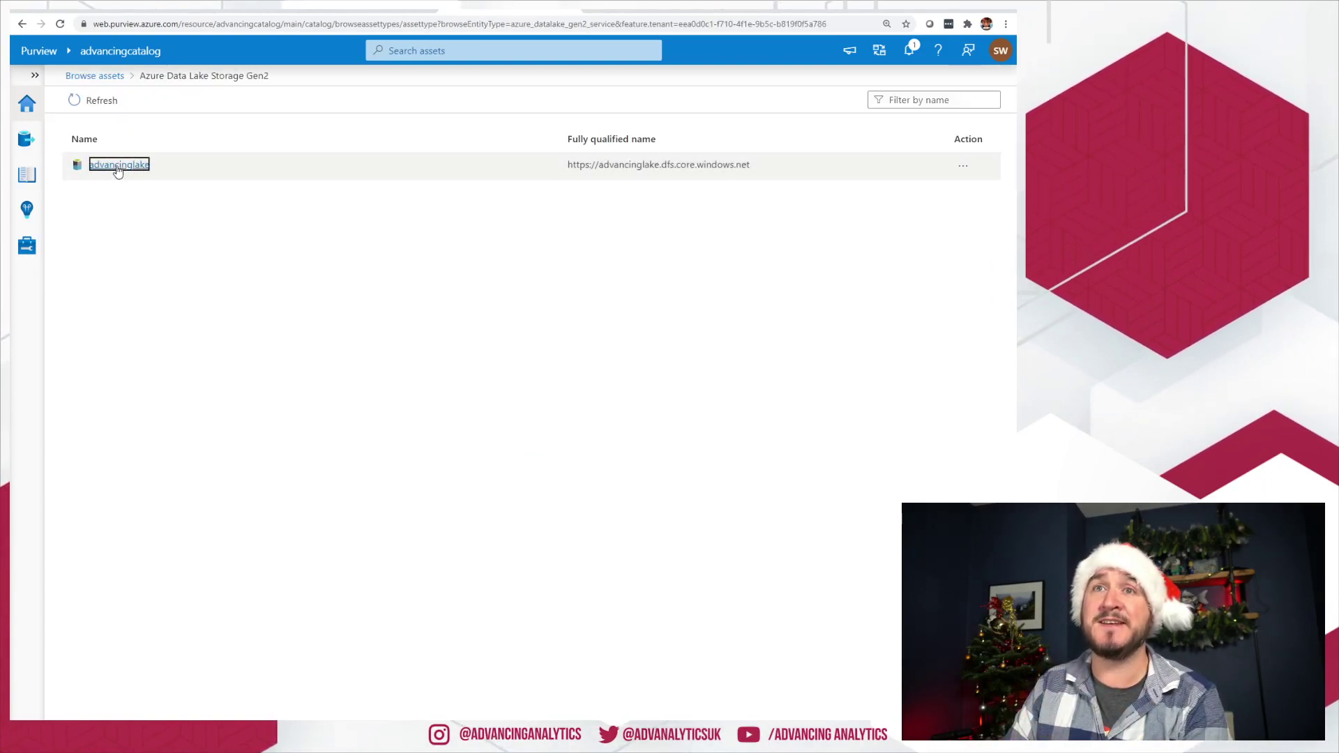
click(118, 168)
click(112, 150)
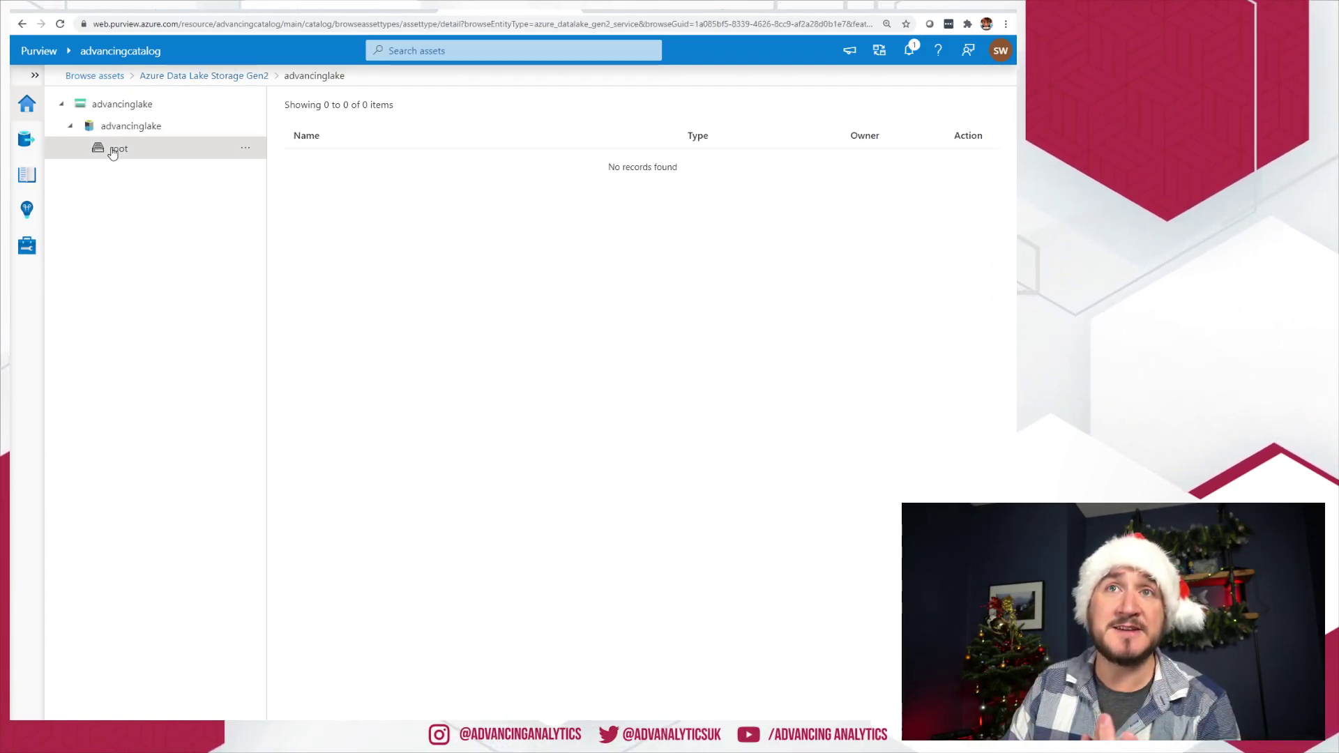
click(121, 111)
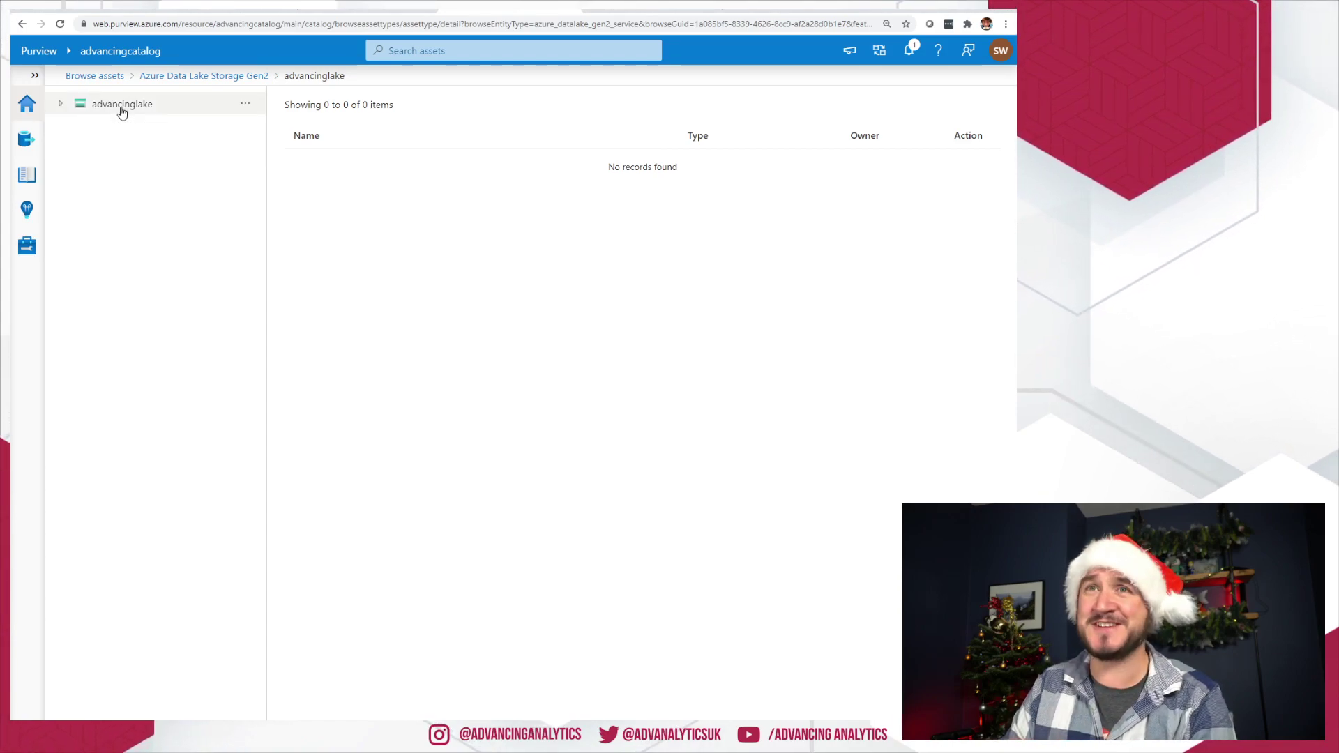
click(95, 77)
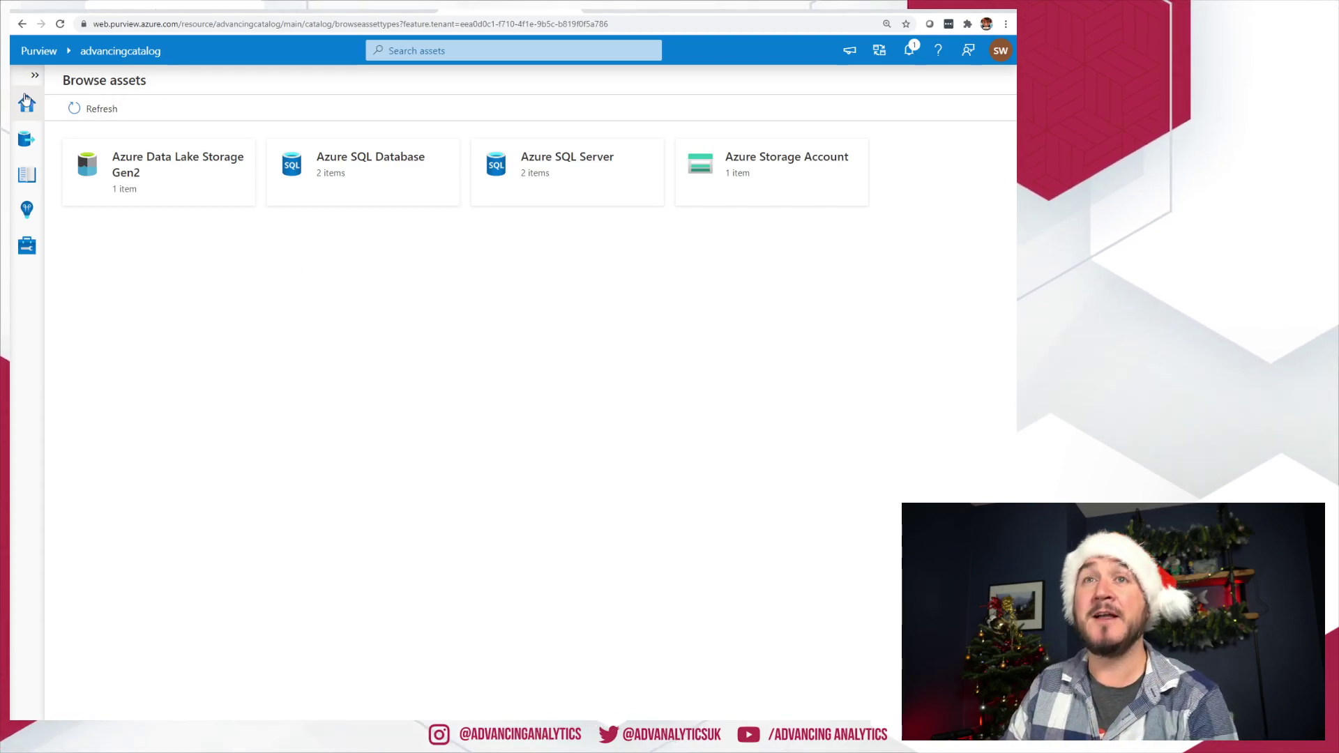
Search the catalog from the home page for "product" and open the Product folder under RAW/Public/Adventureworks/SalesLT.
click(28, 106)
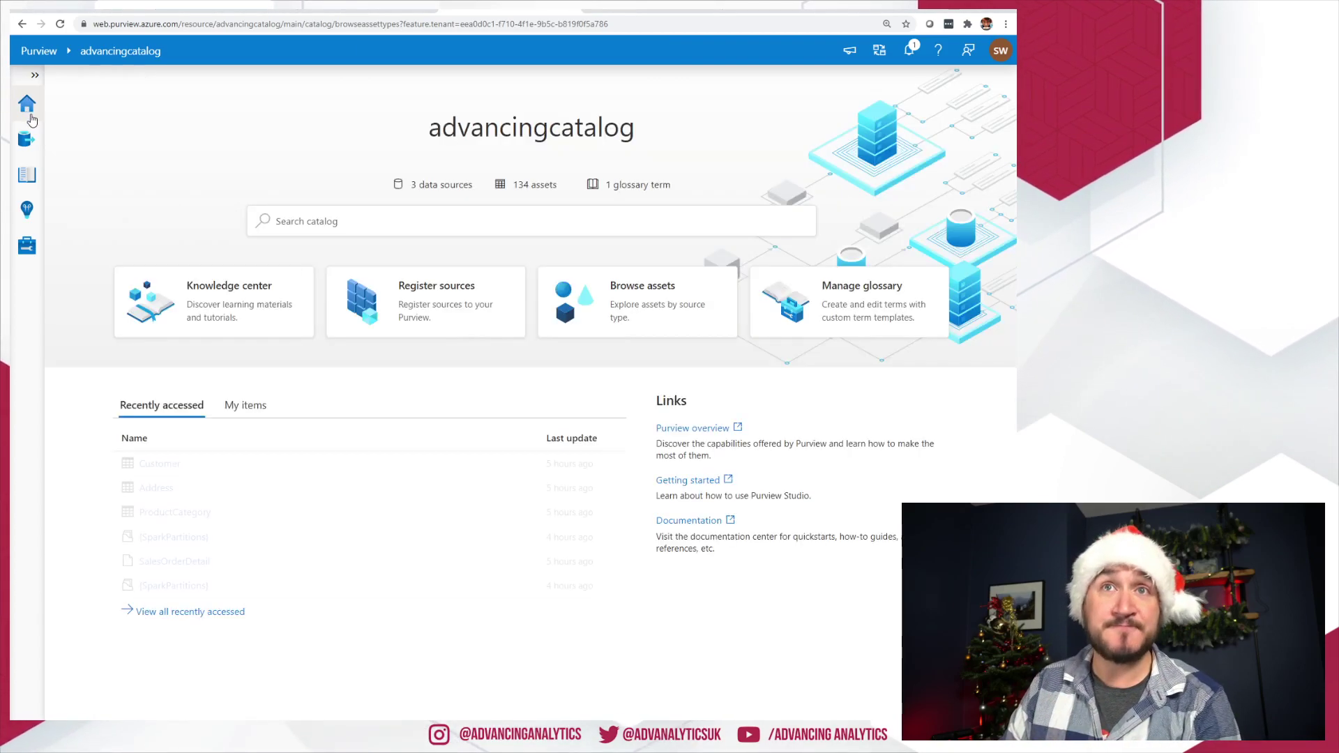
click(306, 220)
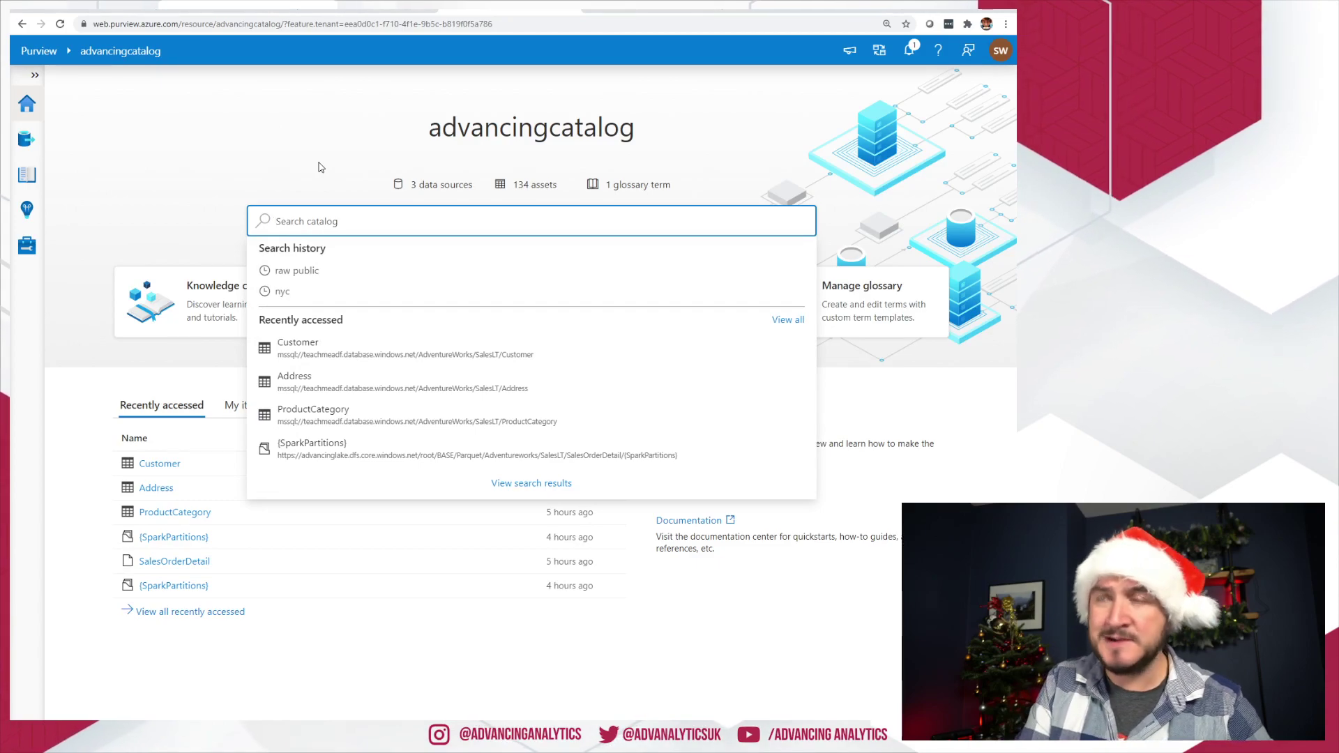
text(product)
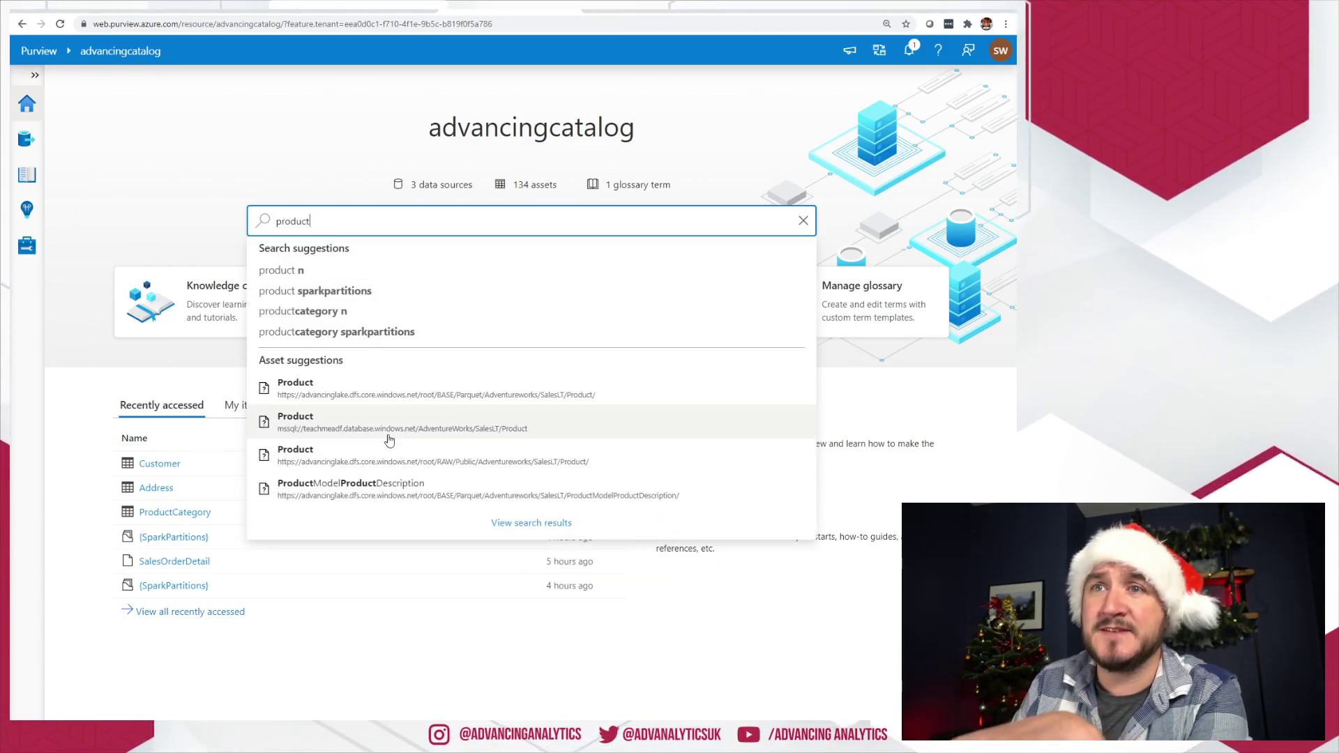
key(ctrl+plus)
key(ctrl+plus)
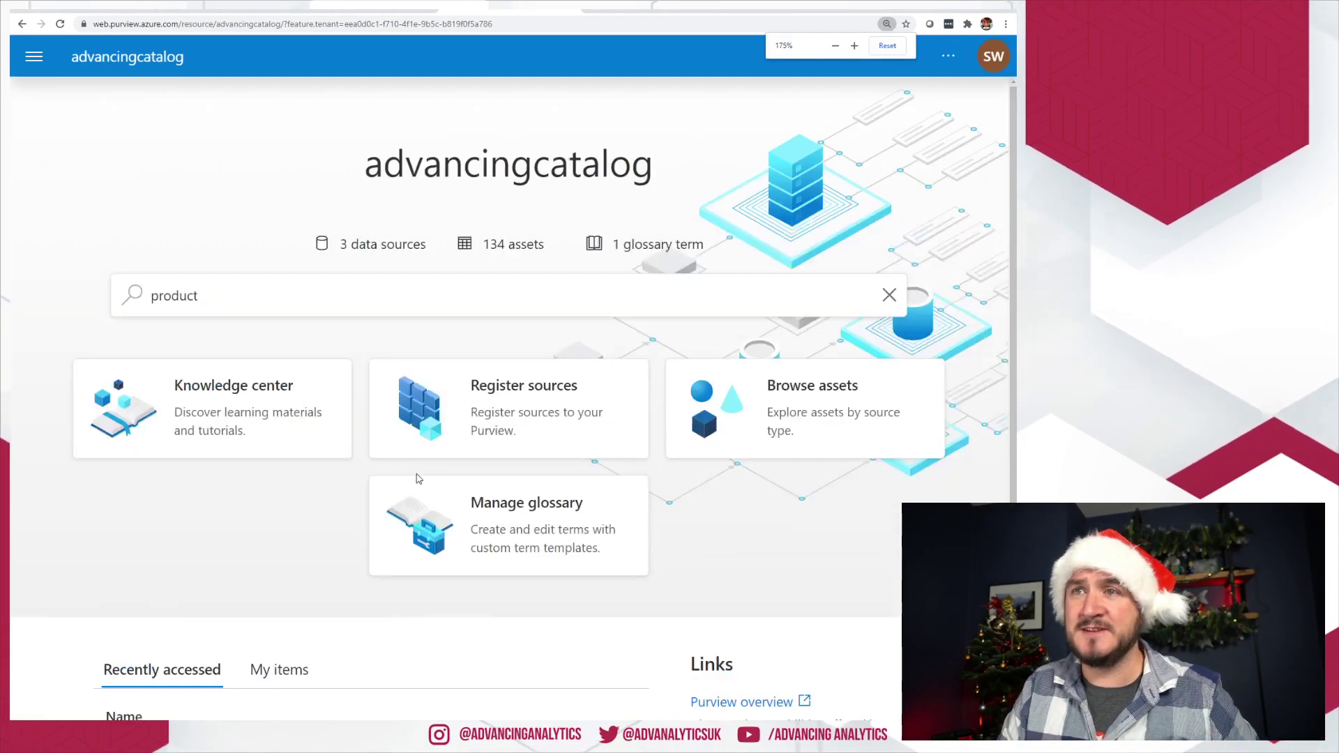
scroll(197, 103, down, 3)
click(198, 103)
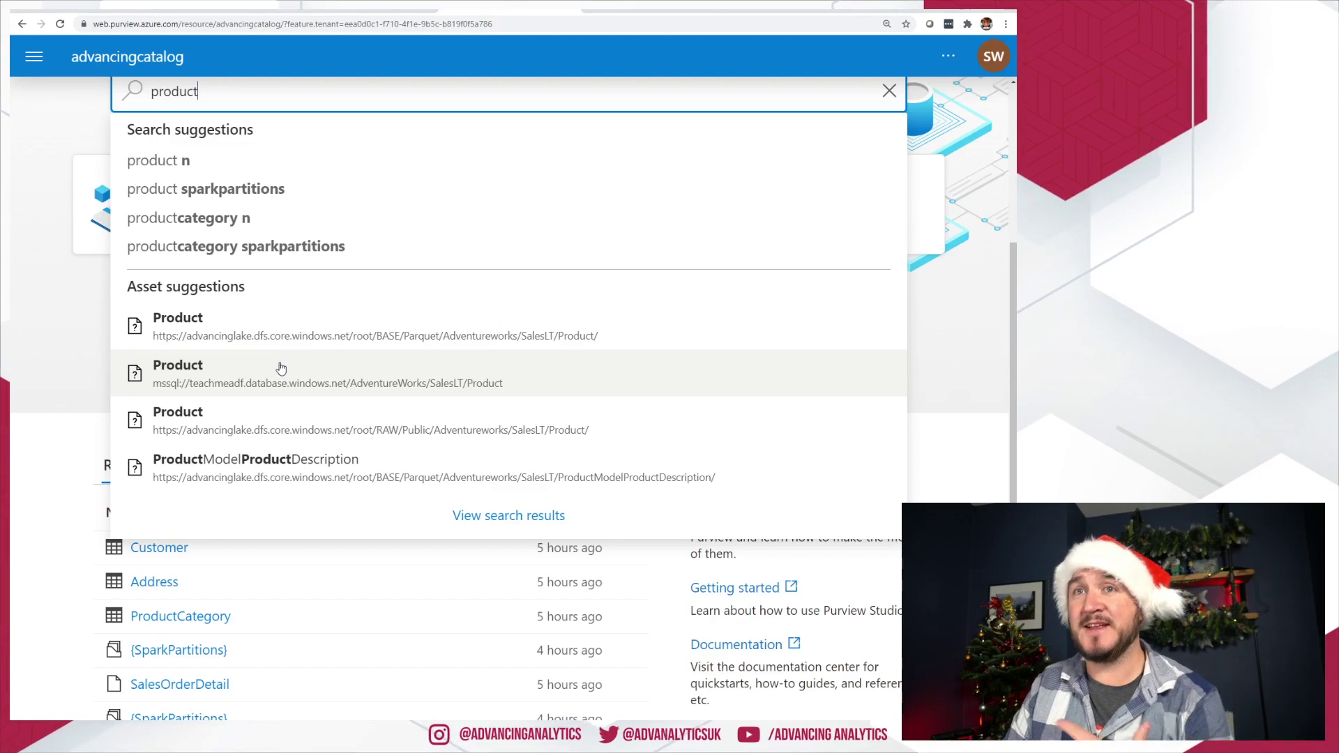
click(237, 431)
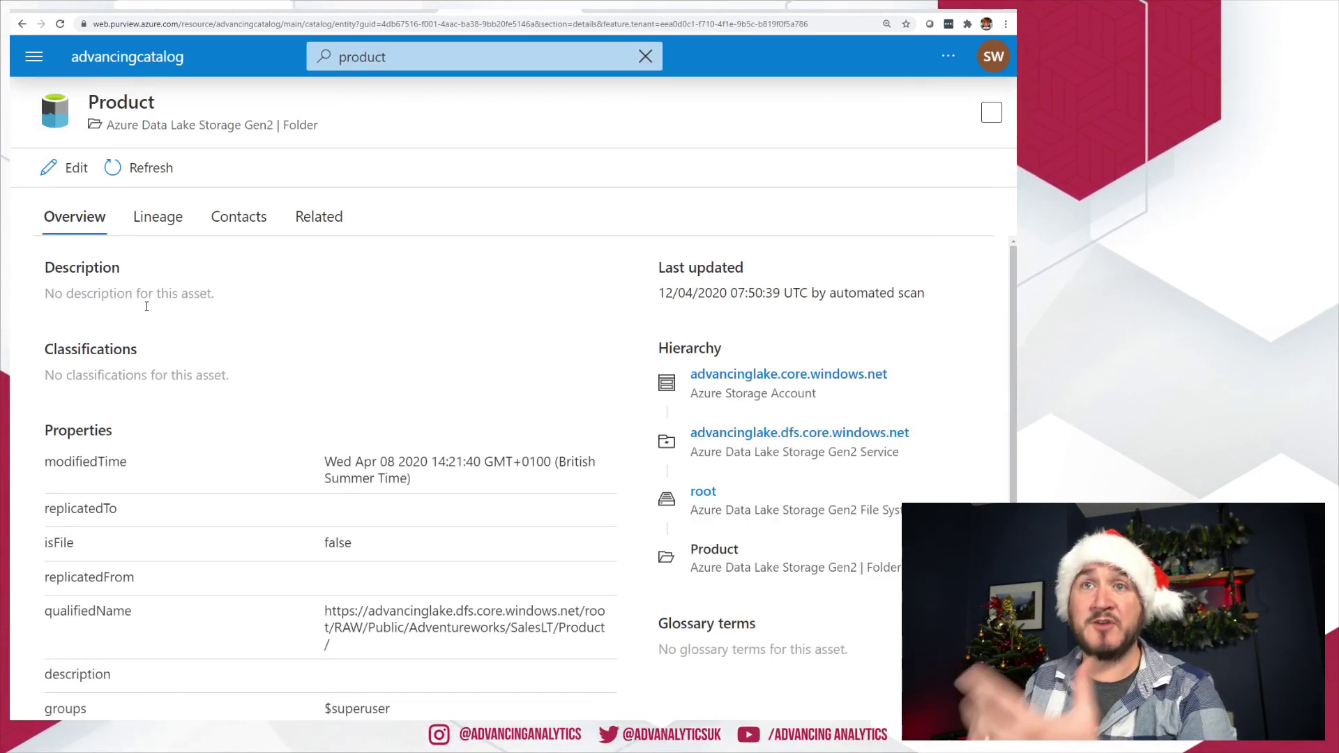
Check the Product folder's lineage, contacts and related assets.
click(160, 217)
click(250, 220)
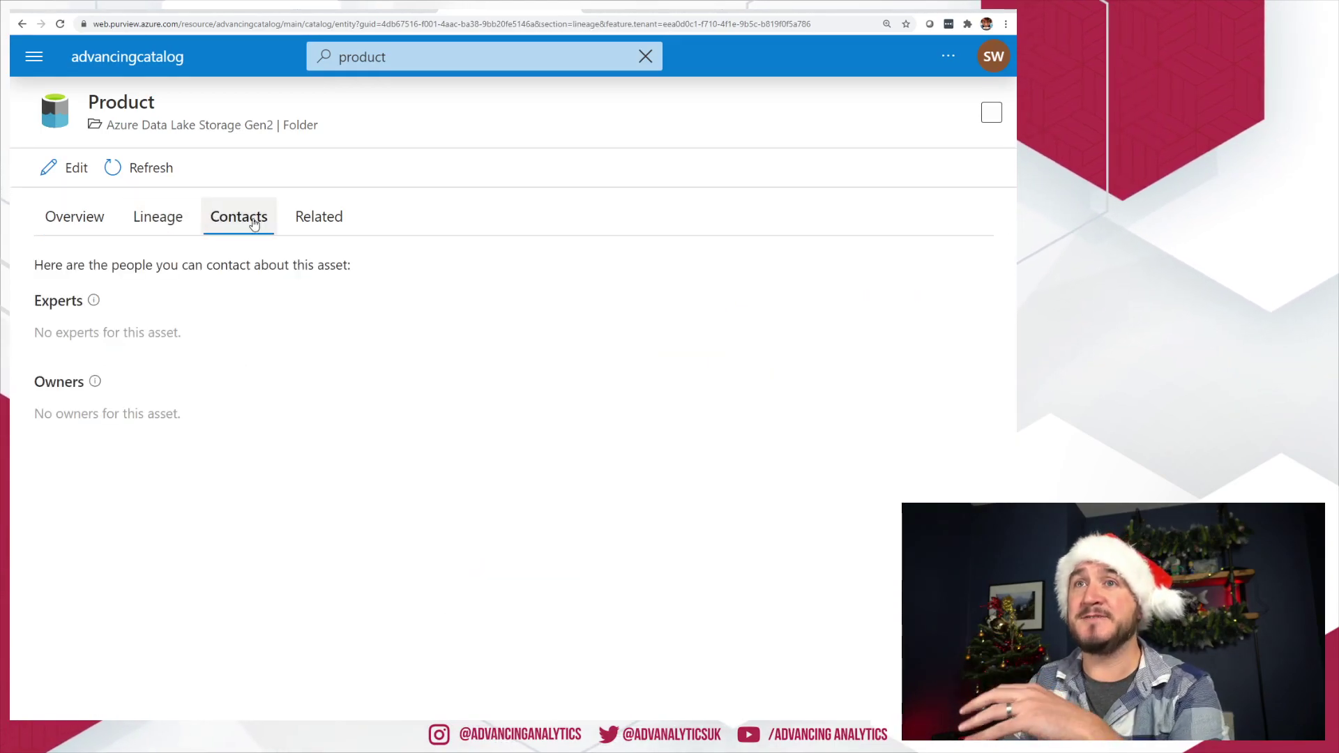
click(285, 219)
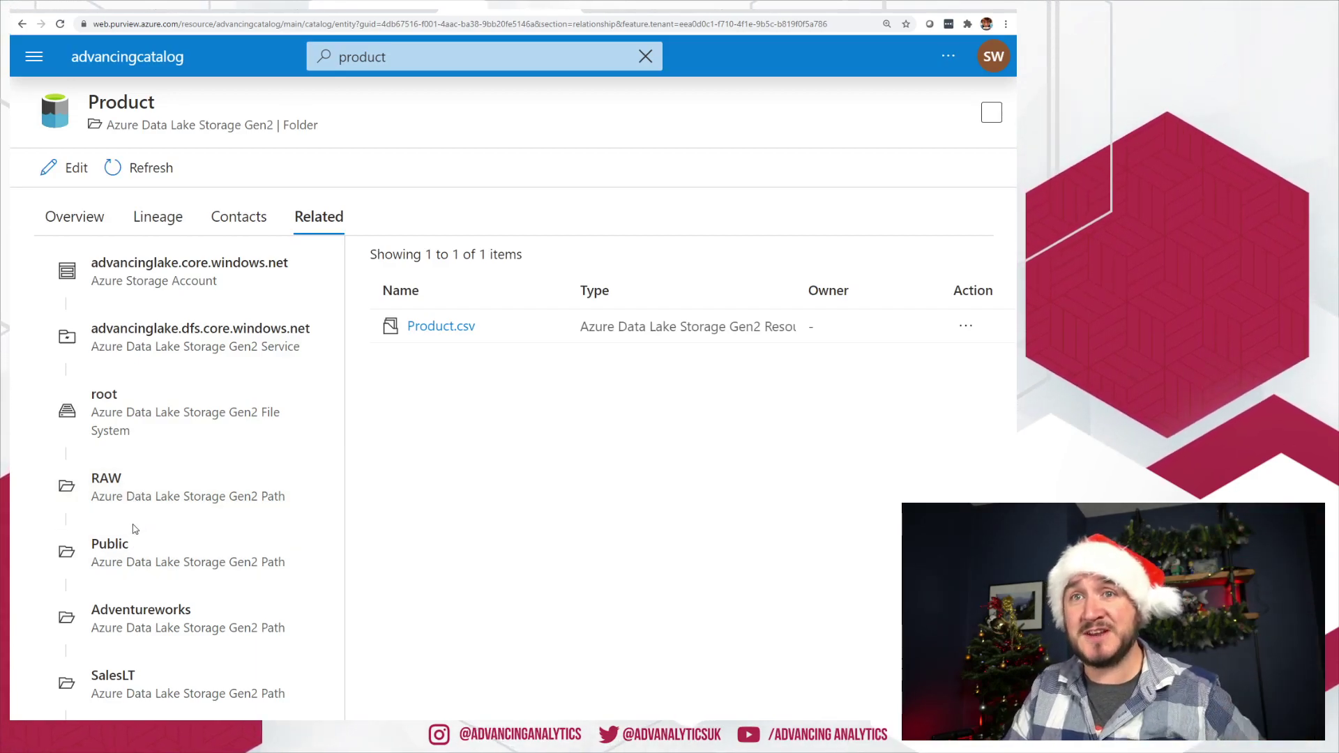
Browse the related hierarchy from RAW through Public, Adventureworks, SalesLT and Customer, and open the Customer.csv resource set.
click(168, 504)
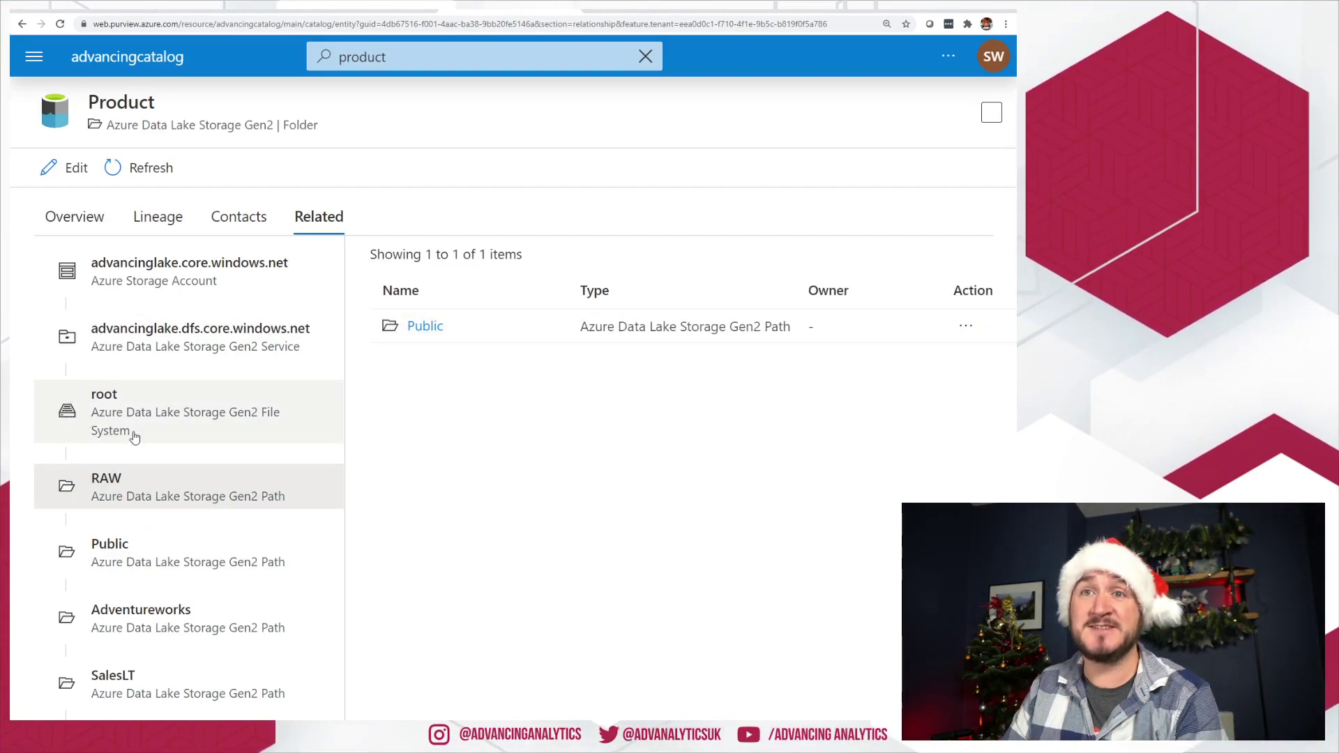
click(135, 556)
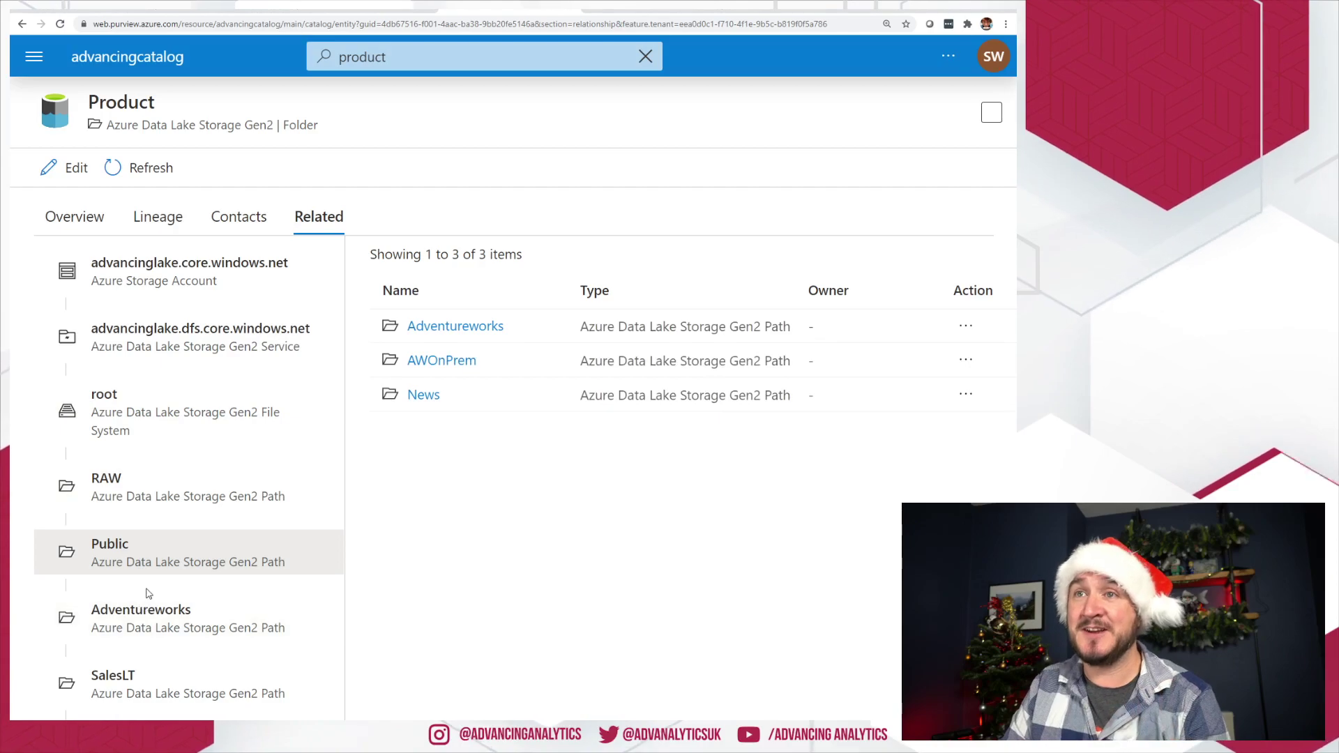
click(458, 325)
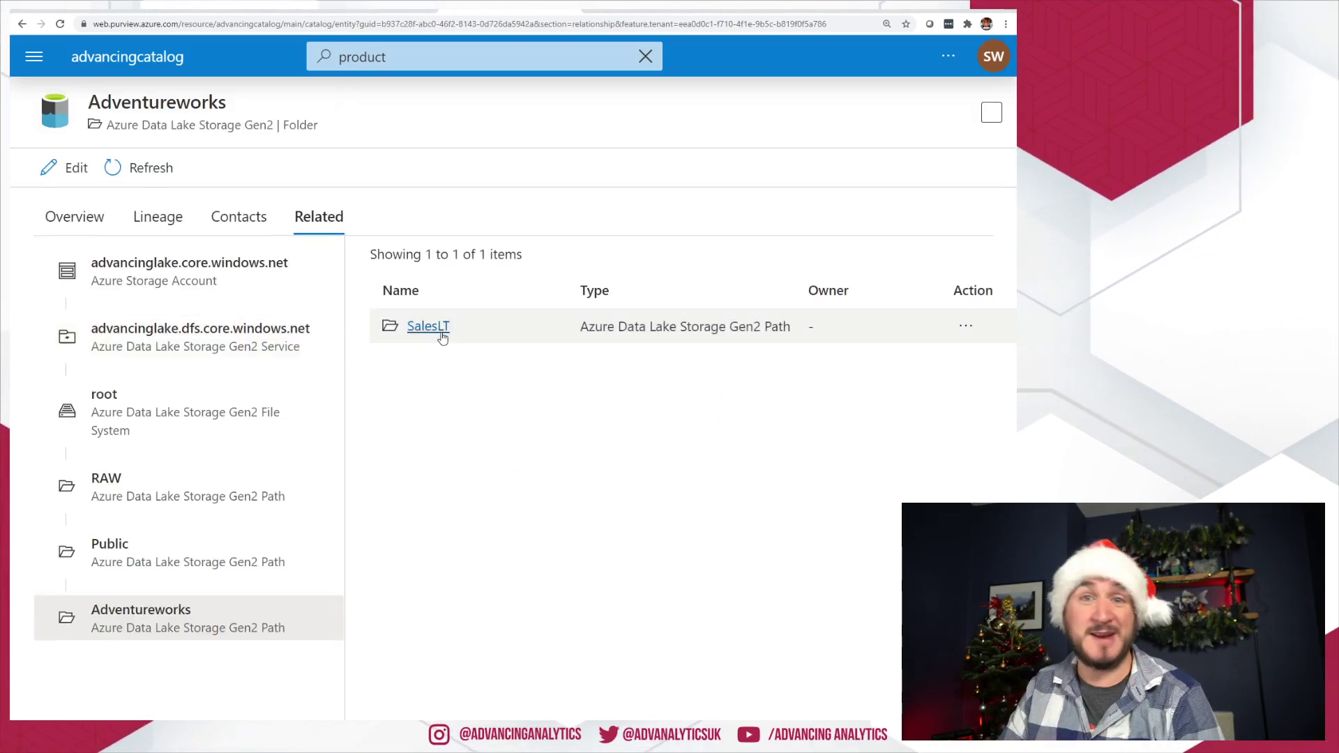
click(441, 328)
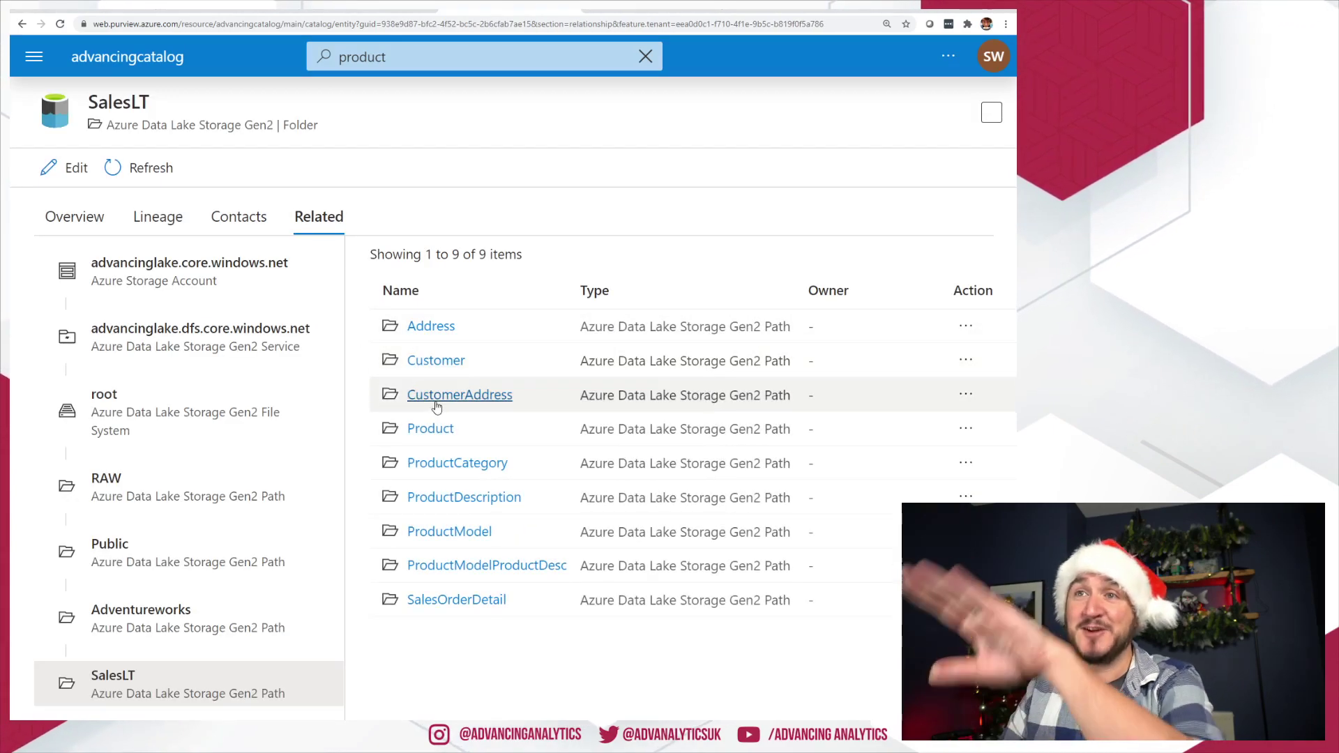
click(448, 368)
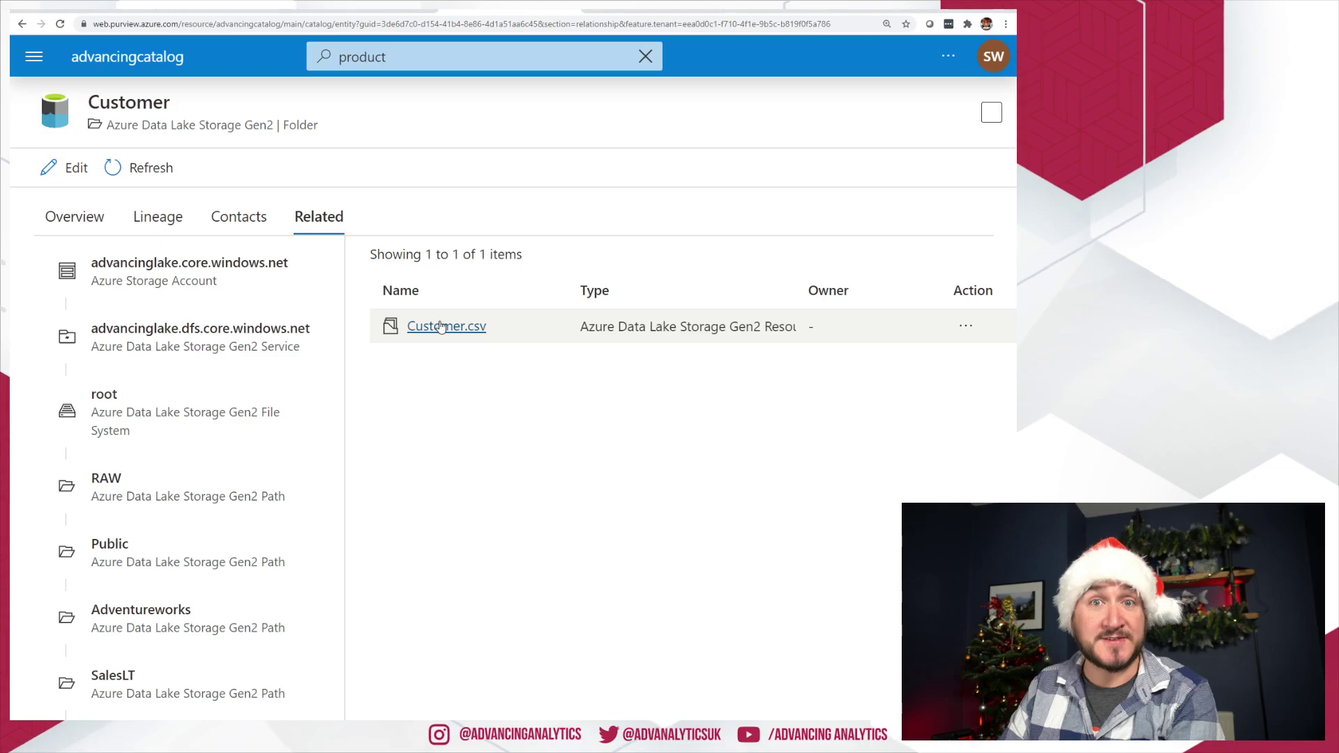
click(440, 327)
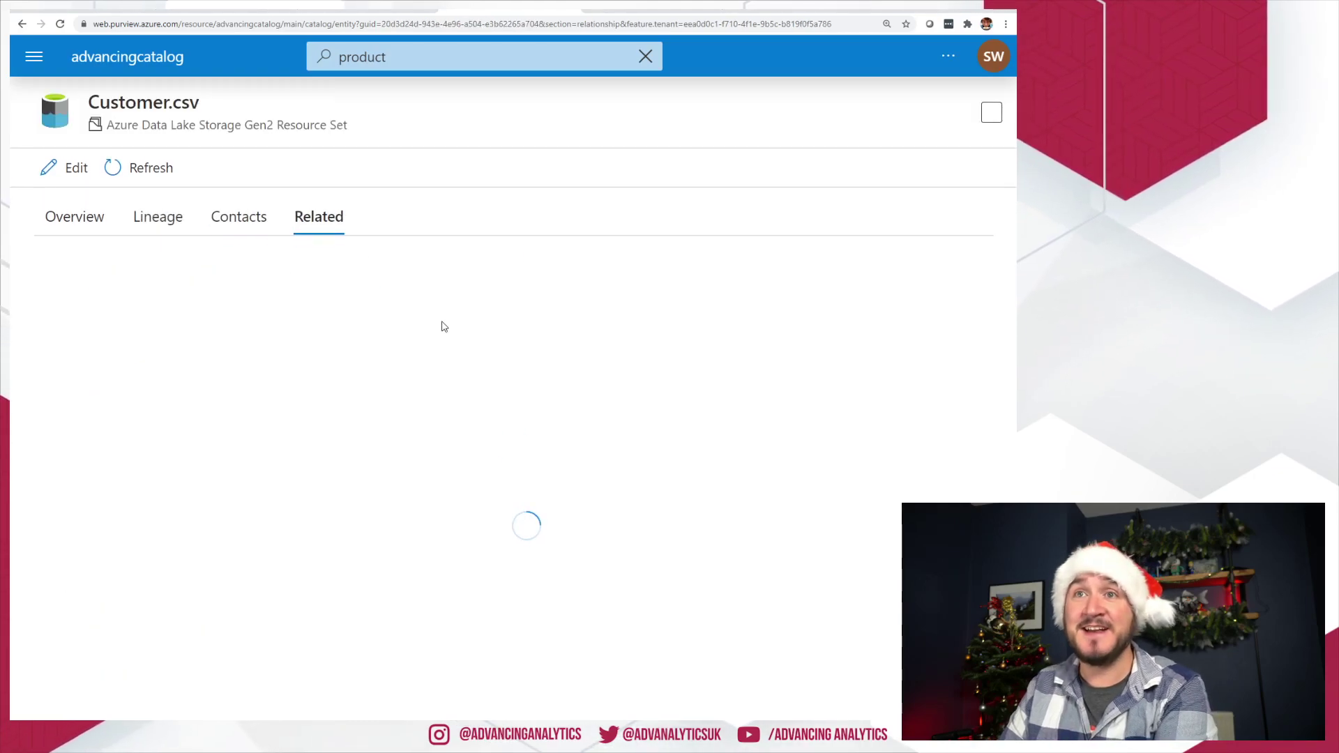
Examine the columns, data types and classifications in the Customer.csv schema.
click(183, 232)
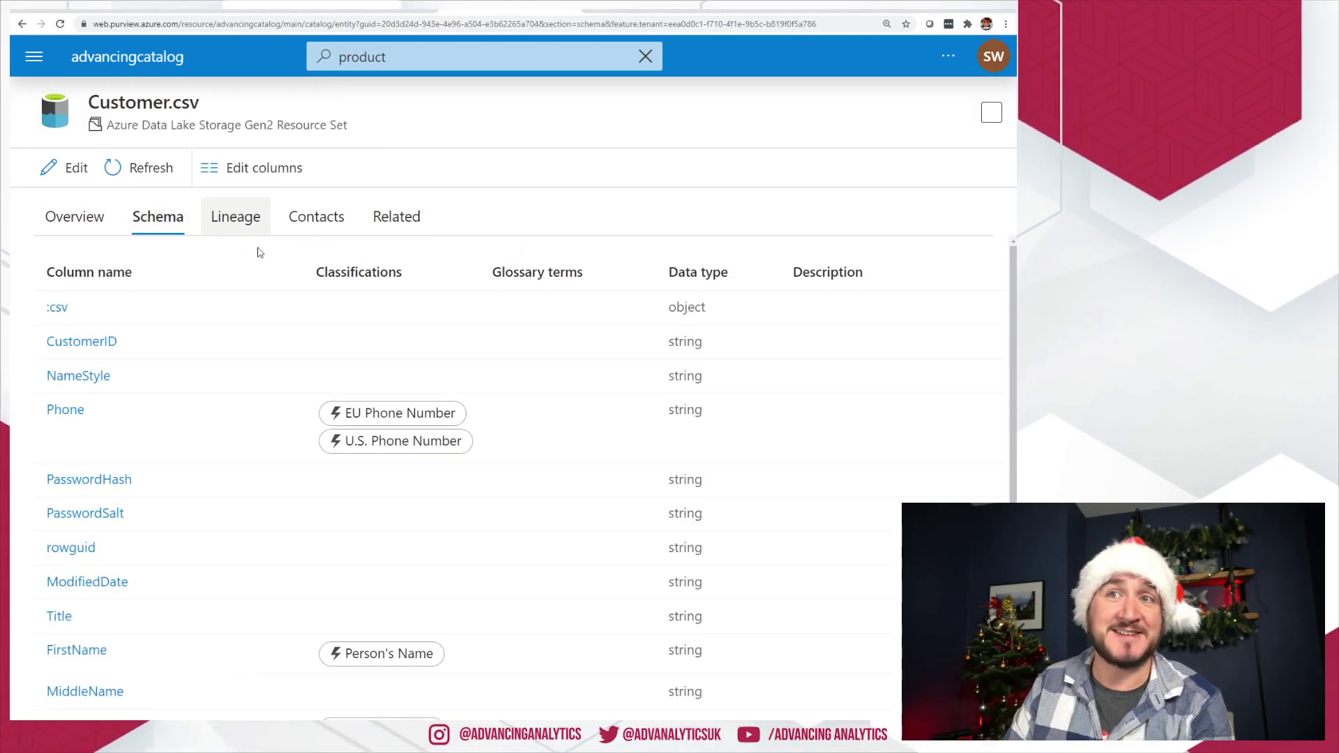
scroll(487, 454, down, 1)
scroll(487, 453, up, 1)
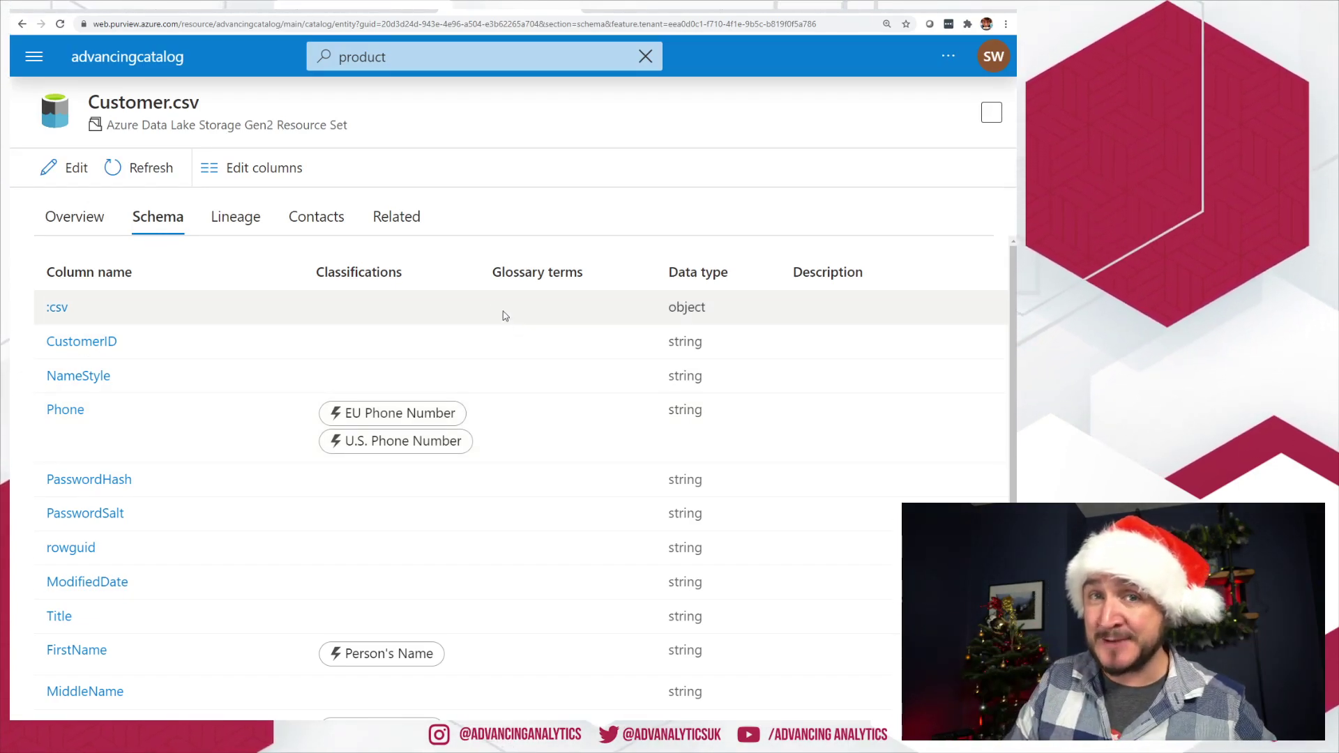
Examine the Customer.csv overview, including the date-partitioned path in its qualifiedName, its resource set type and its partitionCount.
click(76, 225)
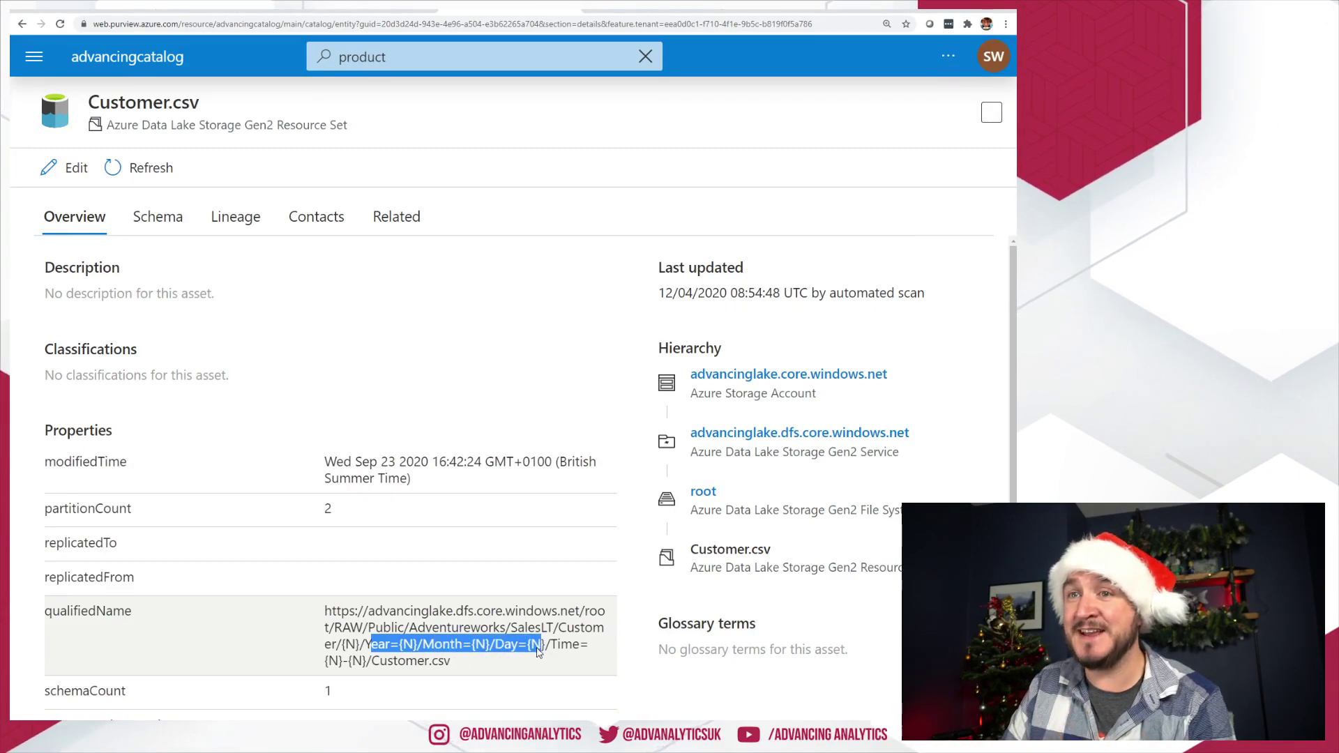
scroll(466, 663, down, 2)
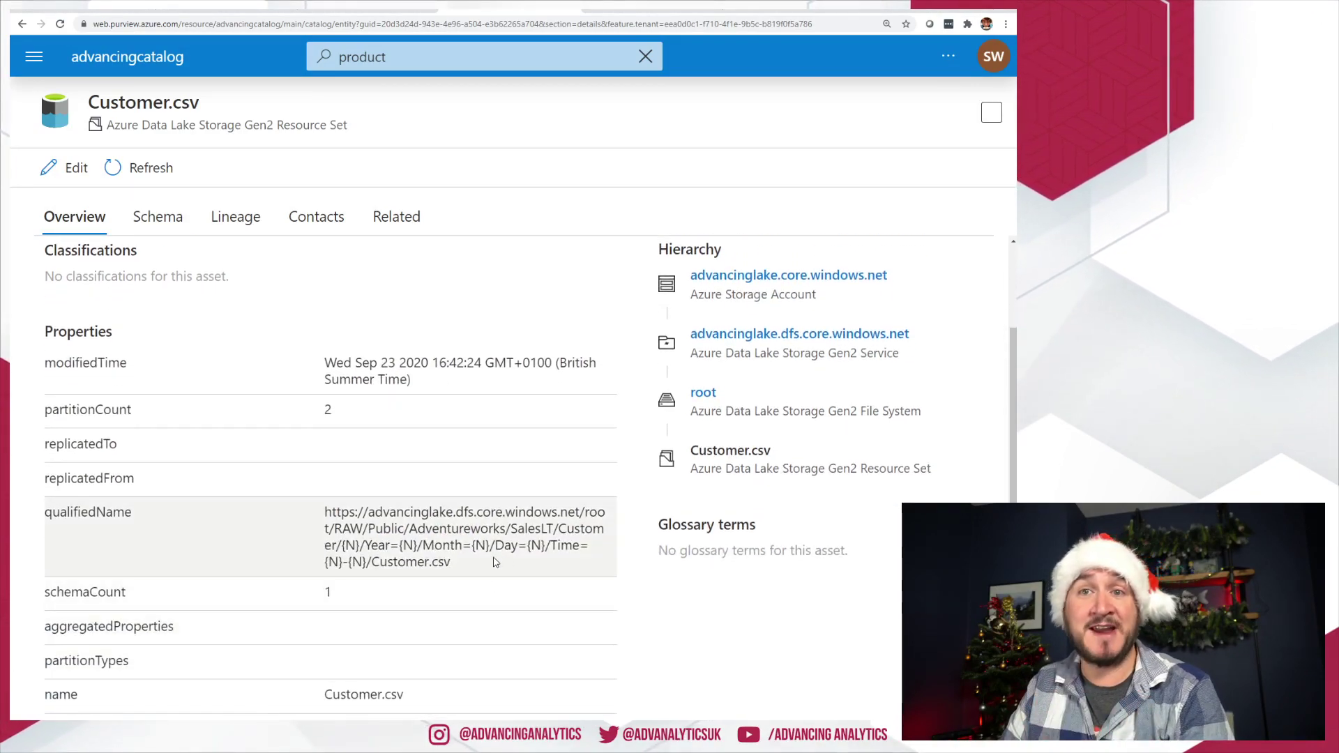
drag(485, 564, 394, 543)
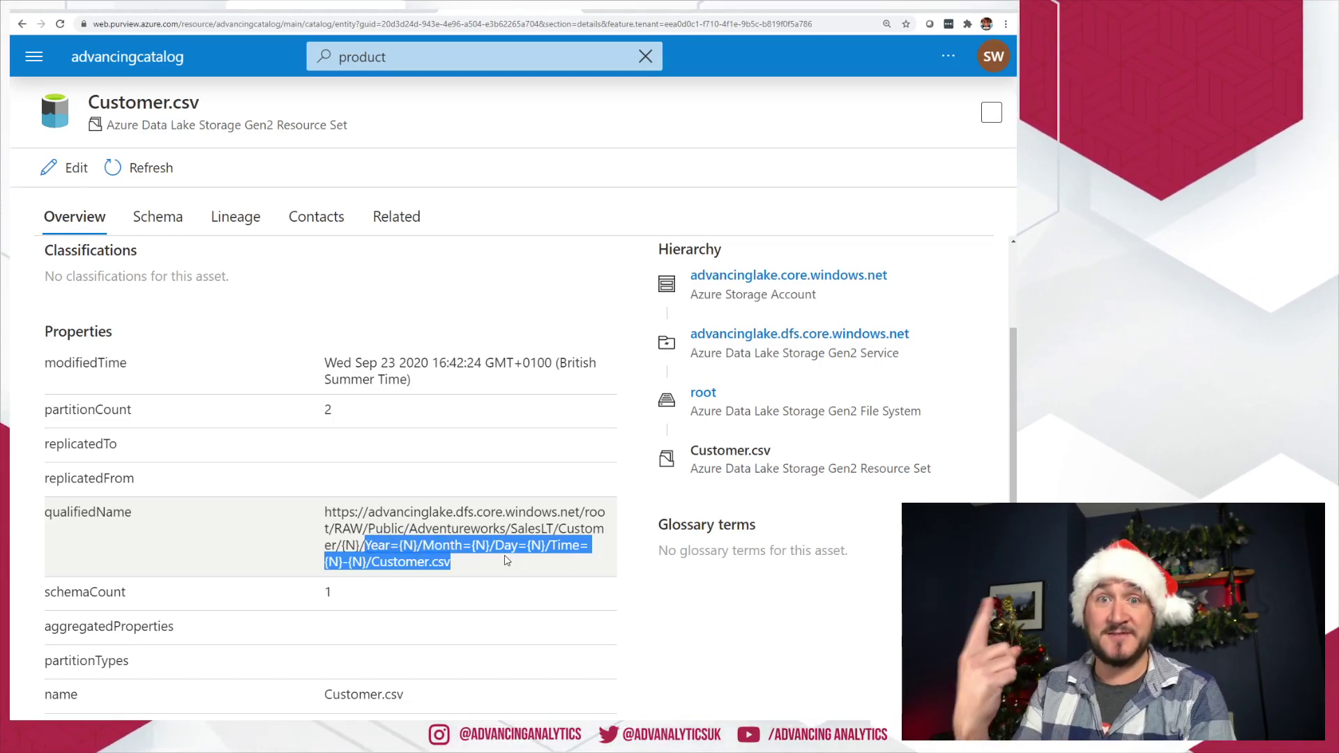
drag(771, 451, 723, 466)
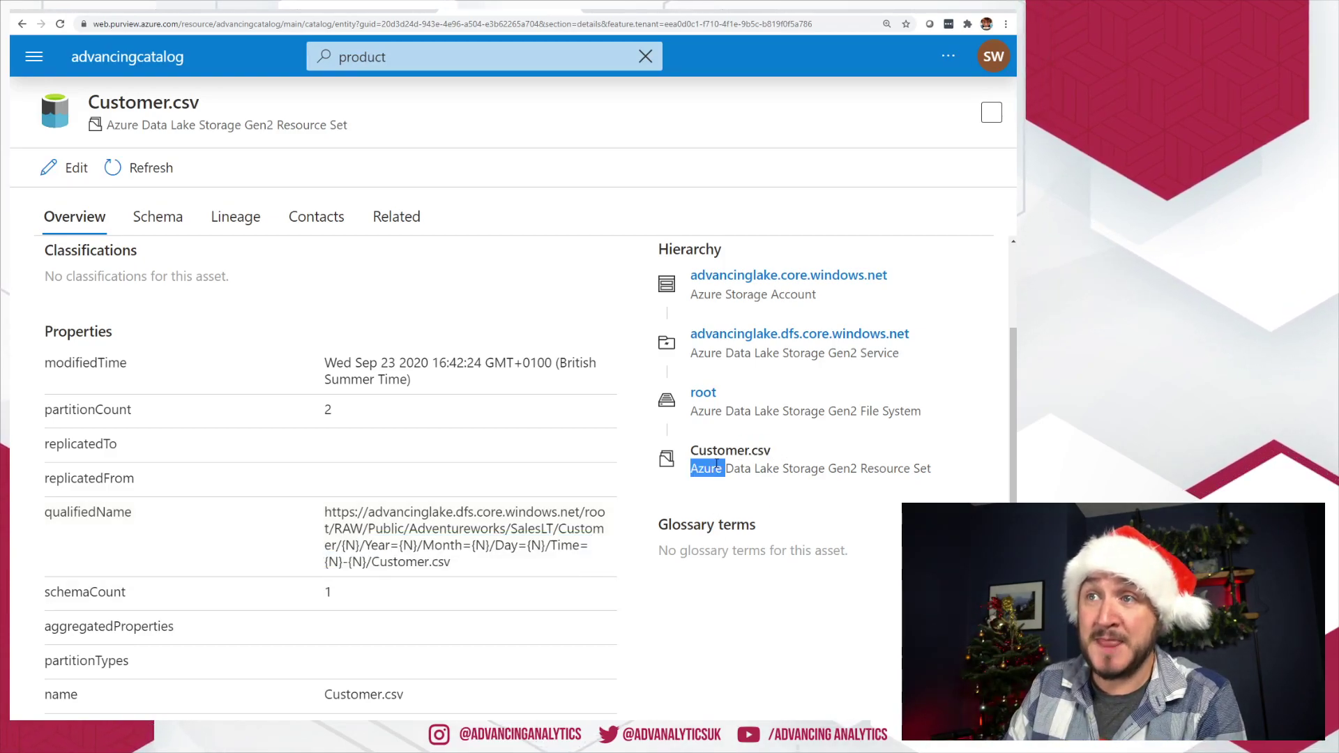
drag(364, 545, 368, 565)
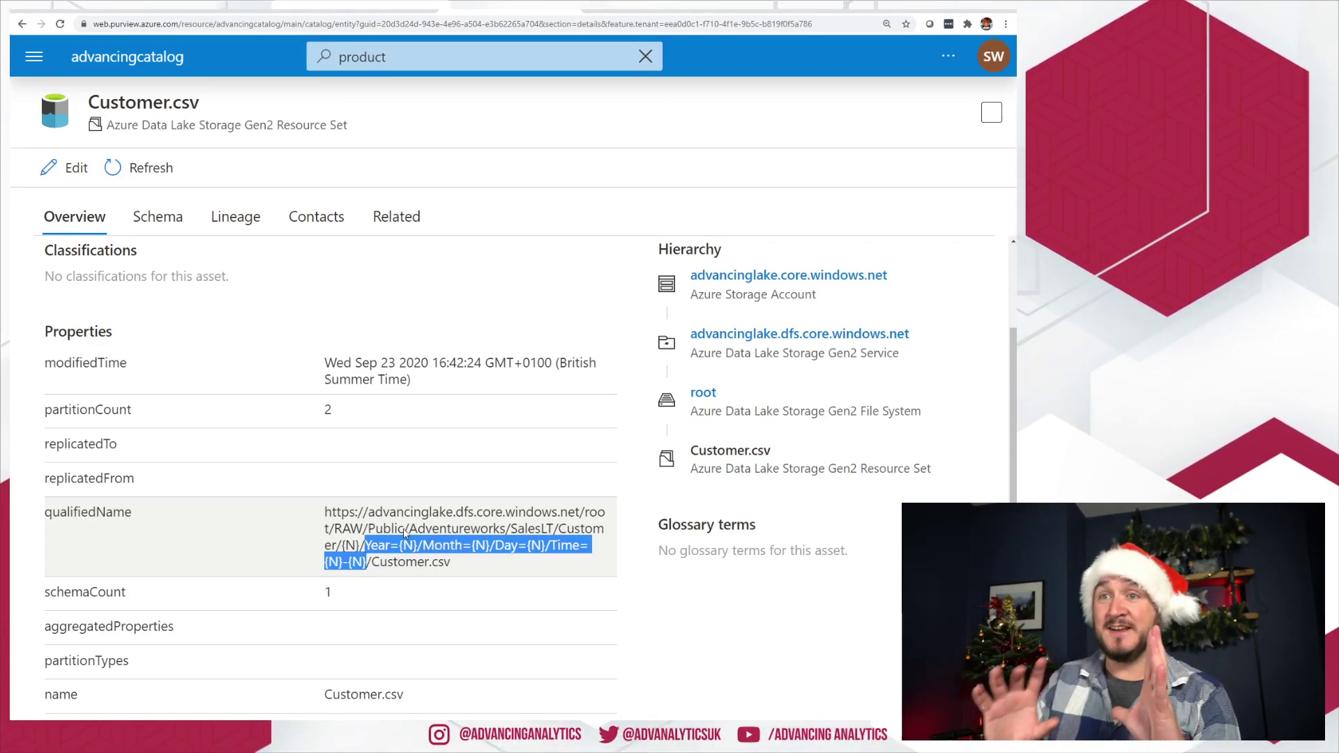
click(558, 531)
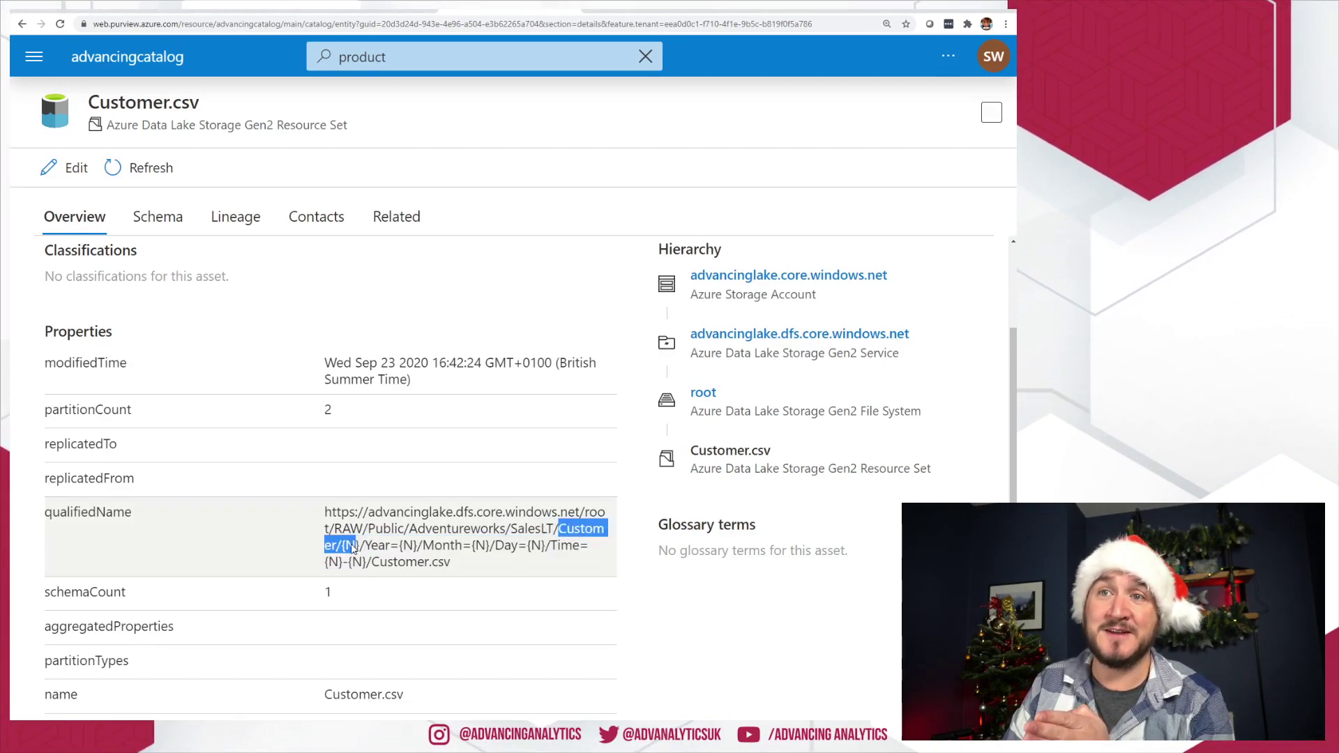
drag(362, 551, 538, 551)
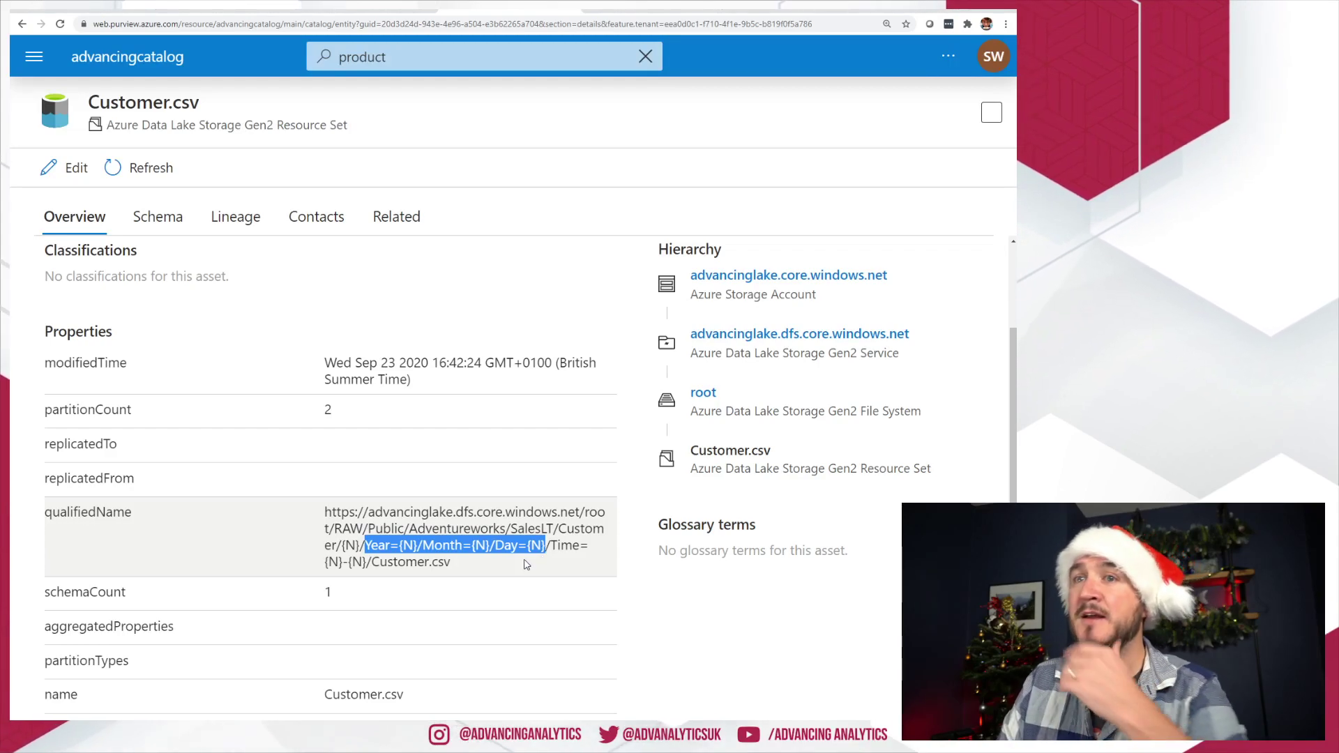
click(503, 563)
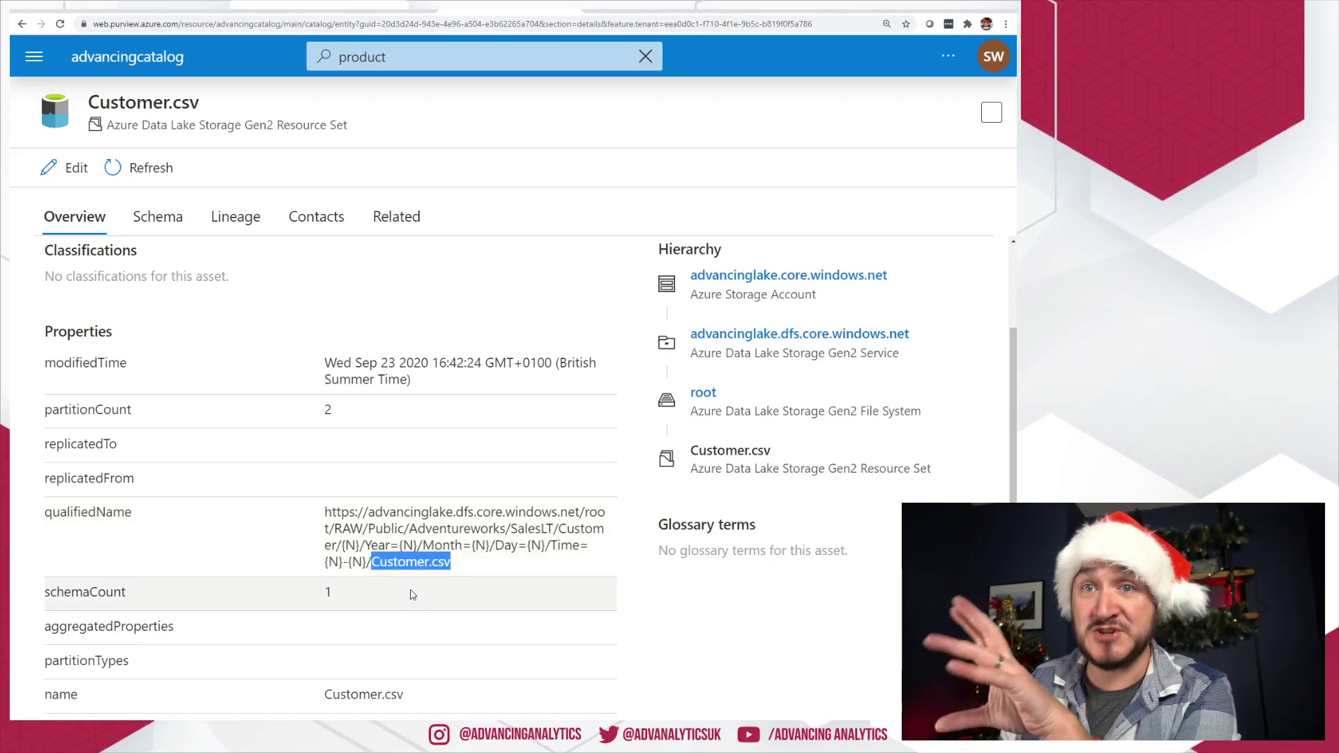
click(335, 420)
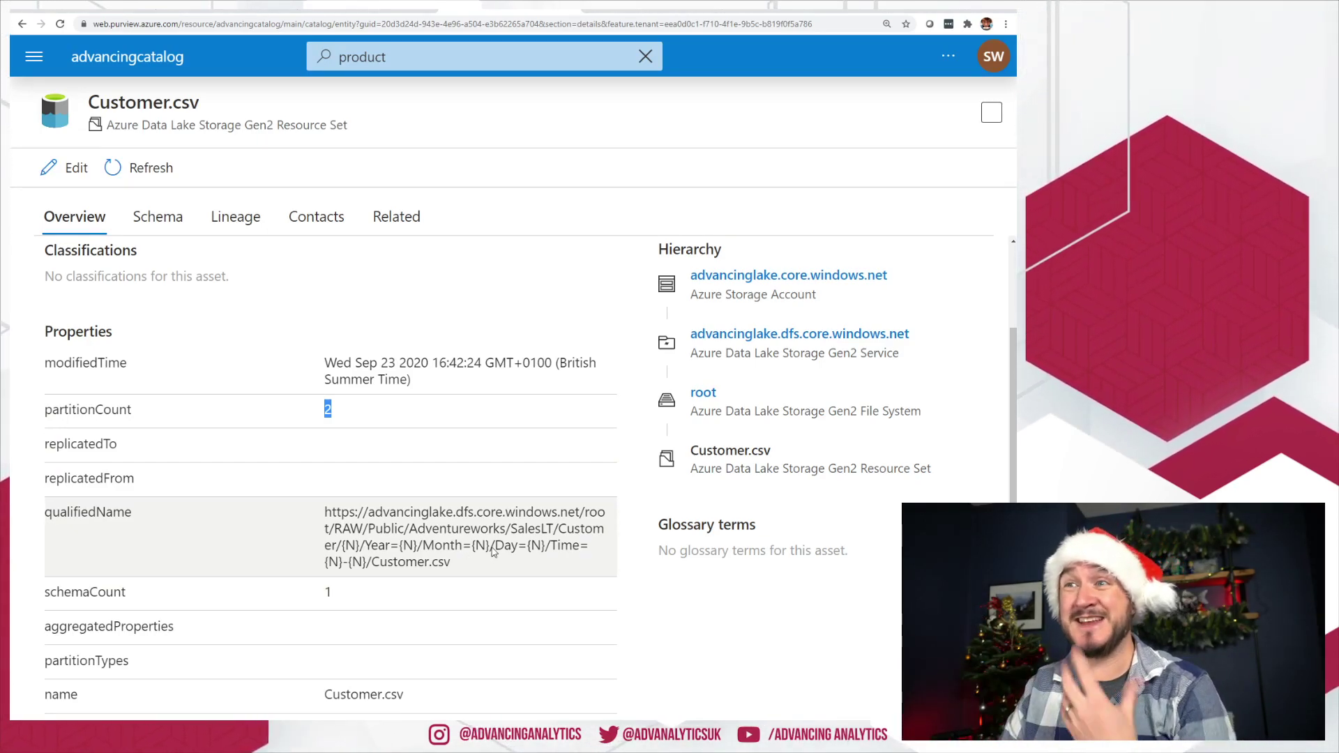
click(477, 501)
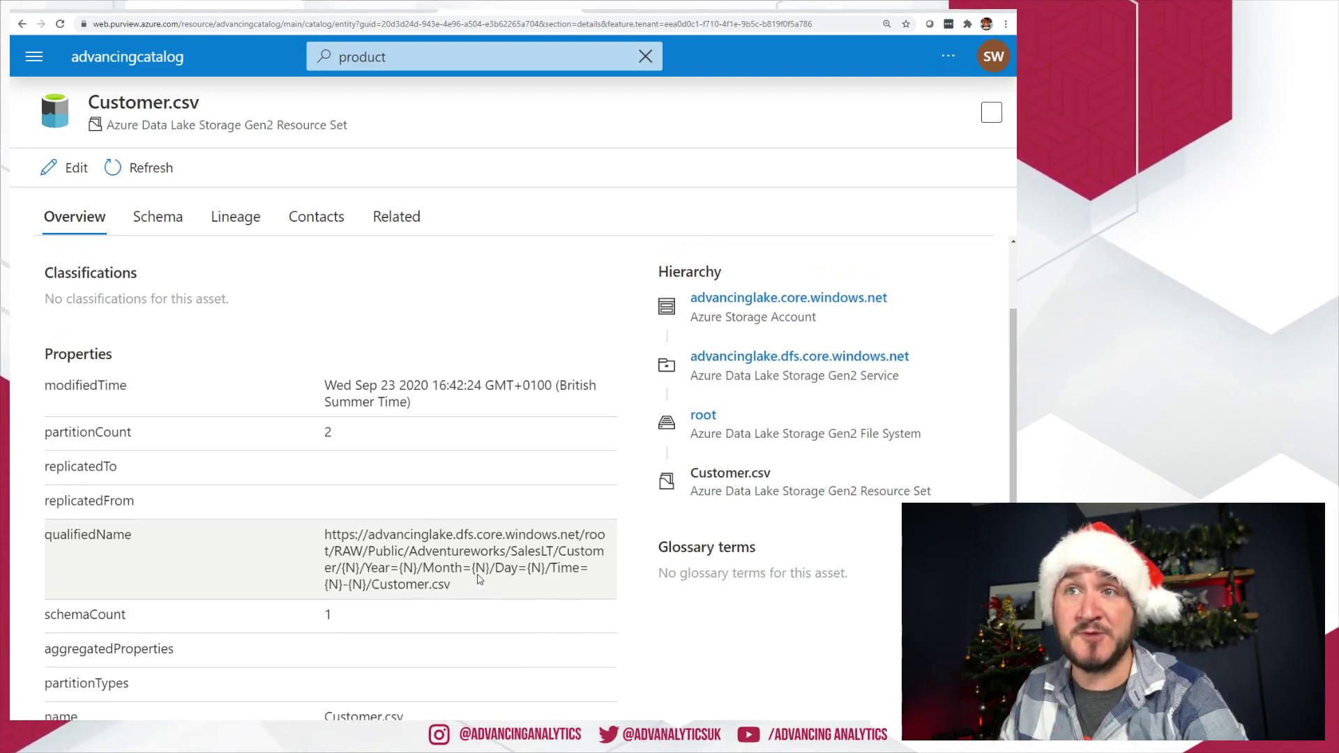
Check the Customer.csv lineage, contacts and related assets, including the root and RAW levels of its hierarchy.
scroll(433, 530, up, 3)
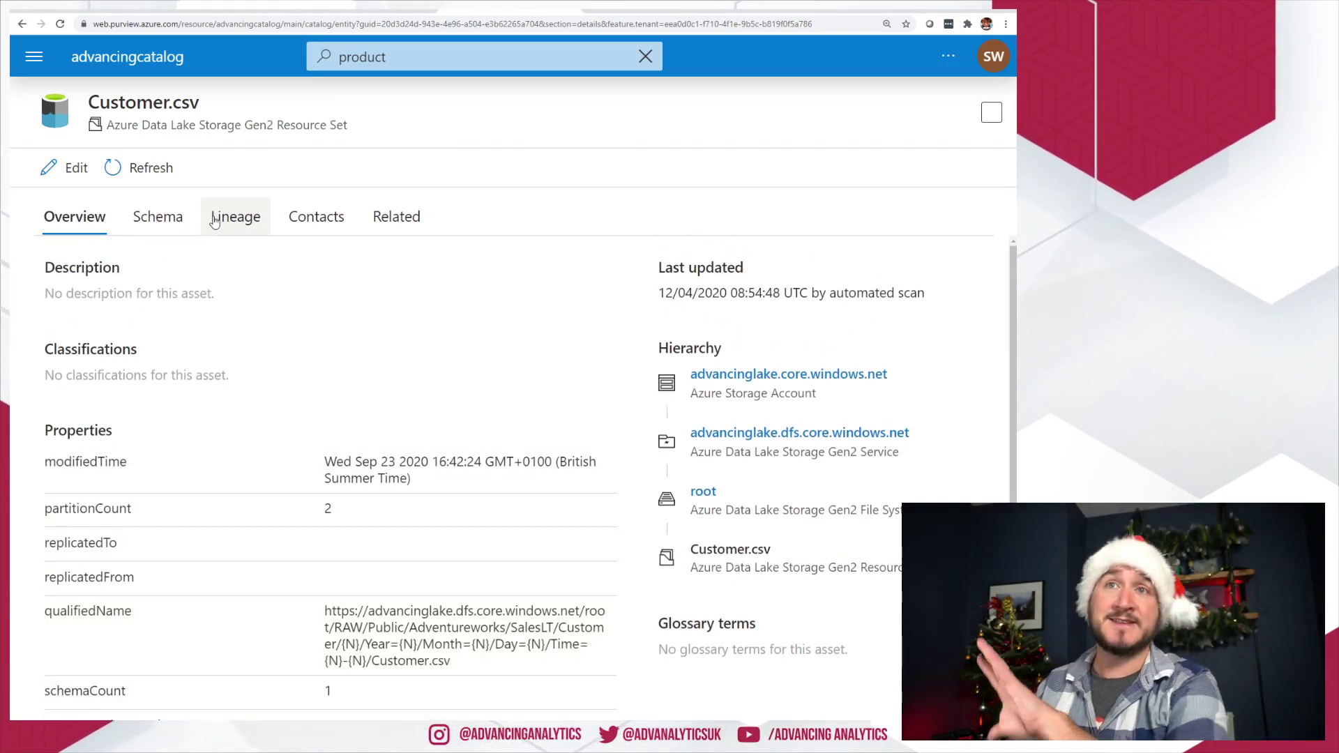
click(237, 217)
click(315, 217)
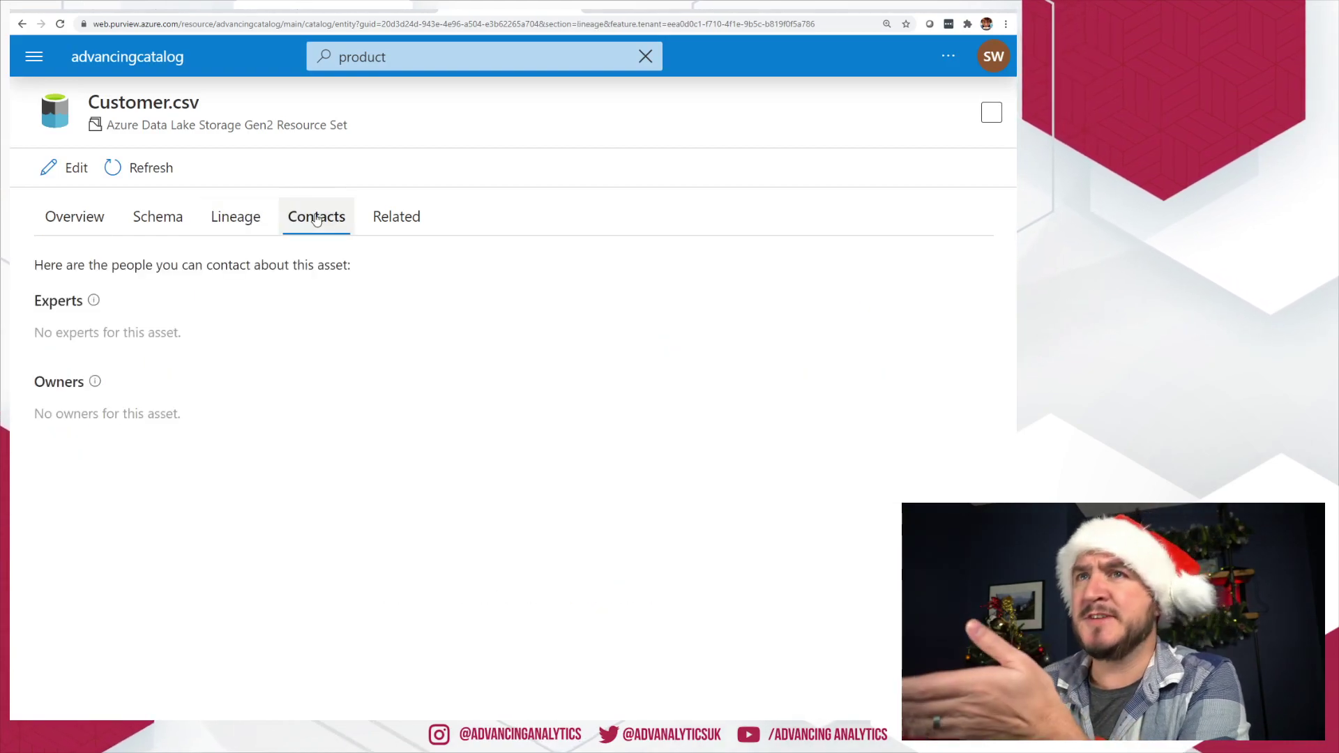
click(396, 217)
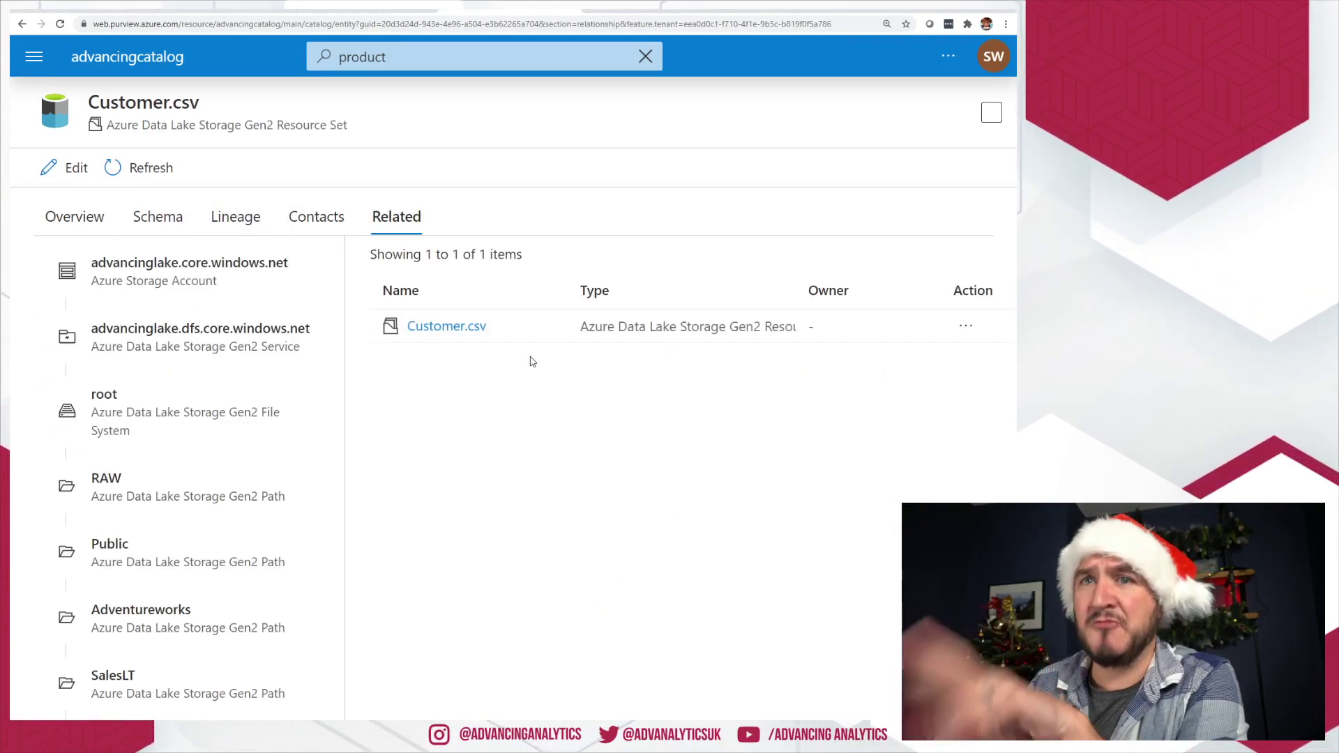
click(218, 426)
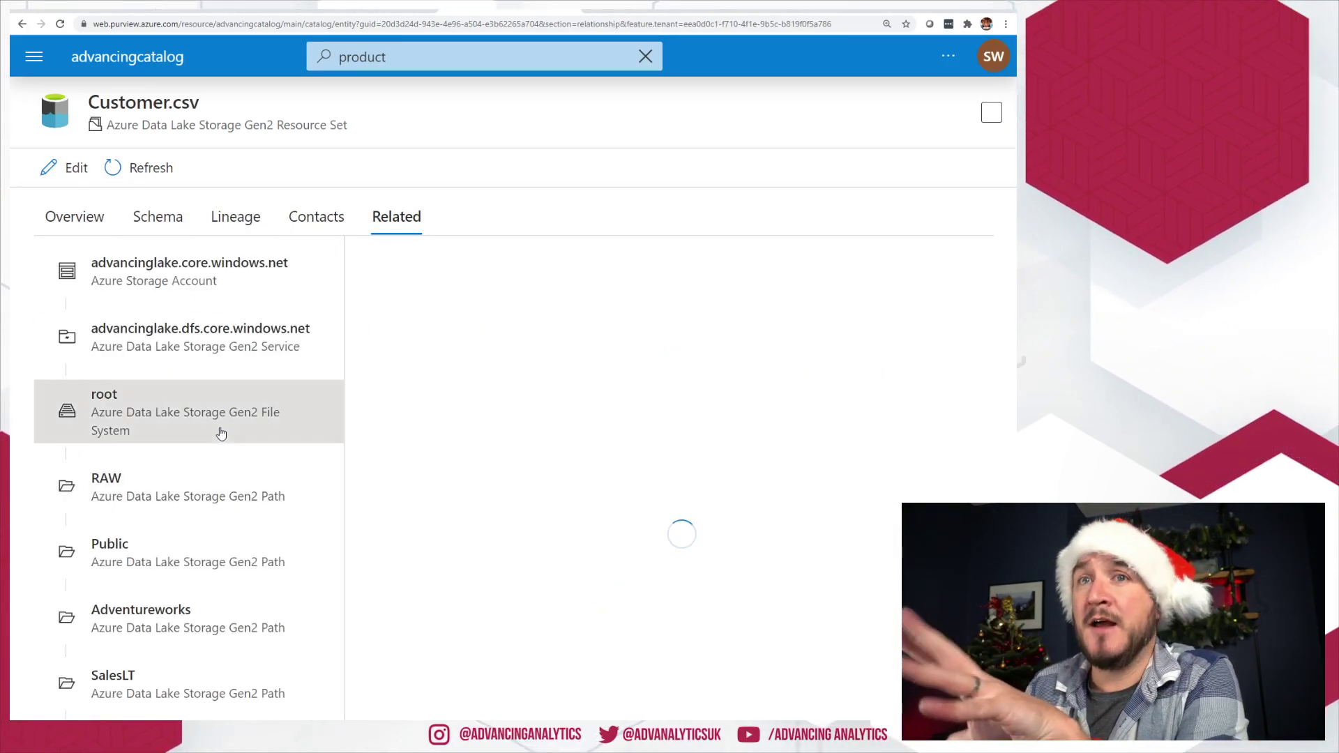
click(183, 482)
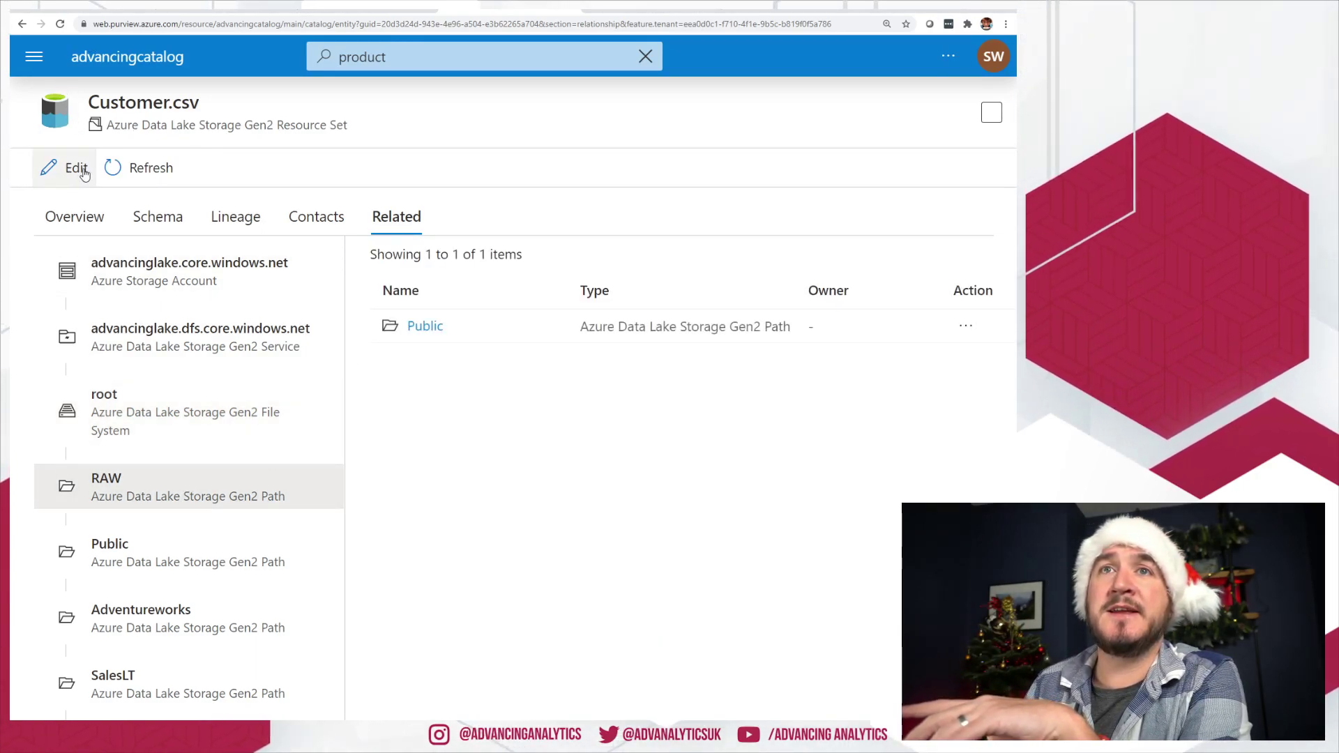
Return to the home page, search the catalog for "product" and open the Product folder under BASE/Parquet/Adventureworks/SalesLT.
click(33, 56)
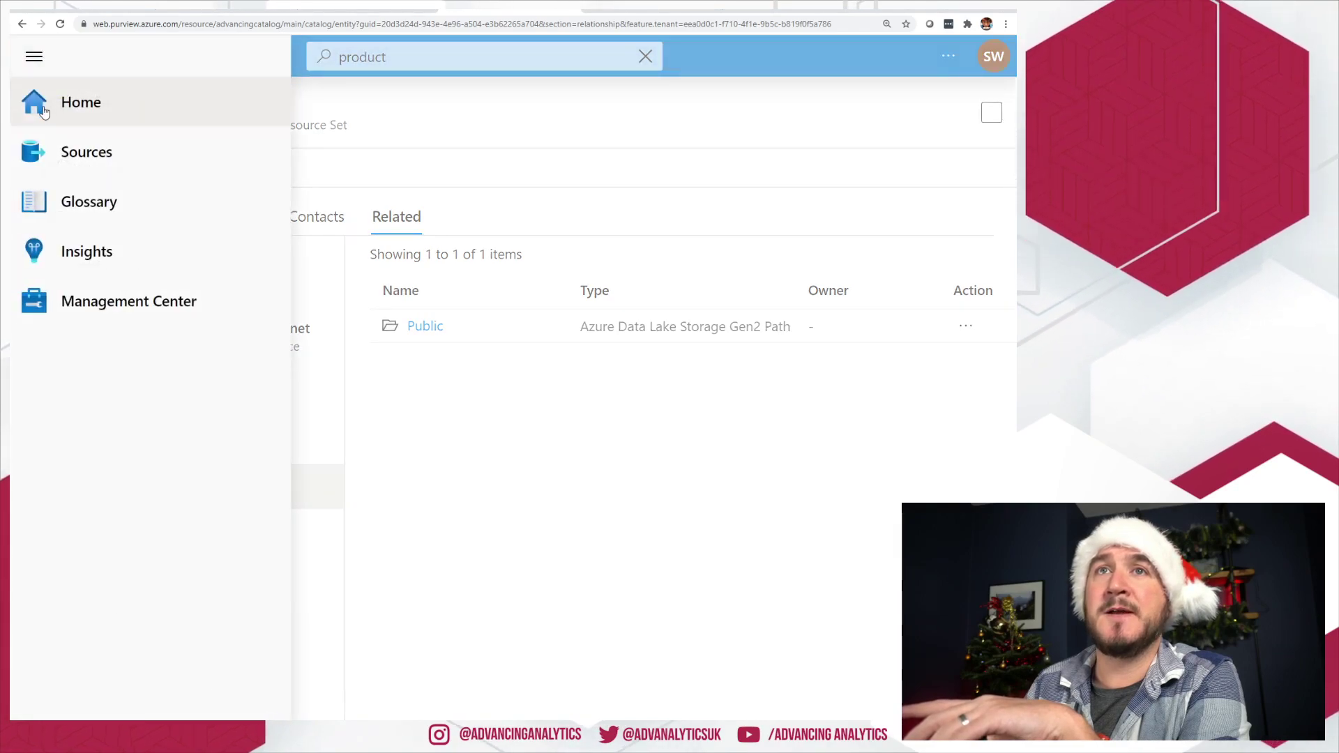
click(44, 111)
click(475, 305)
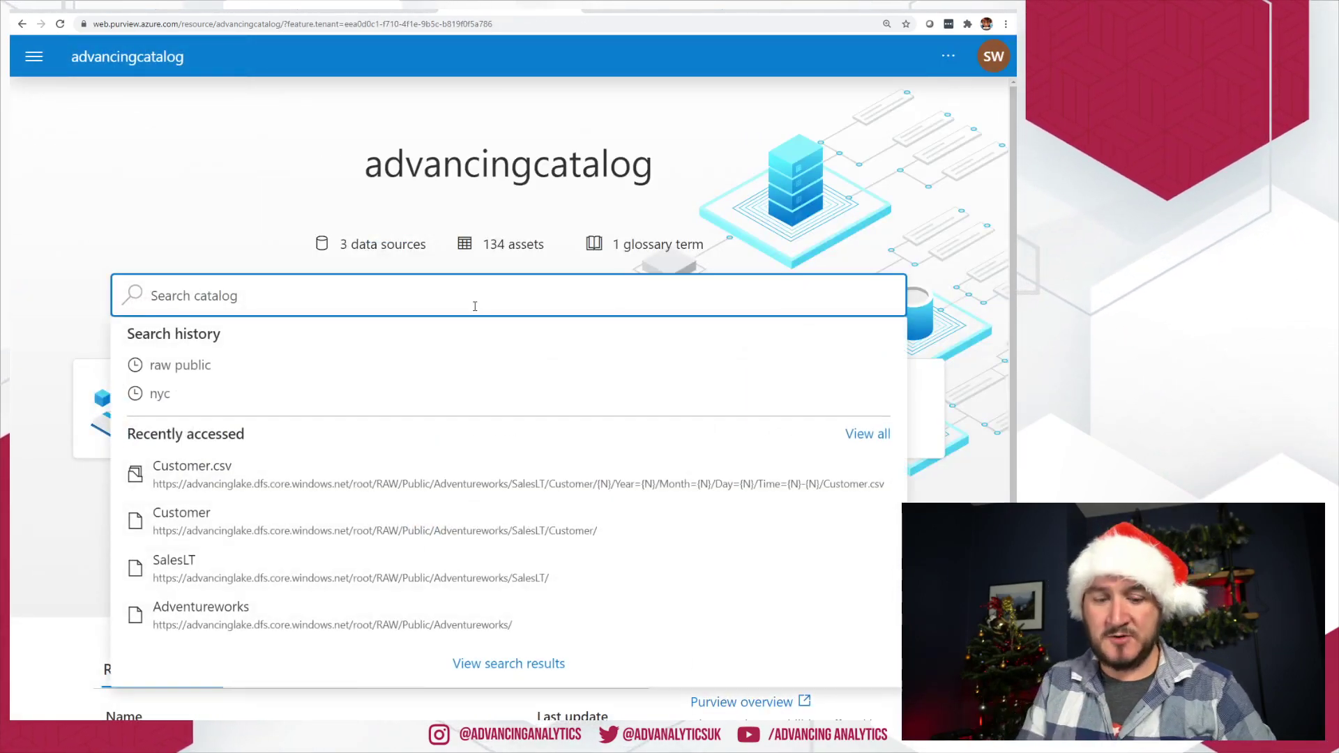
text(product)
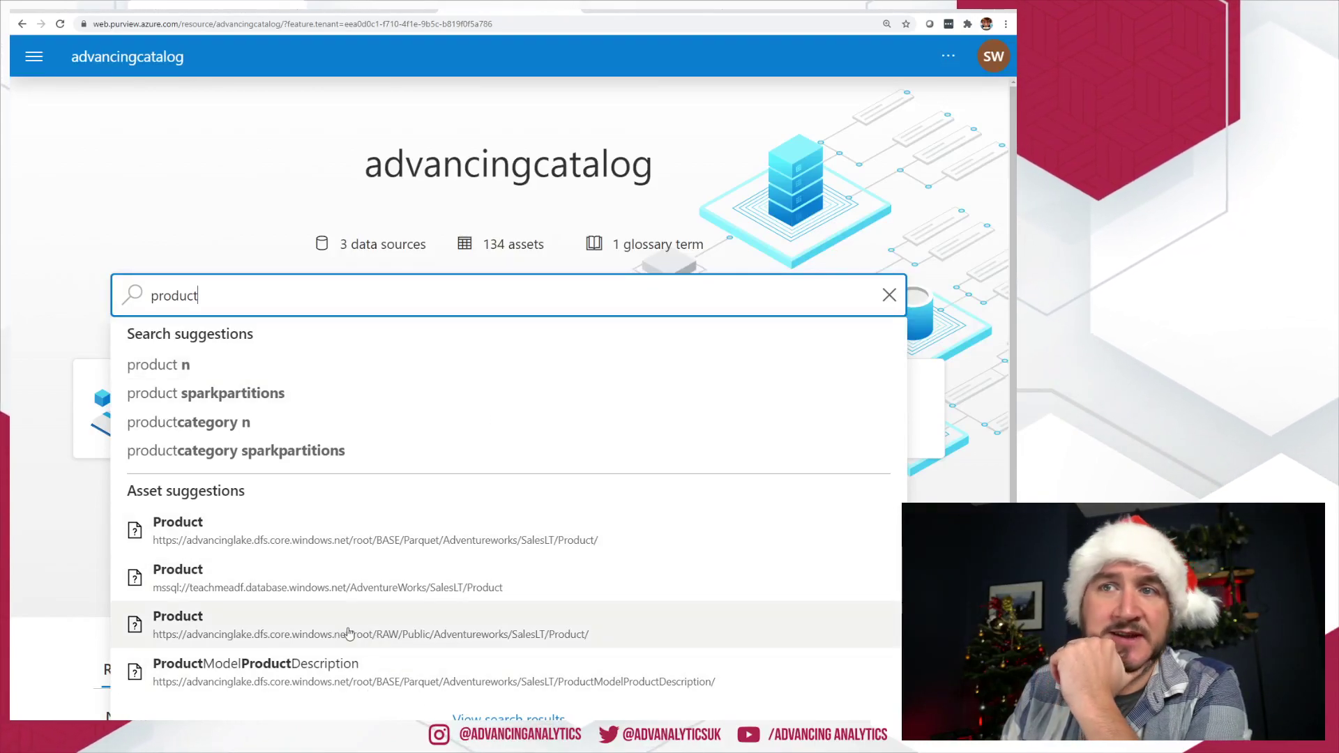
click(413, 539)
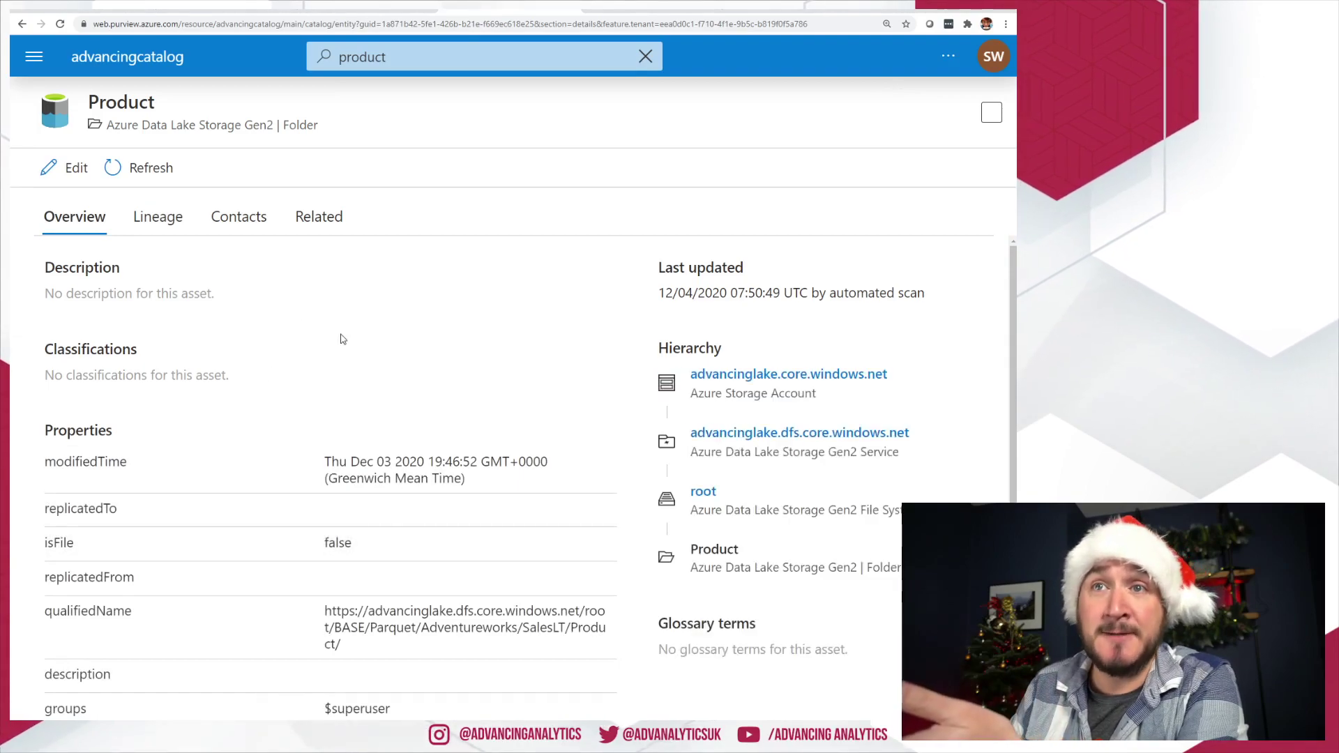
Examine the Product folder's overview properties, including the path in its qualifiedName.
scroll(364, 342, down, 2)
scroll(314, 390, up, 2)
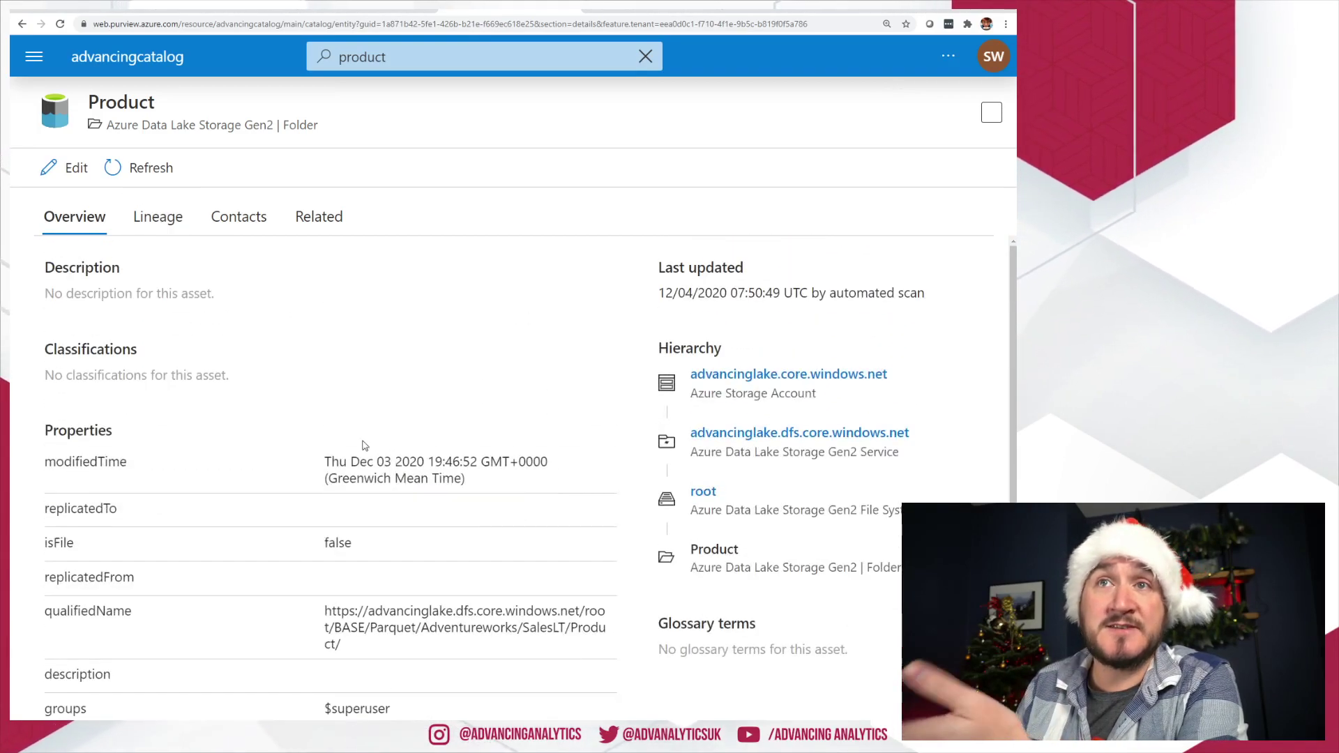
triple_click(391, 627)
click(391, 628)
scroll(448, 634, down, 3)
scroll(161, 309, up, 3)
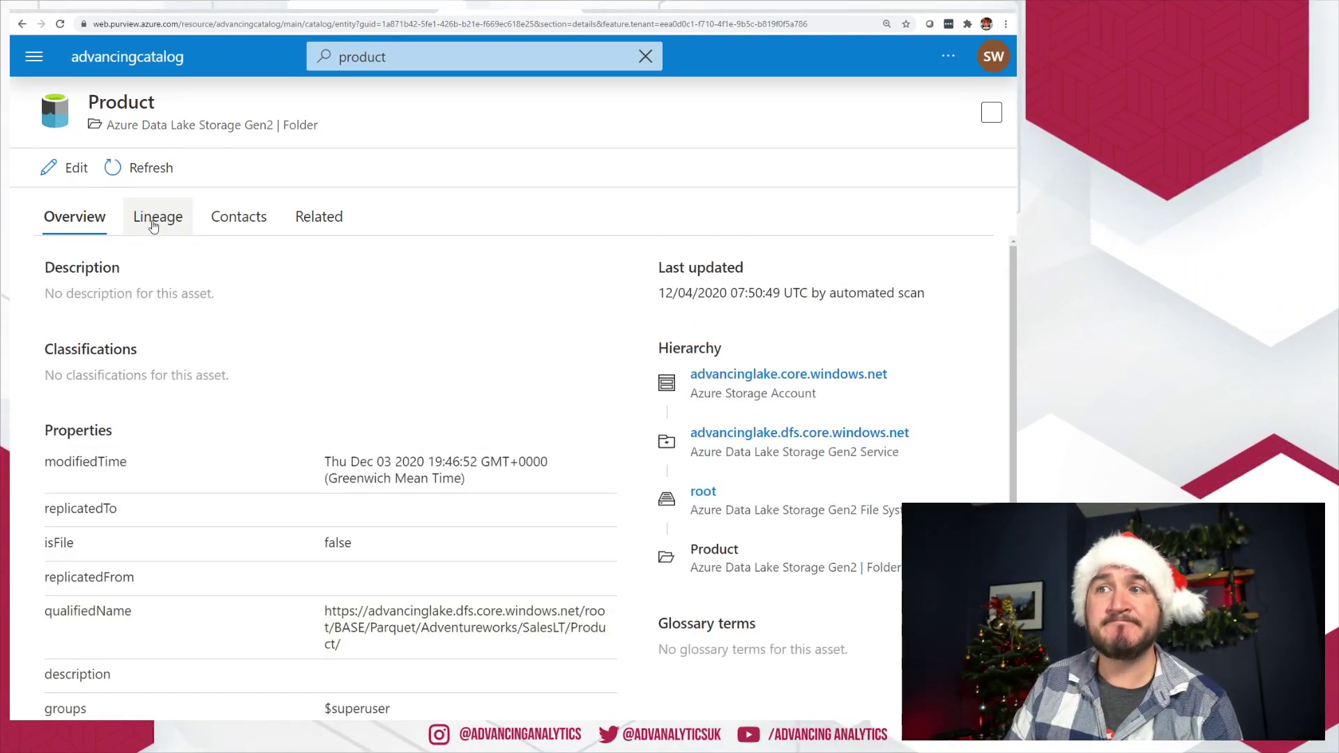
Open the {SparkPartitions} resource set from the Product folder's related assets and examine its schema columns and data types.
click(317, 217)
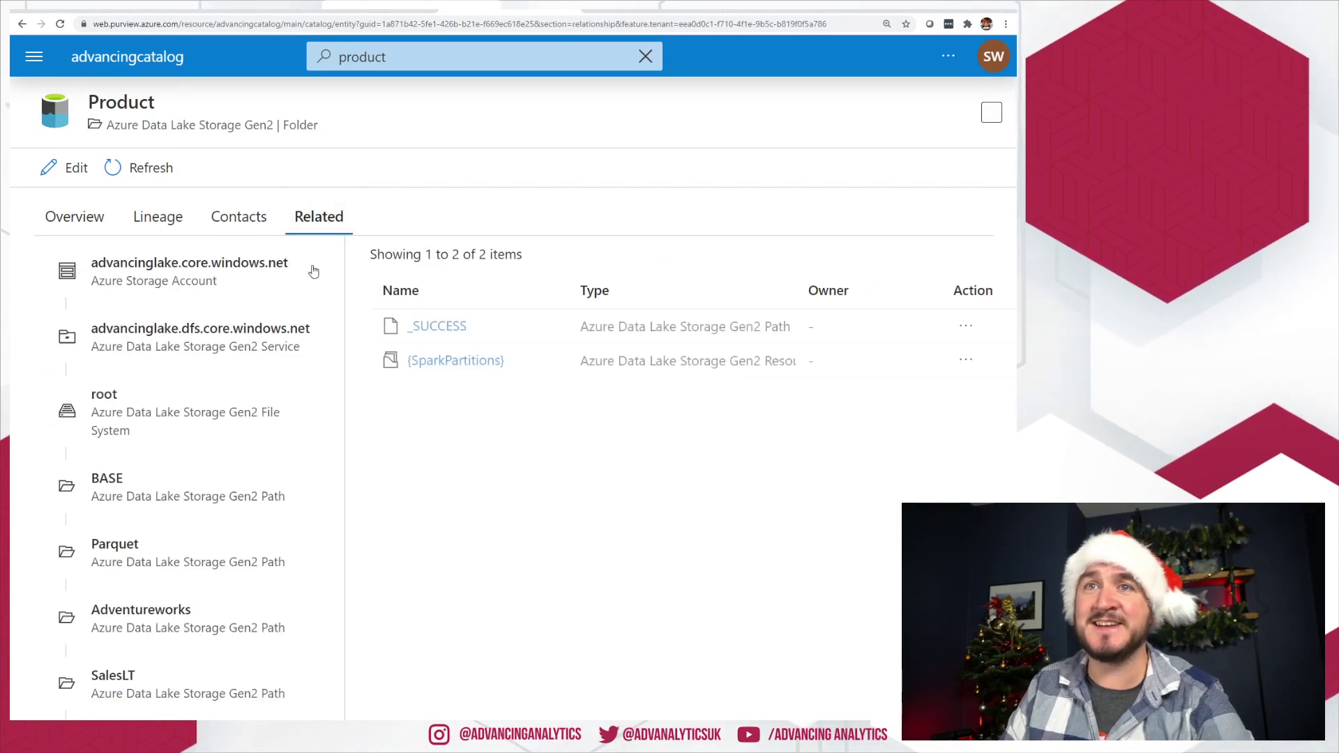
click(451, 362)
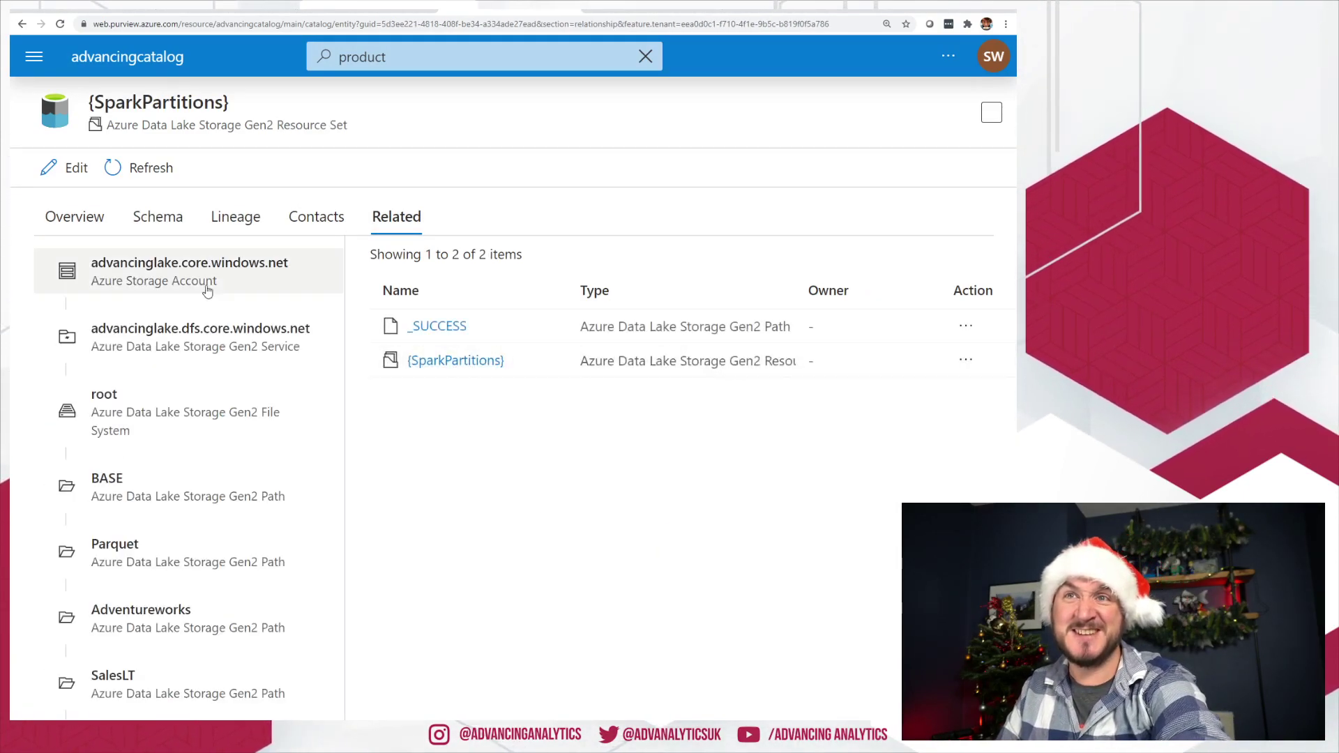
click(152, 221)
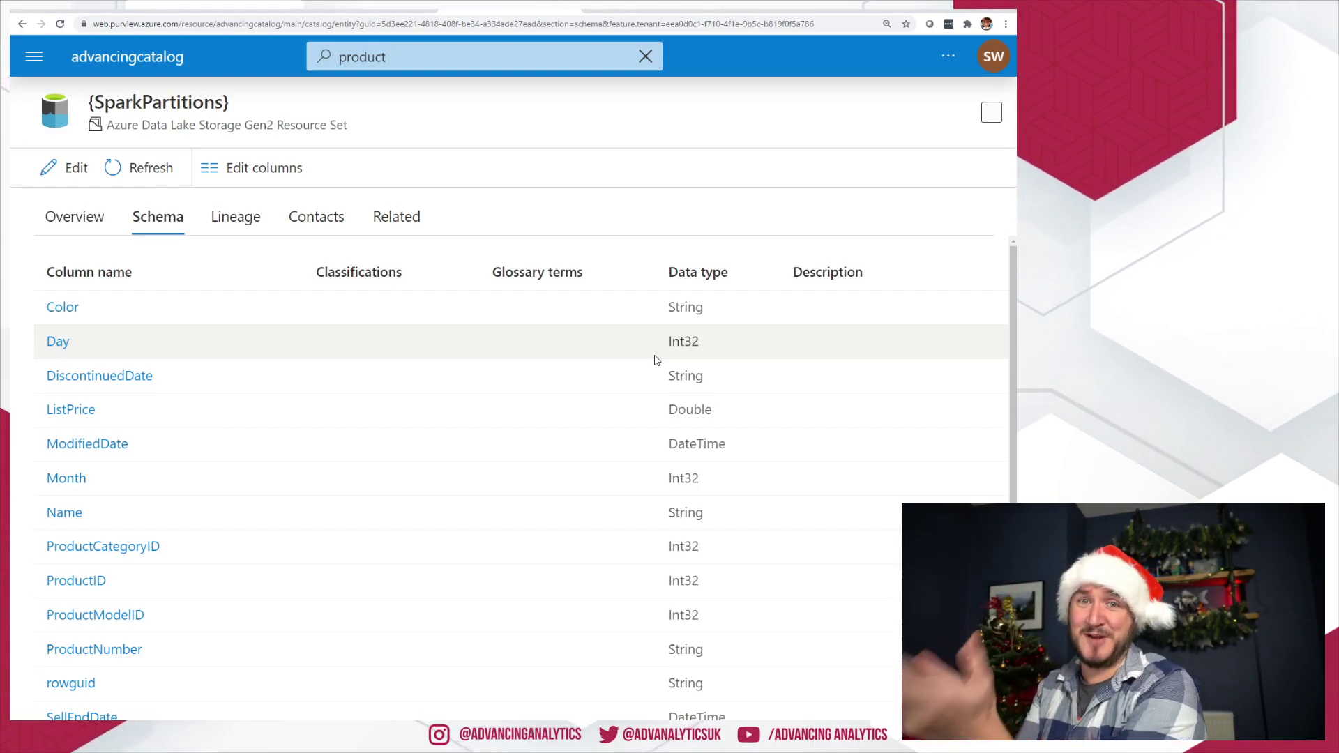
scroll(380, 512, down, 3)
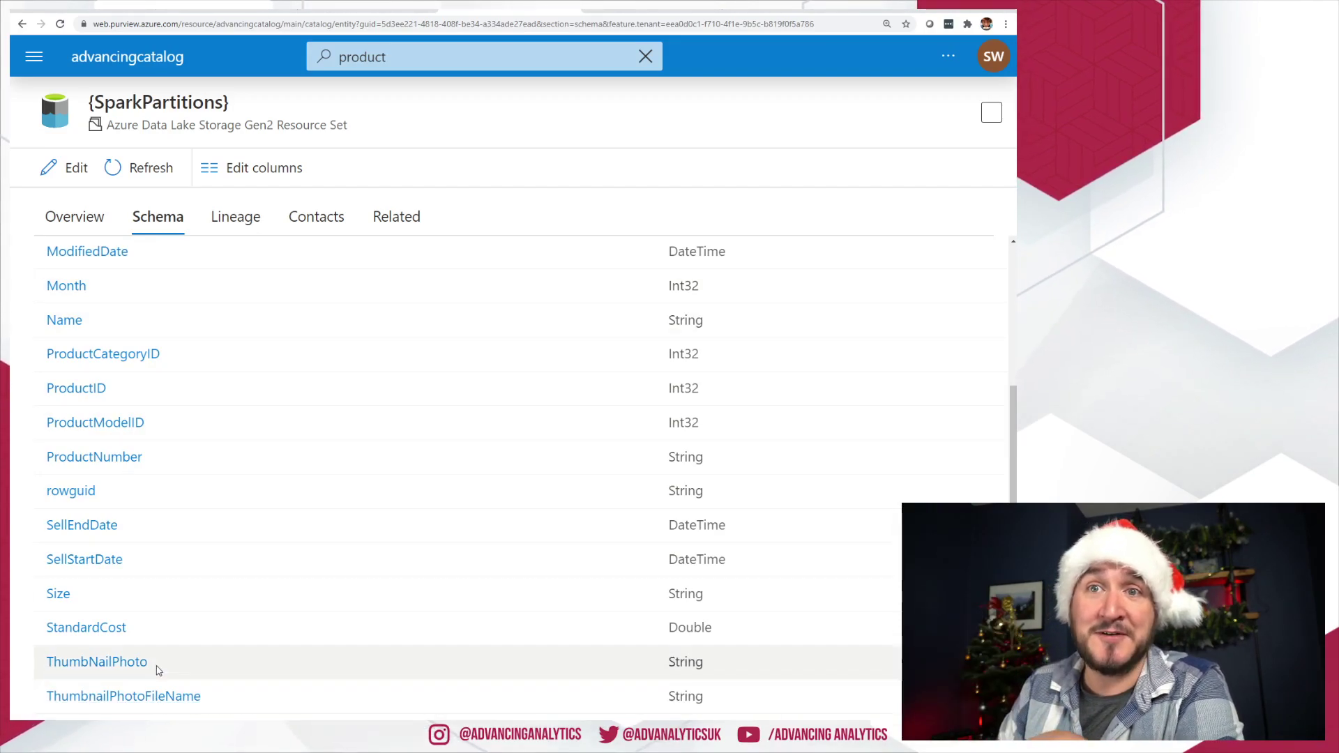
scroll(154, 675, up, 3)
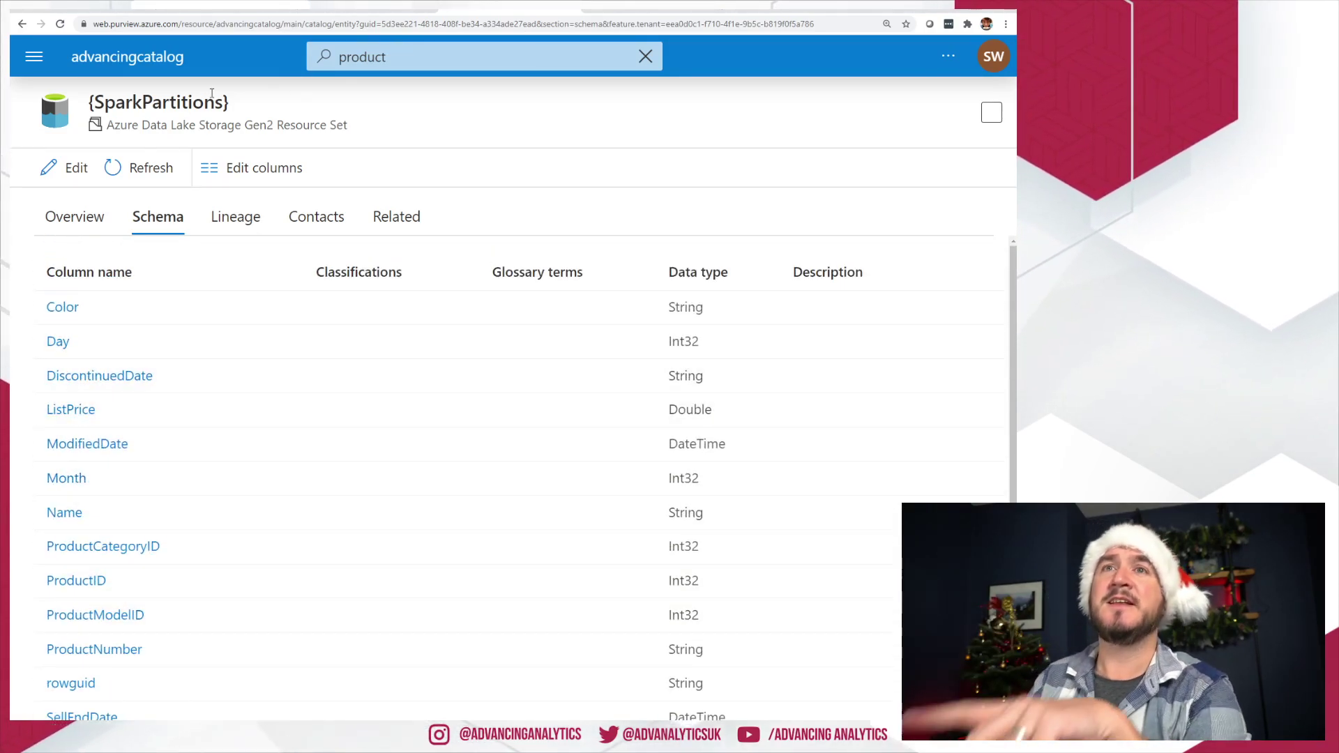
Search the catalog for "customer", open the Customer folder under BASE/Parquet and open its related {SparkPartitions} resource set.
click(366, 55)
double_click(366, 56)
click(81, 72)
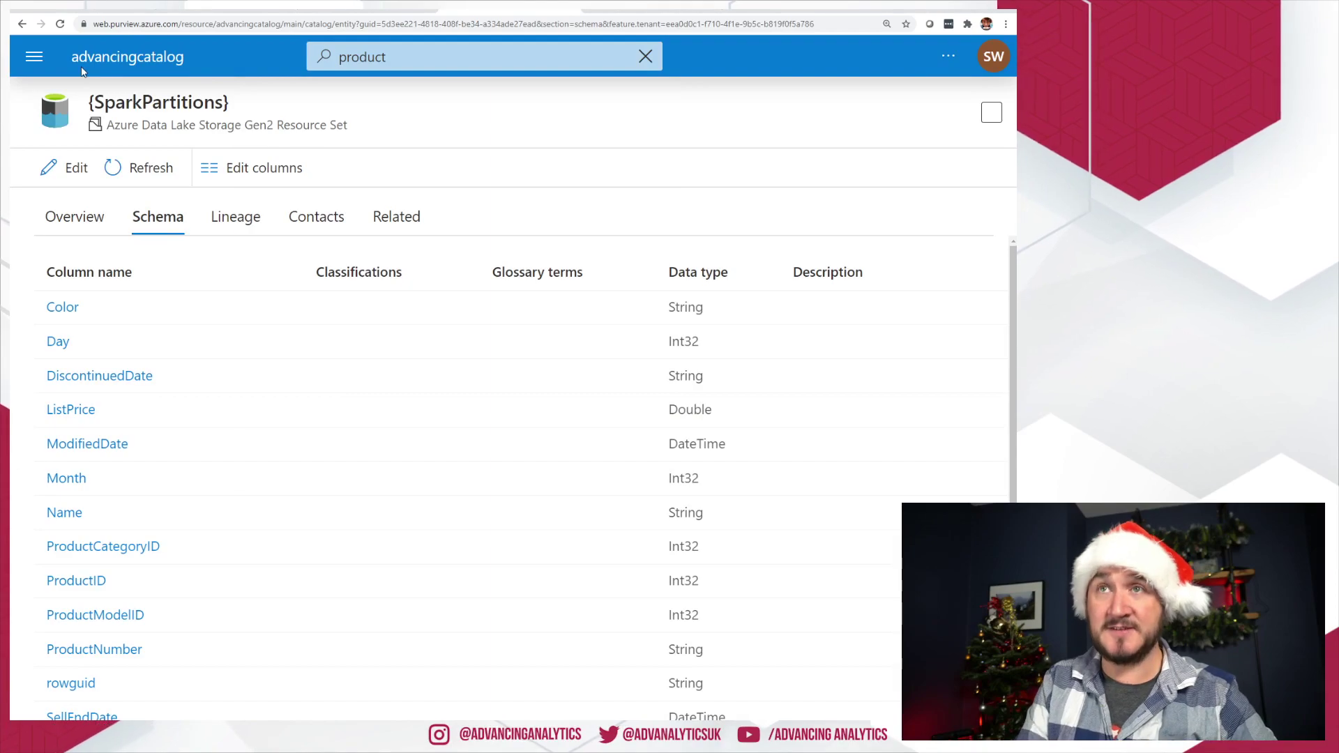
double_click(397, 62)
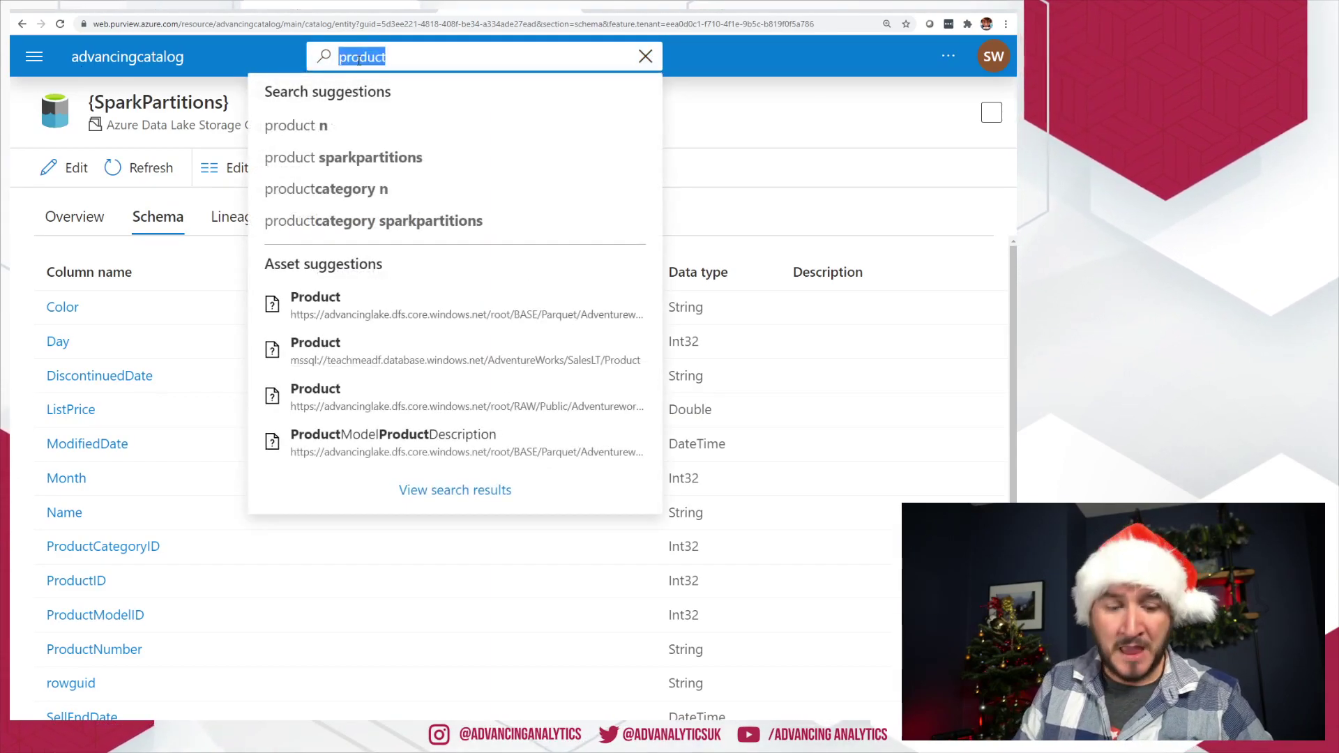
text(customer)
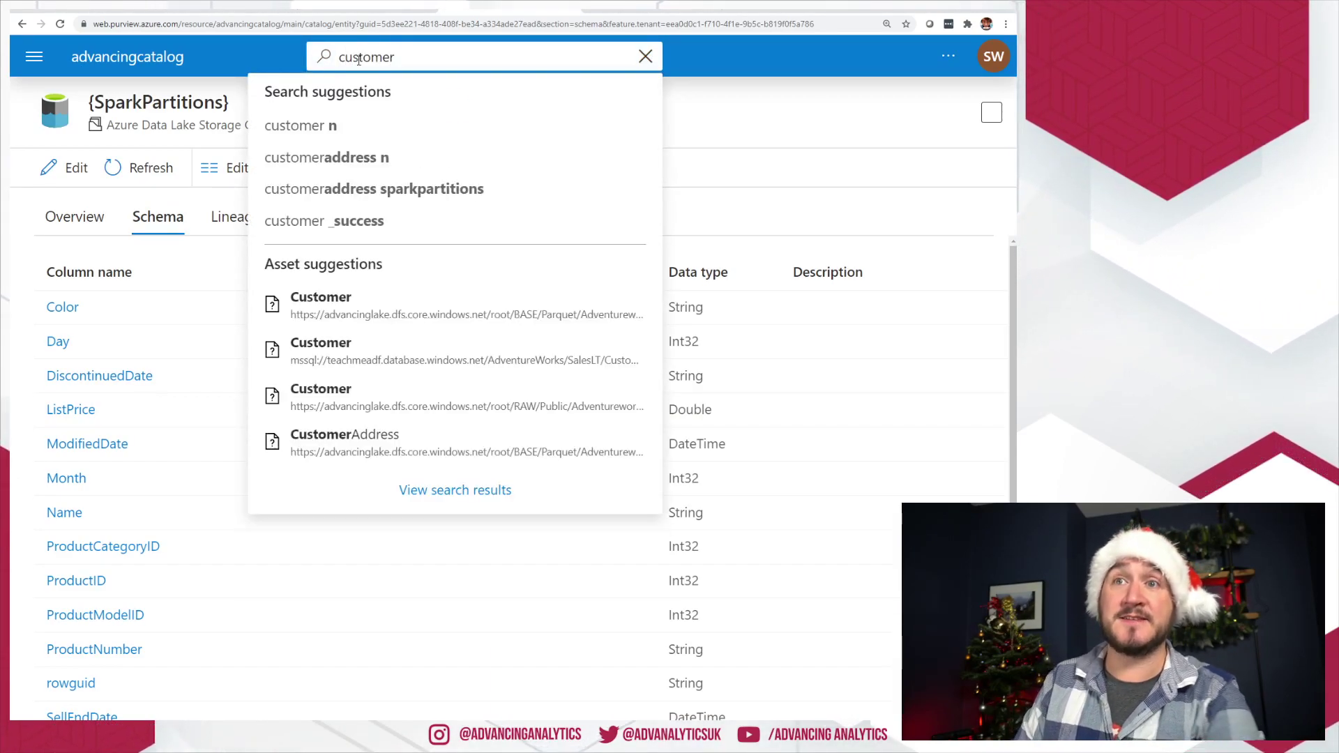
click(502, 304)
click(319, 217)
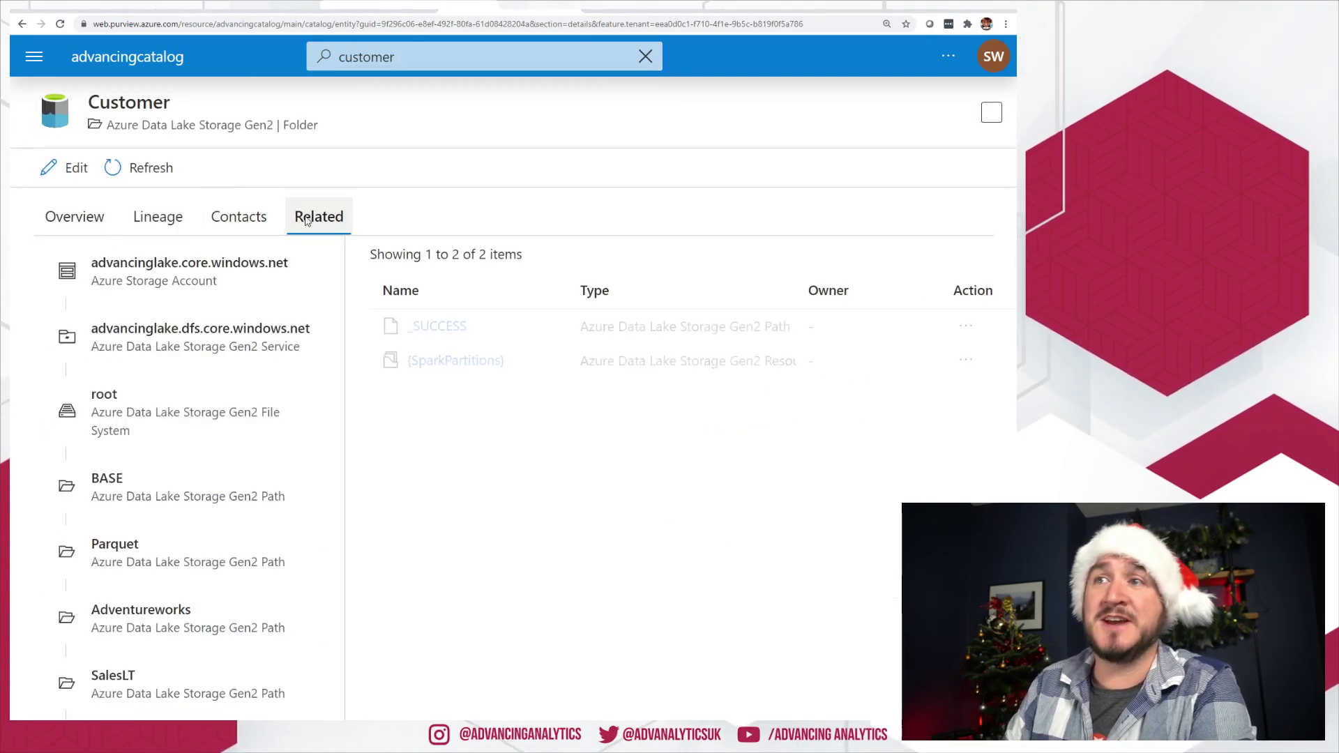
click(442, 363)
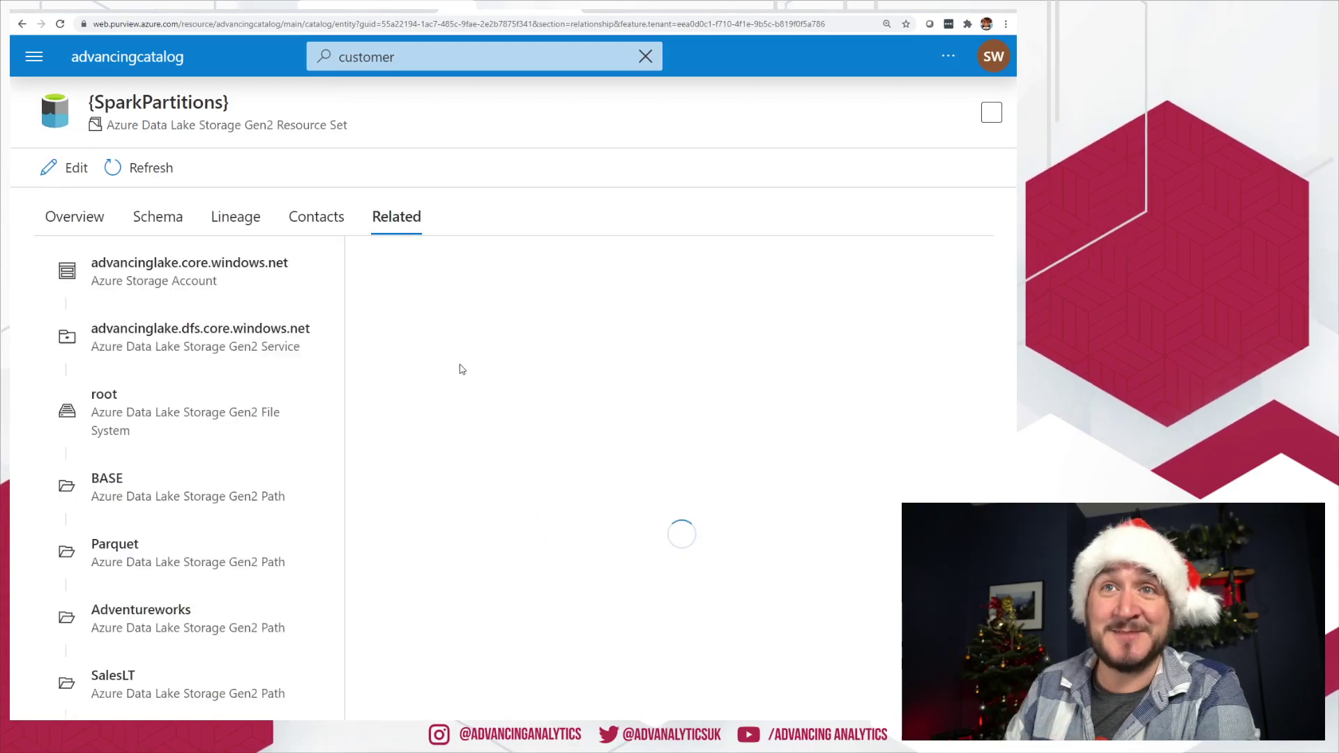
Examine the columns, classifications and data types in the Customer {SparkPartitions} schema.
click(457, 359)
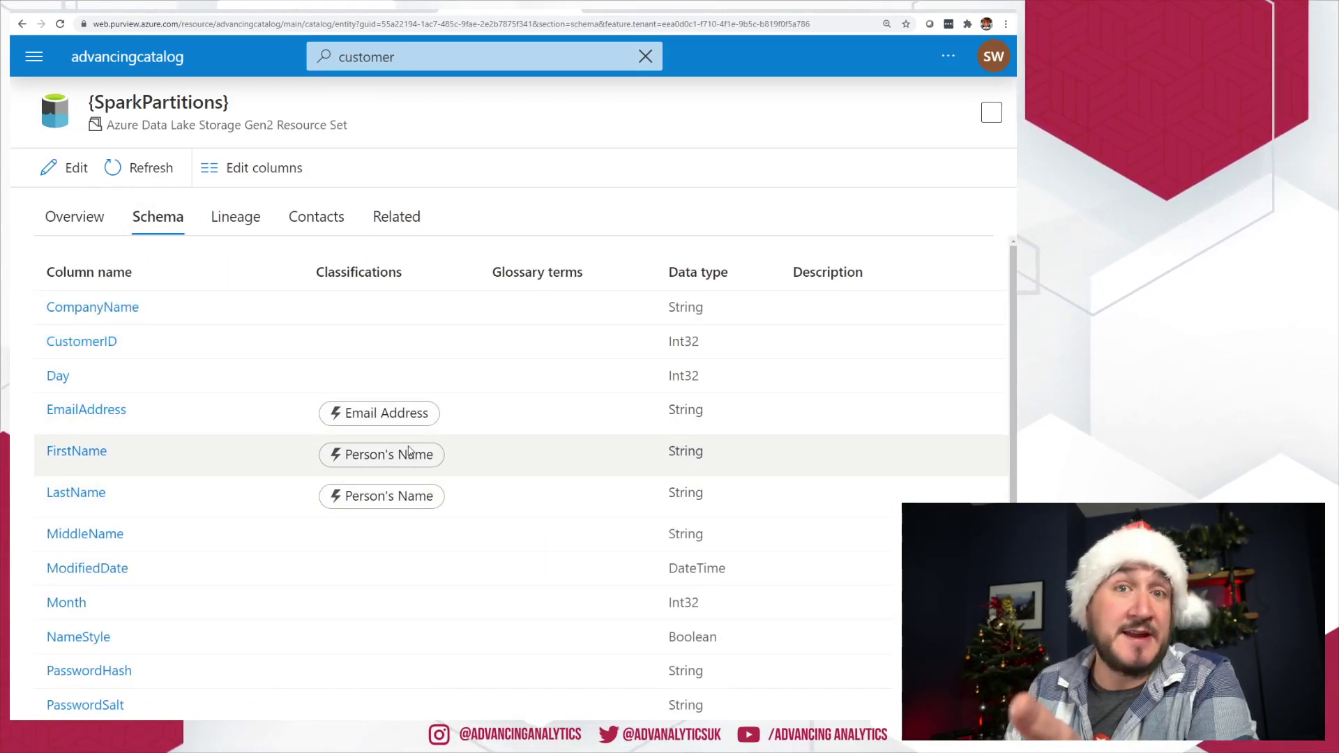
scroll(530, 539, down, 2)
scroll(530, 539, up, 2)
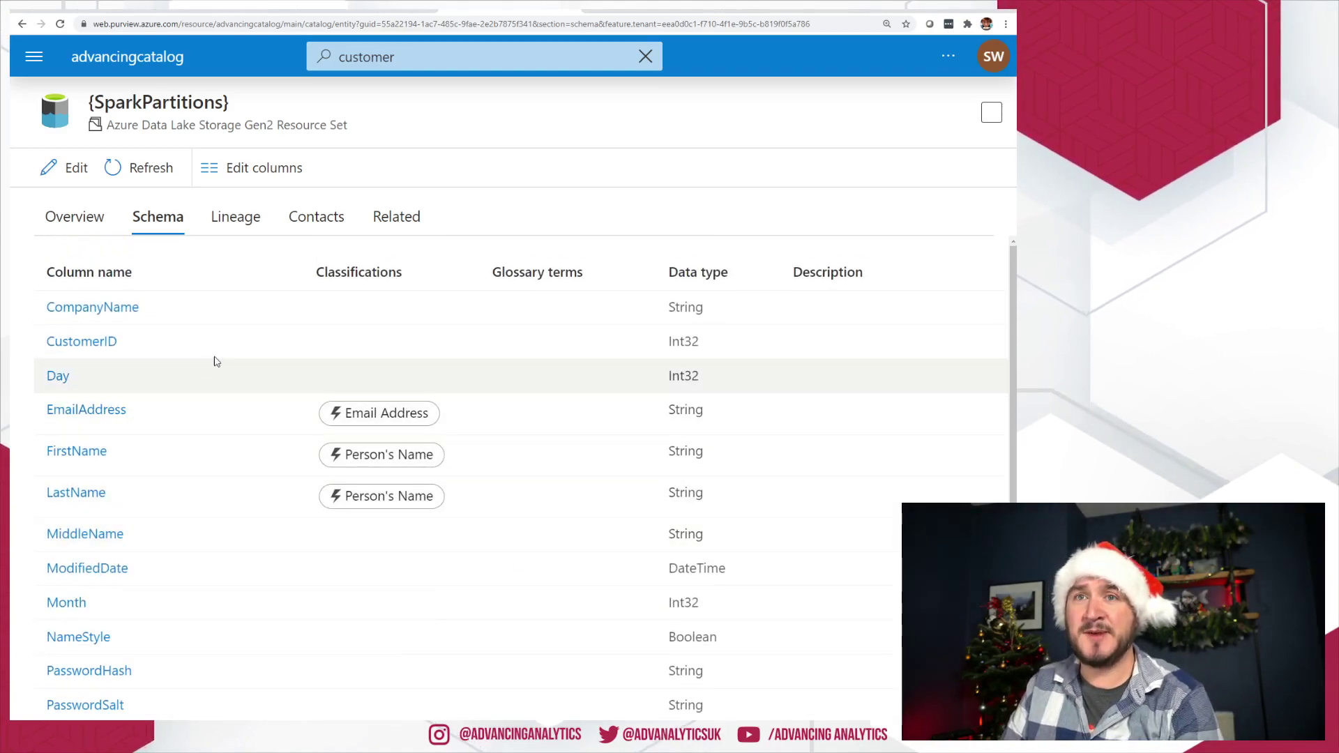
Search the catalog for "emailaddress" and open the suggested {SparkPartitions} asset under BASE/Parquet.
click(410, 56)
click(273, 57)
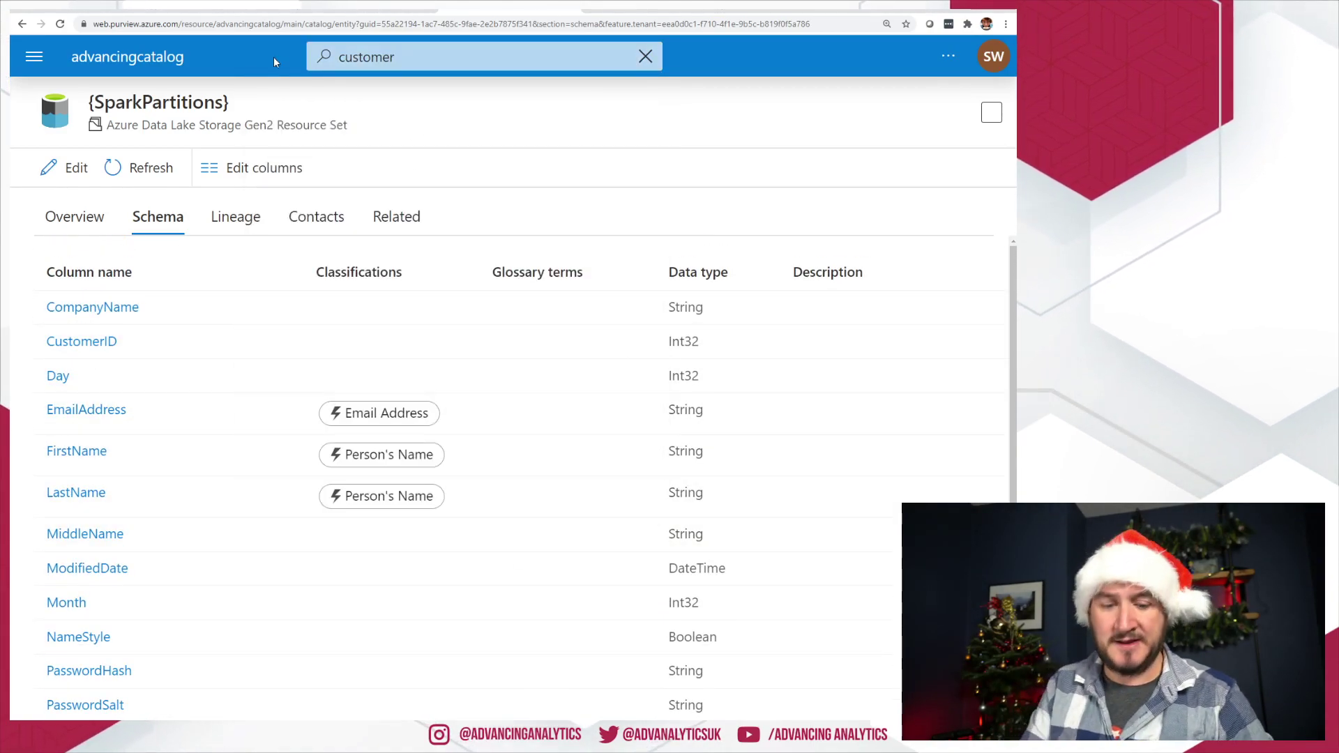
double_click(350, 56)
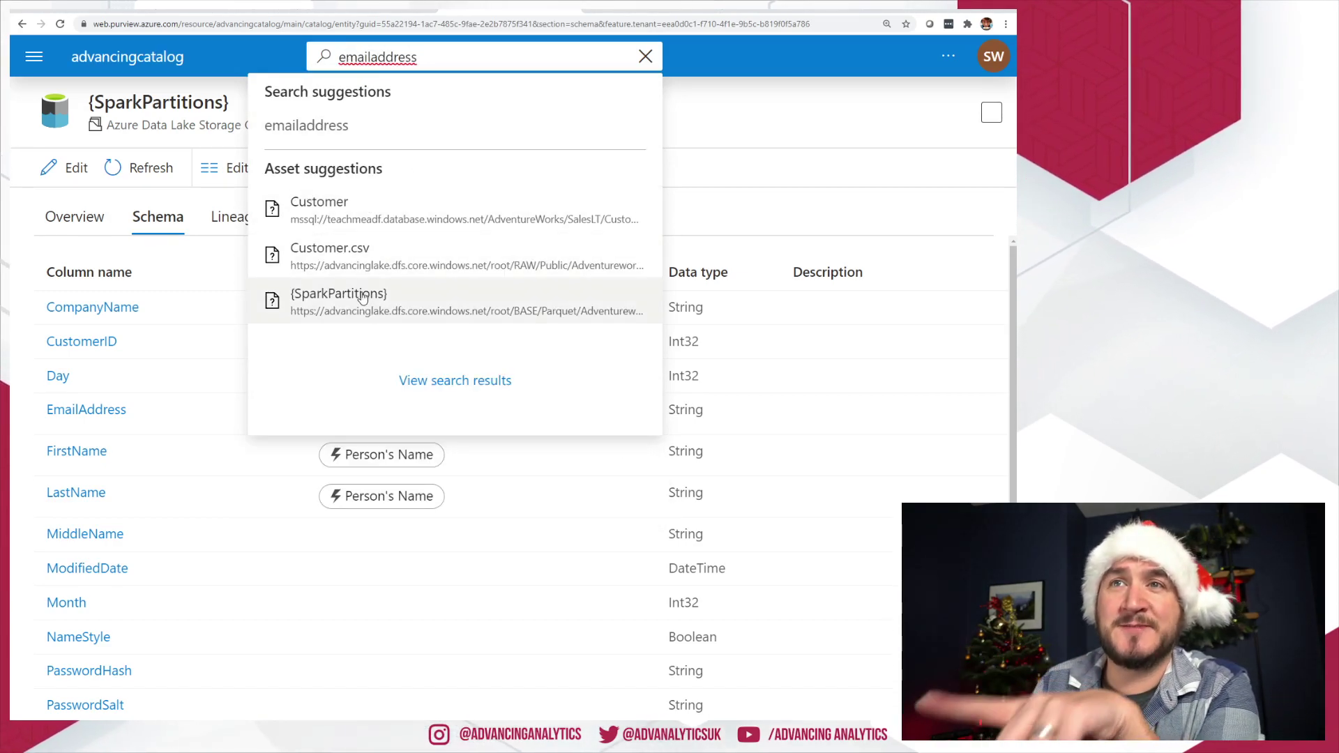
click(538, 304)
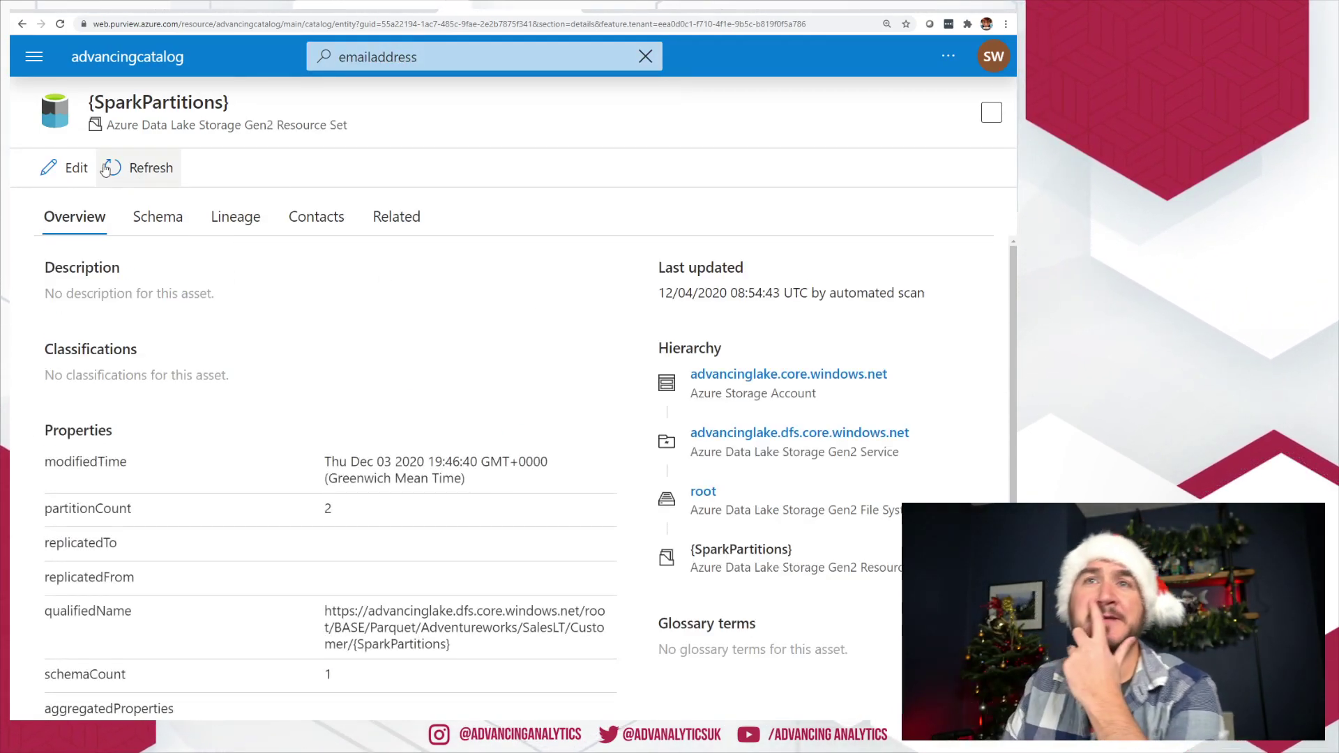
Compare the {SparkPartitions} asset name with the Customer path in its qualifiedName on the overview.
drag(86, 102, 255, 100)
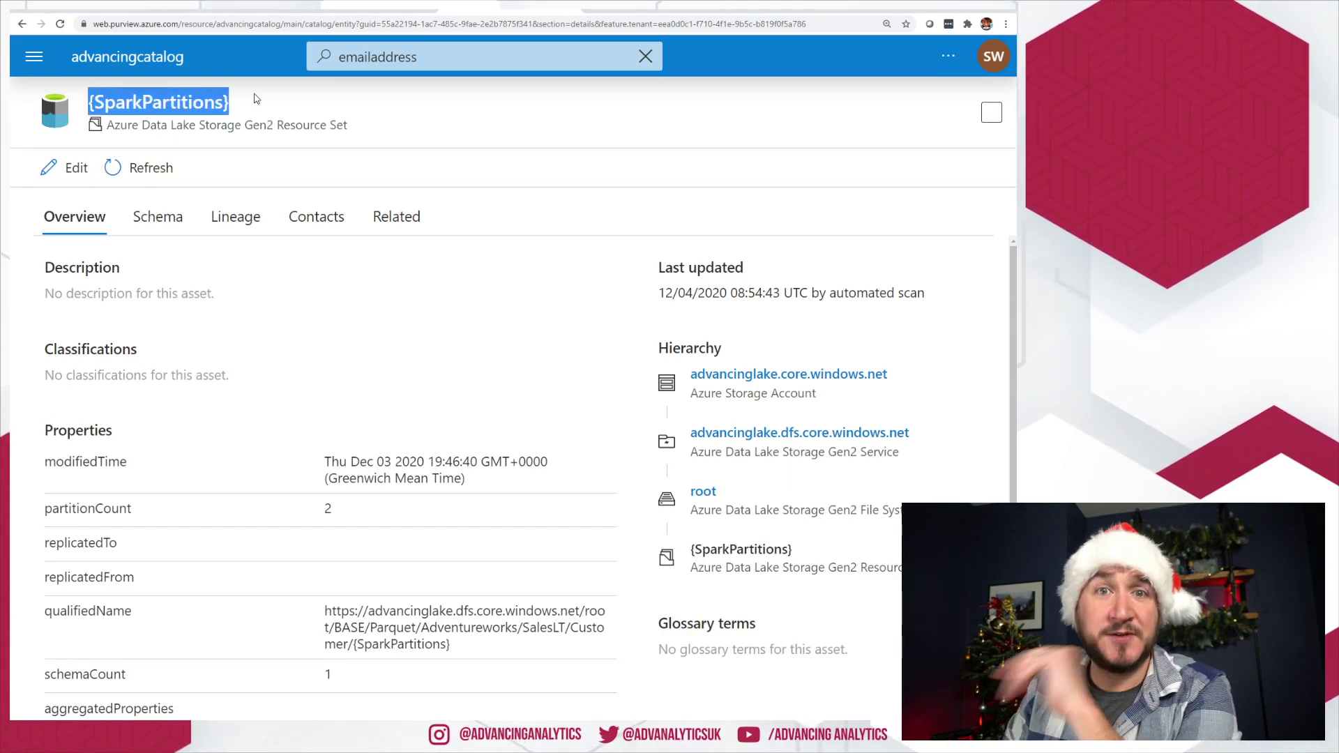
click(255, 100)
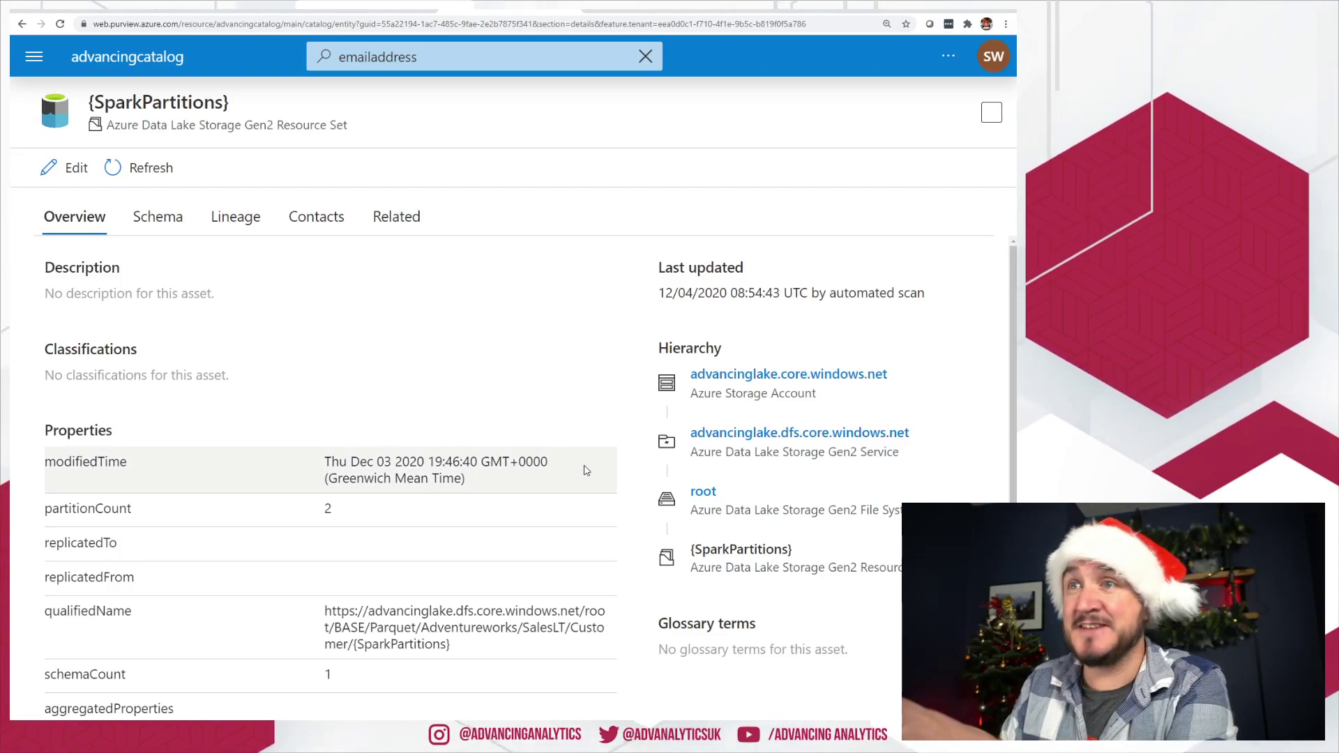
drag(451, 644, 356, 649)
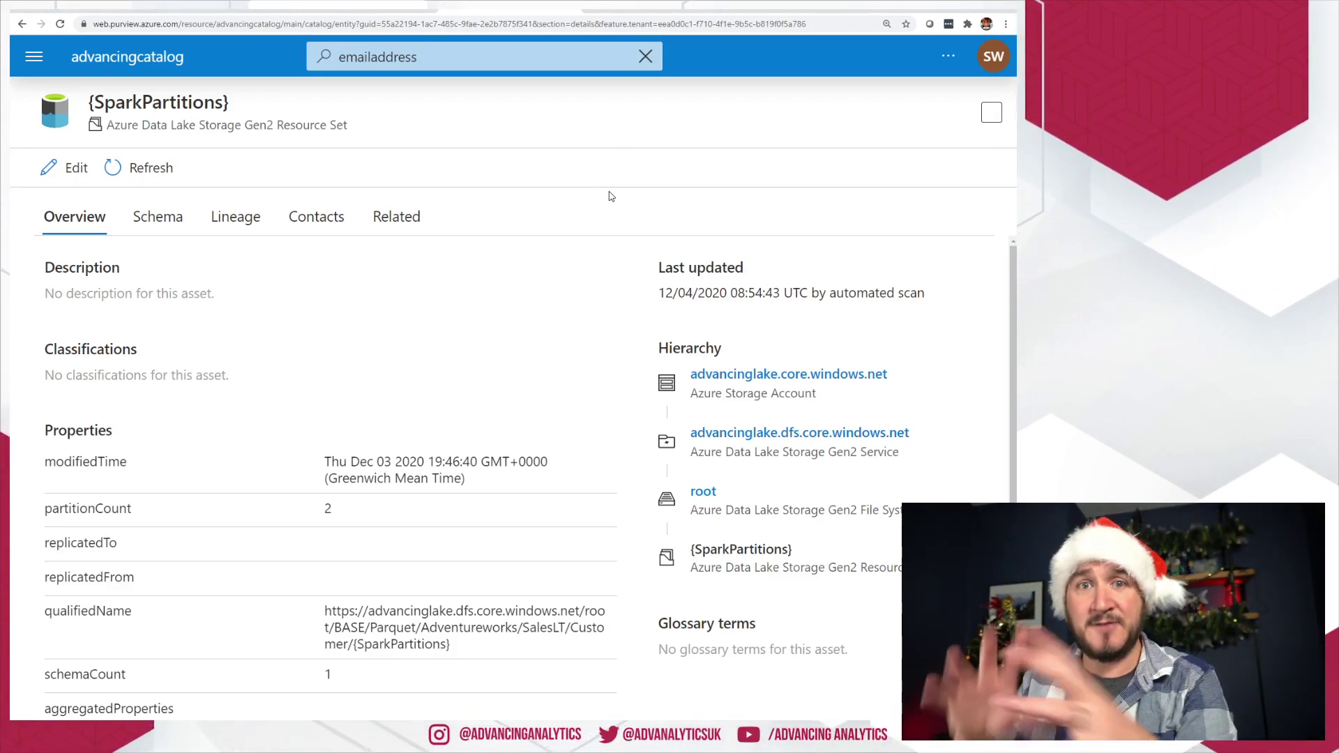
Return to the home page and check the catalog's search history and recently accessed assets.
click(21, 67)
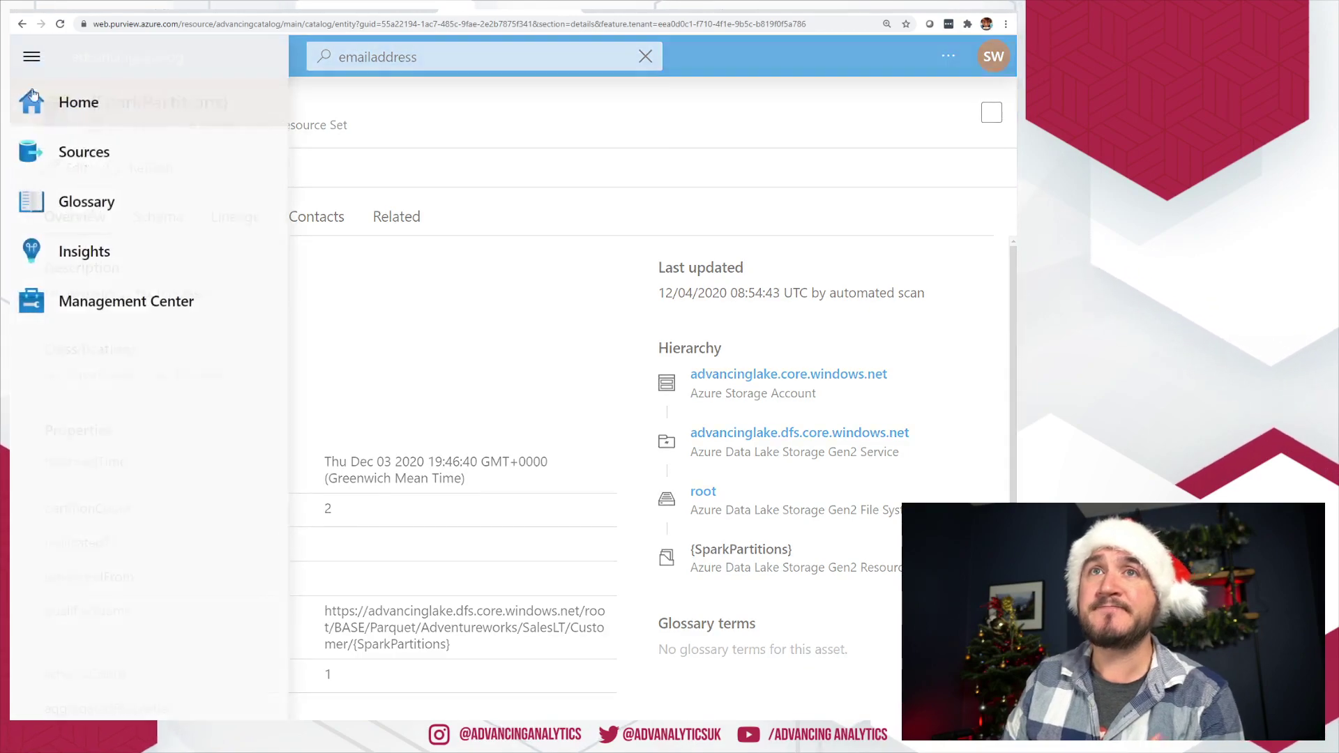
click(52, 99)
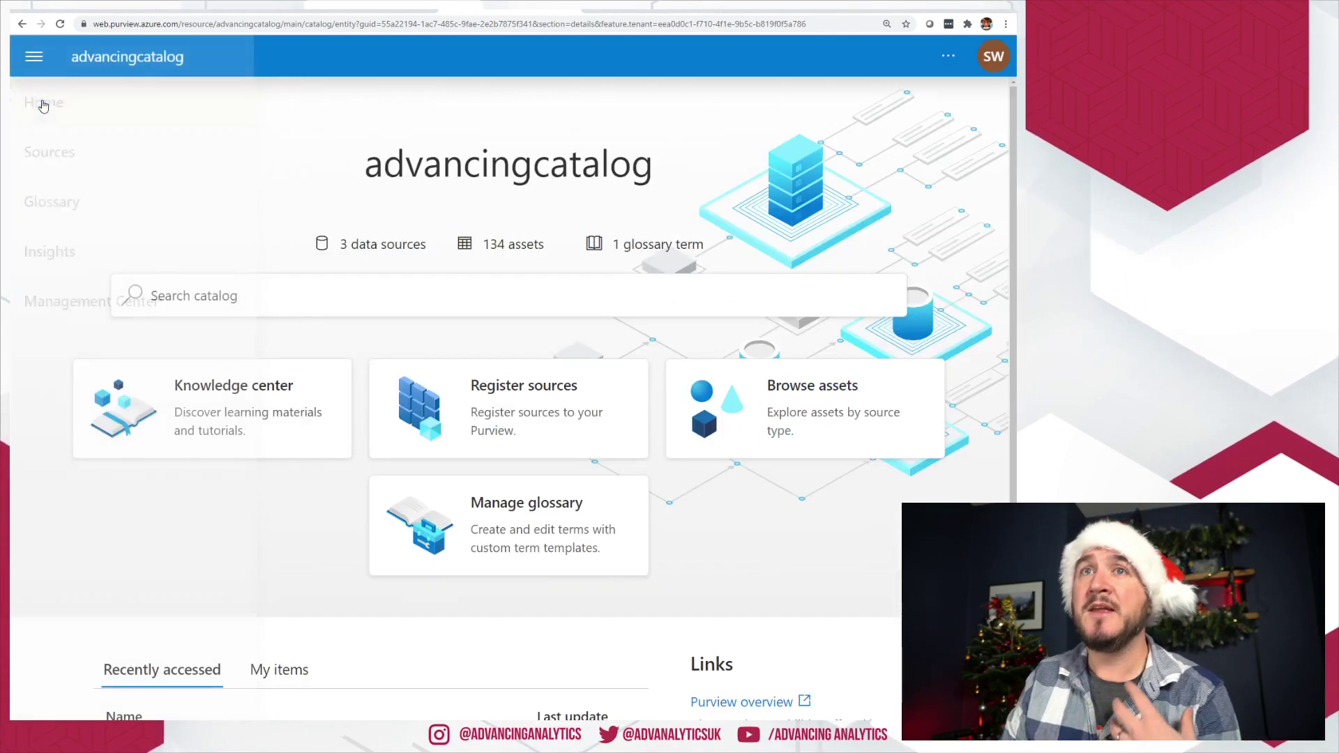
click(299, 299)
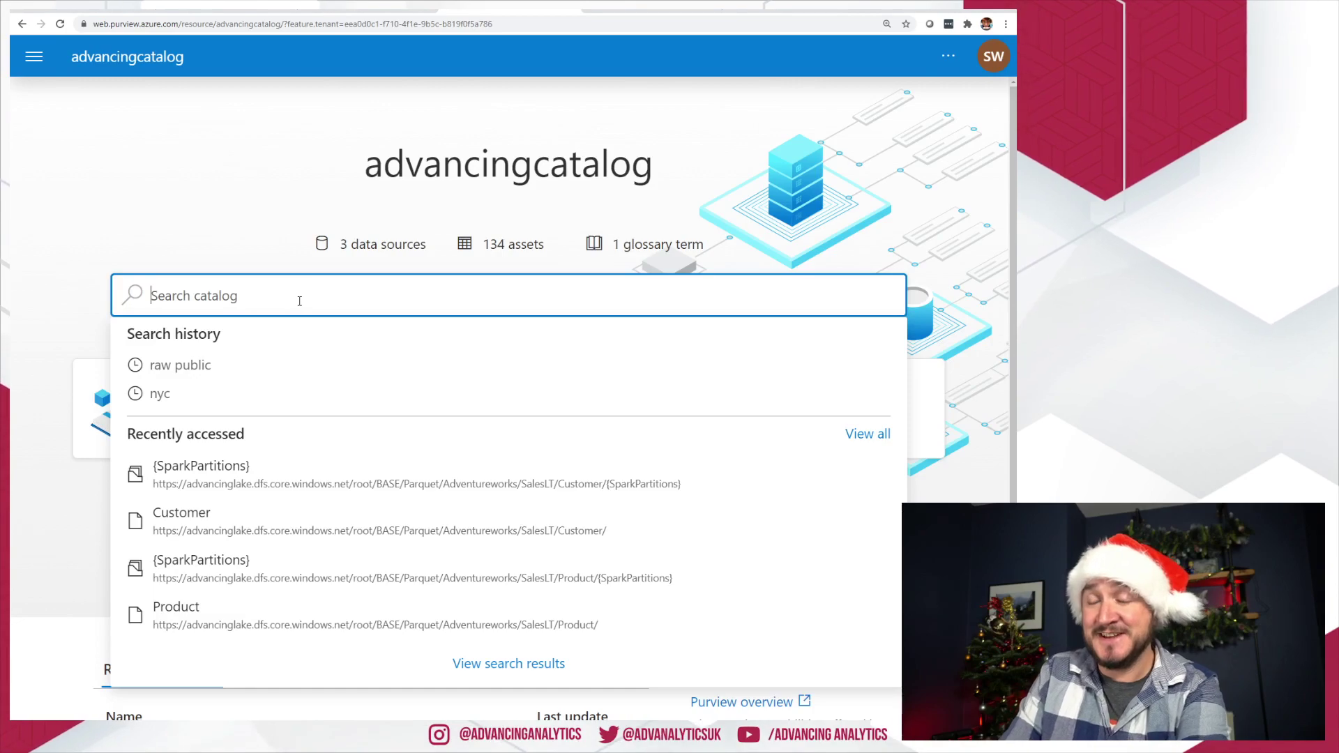
click(957, 619)
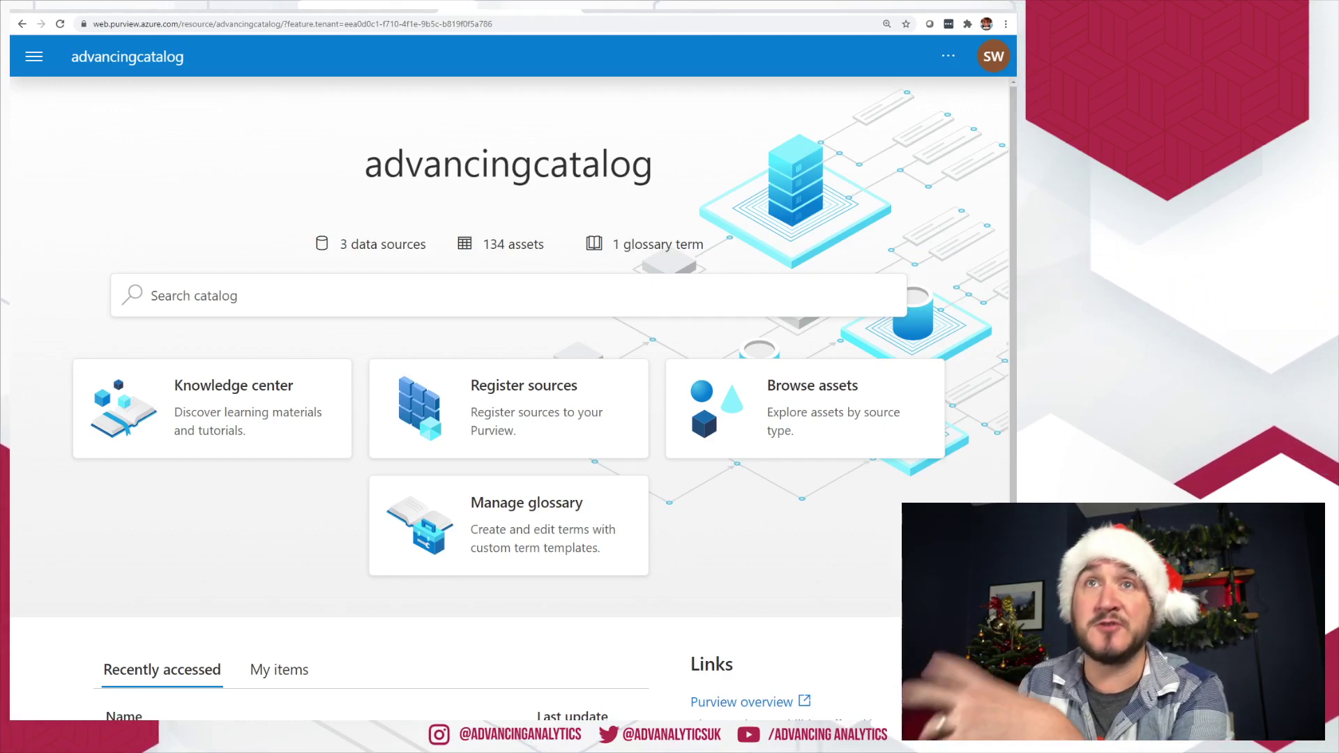
click(34, 56)
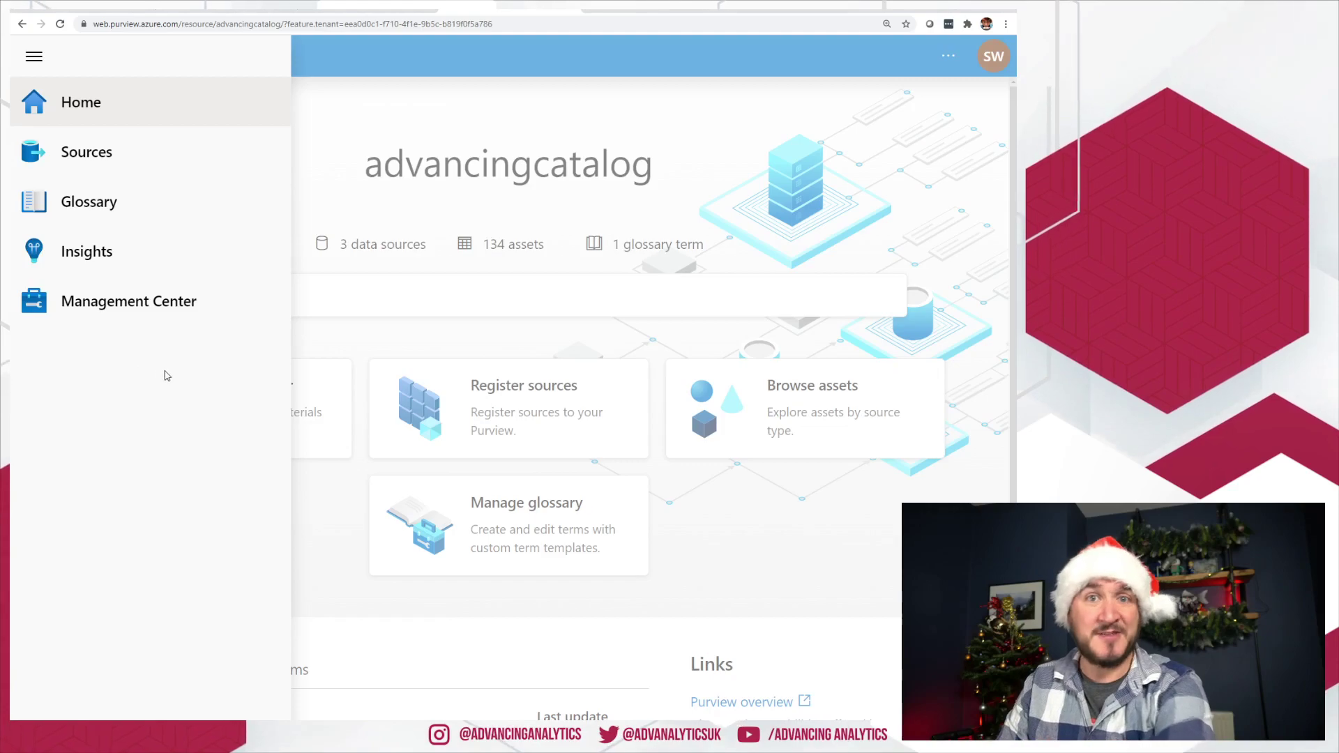
click(680, 540)
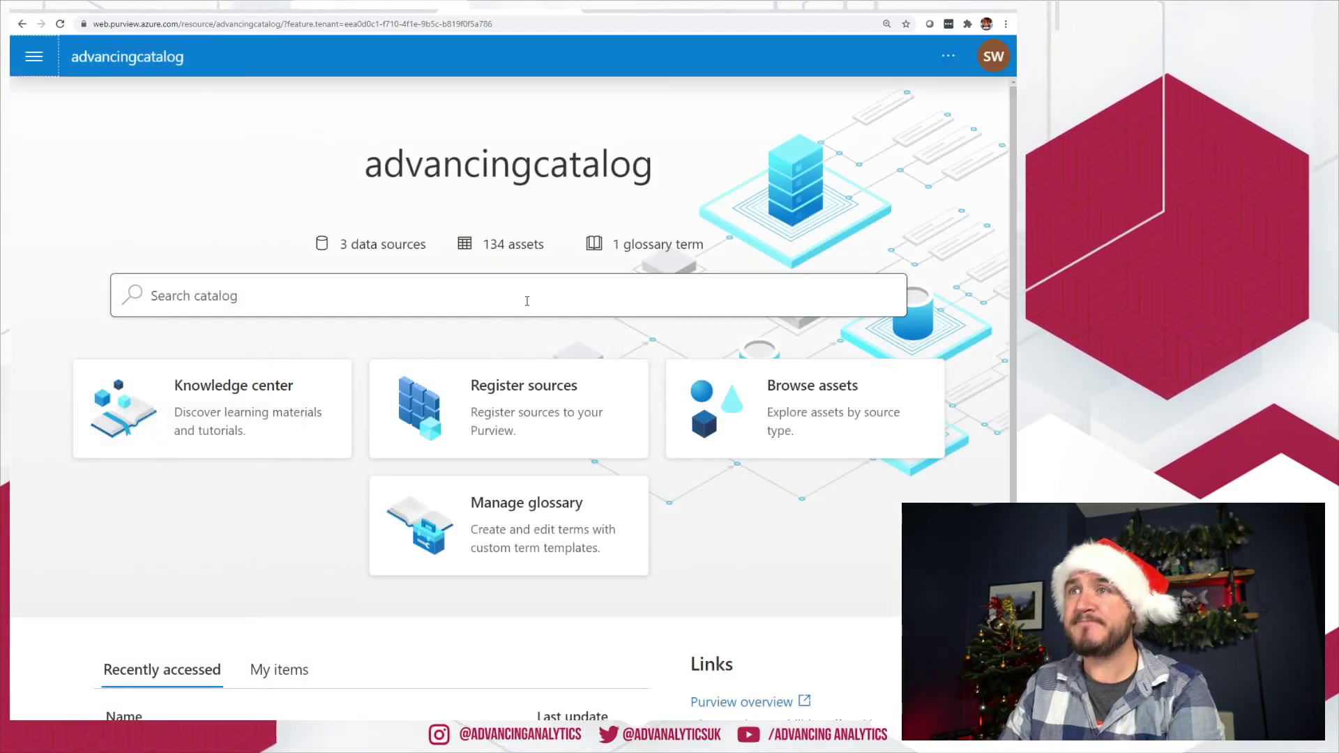
click(528, 301)
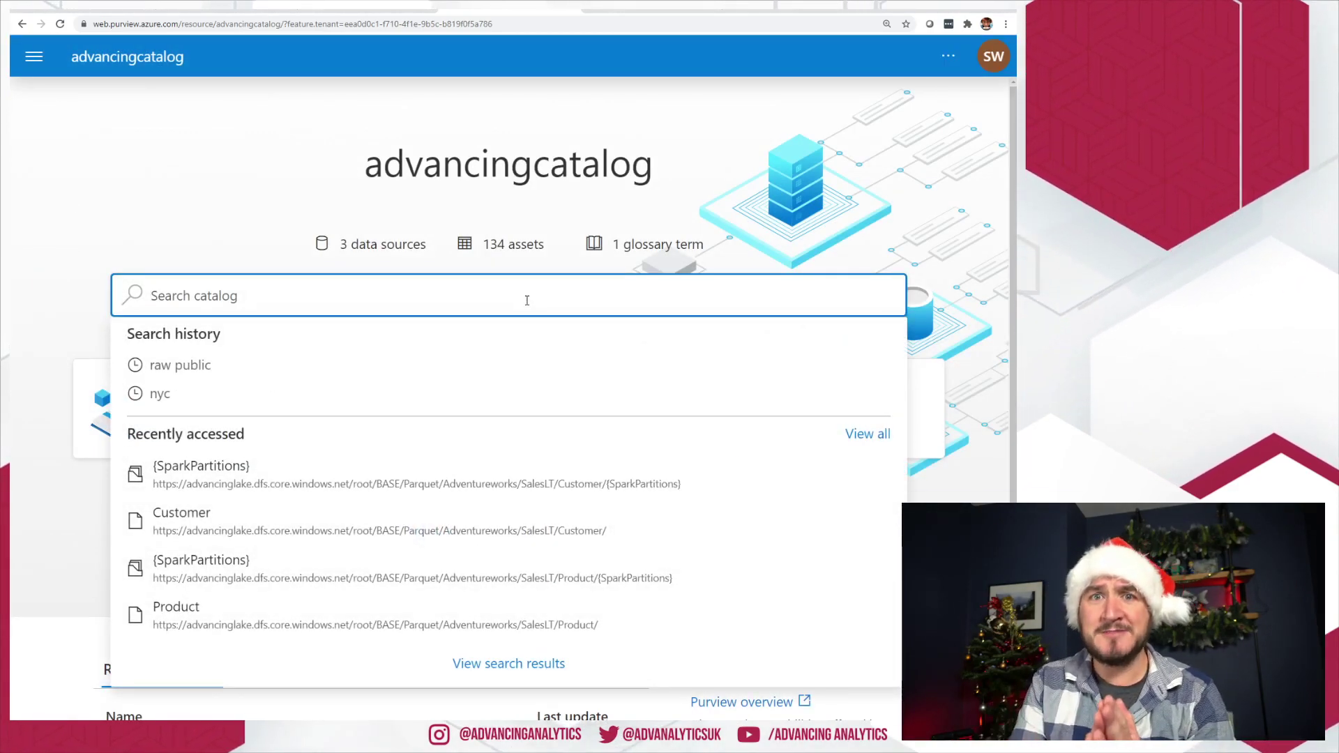